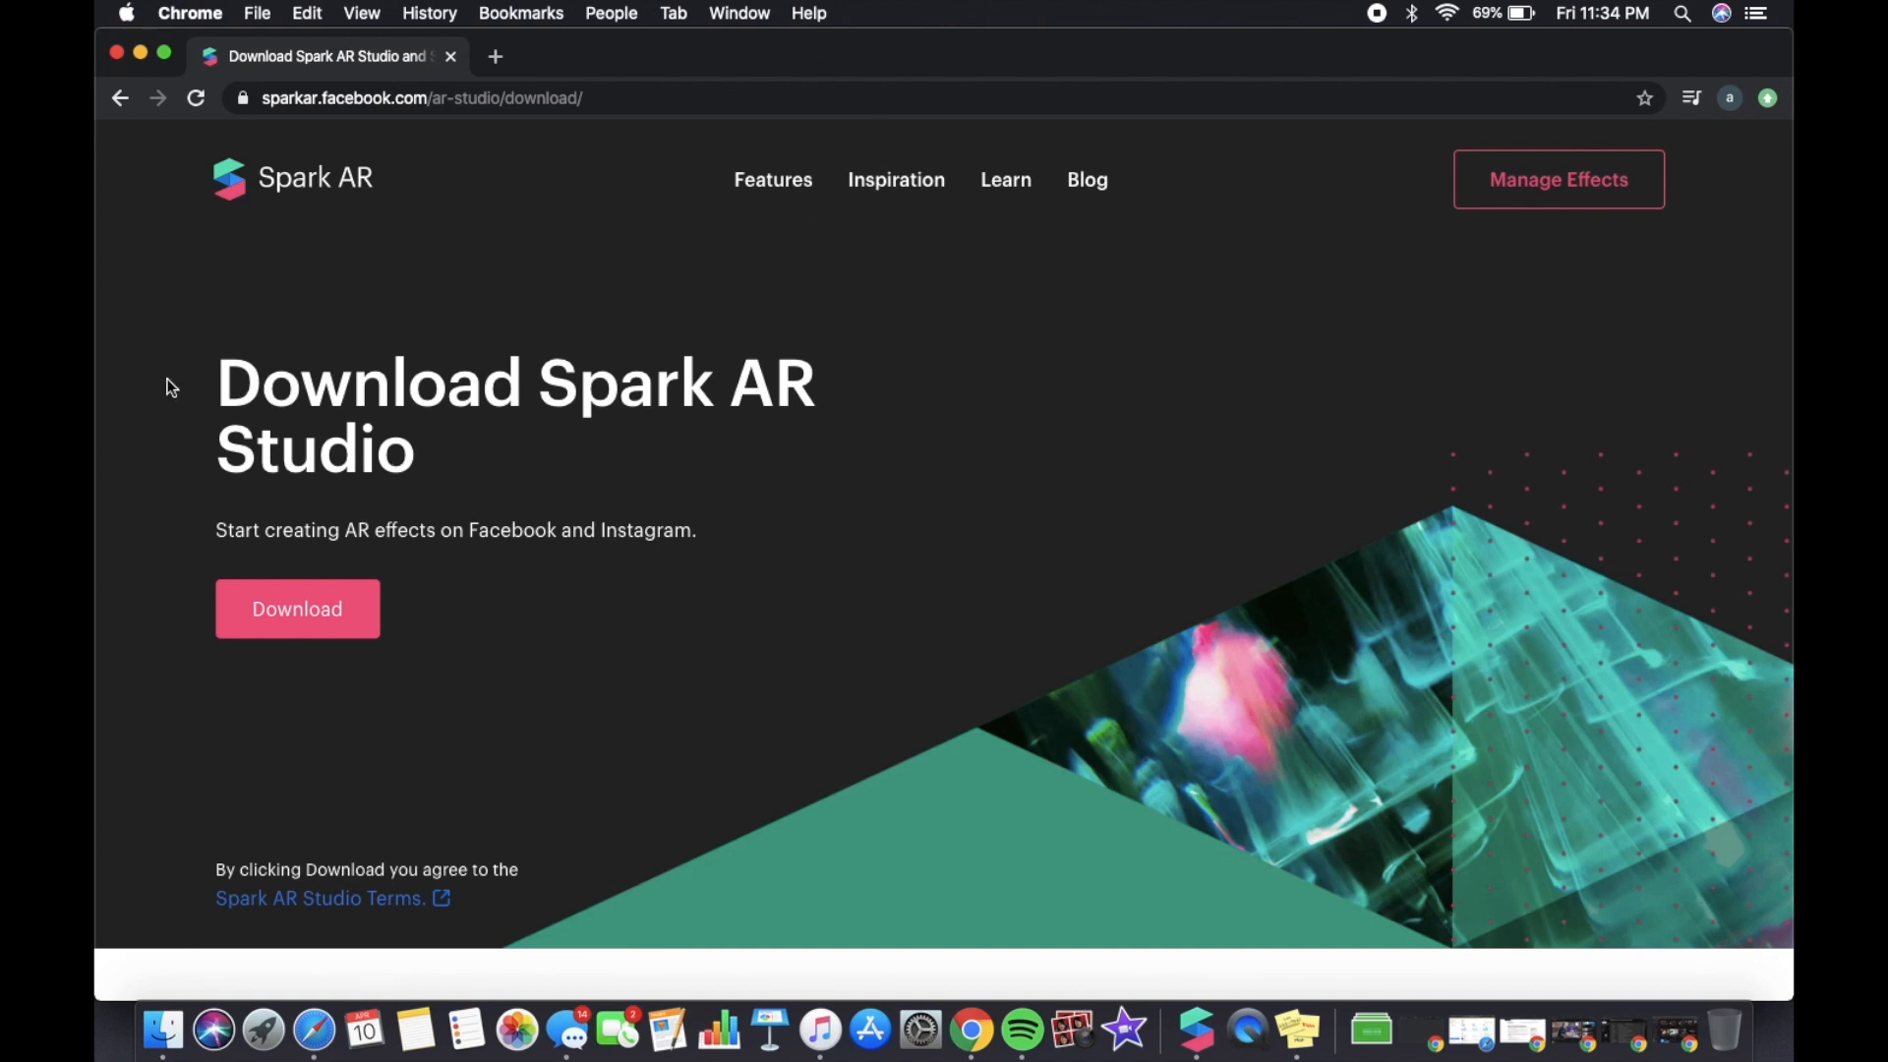
Download Spark AR Studio from its website, then switch to Spark AR Studio and enlarge its window
left_click(321, 611)
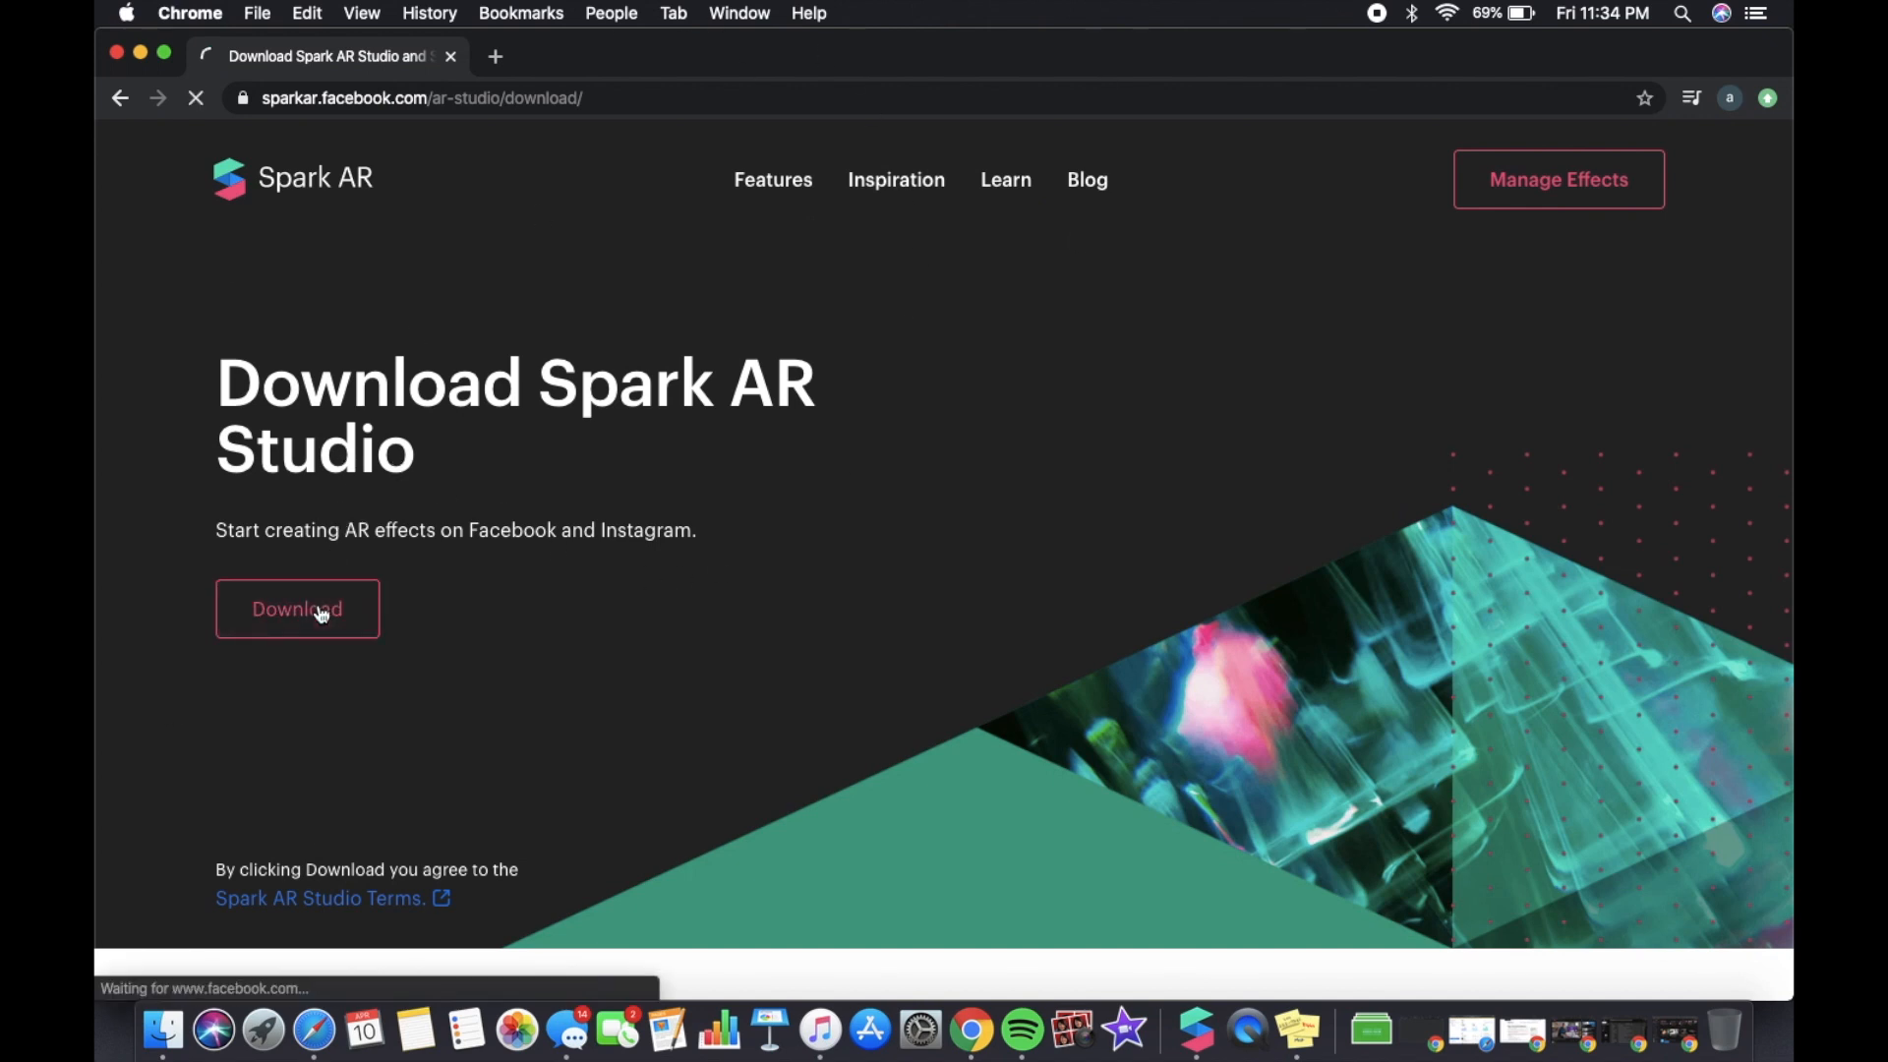
left_click(1206, 1040)
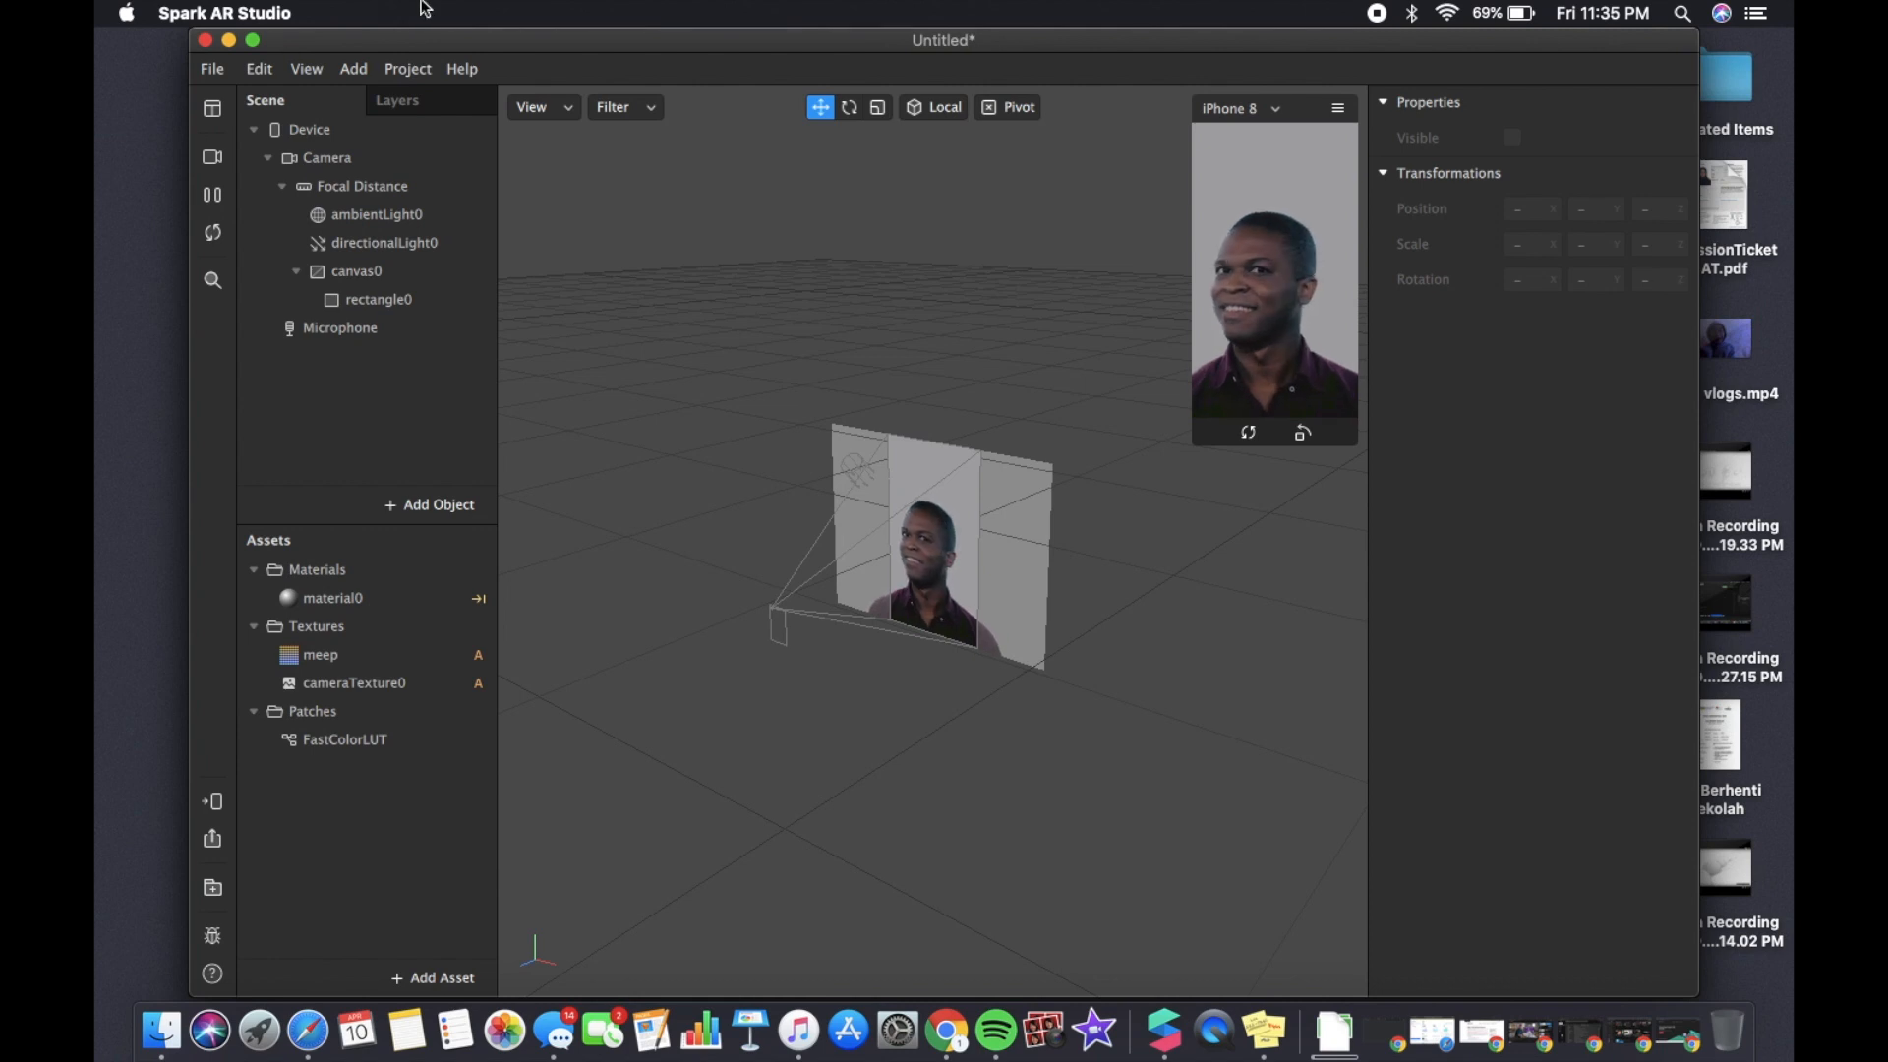
double_click(327, 39)
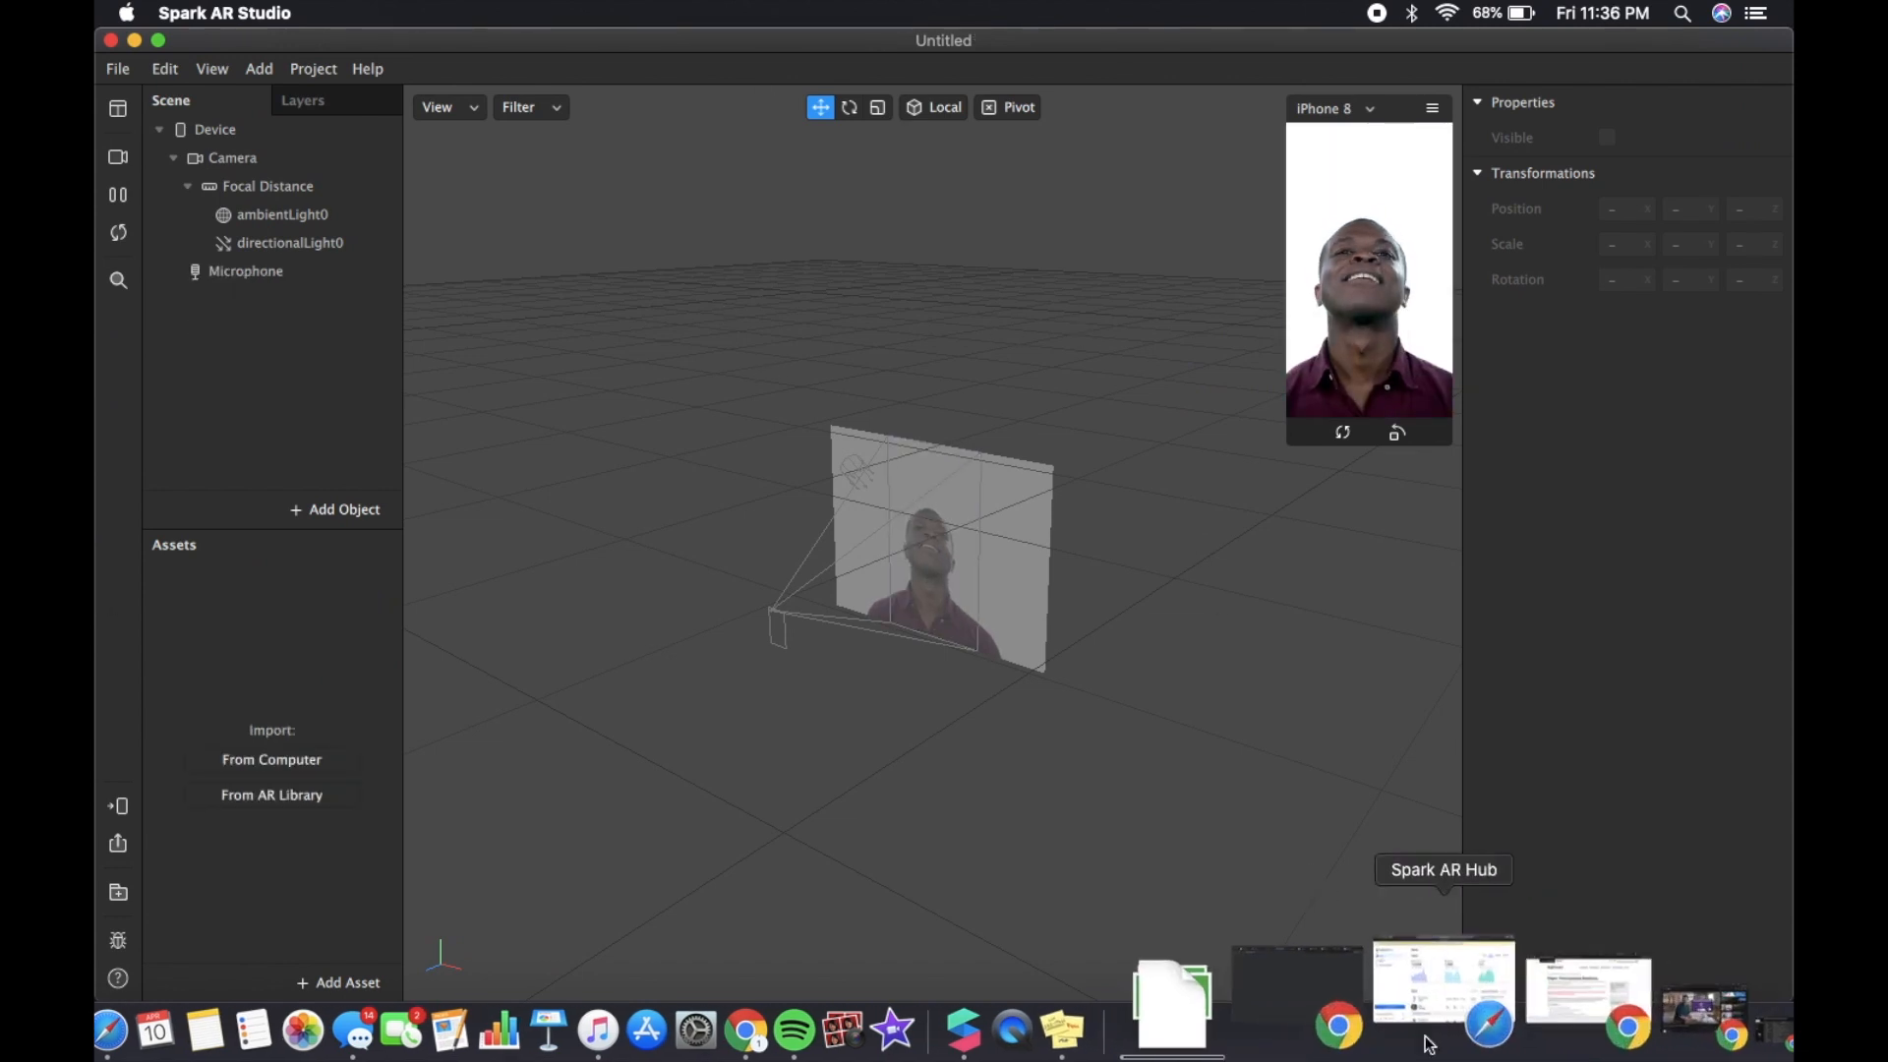
Switch to Spark AR Hub in Safari and review the home page's insights and the list of effects
left_click(1470, 1027)
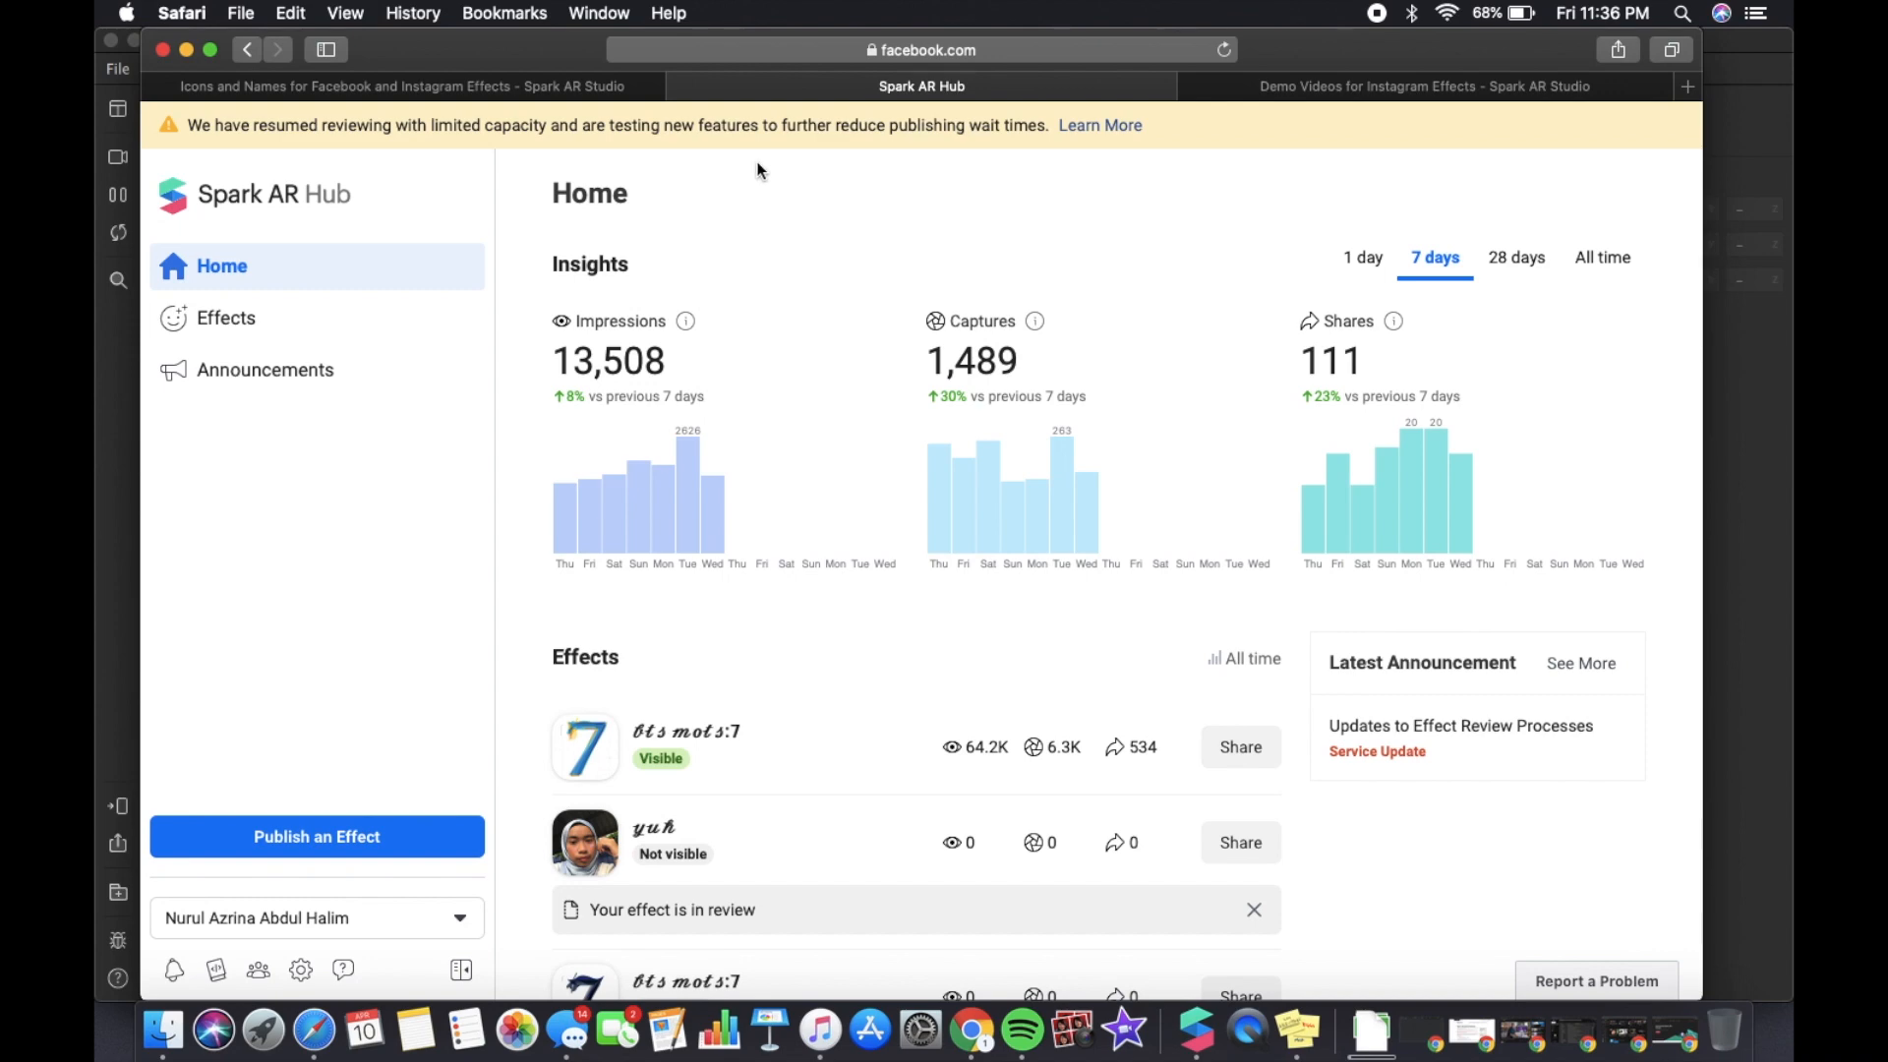
scroll(905, 536, "down", 4)
scroll(904, 537, "up", 4)
scroll(904, 537, "down", 4)
scroll(903, 535, "up", 4)
scroll(903, 536, "down", 6)
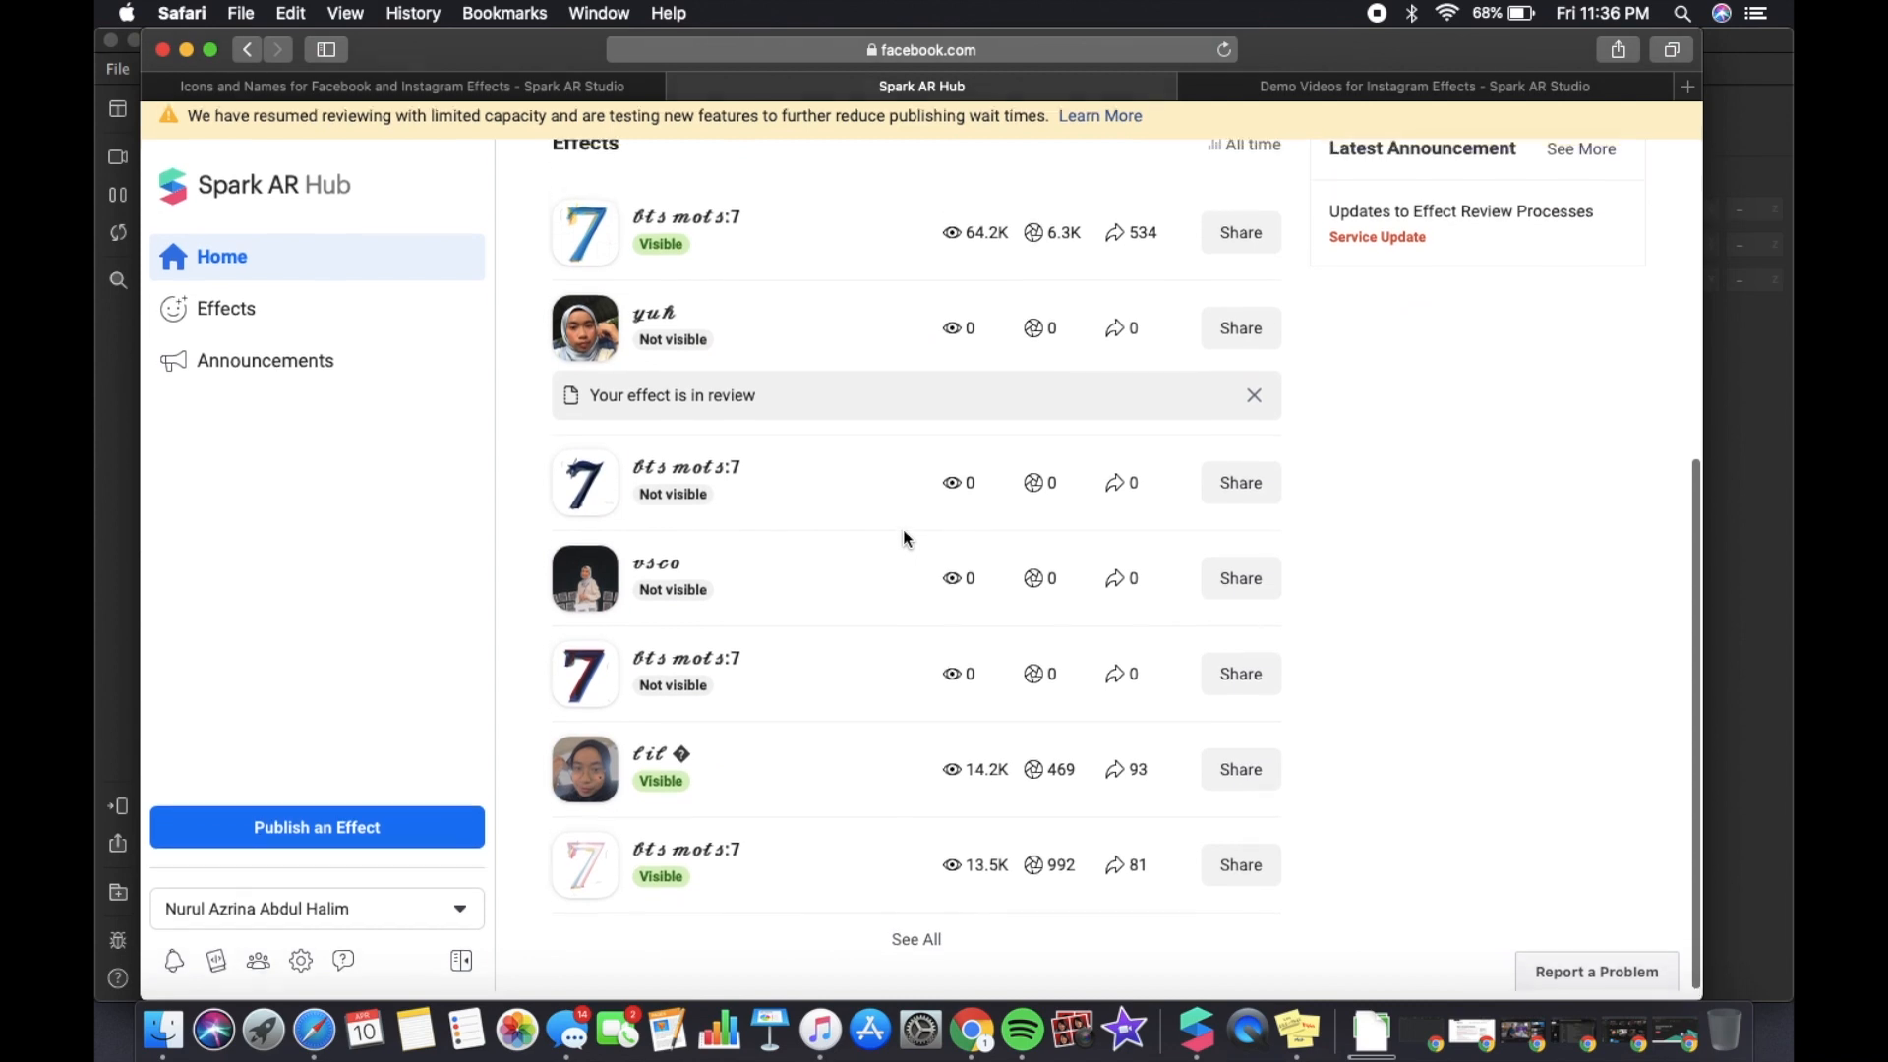
scroll(903, 529, "up", 5)
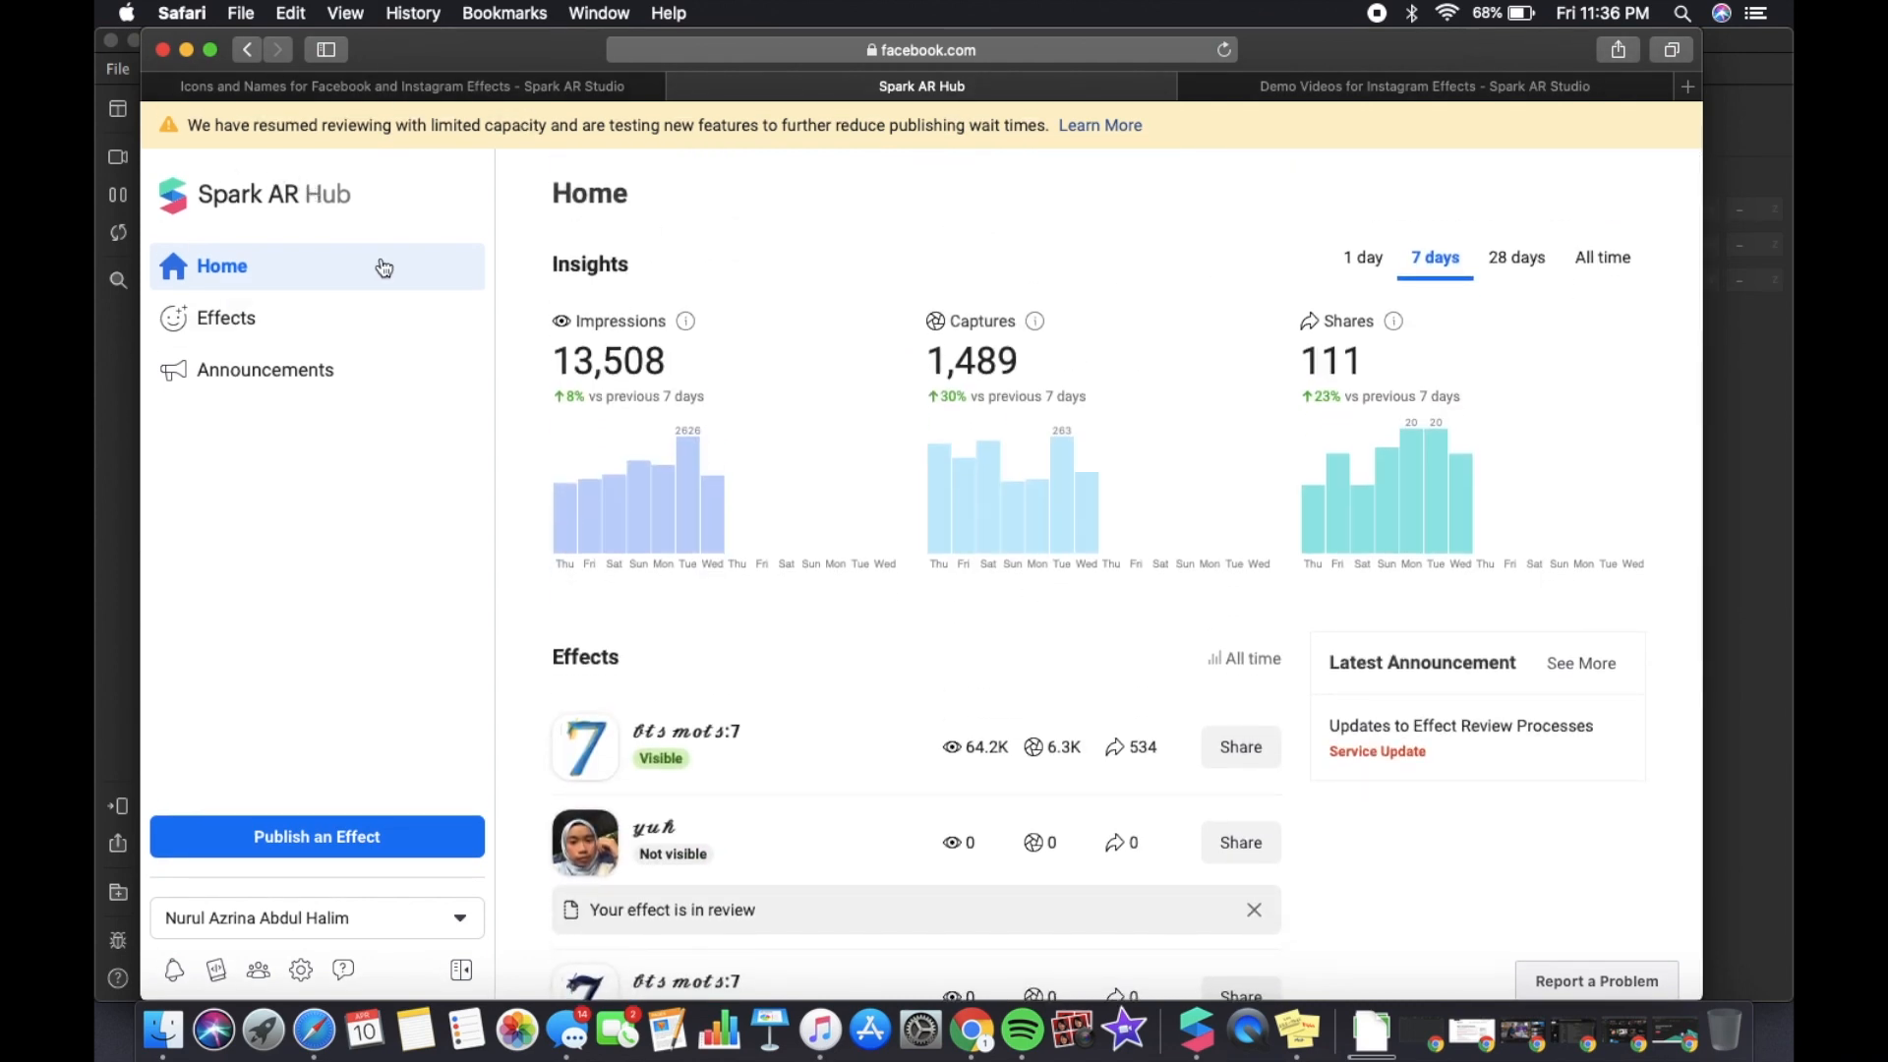
scroll(805, 741, "down", 4)
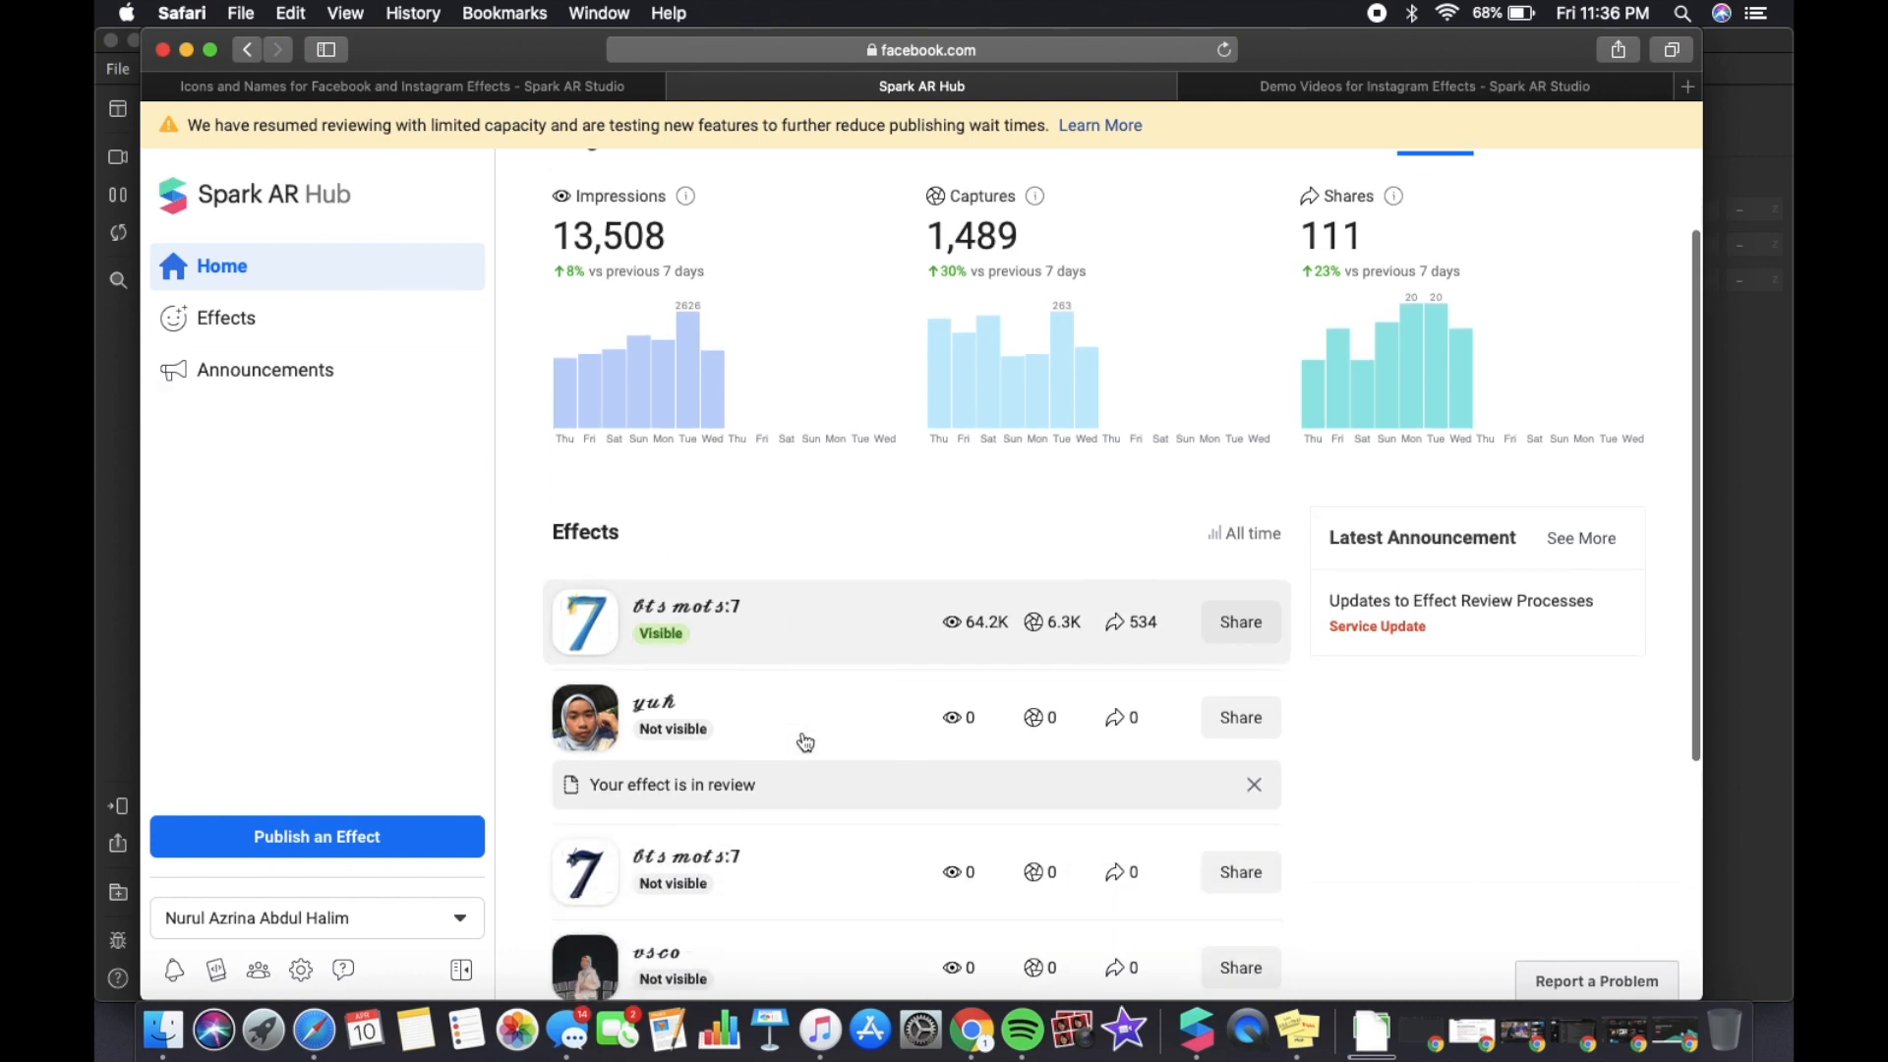
scroll(806, 742, "down", 2)
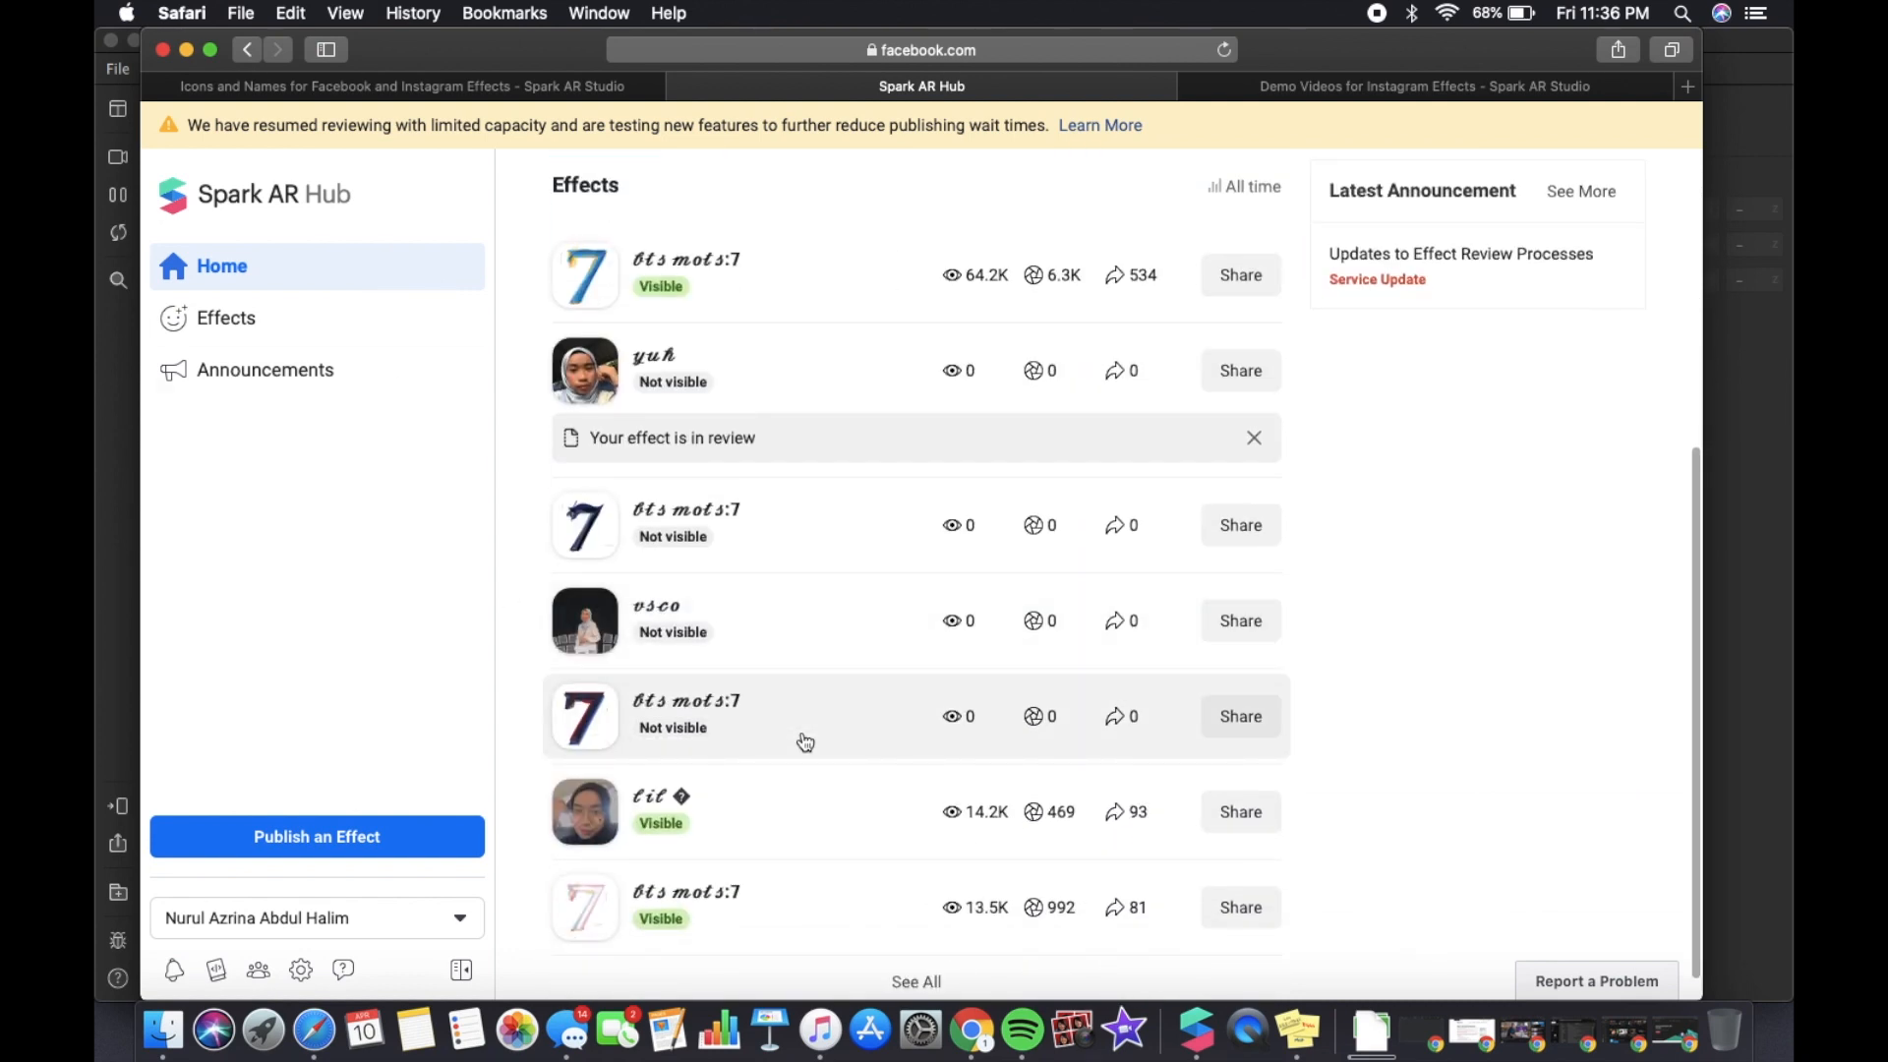
scroll(805, 742, "down", 1)
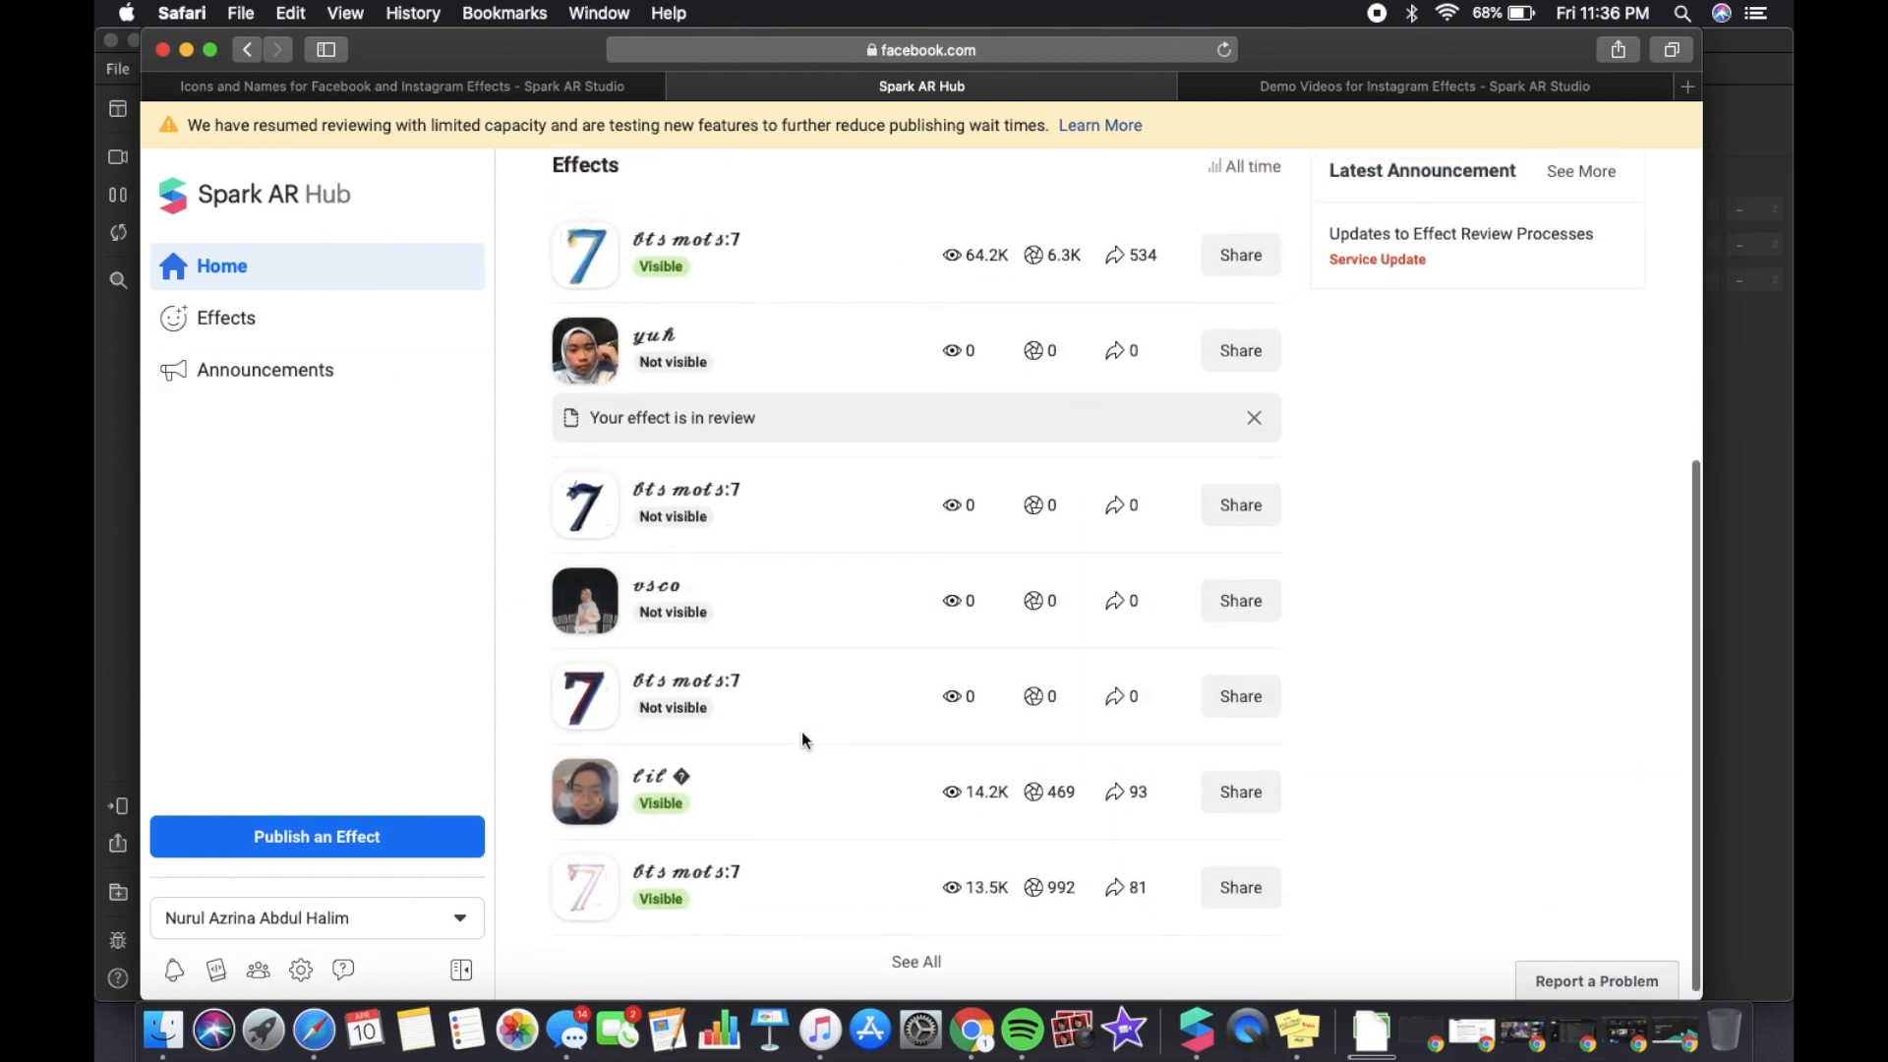
scroll(805, 741, "up", 3)
scroll(800, 742, "down", 5)
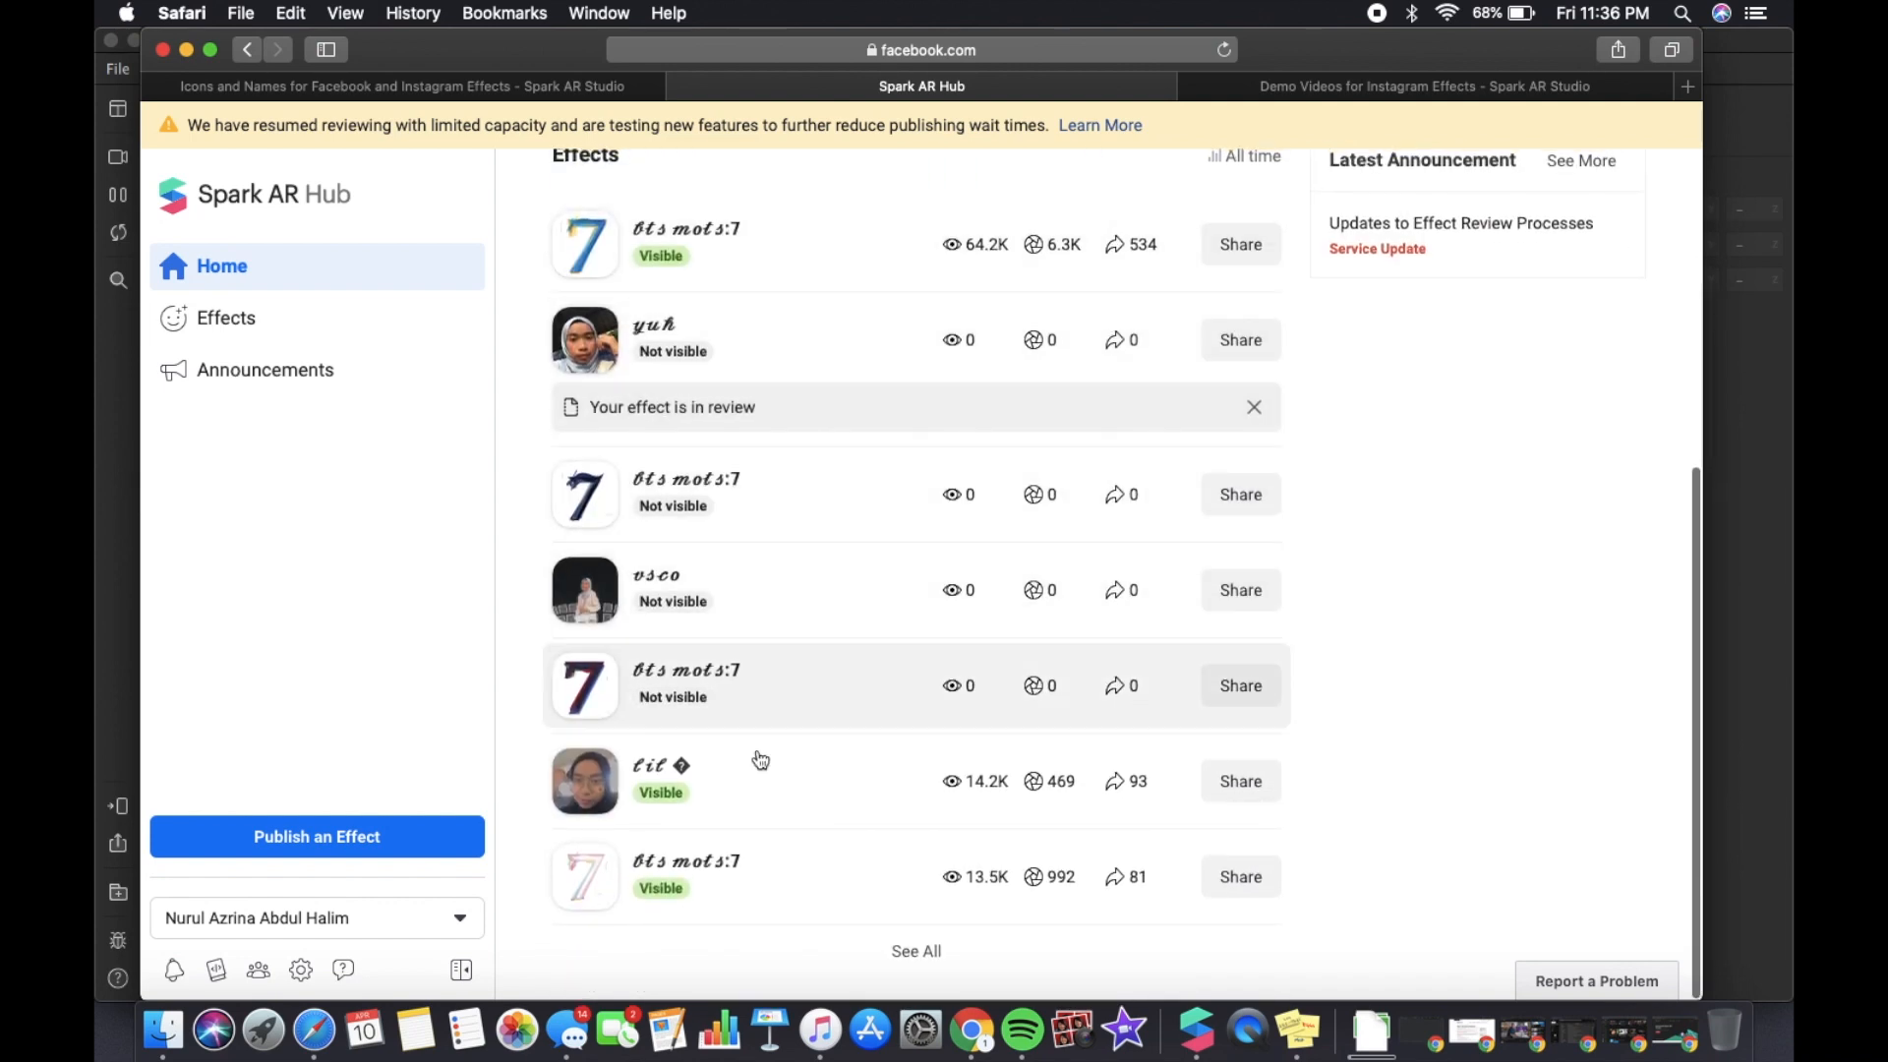
Open the visible blue "bts mots:7" effect and review its impressions and captures insights
left_click(787, 246)
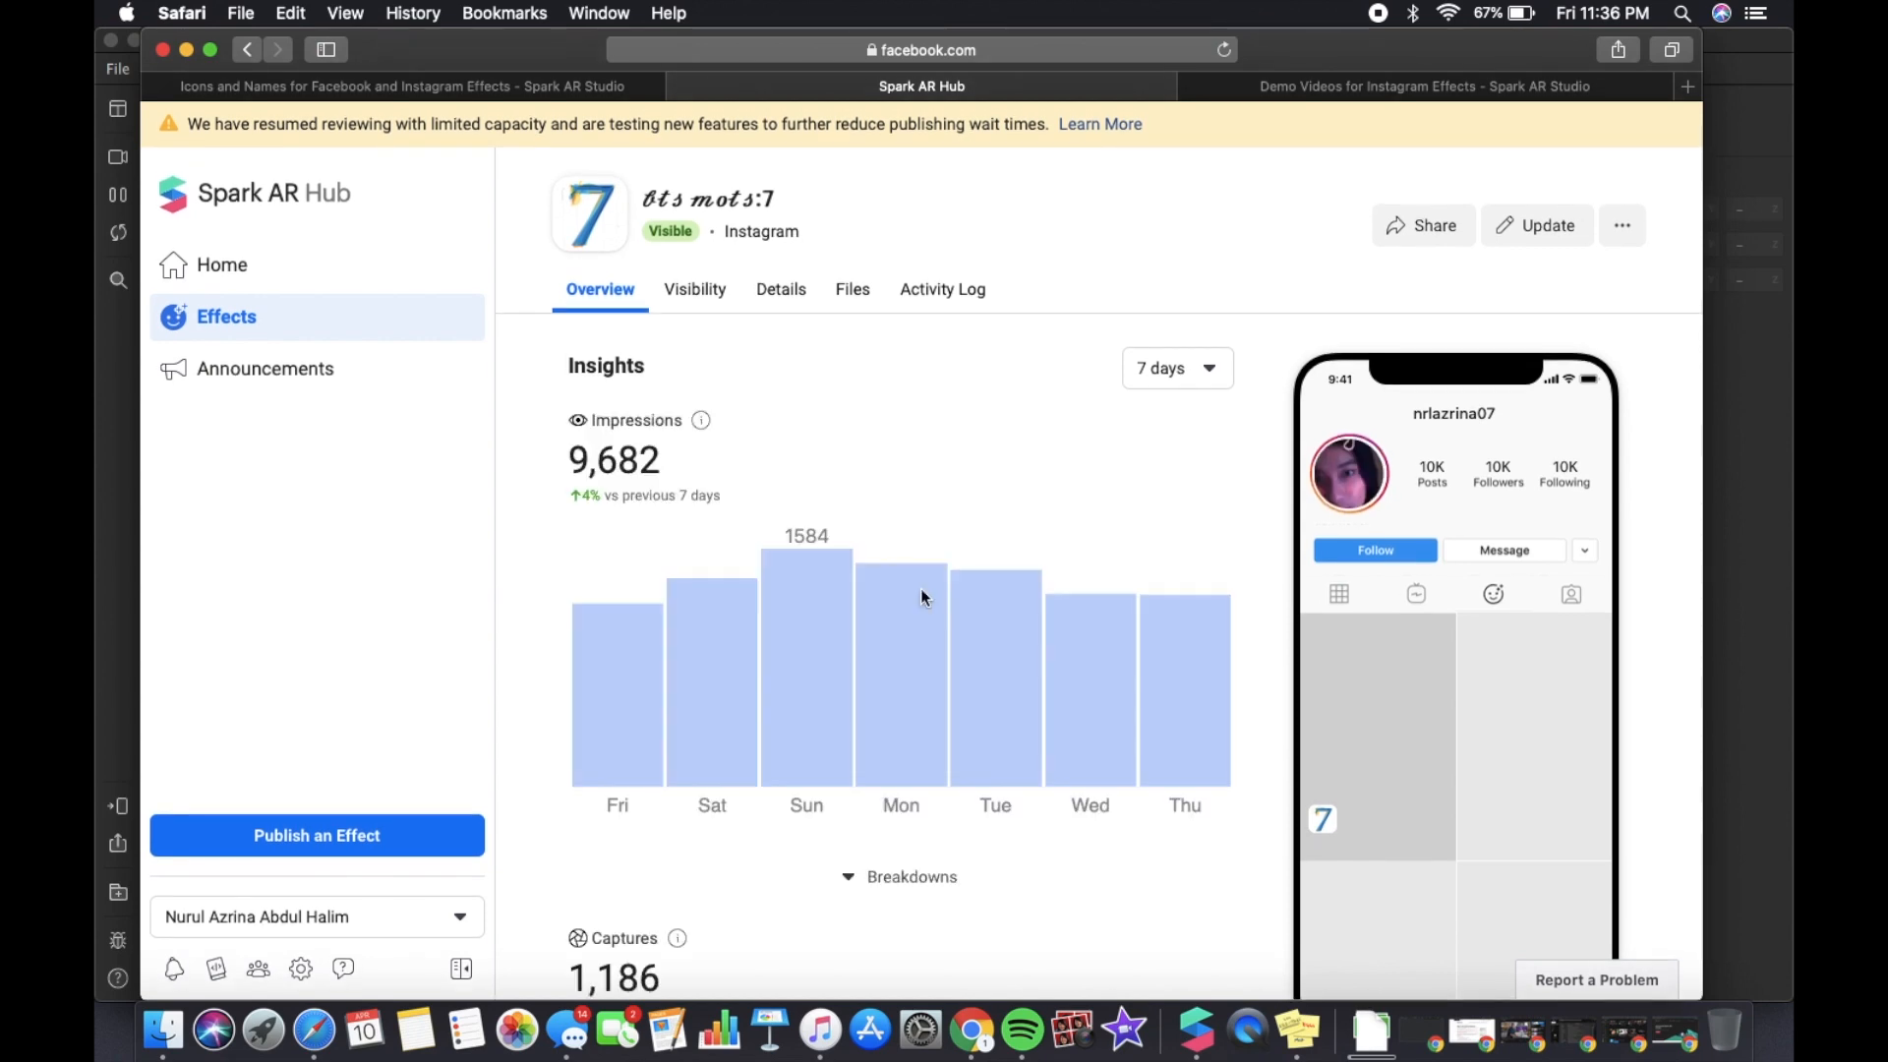
scroll(889, 591, "down", 3)
scroll(889, 592, "down", 3)
scroll(889, 592, "up", 5)
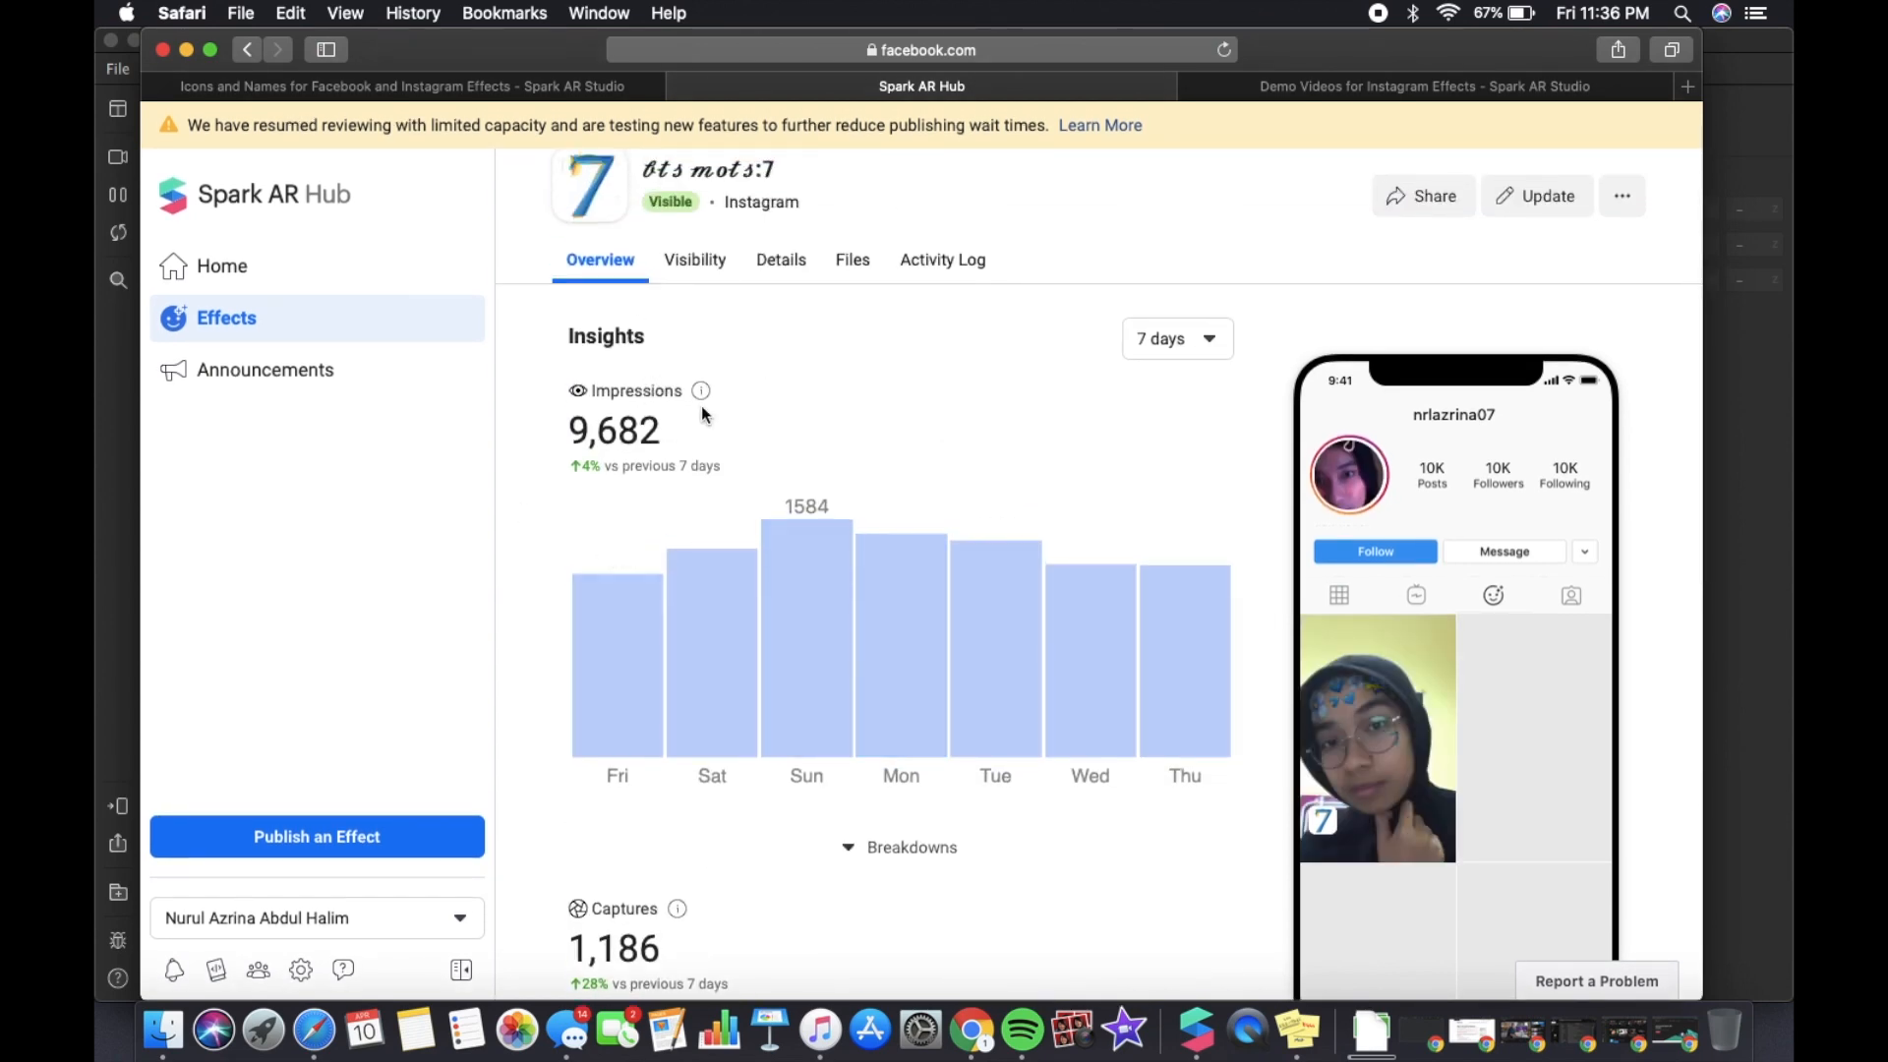
scroll(740, 451, "down", 12)
scroll(741, 450, "up", 15)
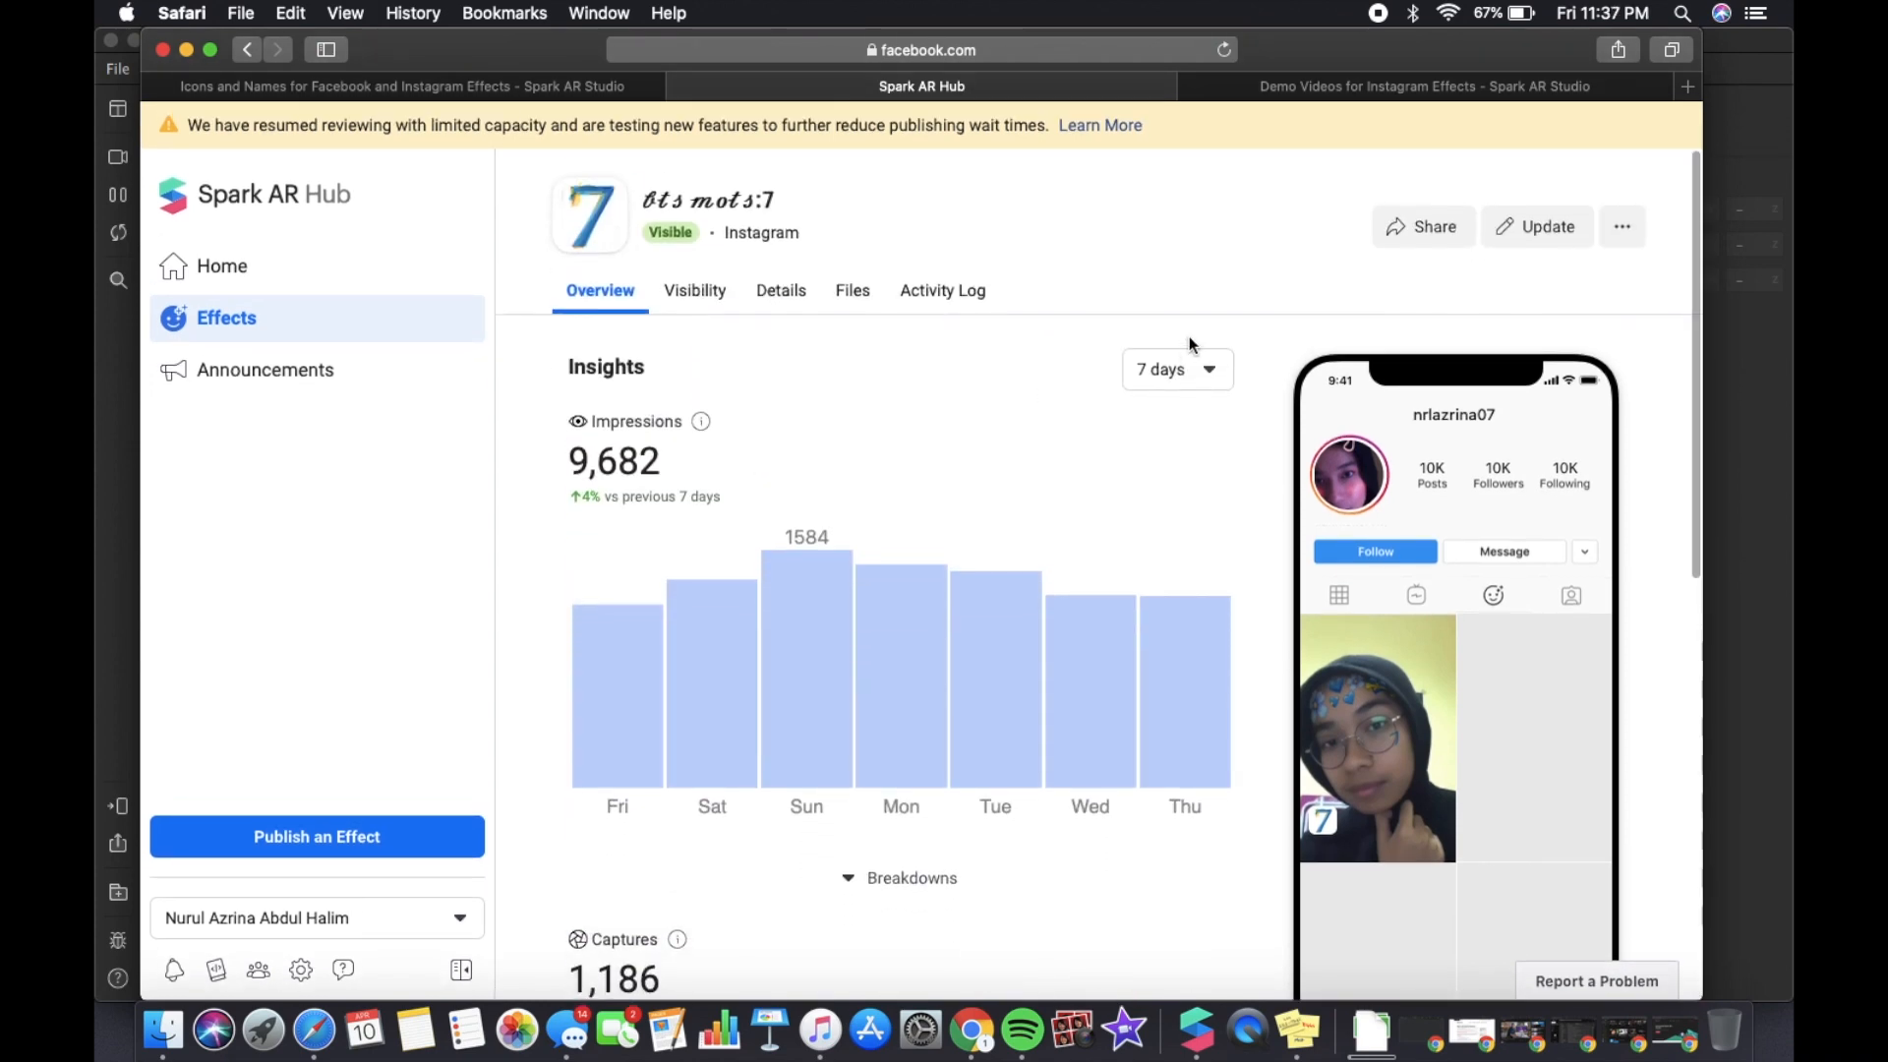
Set the effect's insights period to All time and review its statistics
left_click(1201, 371)
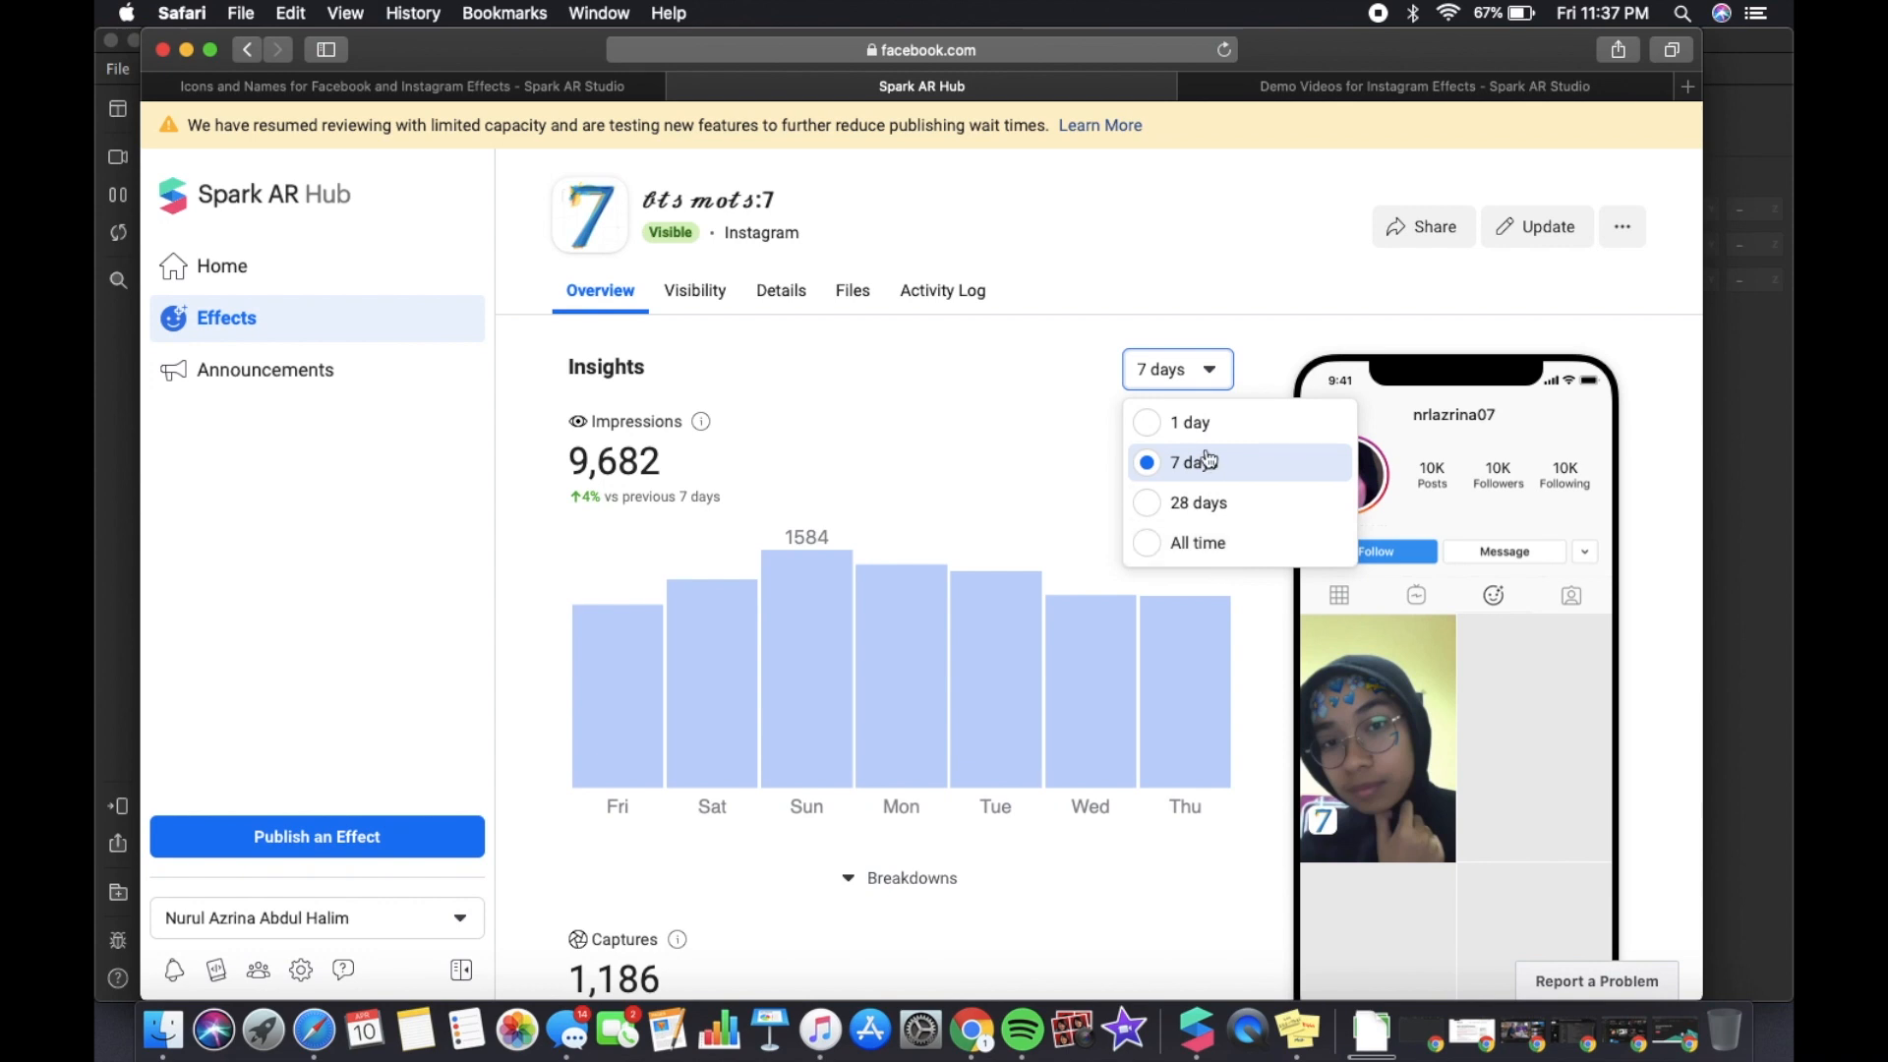
left_click(1214, 544)
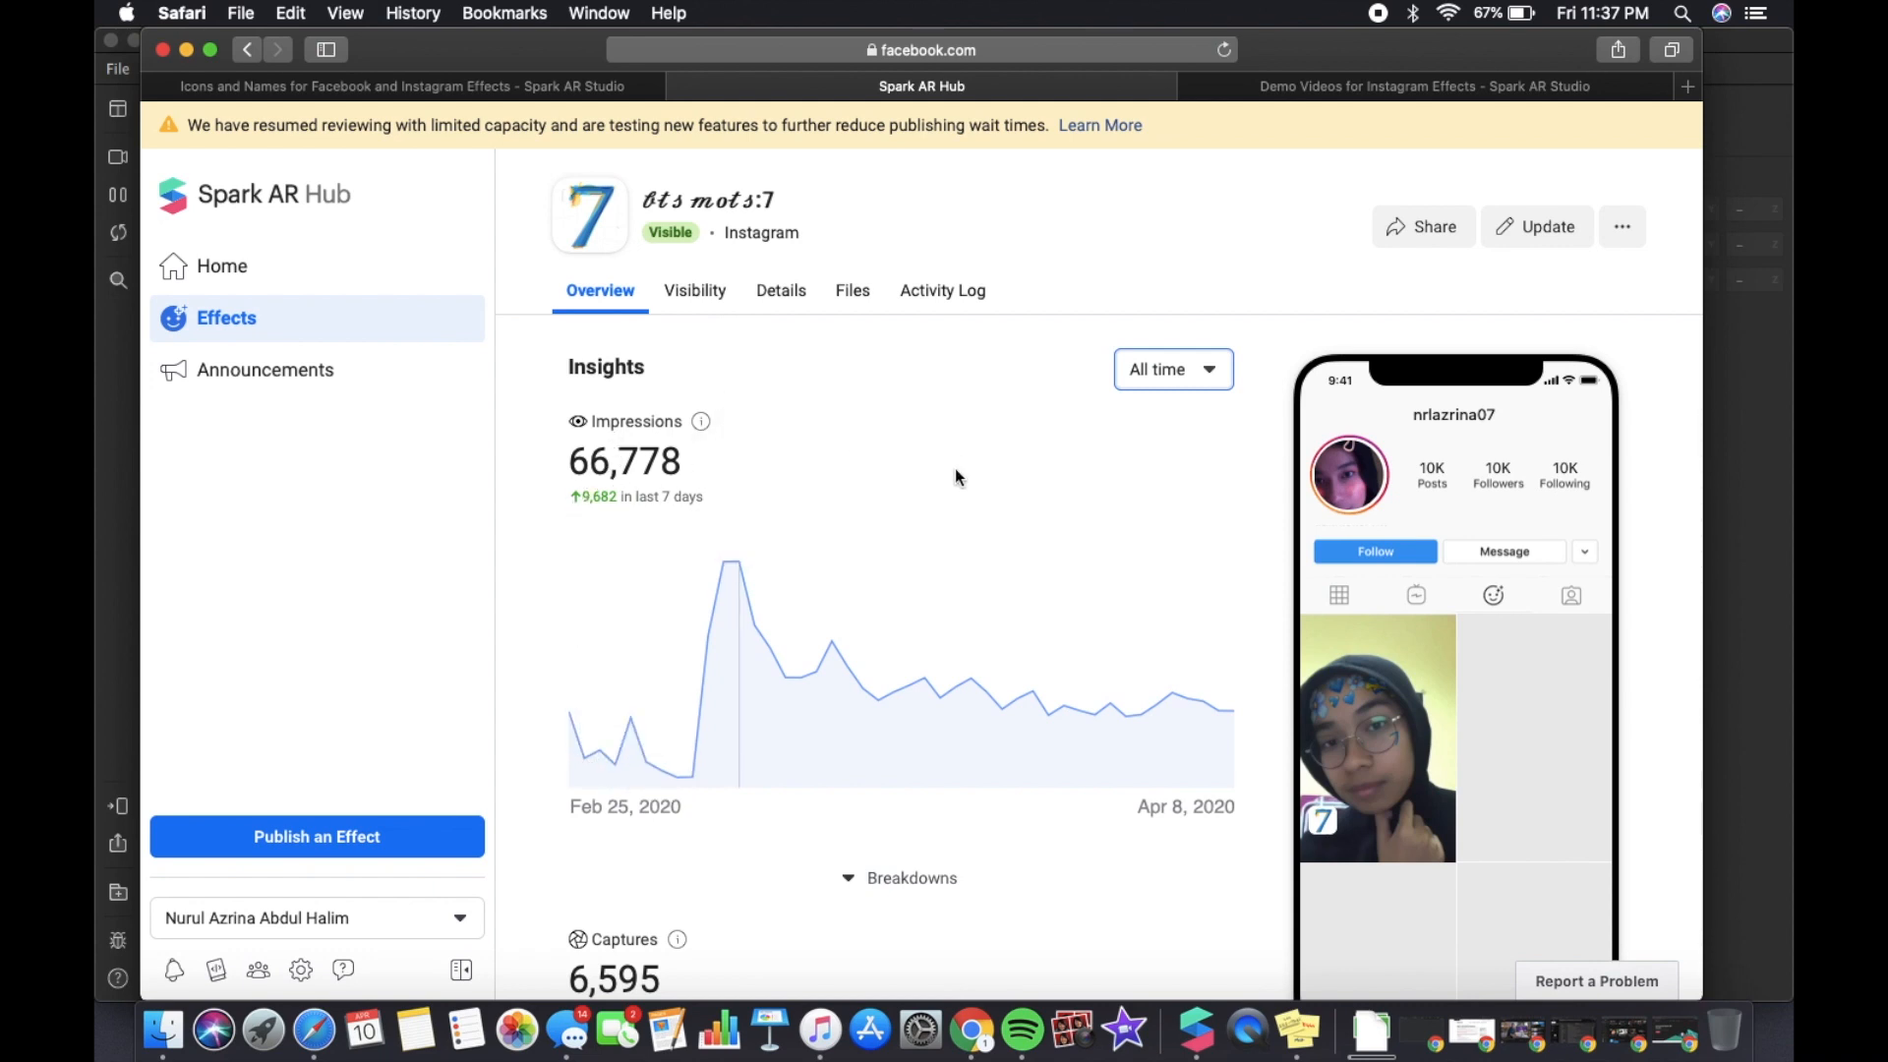
scroll(954, 468, "down", 10)
scroll(954, 468, "up", 10)
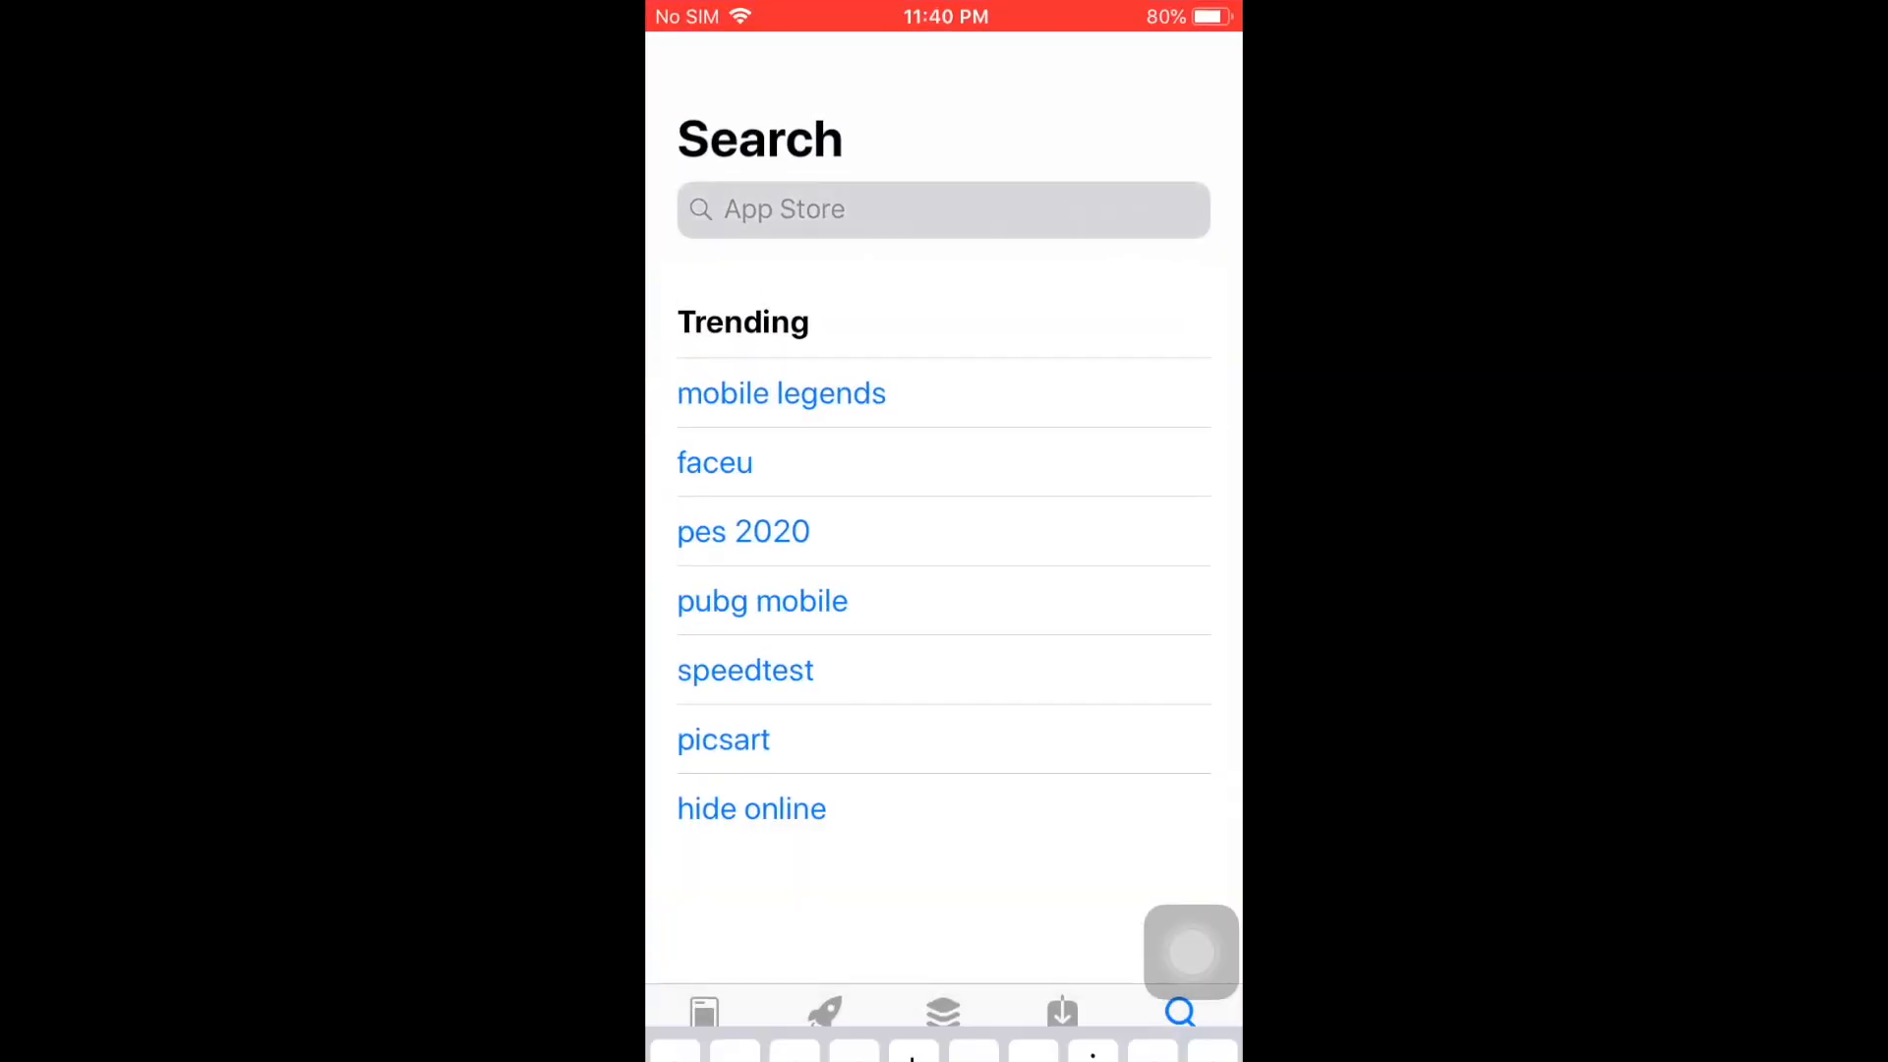
Search the App Store for "picsart"
left_click(944, 210)
type("picsart")
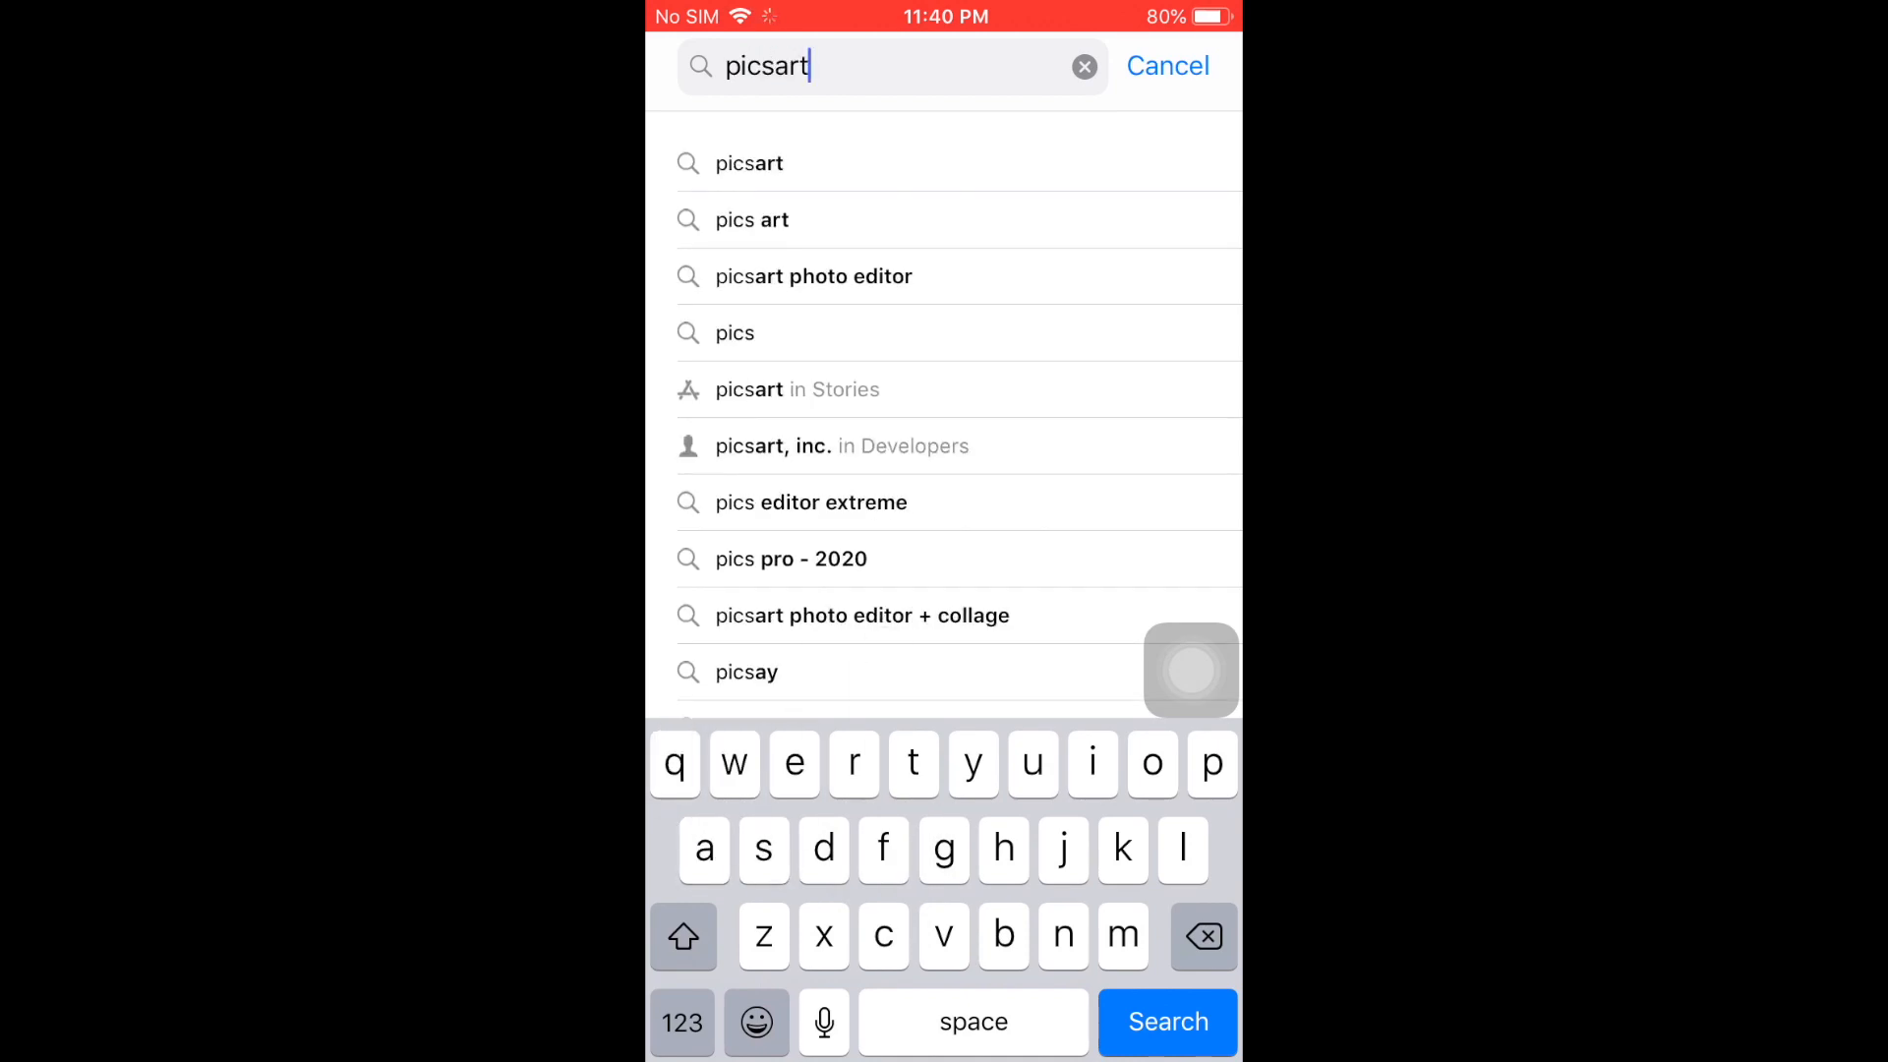
key("Return")
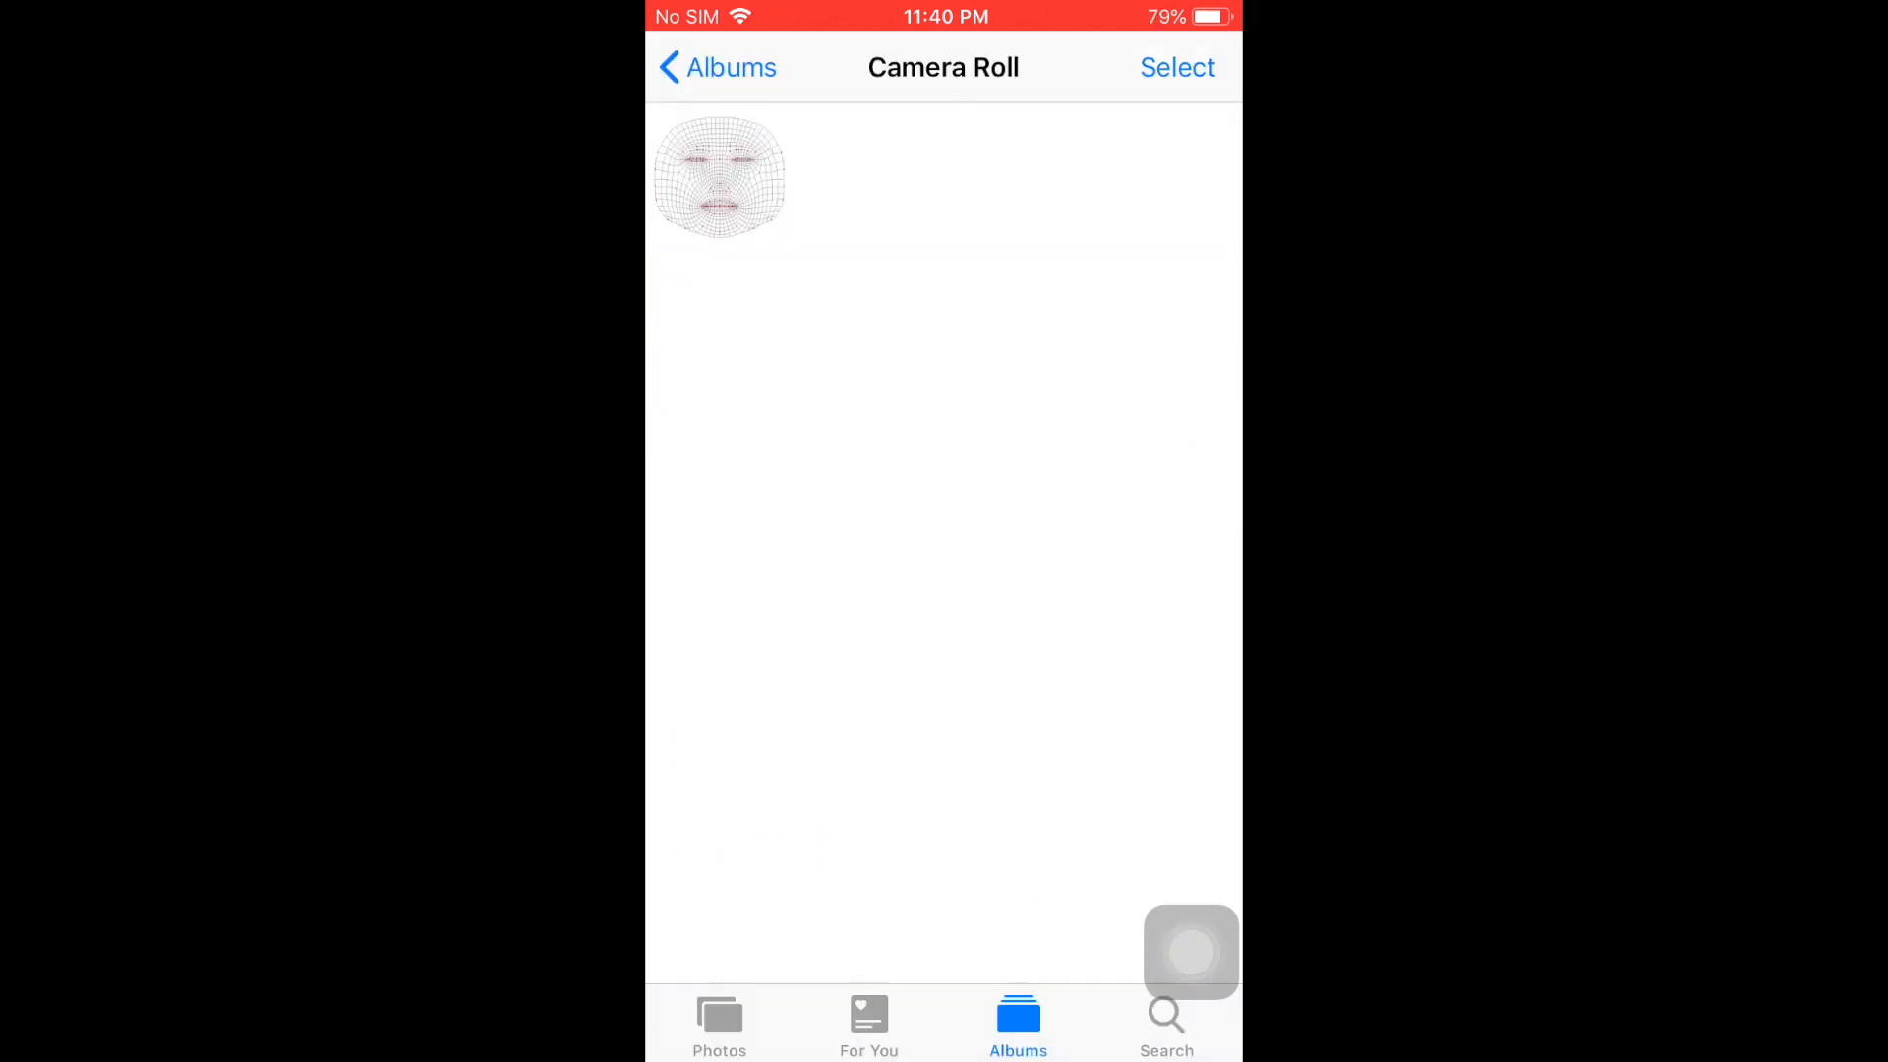
Open the face mesh image from the Camera Roll and examine it full screen
left_click(721, 177)
left_click(944, 531)
left_click(944, 531)
double_click(1012, 522)
double_click(1012, 522)
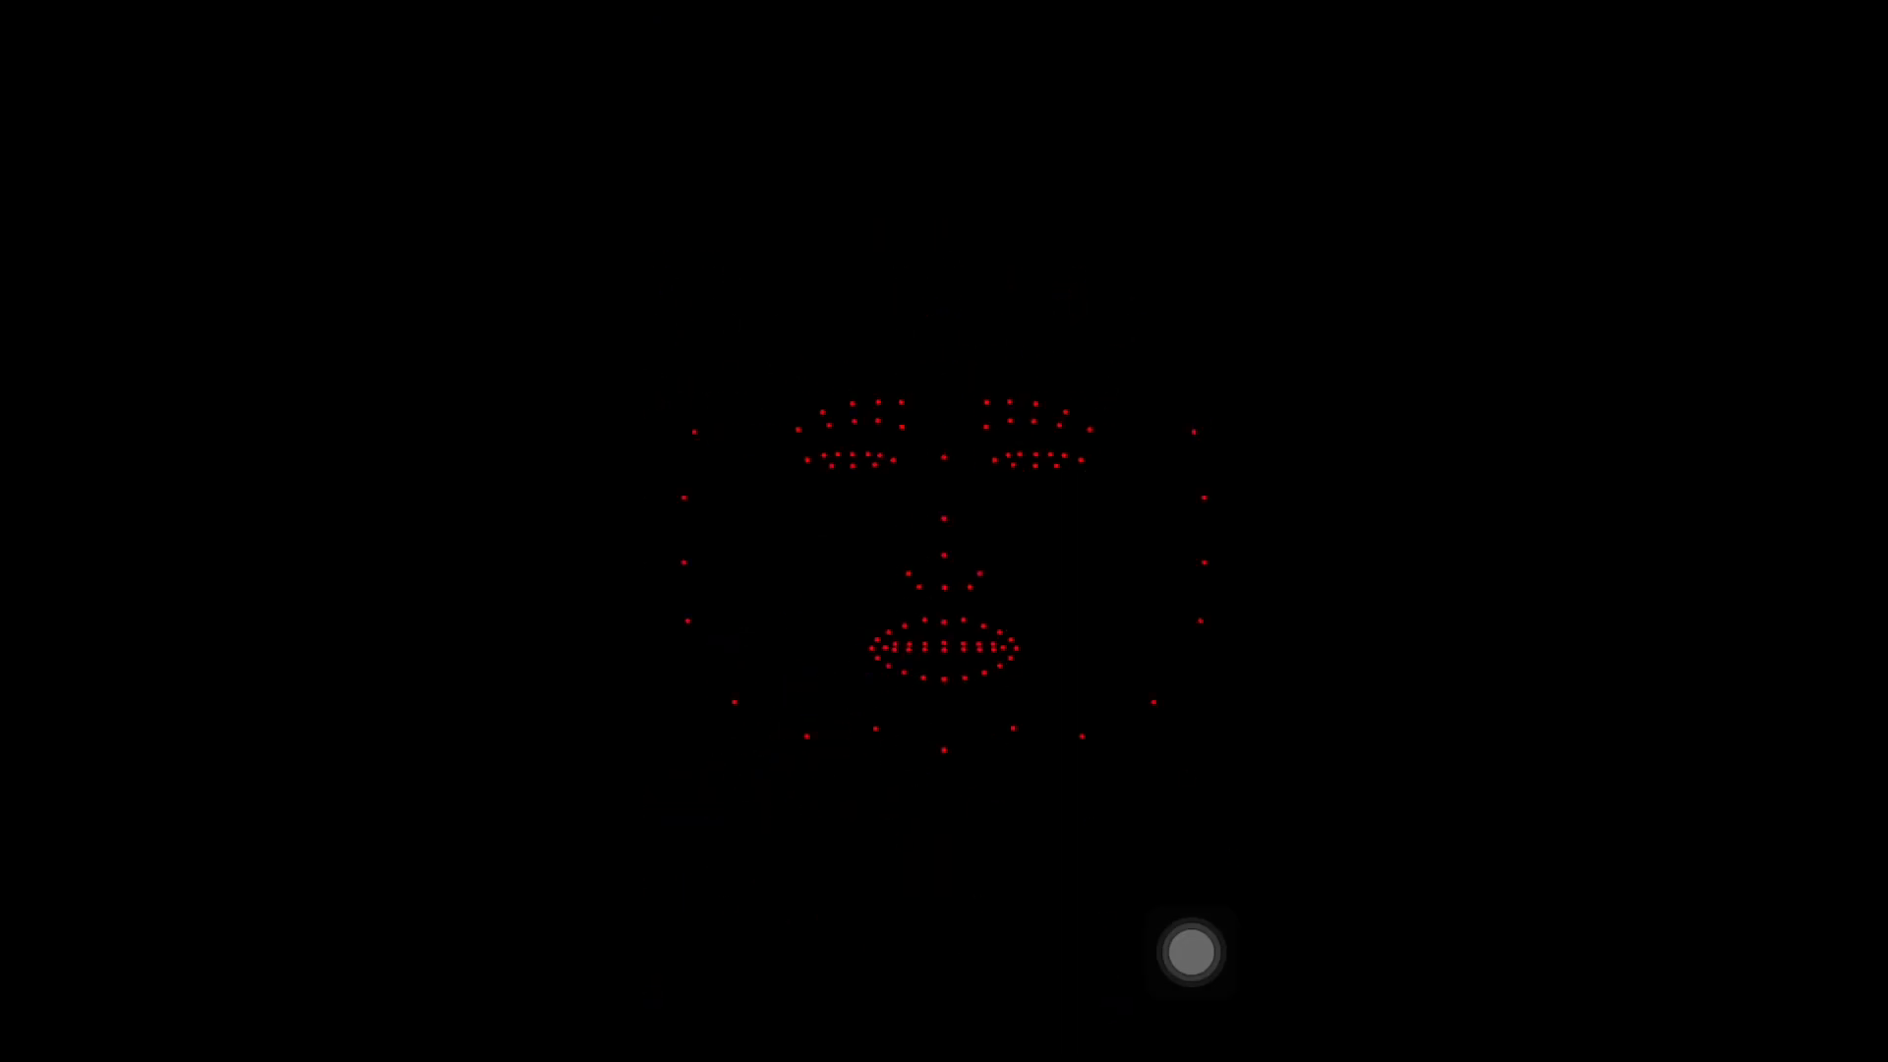
left_click(944, 531)
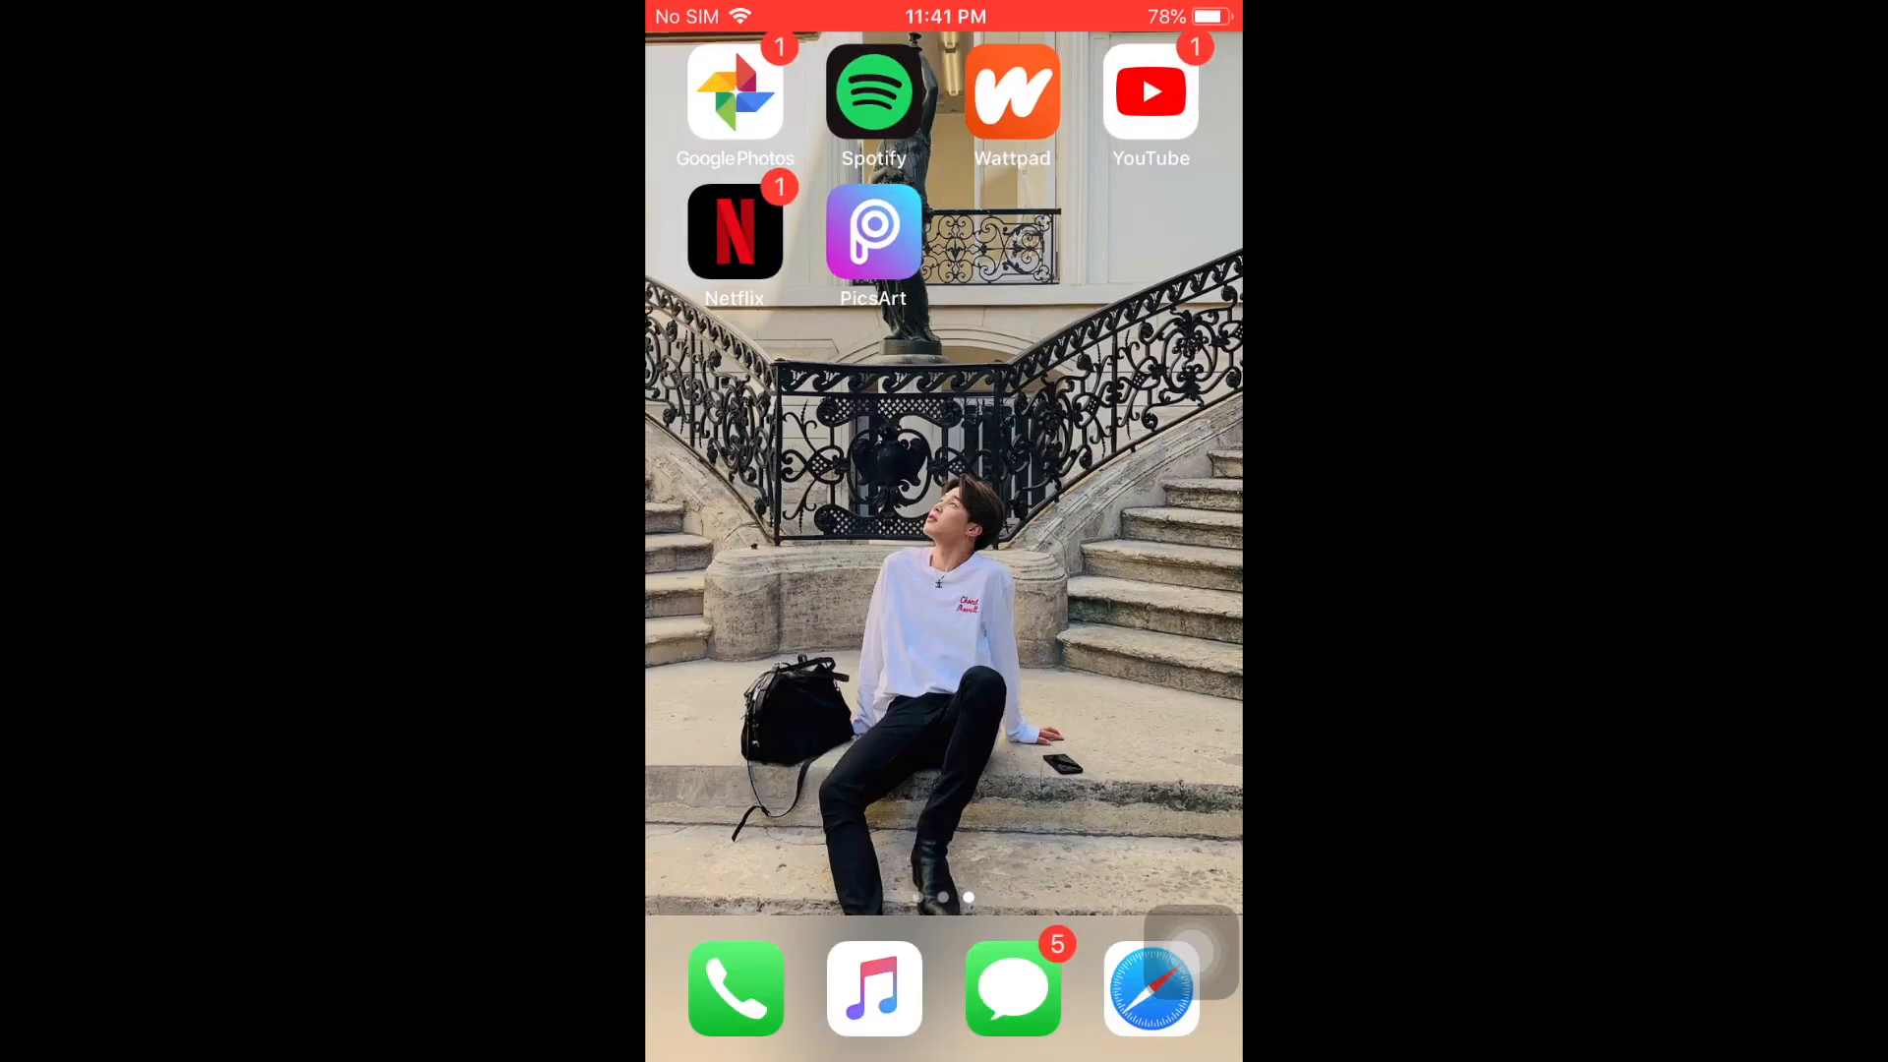
Switch to PicsArt and open the face mesh photo in the drawing editor
left_click(874, 231)
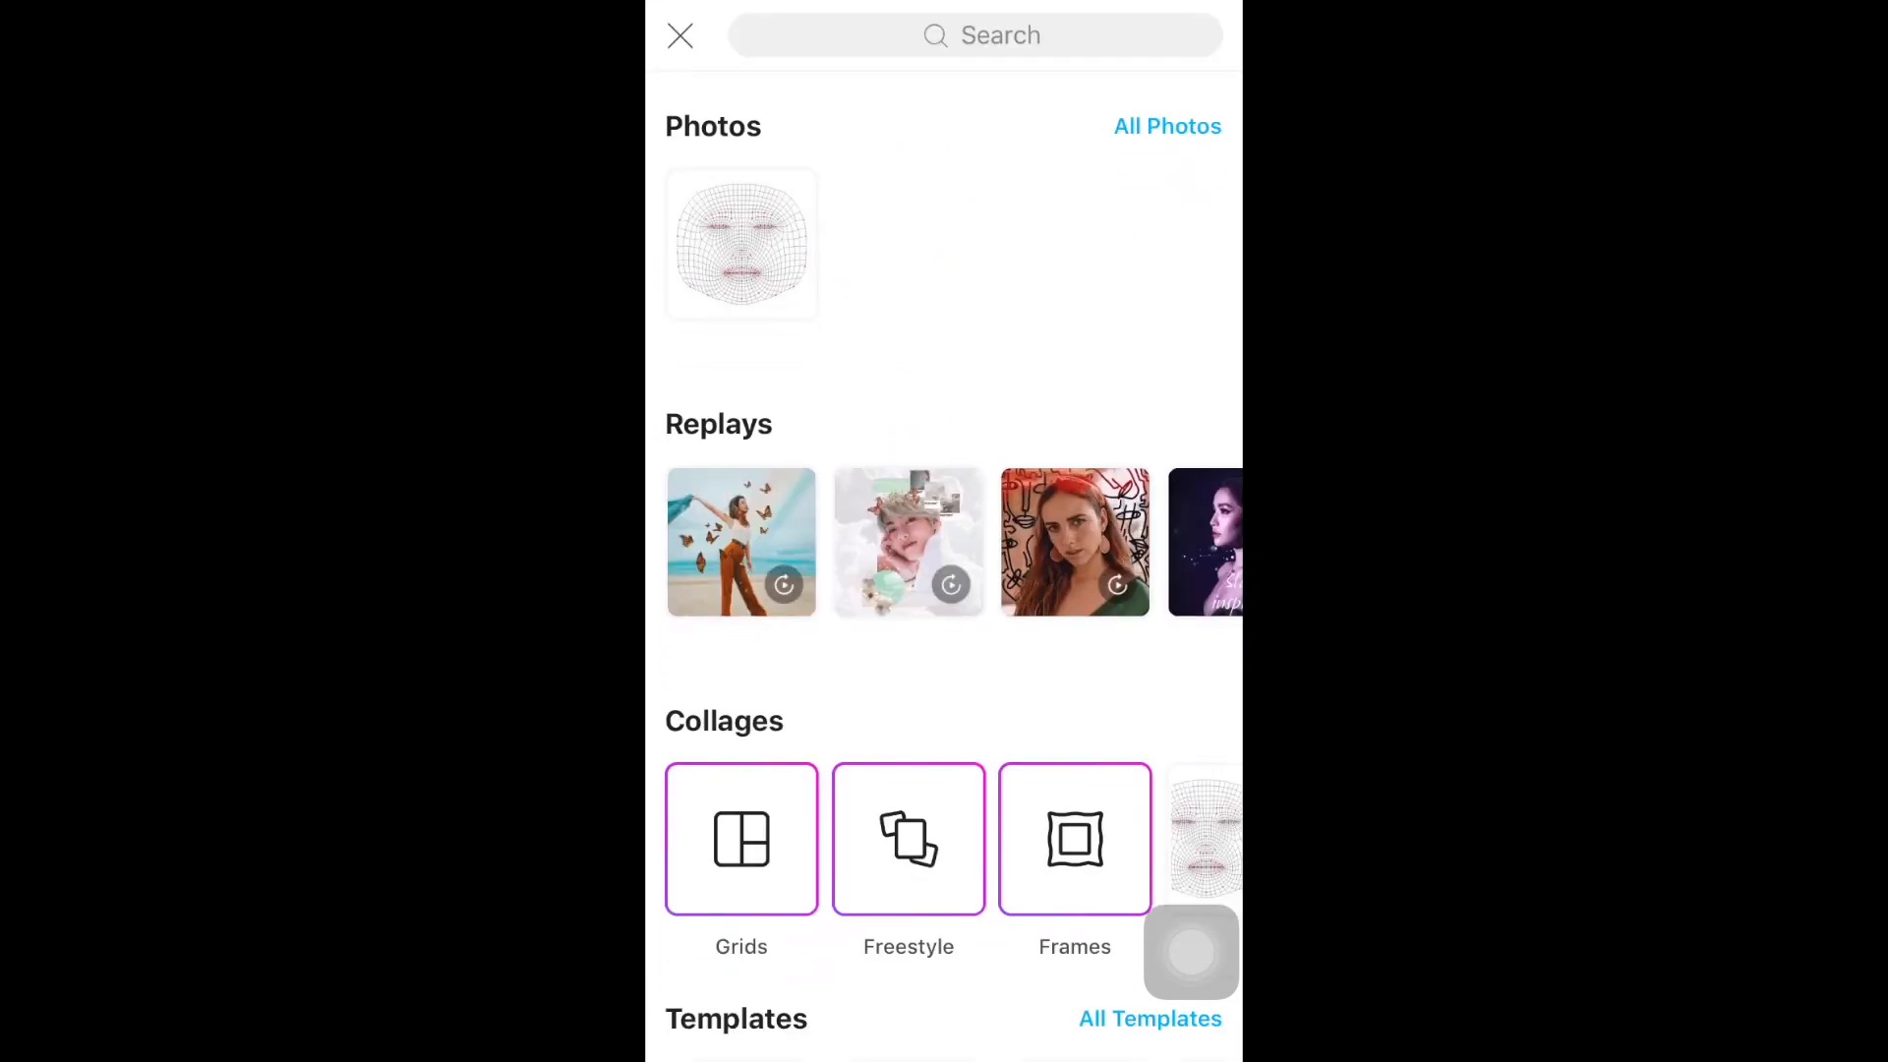
left_click(741, 245)
scroll(944, 932, "right", 5)
scroll(944, 932, "right", 4)
left_click(896, 932)
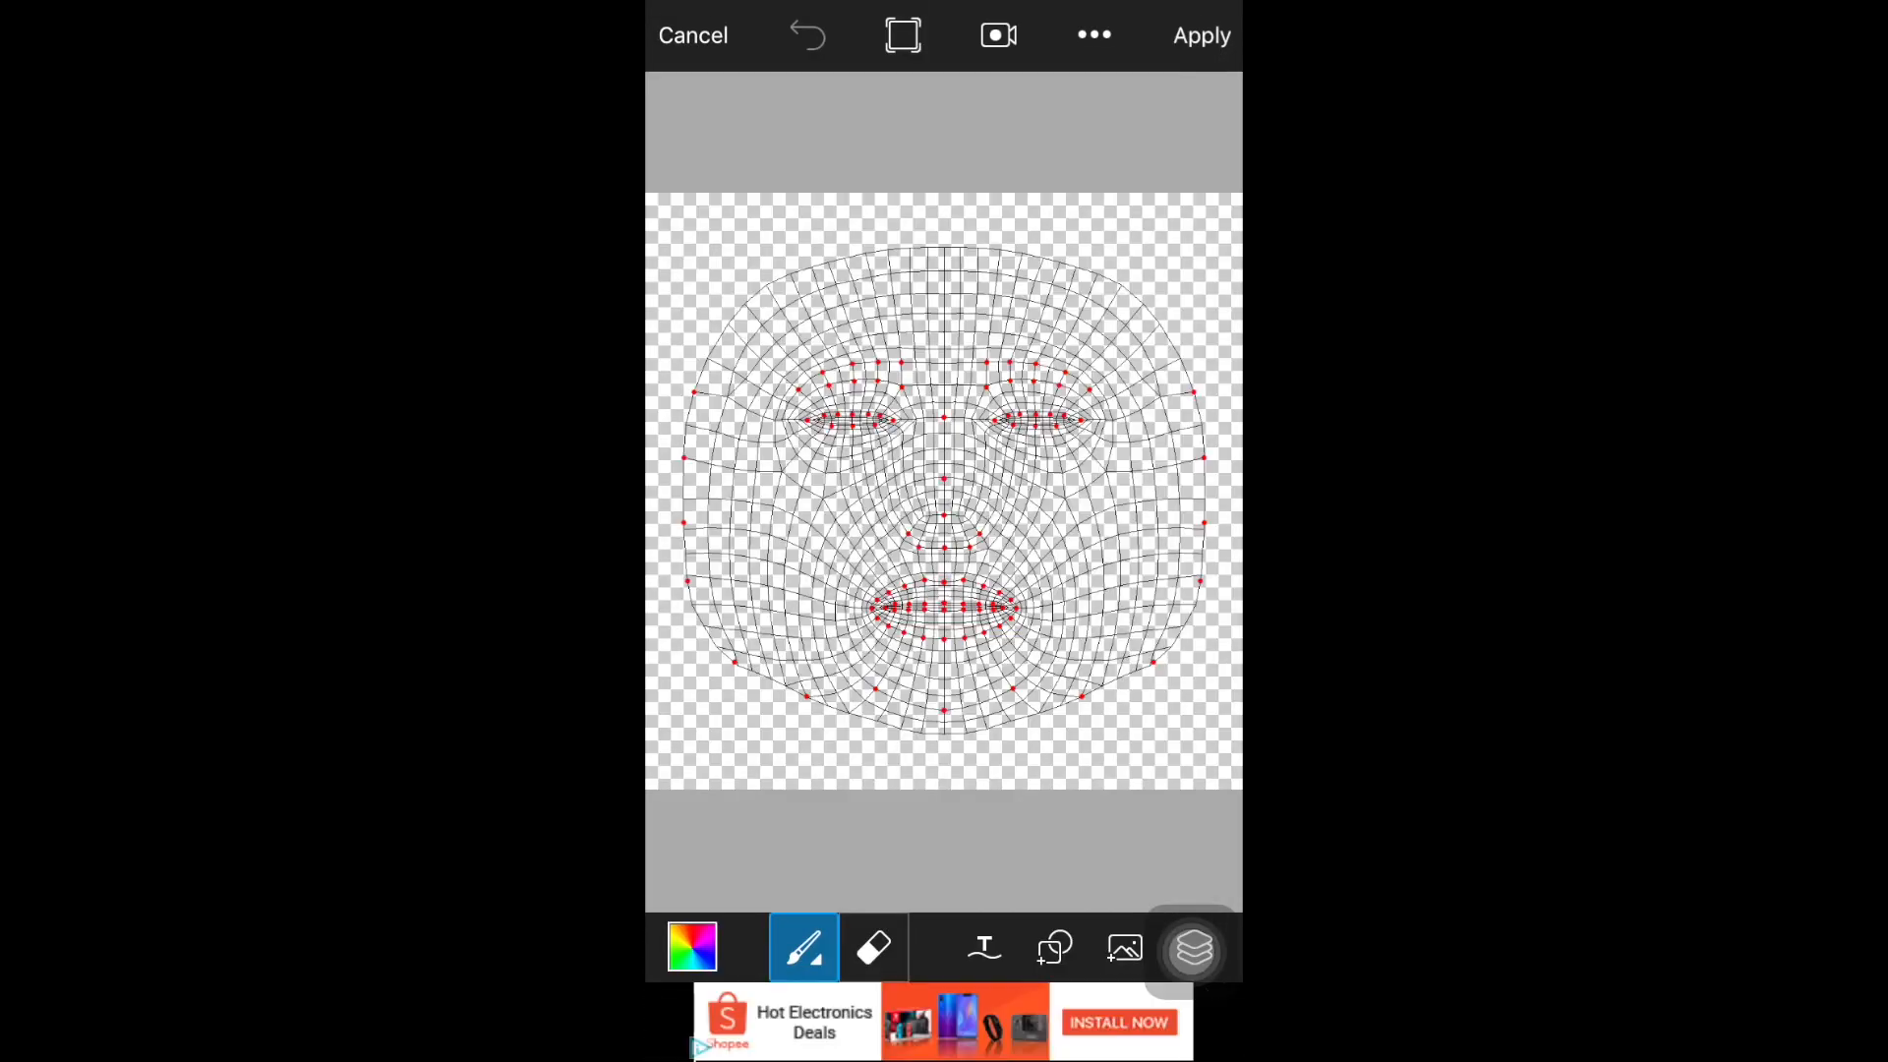
Set the brush color to a soft pink and choose the soft round brush with size 113 and opacity 7%
left_click(692, 946)
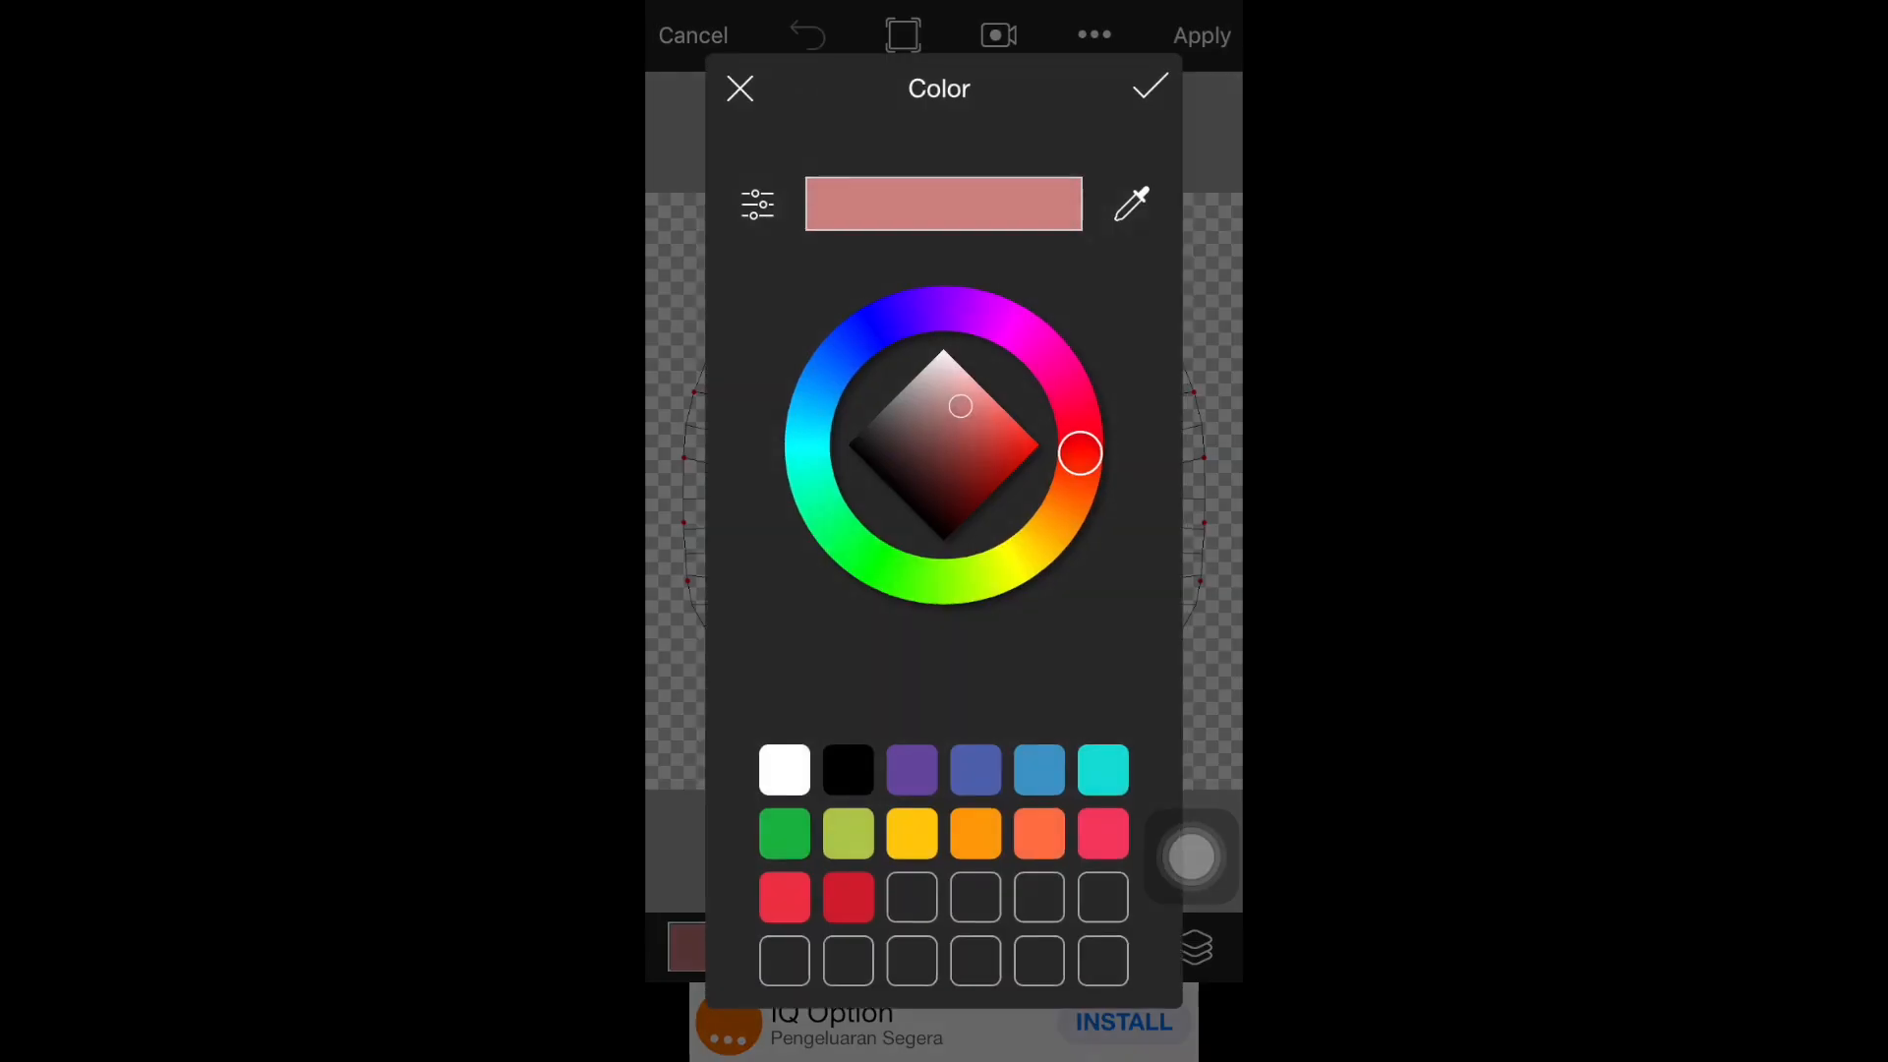
left_click(1149, 87)
left_click(804, 946)
left_click(1028, 481)
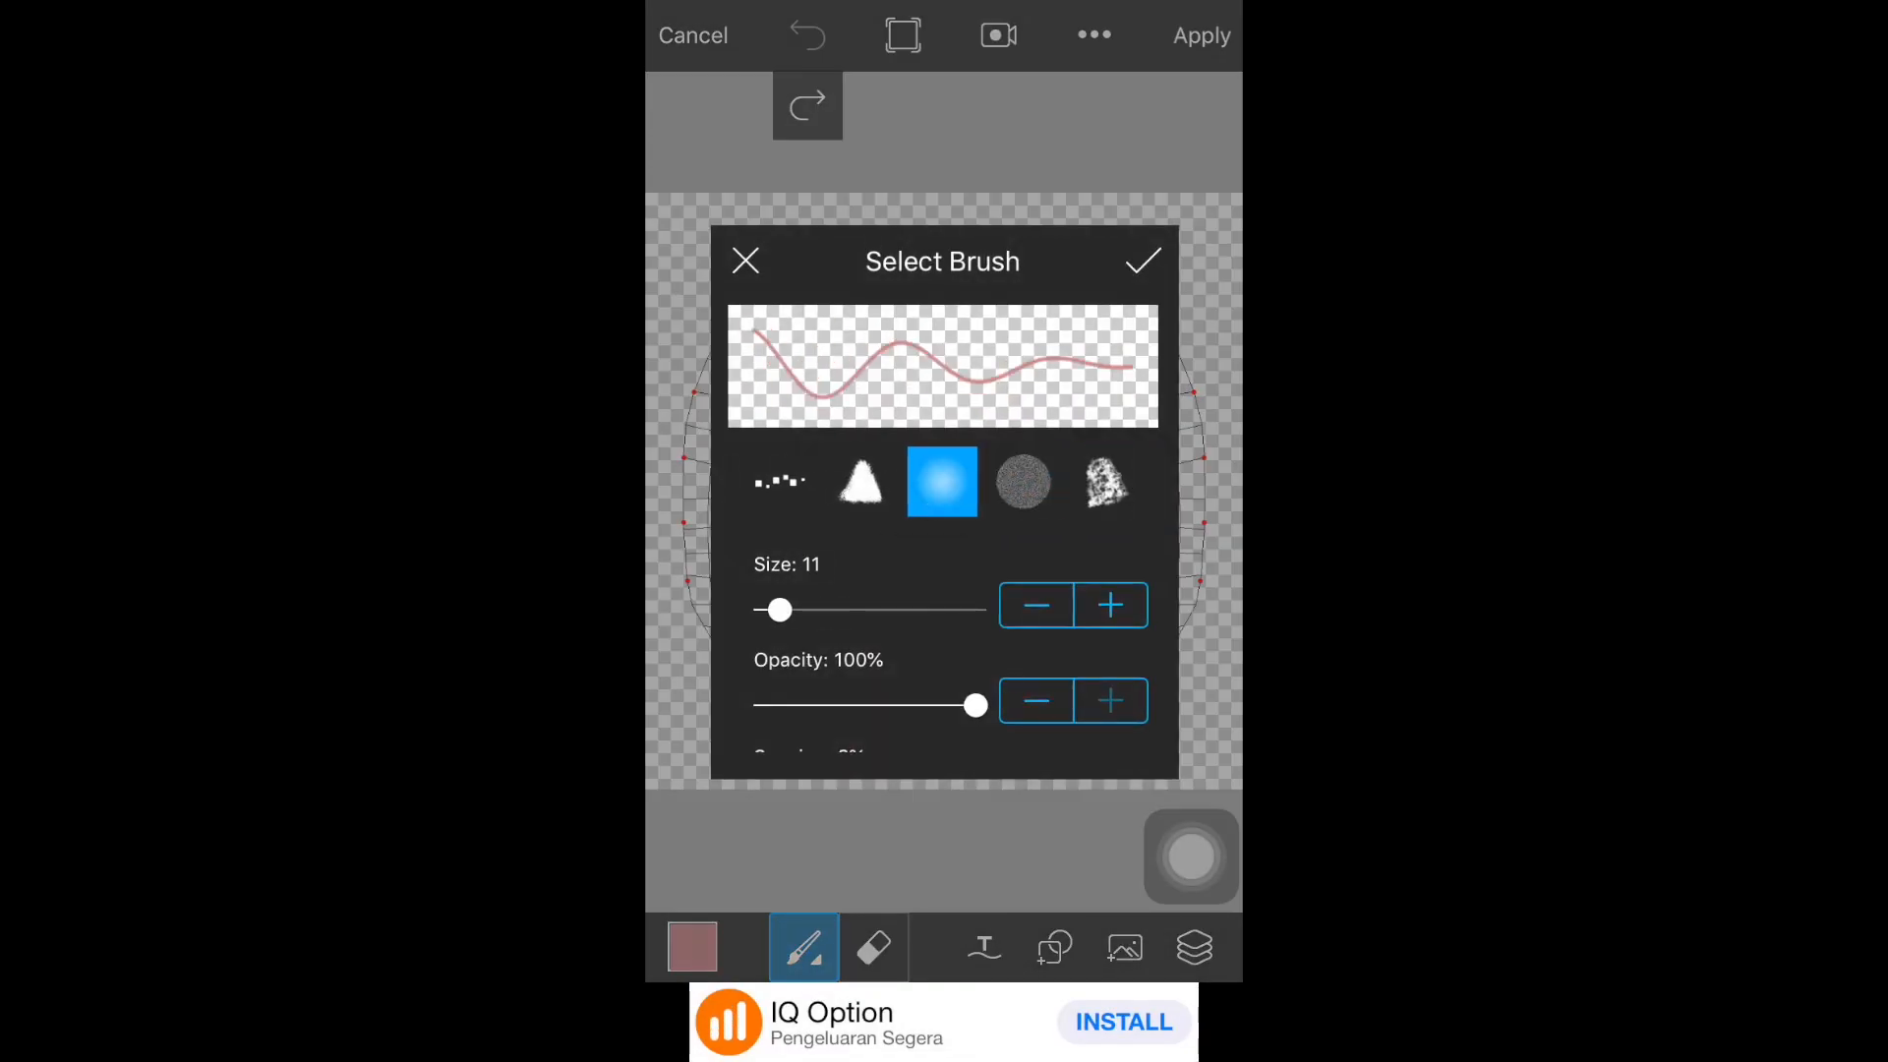
left_click_drag(779, 609, 935, 610)
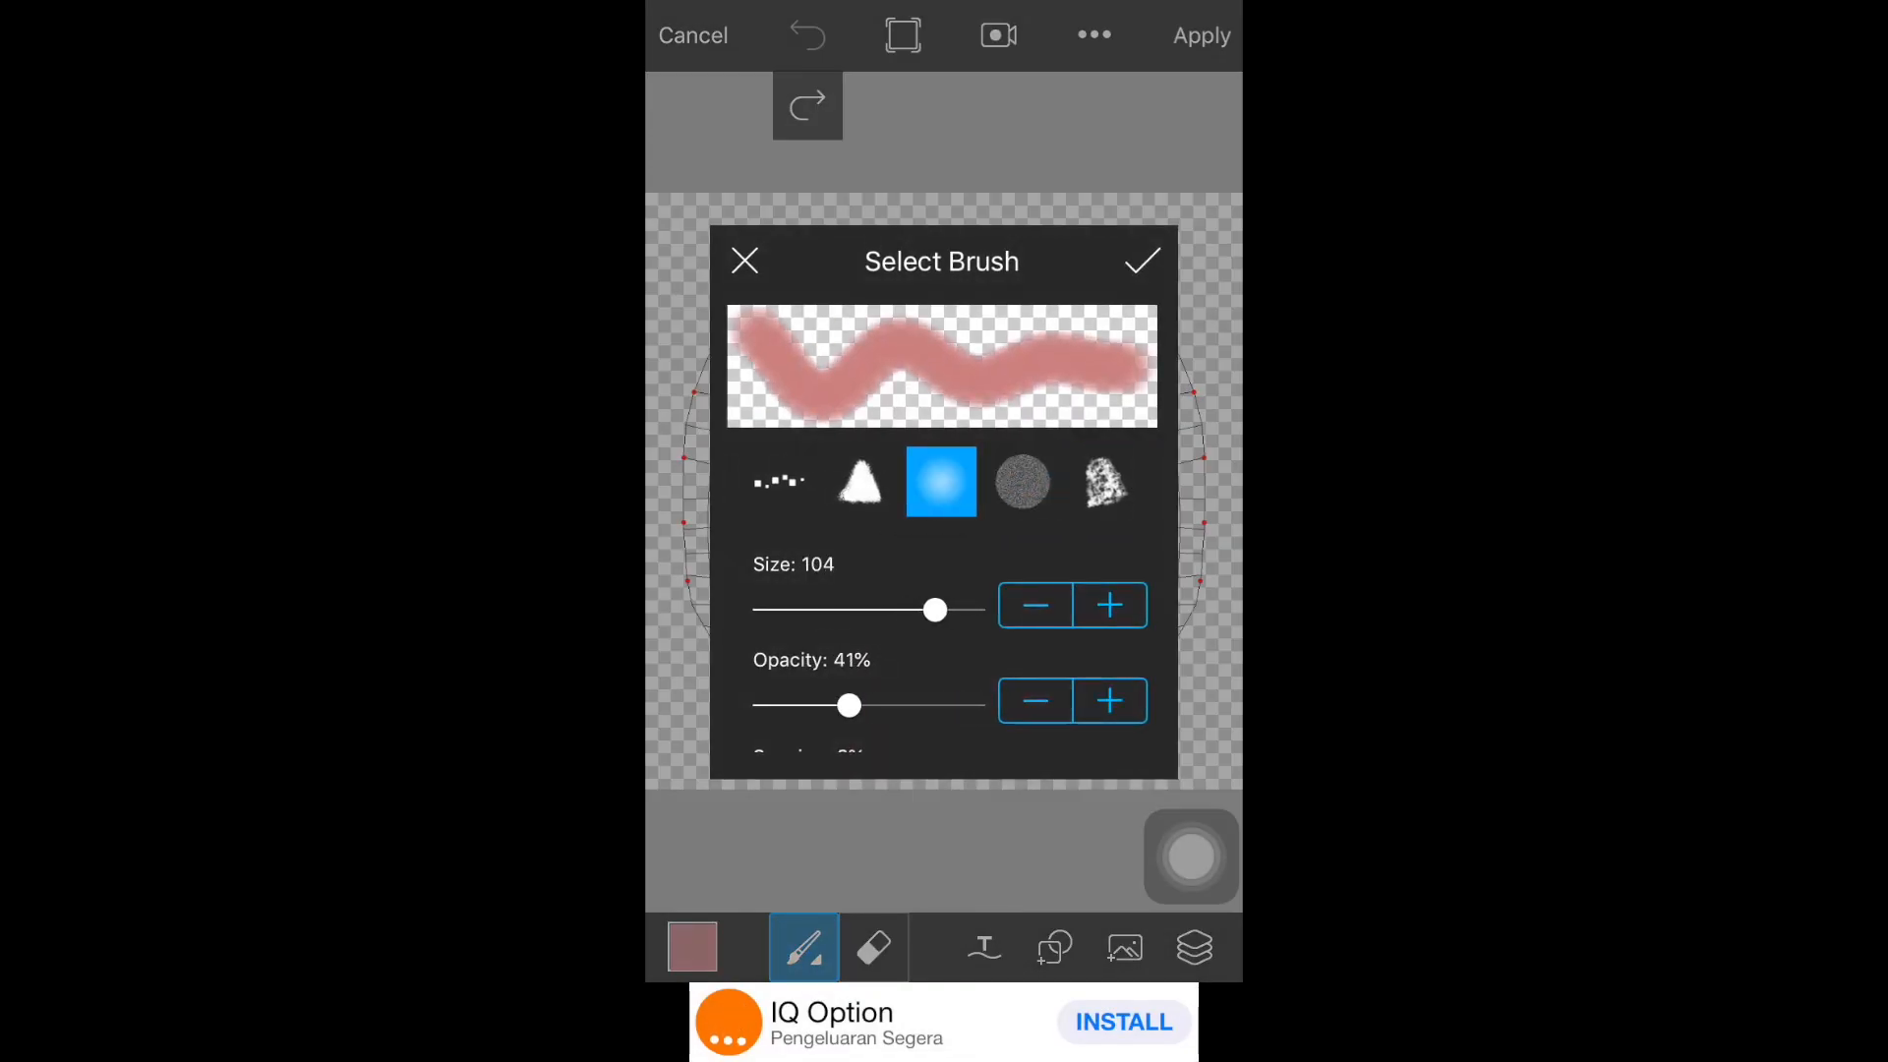
left_click_drag(848, 705, 776, 705)
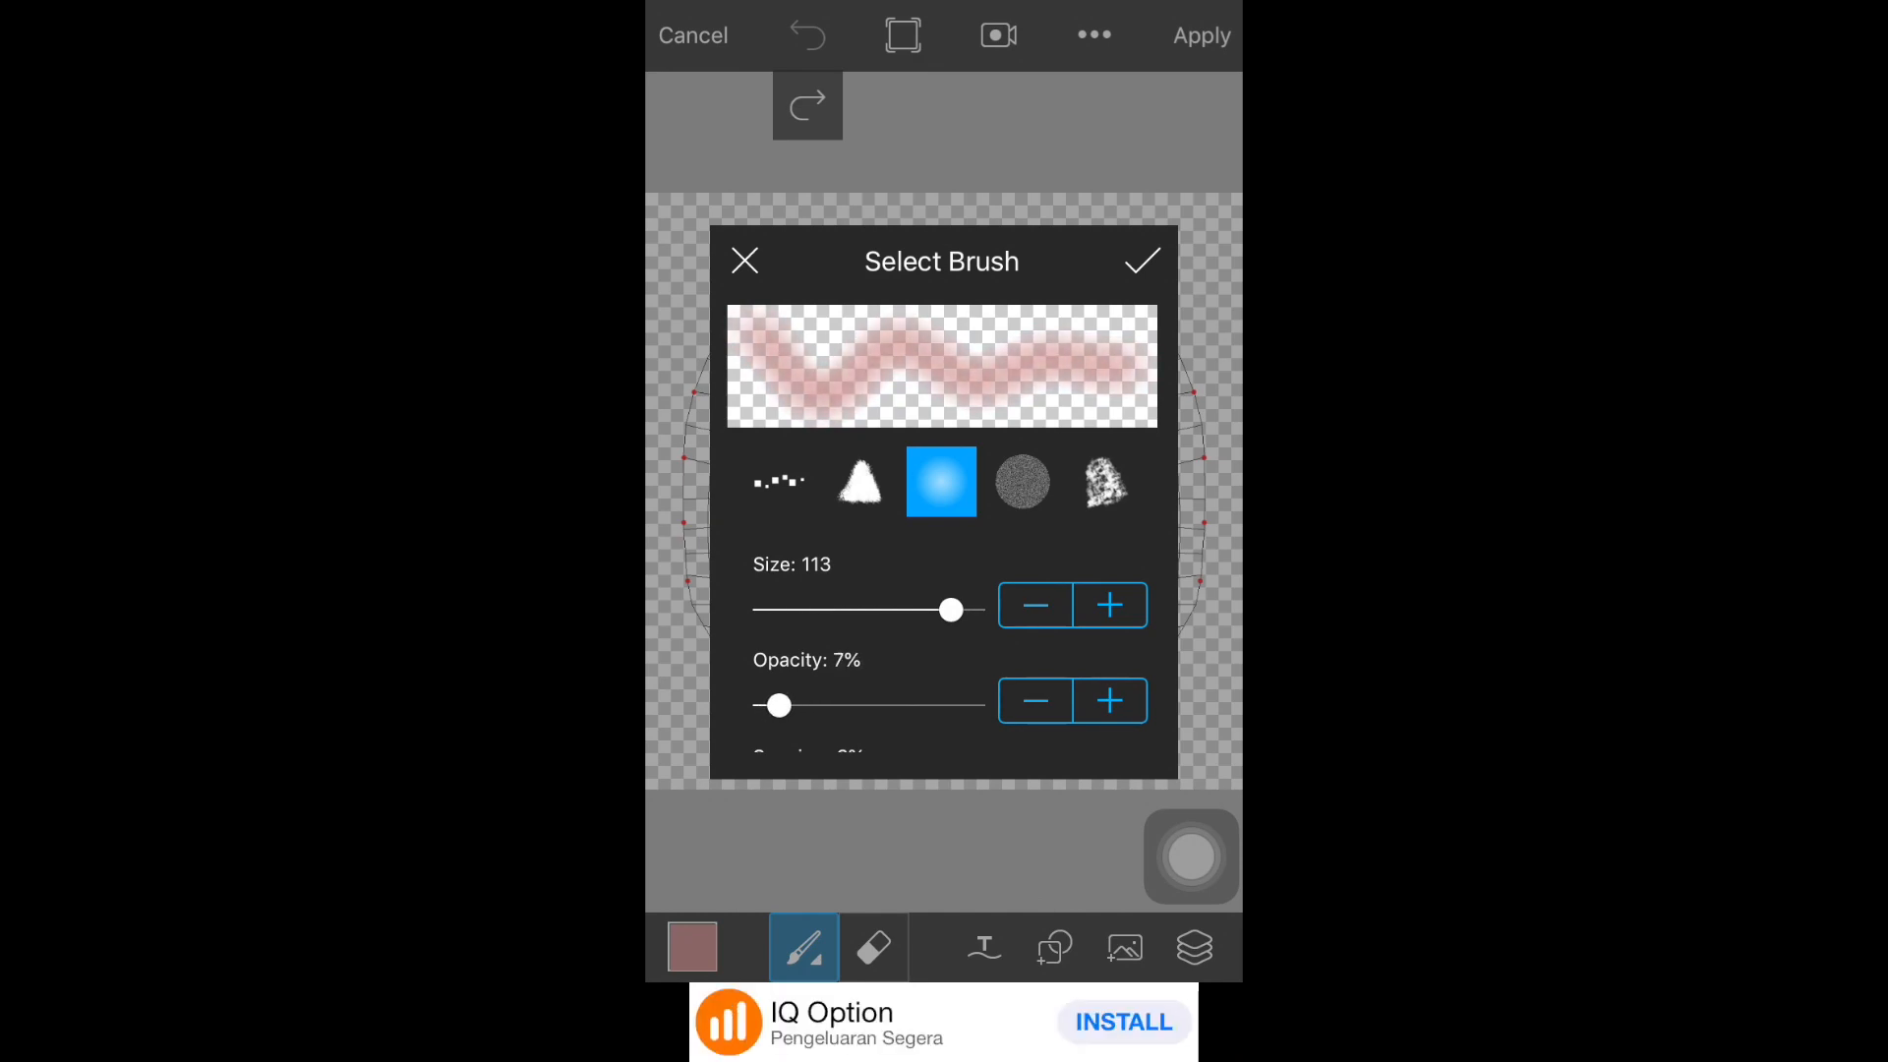
left_click(1142, 260)
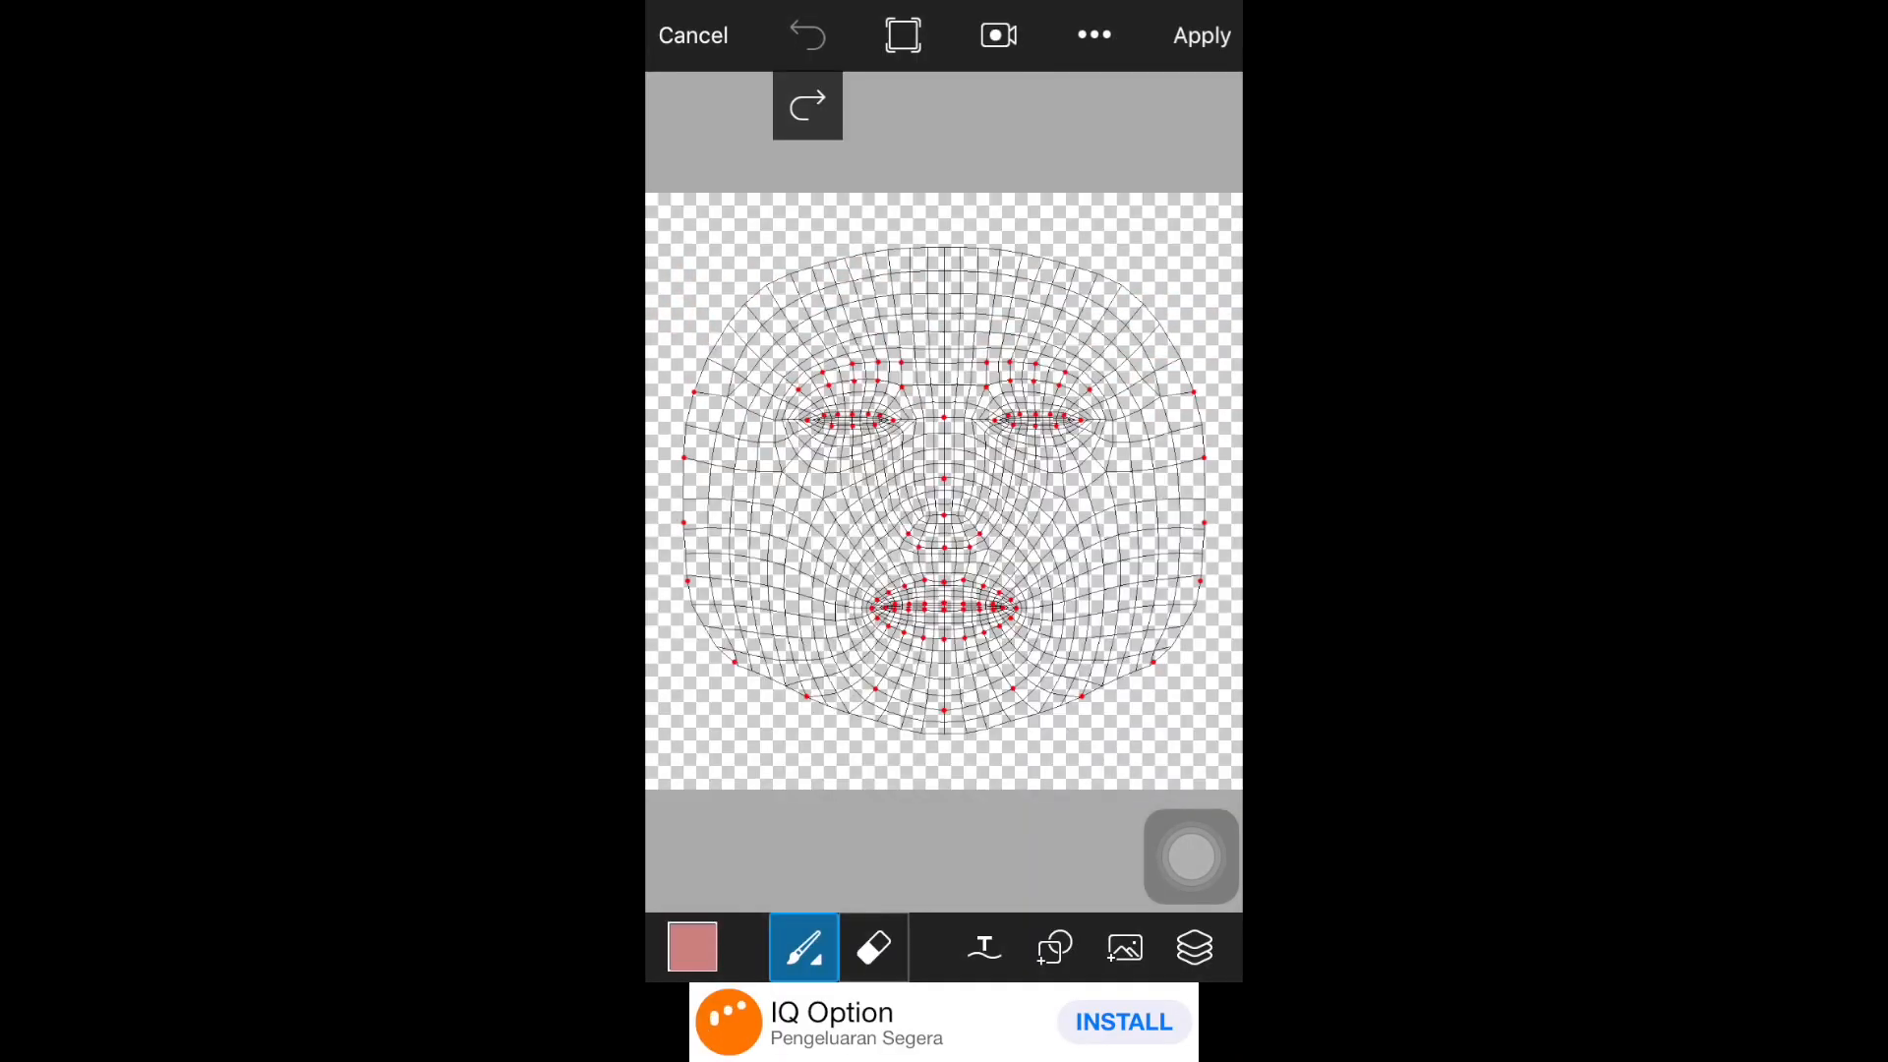
Paint soft pink blush patches on both cheeks of the face mesh, beneath the eyes, undoing unwanted strokes
scroll(1120, 439, "up", 5)
mouse_move(903, 523)
left_mouse_down()
mouse_move(1019, 514)
mouse_move(988, 593)
mouse_move(1041, 578)
left_mouse_up()
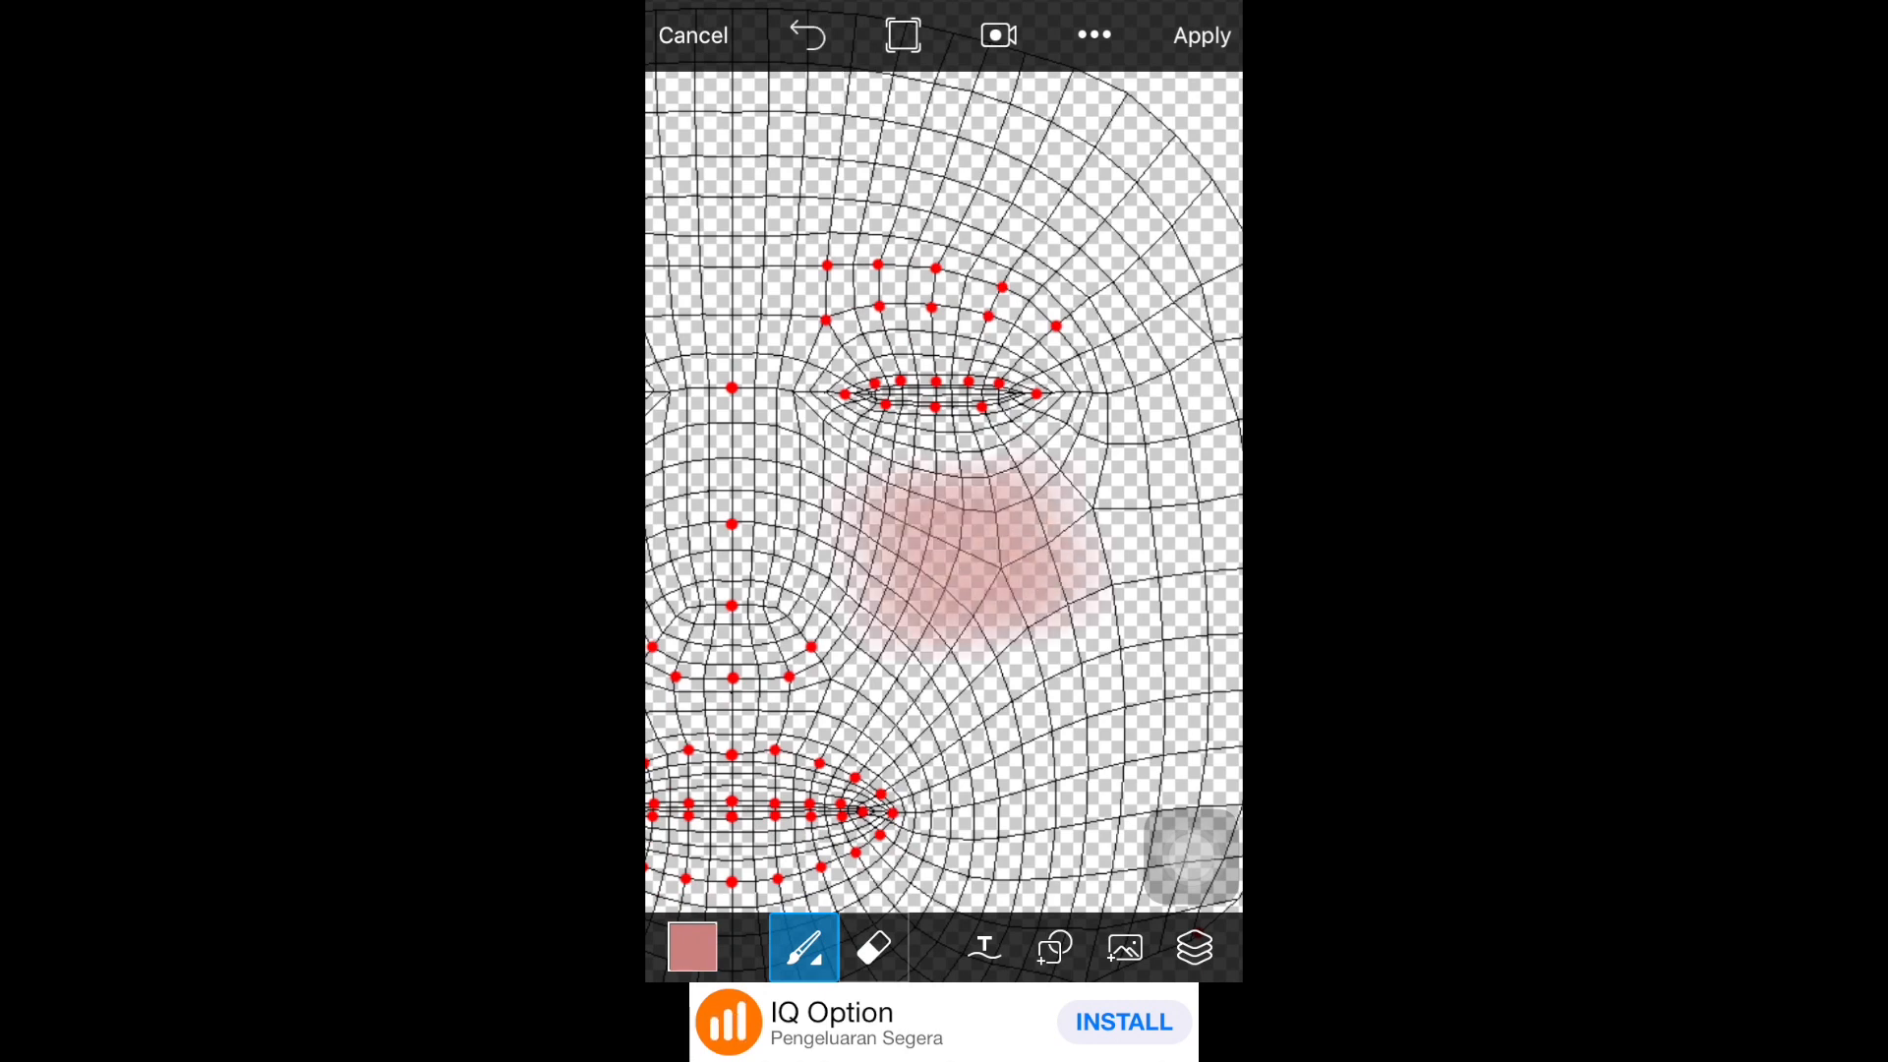
left_click(808, 36)
mouse_move(922, 526)
left_mouse_down()
mouse_move(1027, 516)
mouse_move(1060, 570)
left_mouse_up()
scroll(1003, 536, "down", 5)
scroll(817, 571, "up", 5)
mouse_move(798, 521)
left_mouse_down()
mouse_move(916, 519)
mouse_move(783, 509)
mouse_move(880, 590)
left_mouse_up()
left_click(808, 36)
left_click(808, 35)
scroll(943, 492, "down", 5)
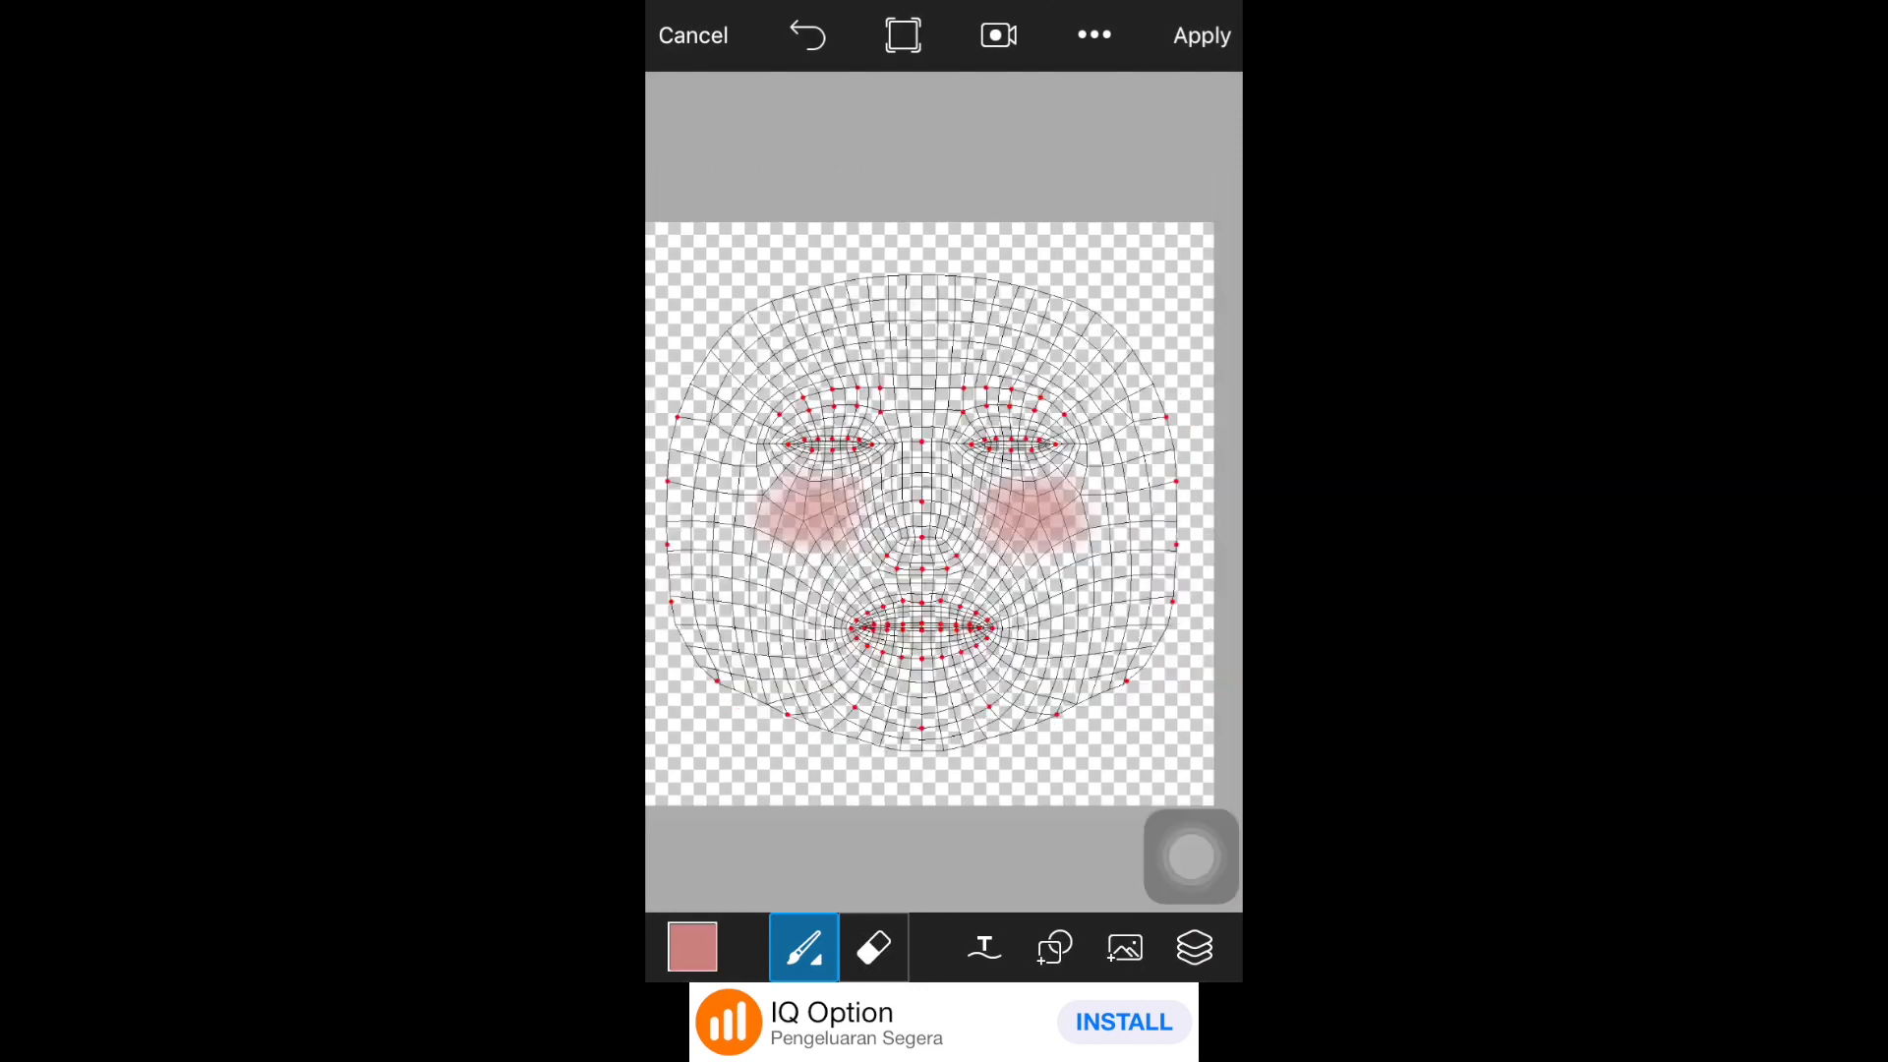
Set the brush color to green and choose the solid round brush with size 5 and opacity 100%
left_click(692, 947)
left_click(784, 834)
left_click(1149, 88)
left_click(804, 947)
scroll(943, 480, "left", 10)
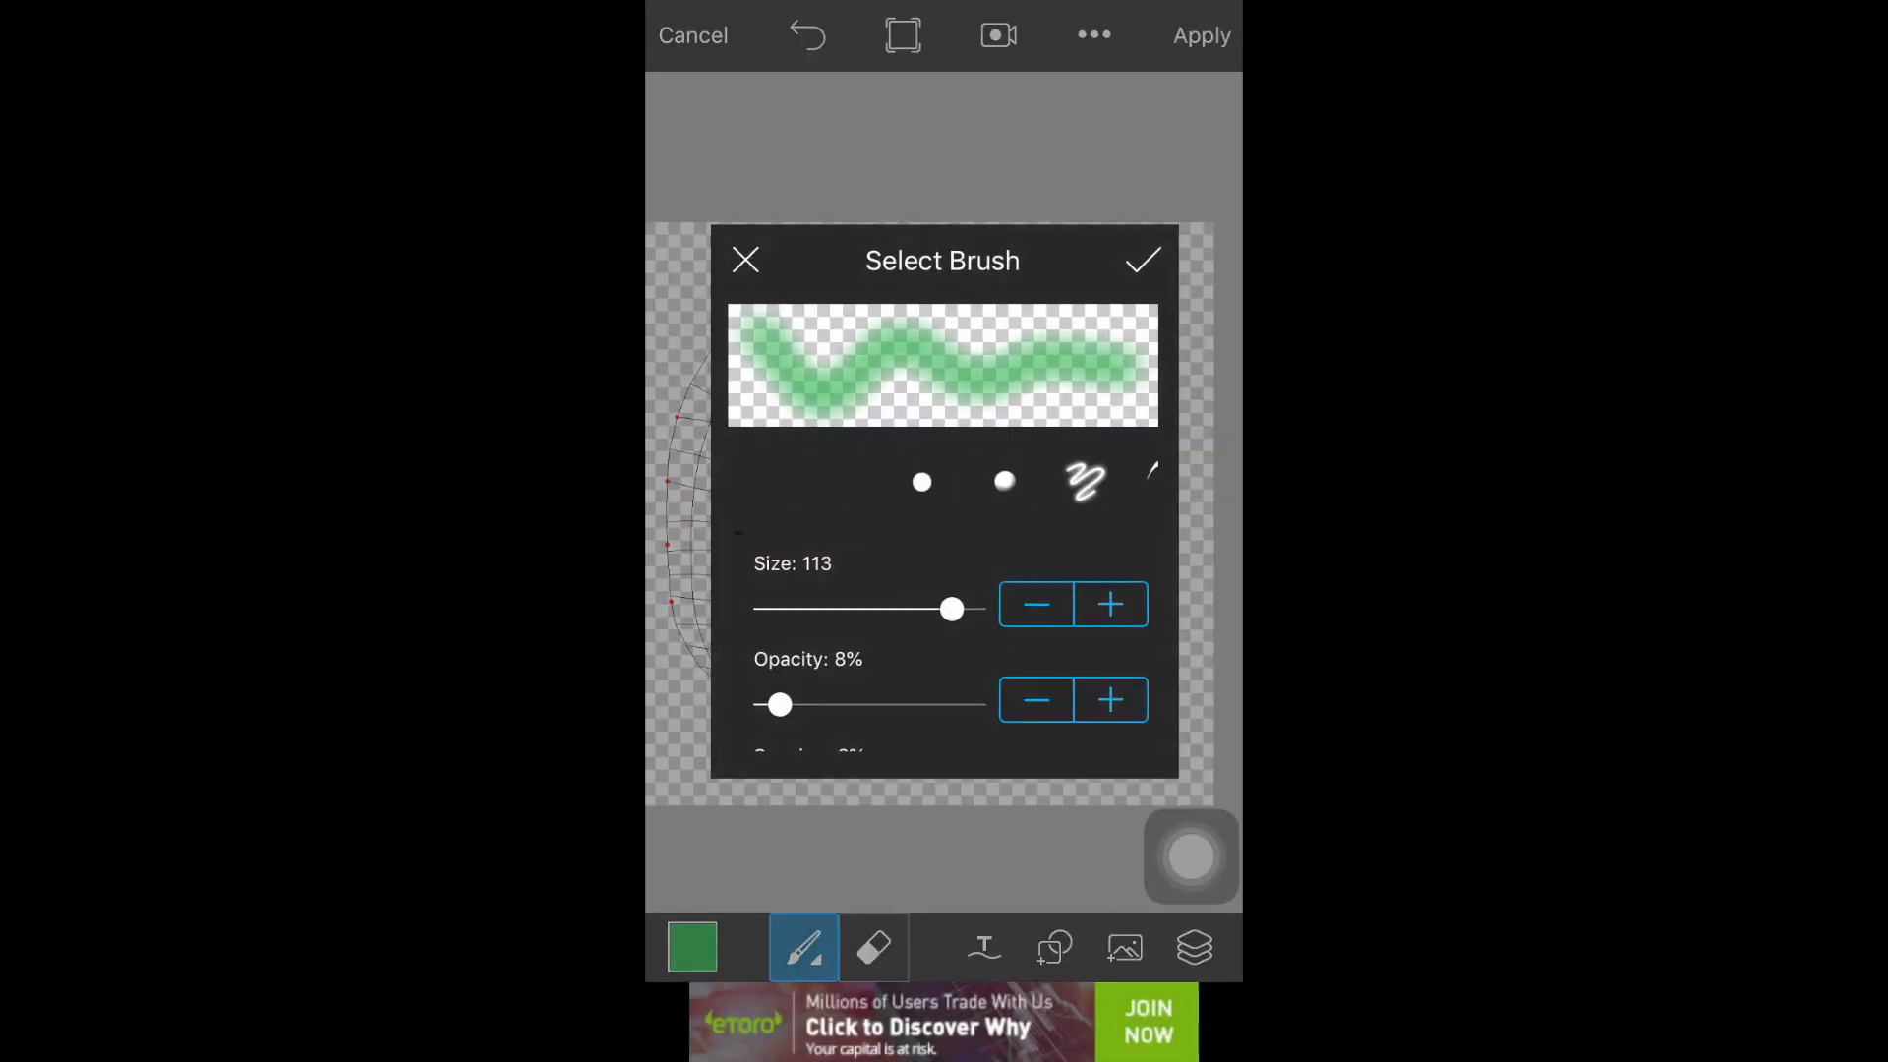
left_click(763, 481)
left_click_drag(784, 609, 771, 608)
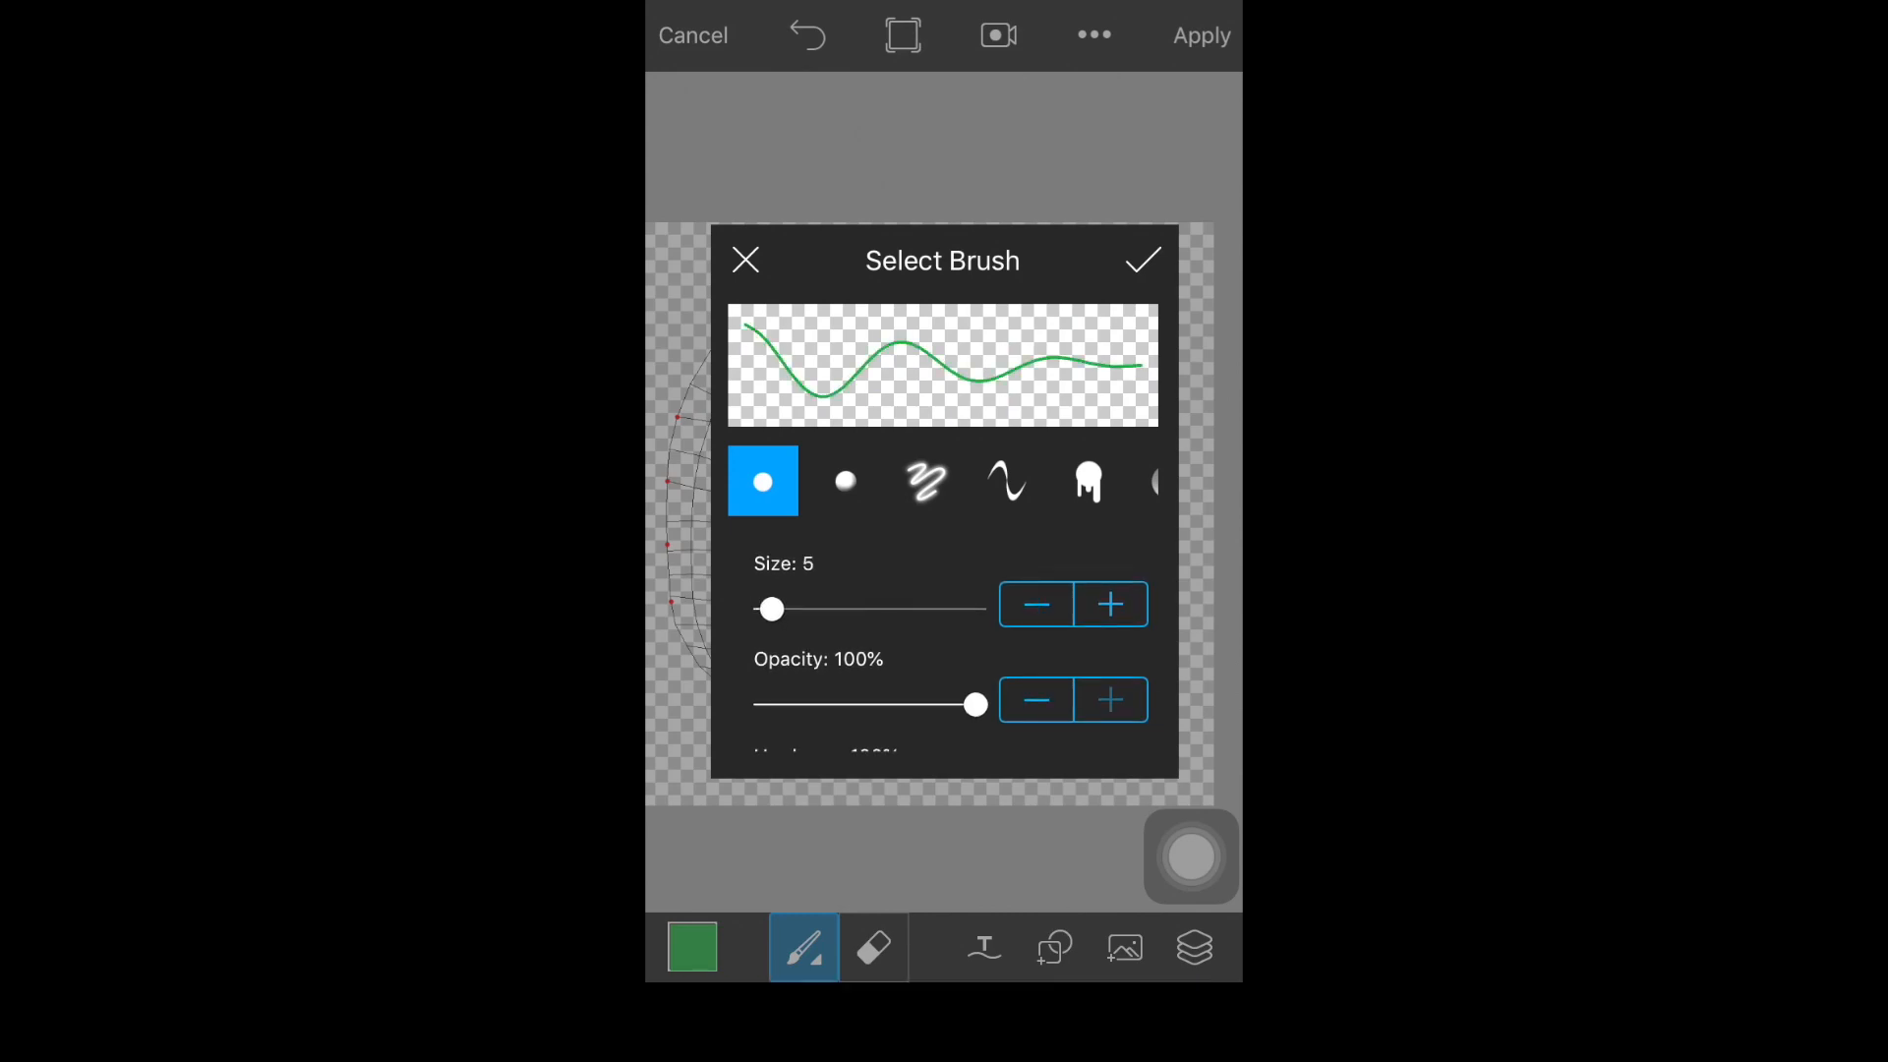
left_click(1143, 261)
scroll(1023, 491, "up", 5)
scroll(936, 477, "up", 5)
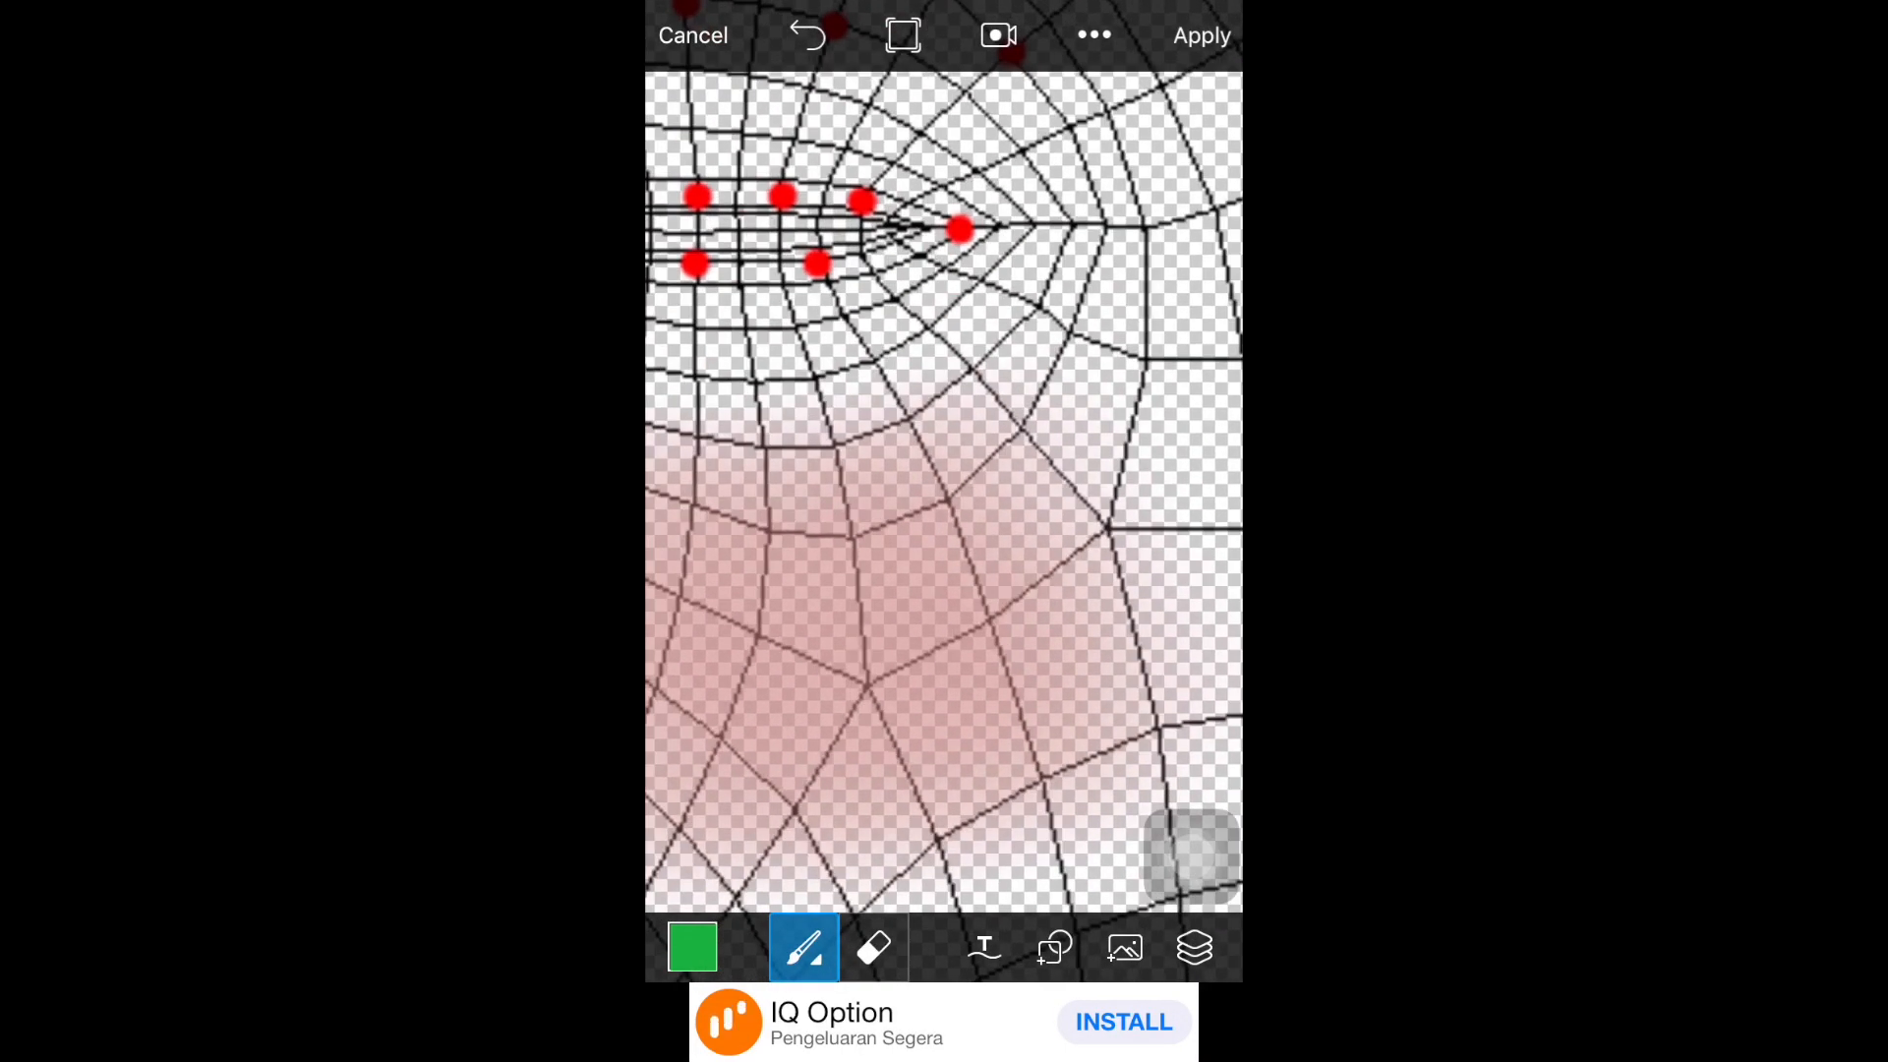
scroll(944, 511, "down", 5)
scroll(944, 512, "up", 5)
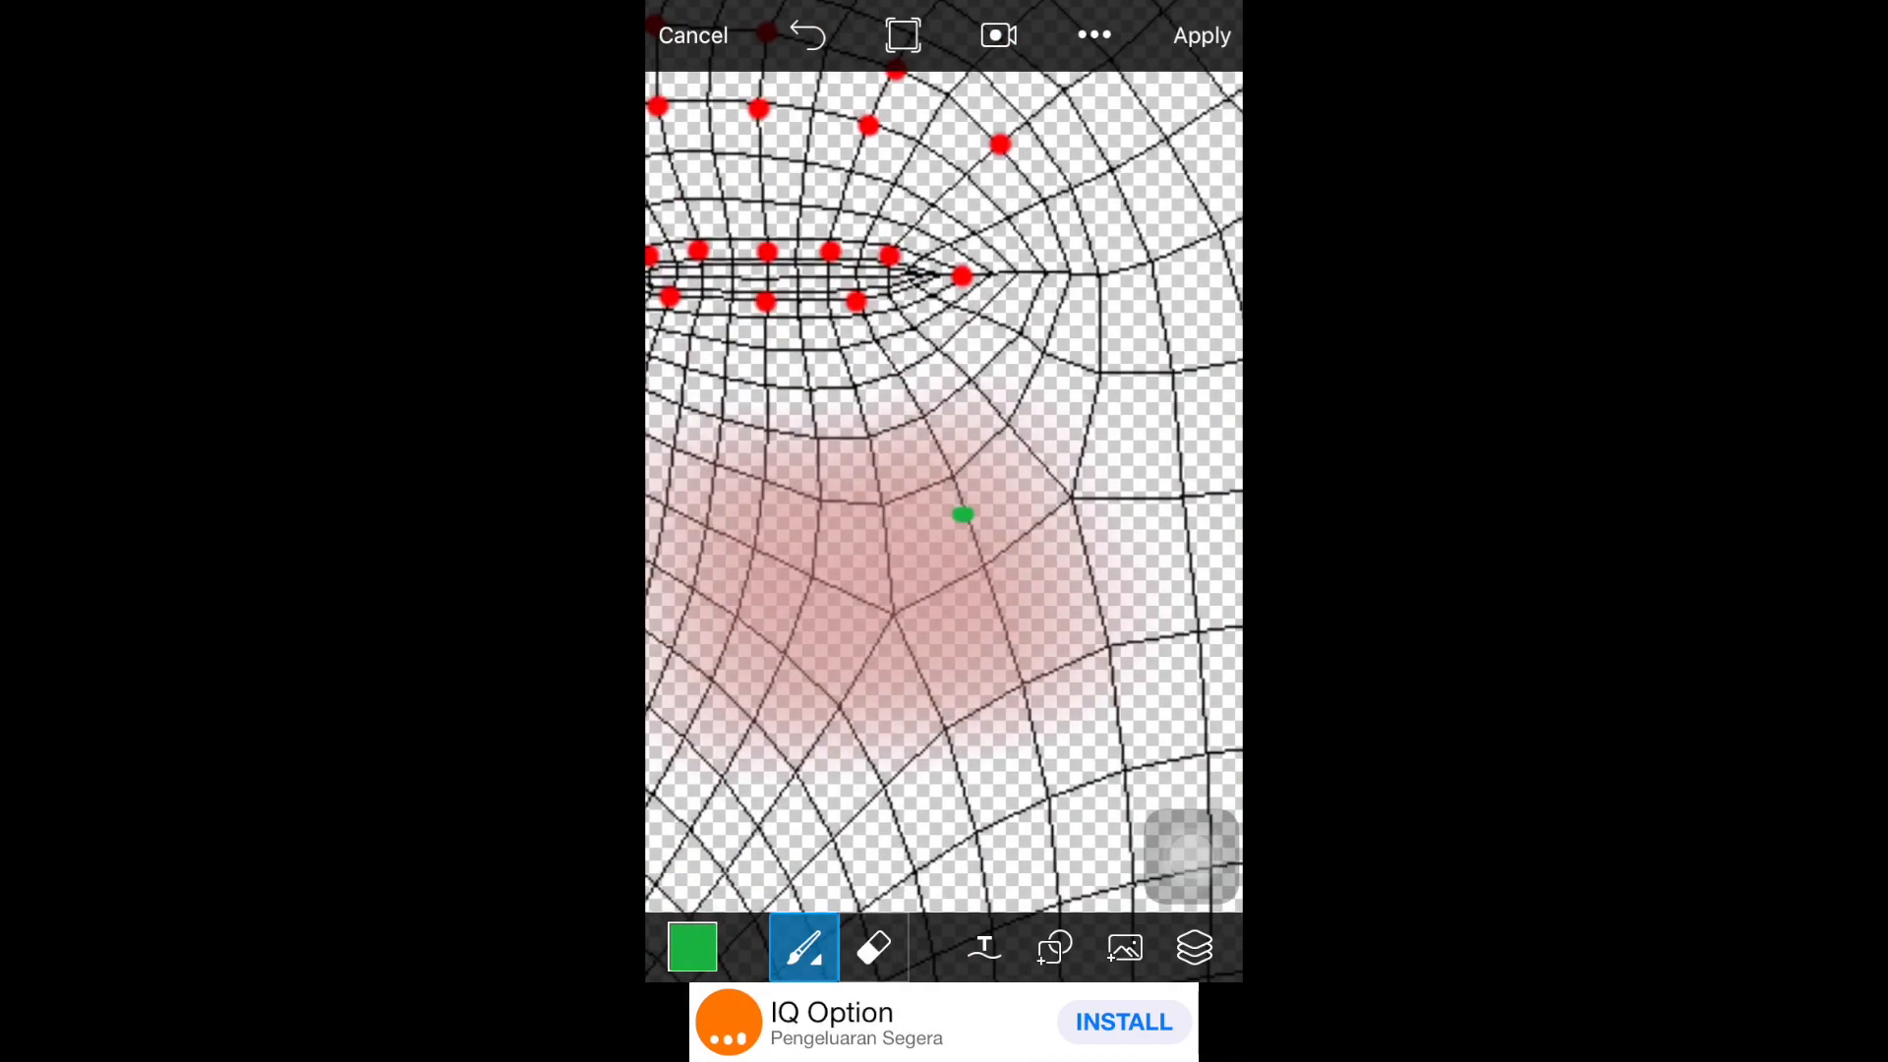
scroll(944, 511, "down", 10)
Delete the face mesh layer beneath the blush layer and apply the drawing
left_click(1194, 947)
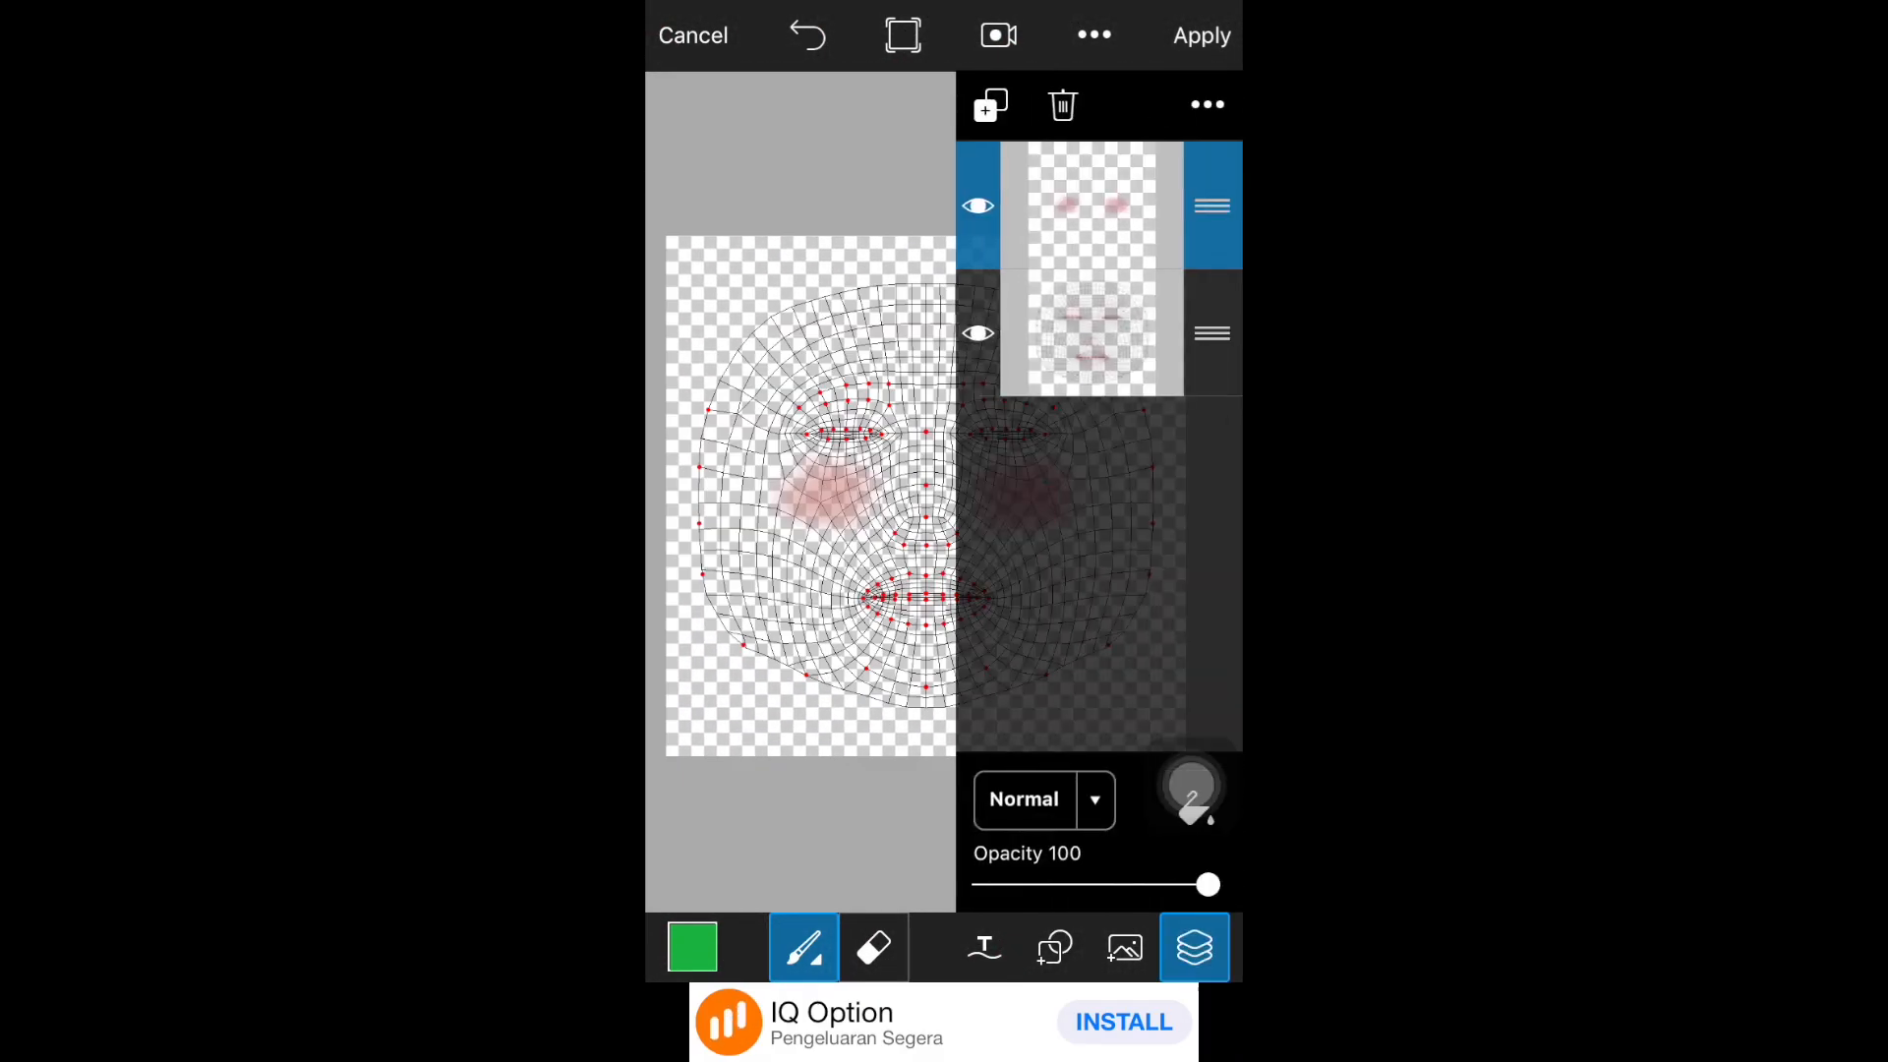
left_click(1092, 334)
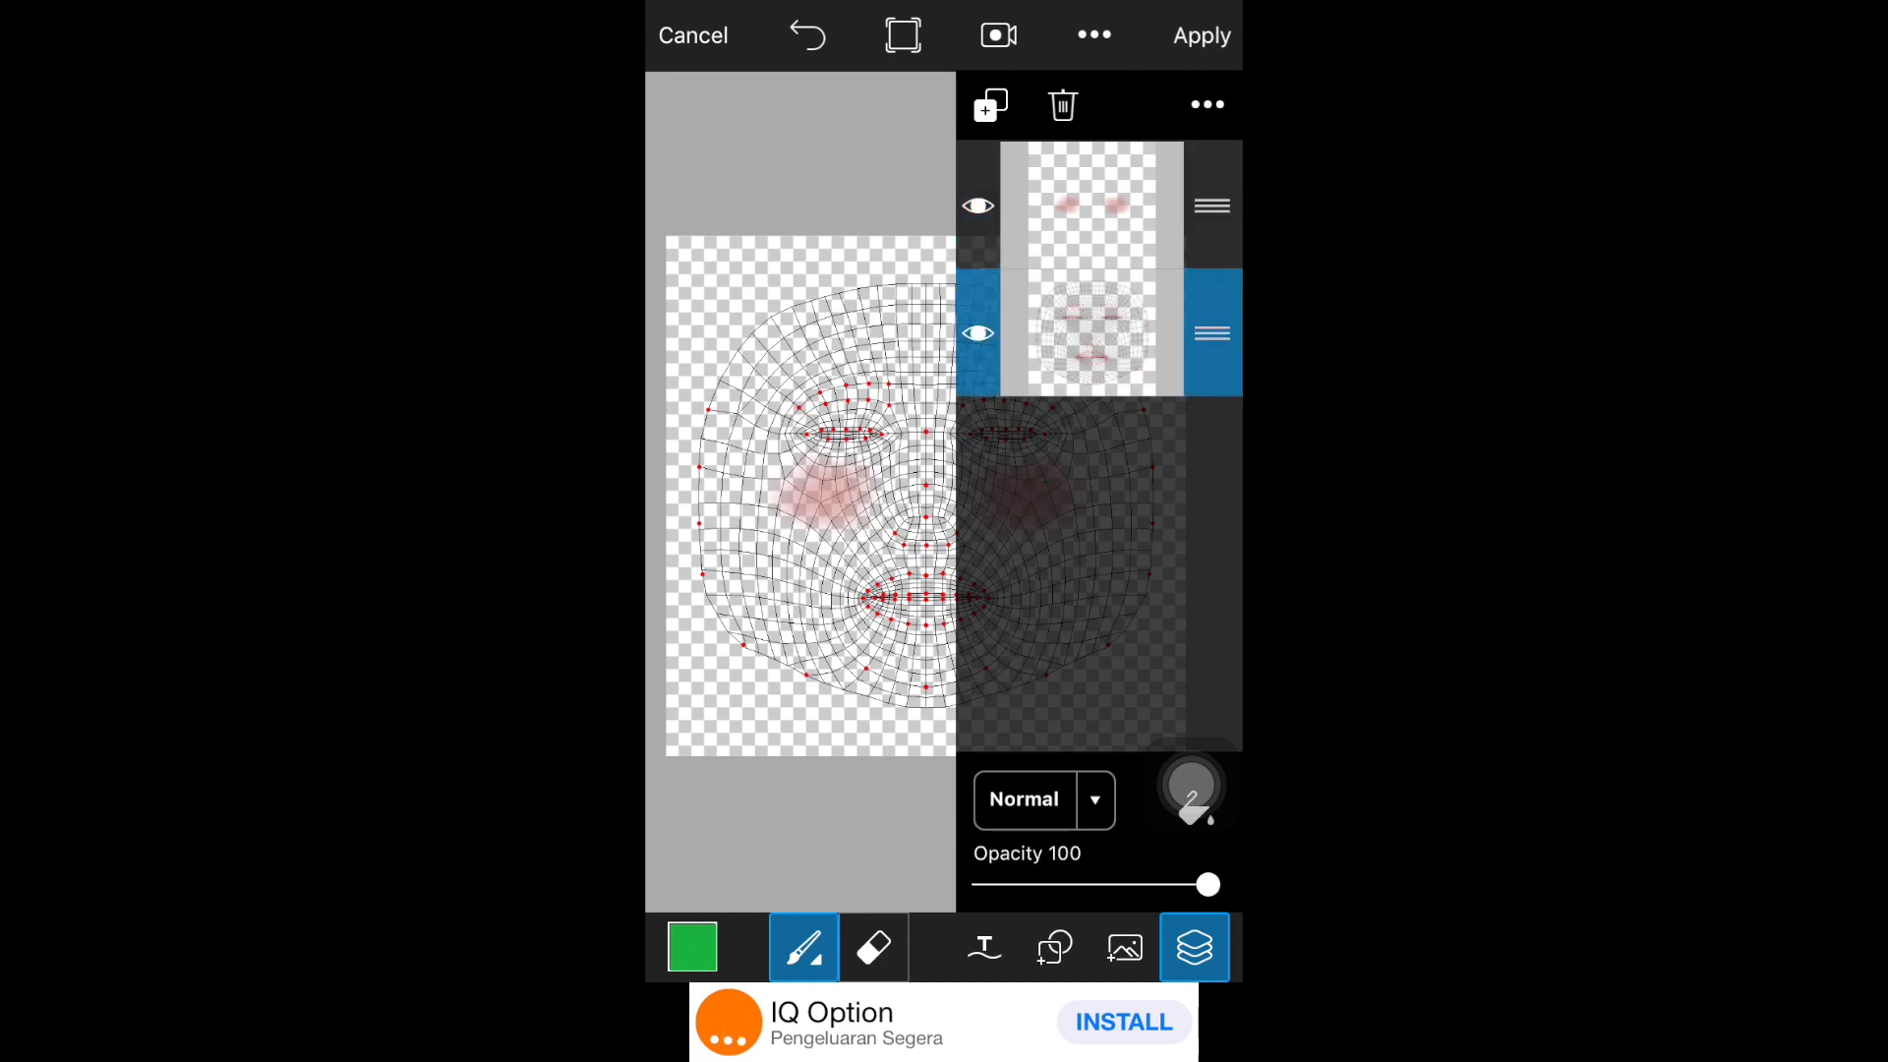
left_click(1062, 106)
left_click(1194, 947)
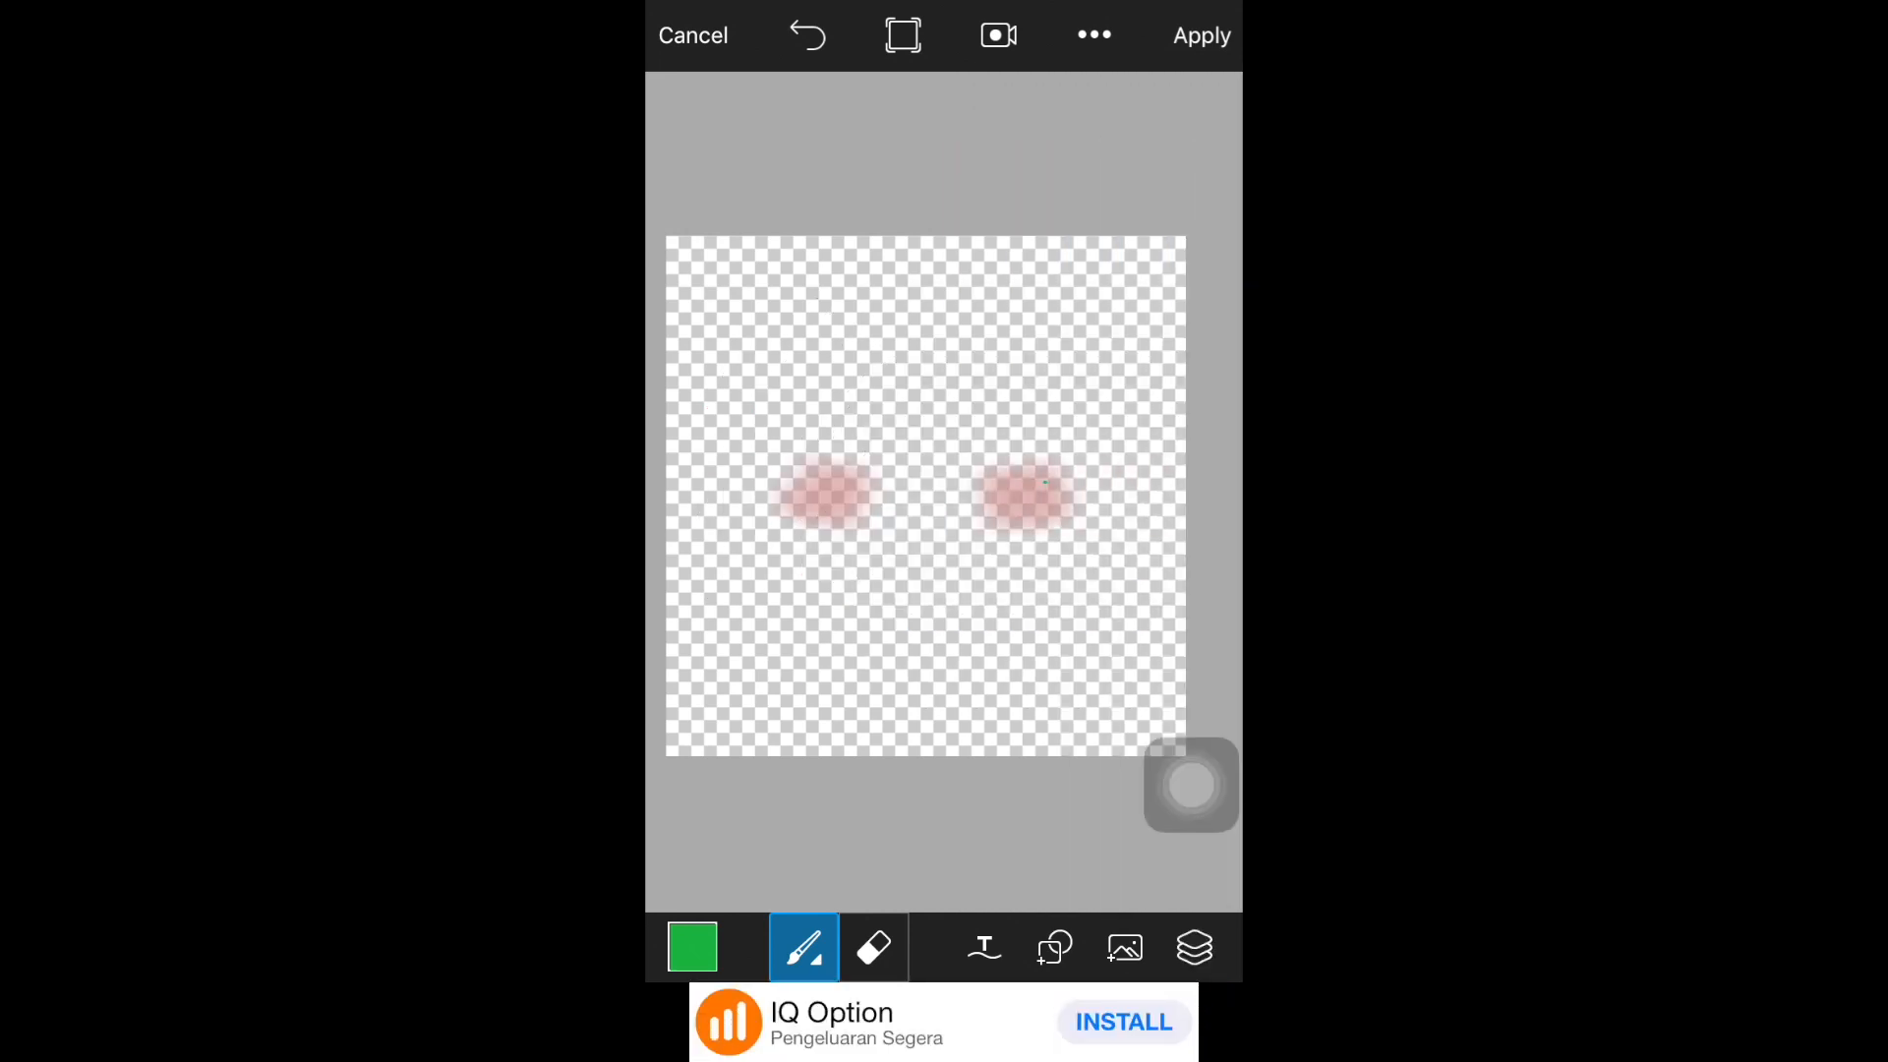
left_click(1201, 35)
Open the sticker library and search it for "black heart"
scroll(943, 935, "left", 10)
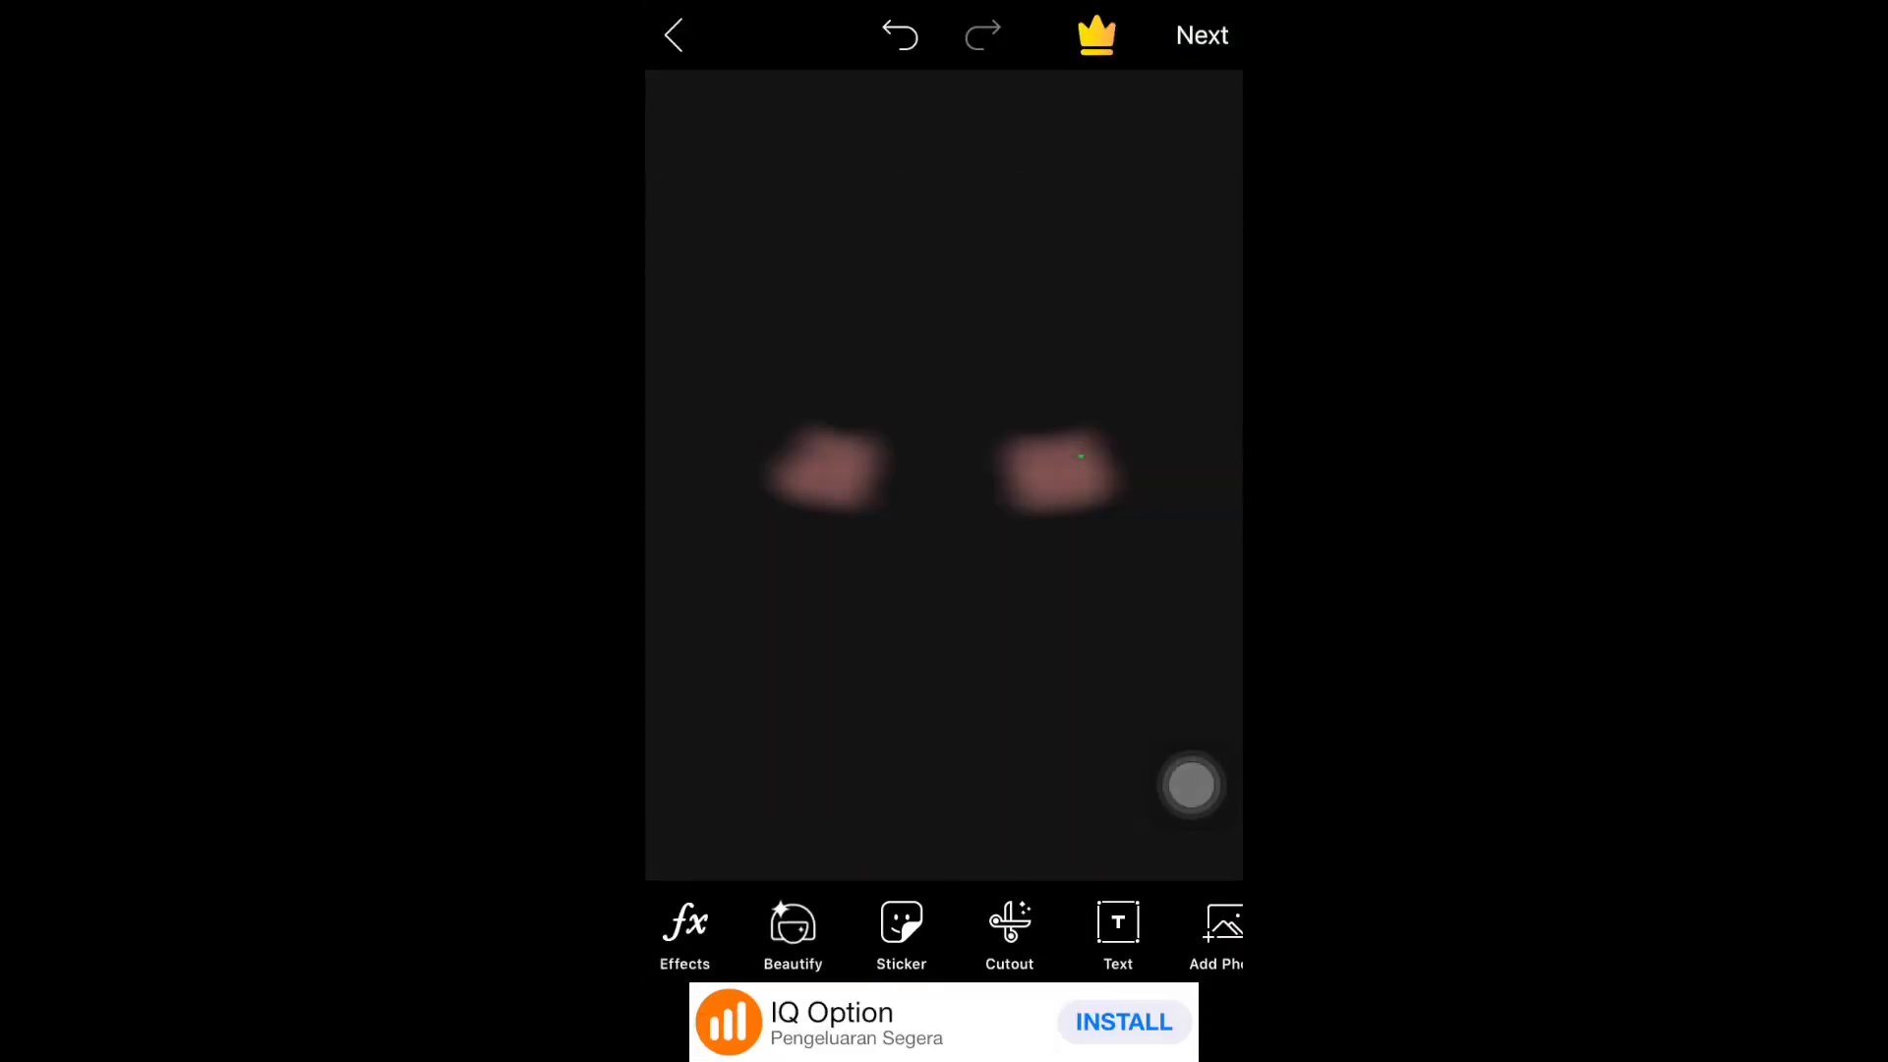
left_click(901, 935)
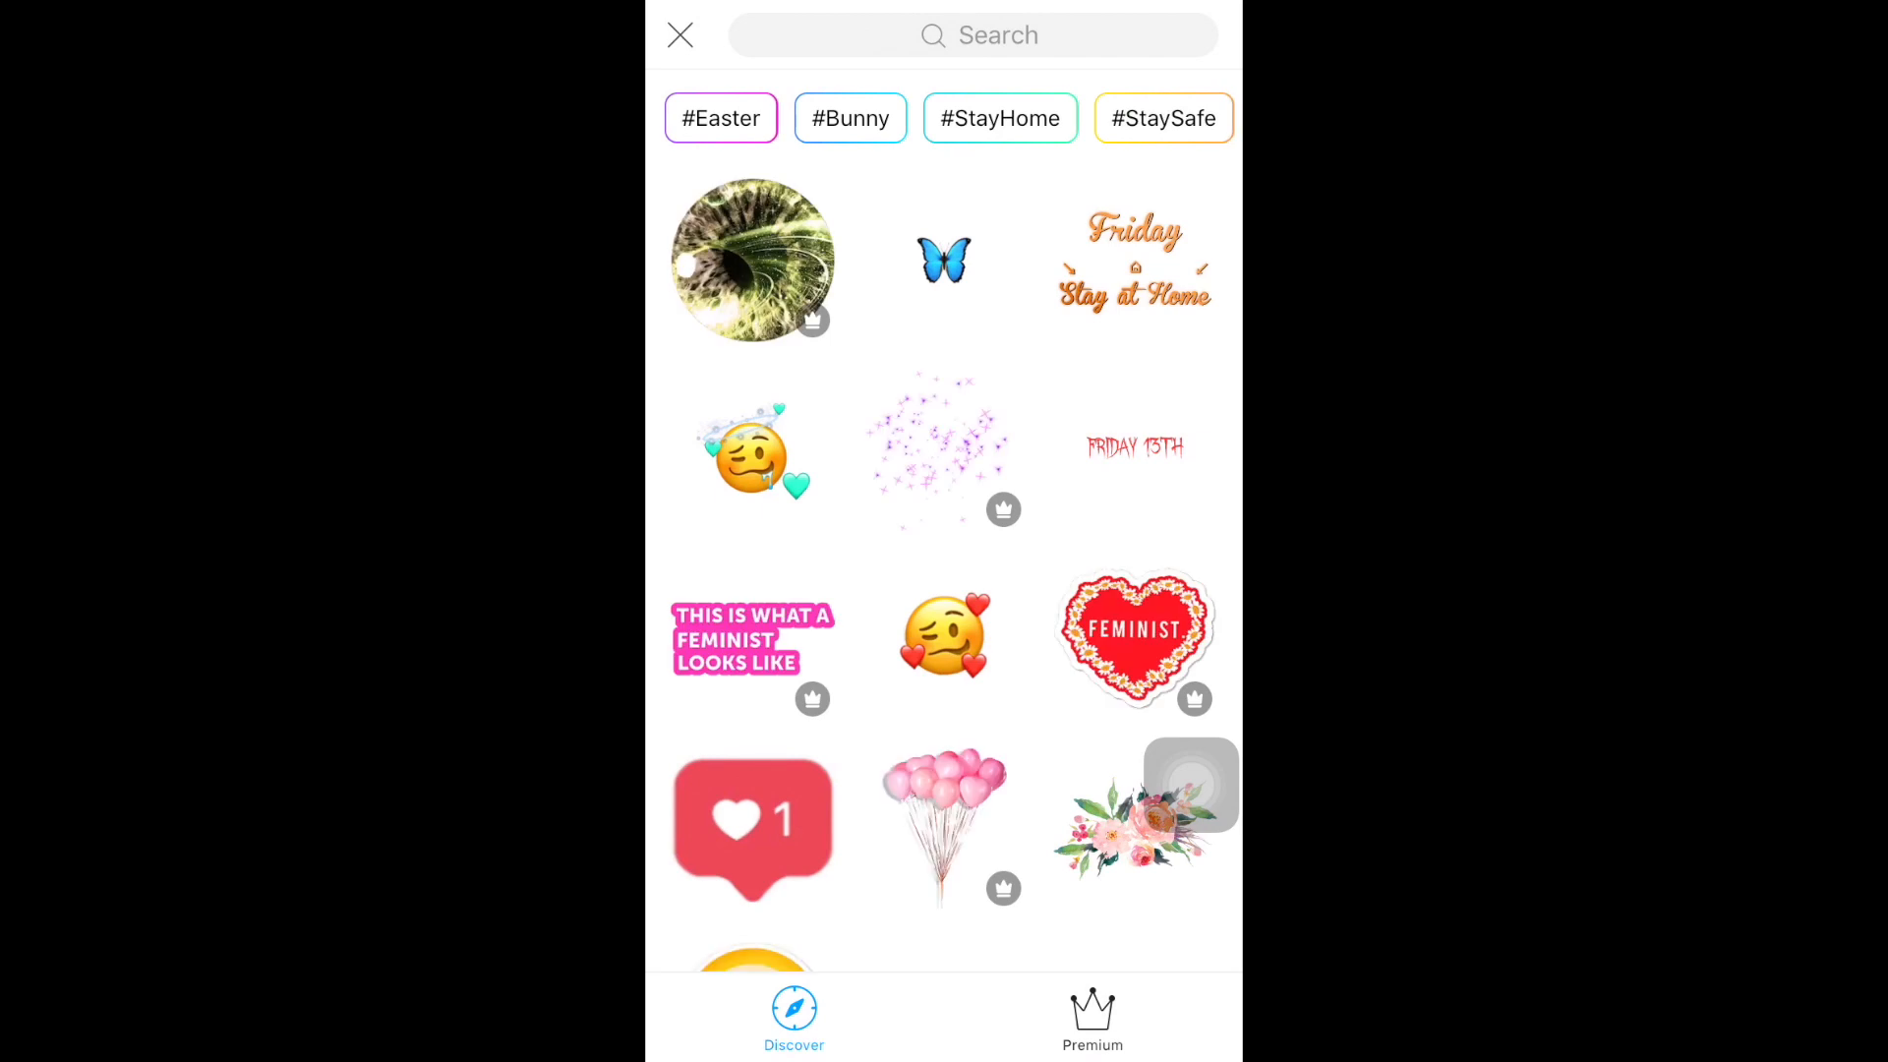
scroll(944, 551, "down", 12)
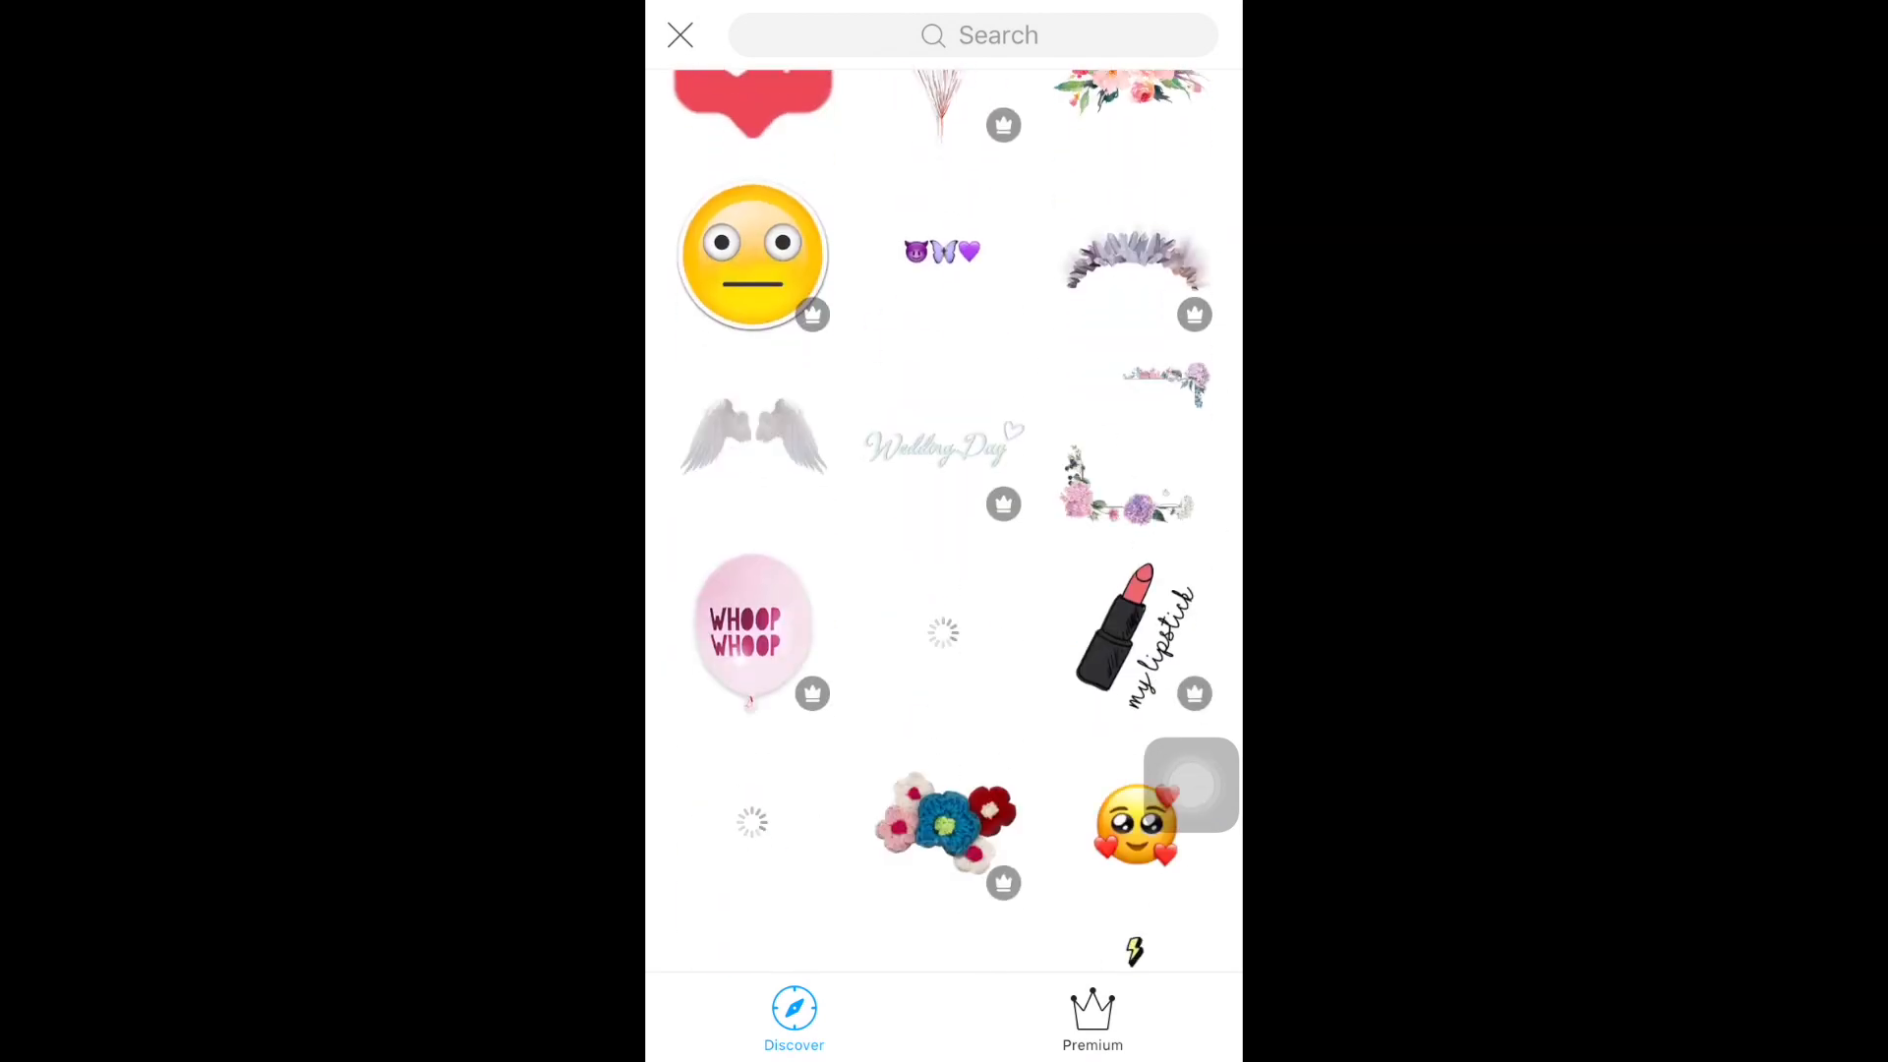
scroll(944, 551, "up", 12)
left_click(974, 35)
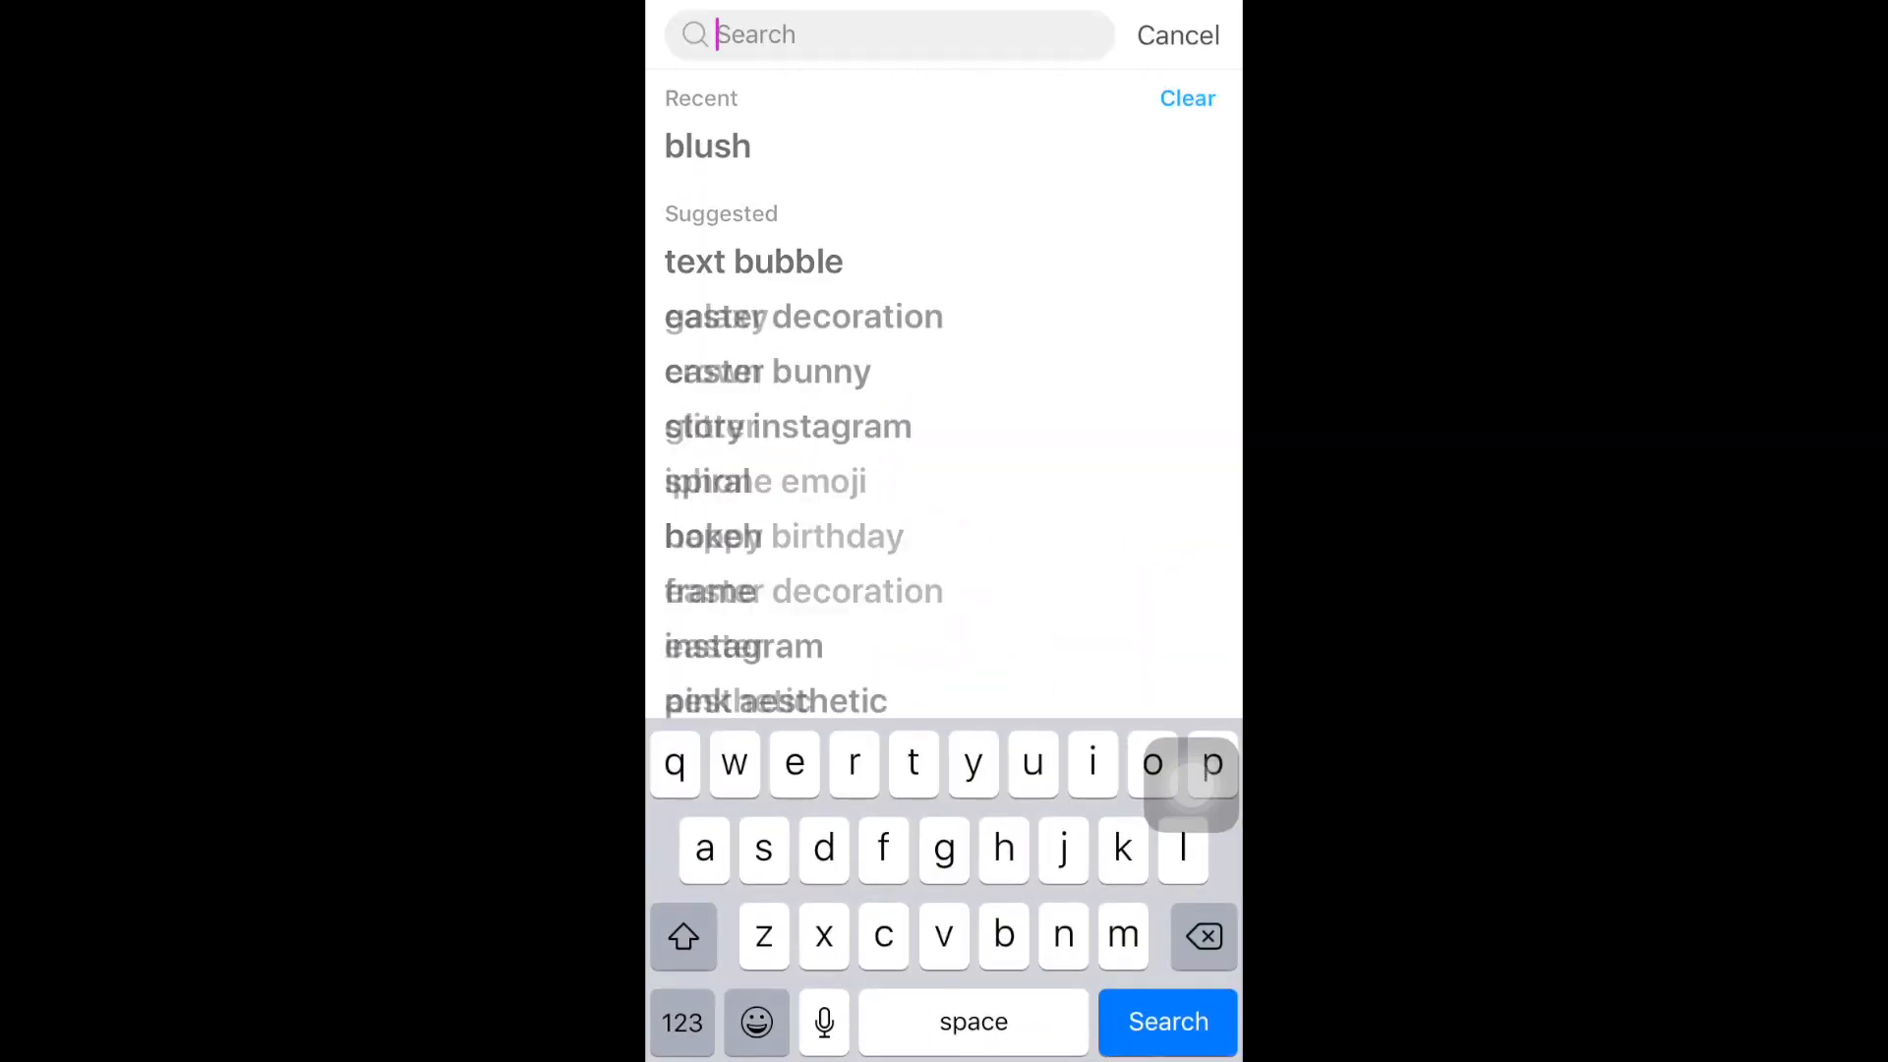
type("black gear")
key("BackSpace")
key("BackSpace")
key("BackSpace")
key("BackSpace")
type("heart")
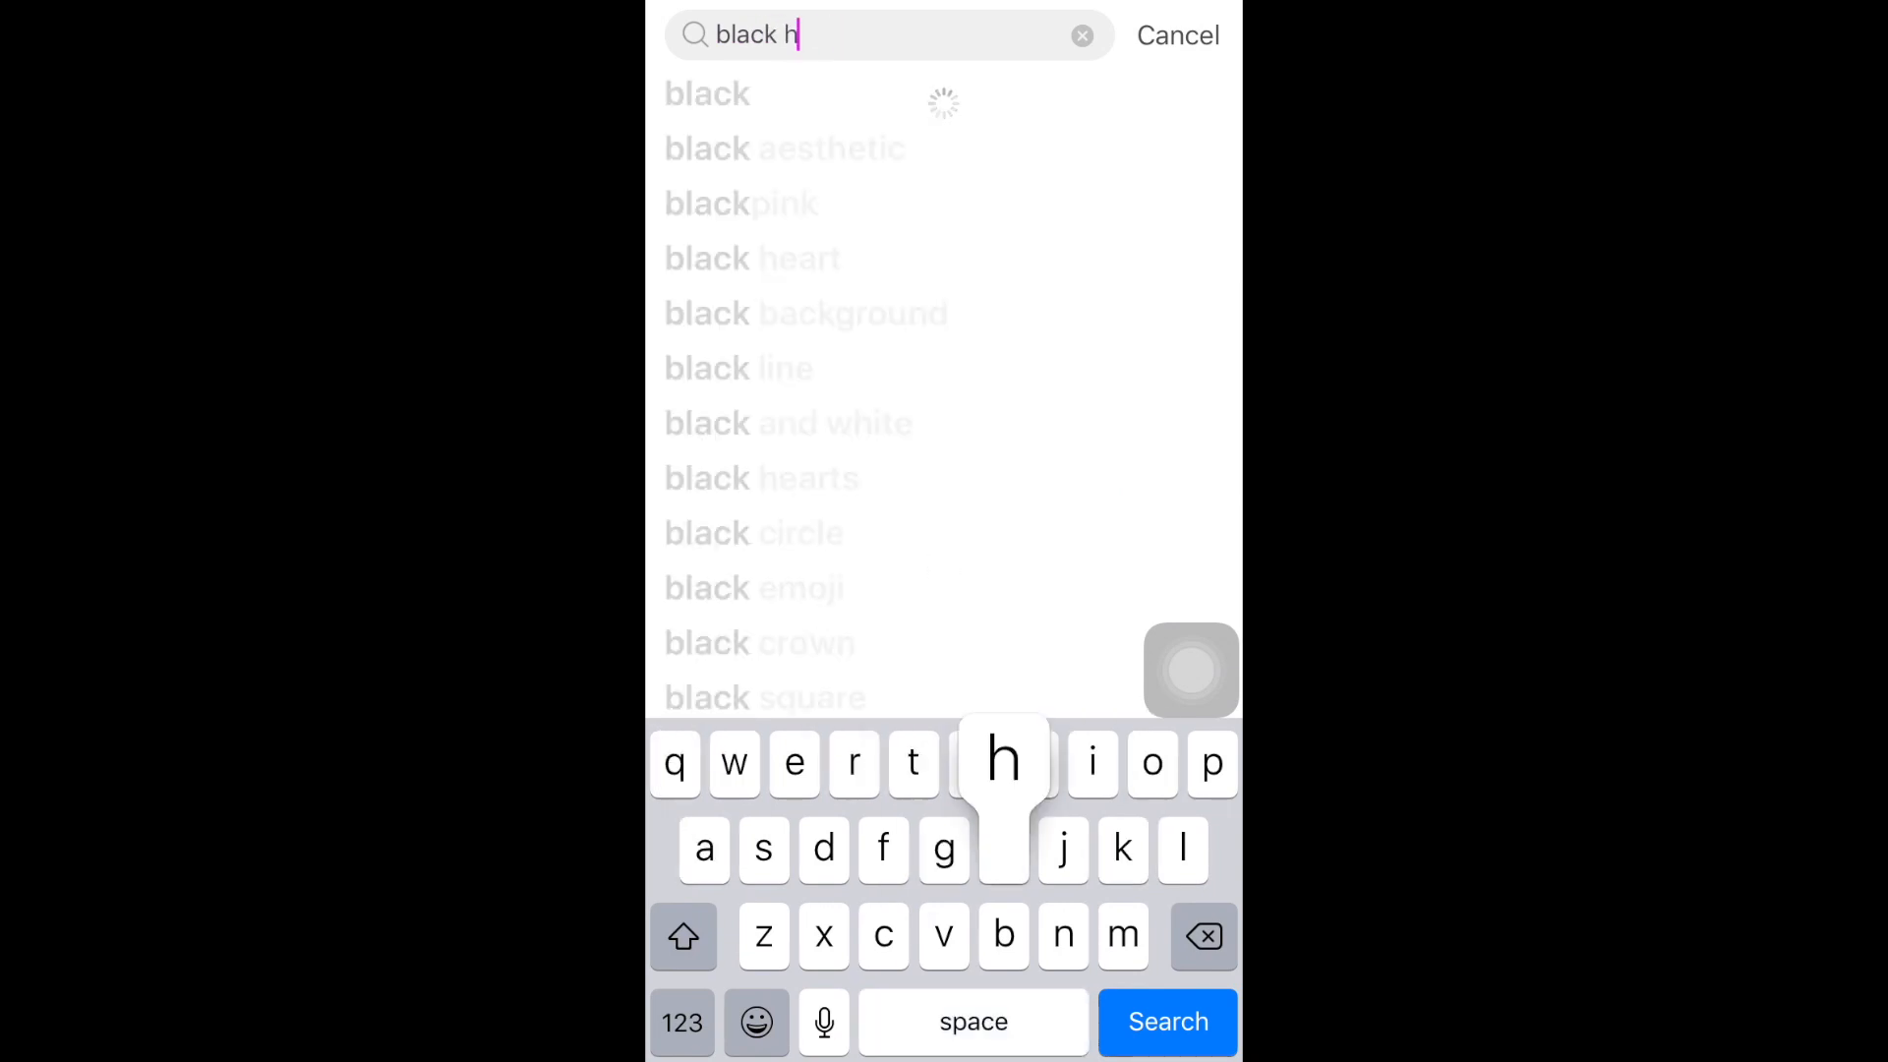
key("Return")
Add the plain black heart sticker, shrink it and move it onto the green mark on the cheek blush
scroll(944, 551, "down", 10)
scroll(944, 551, "up", 5)
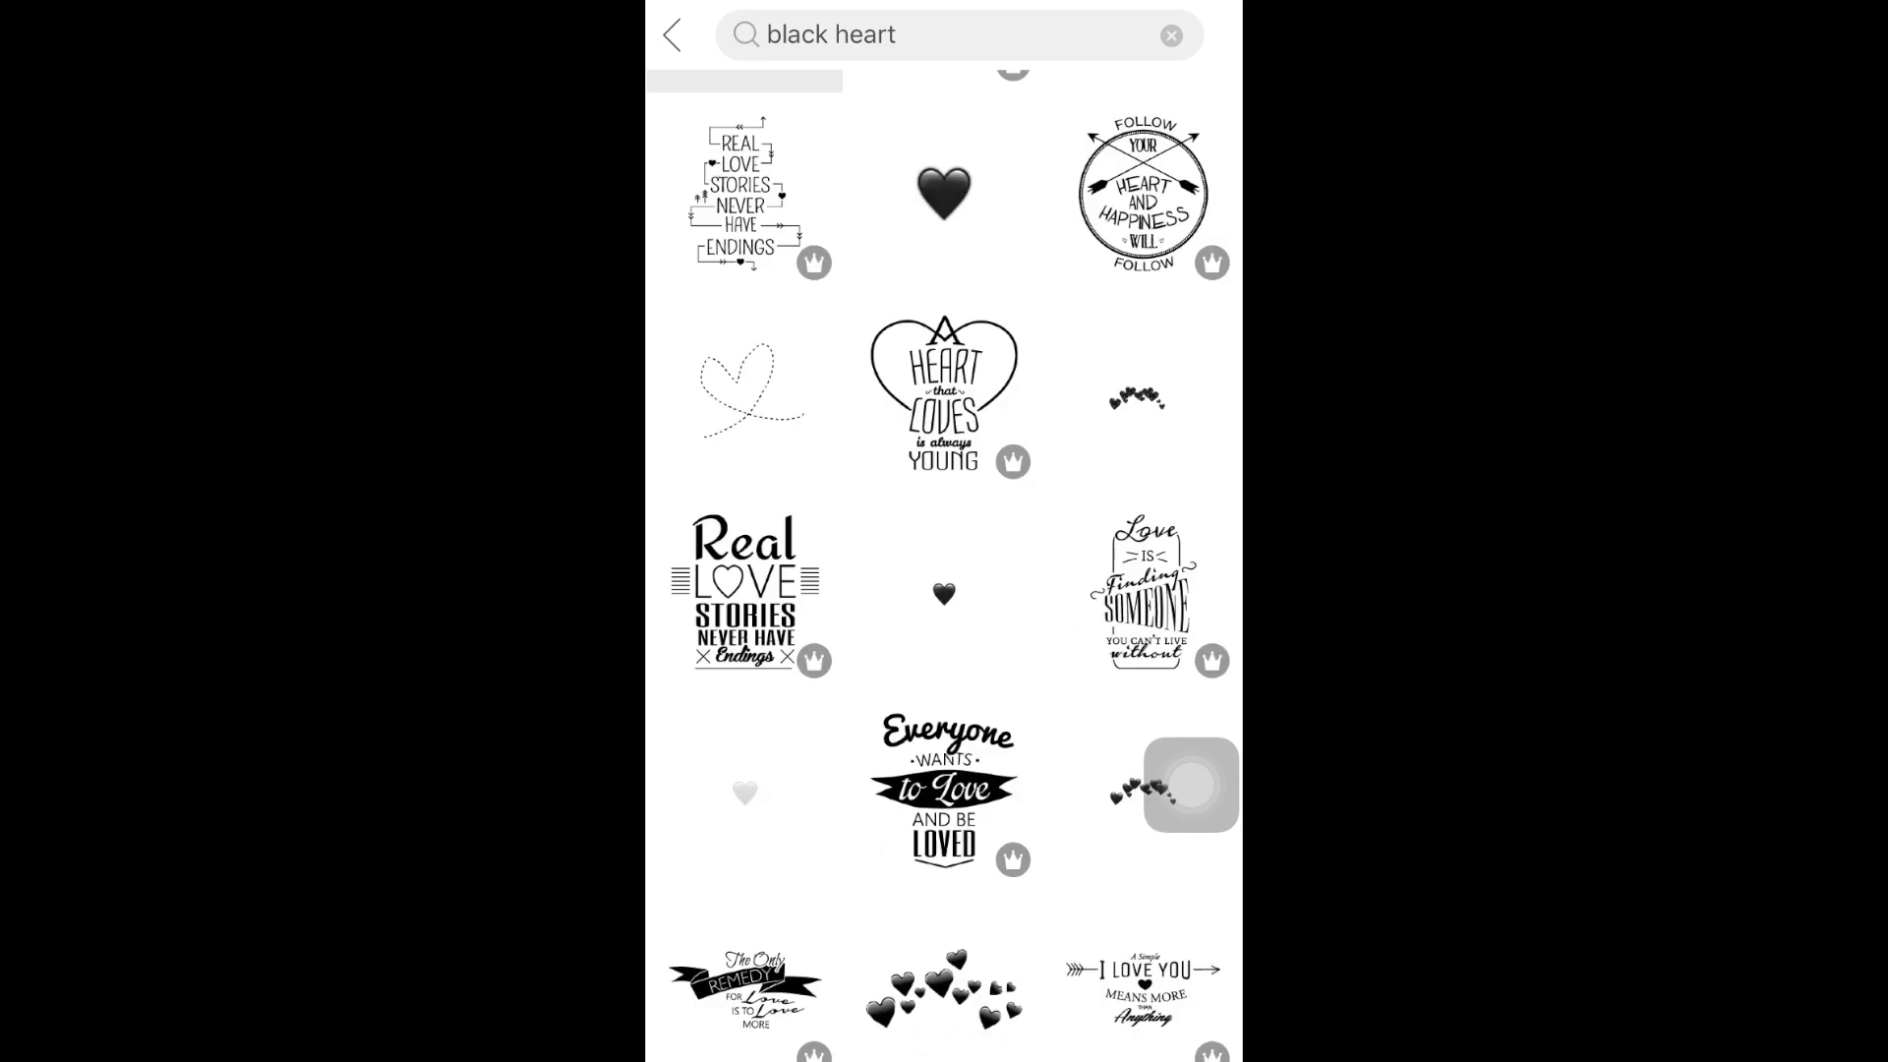
left_click(944, 279)
left_click_drag(1087, 570, 1016, 502)
left_click_drag(944, 422, 1081, 423)
left_click_drag(1155, 495, 1070, 413)
scroll(1012, 492, "up", 5)
scroll(983, 472, "down", 3)
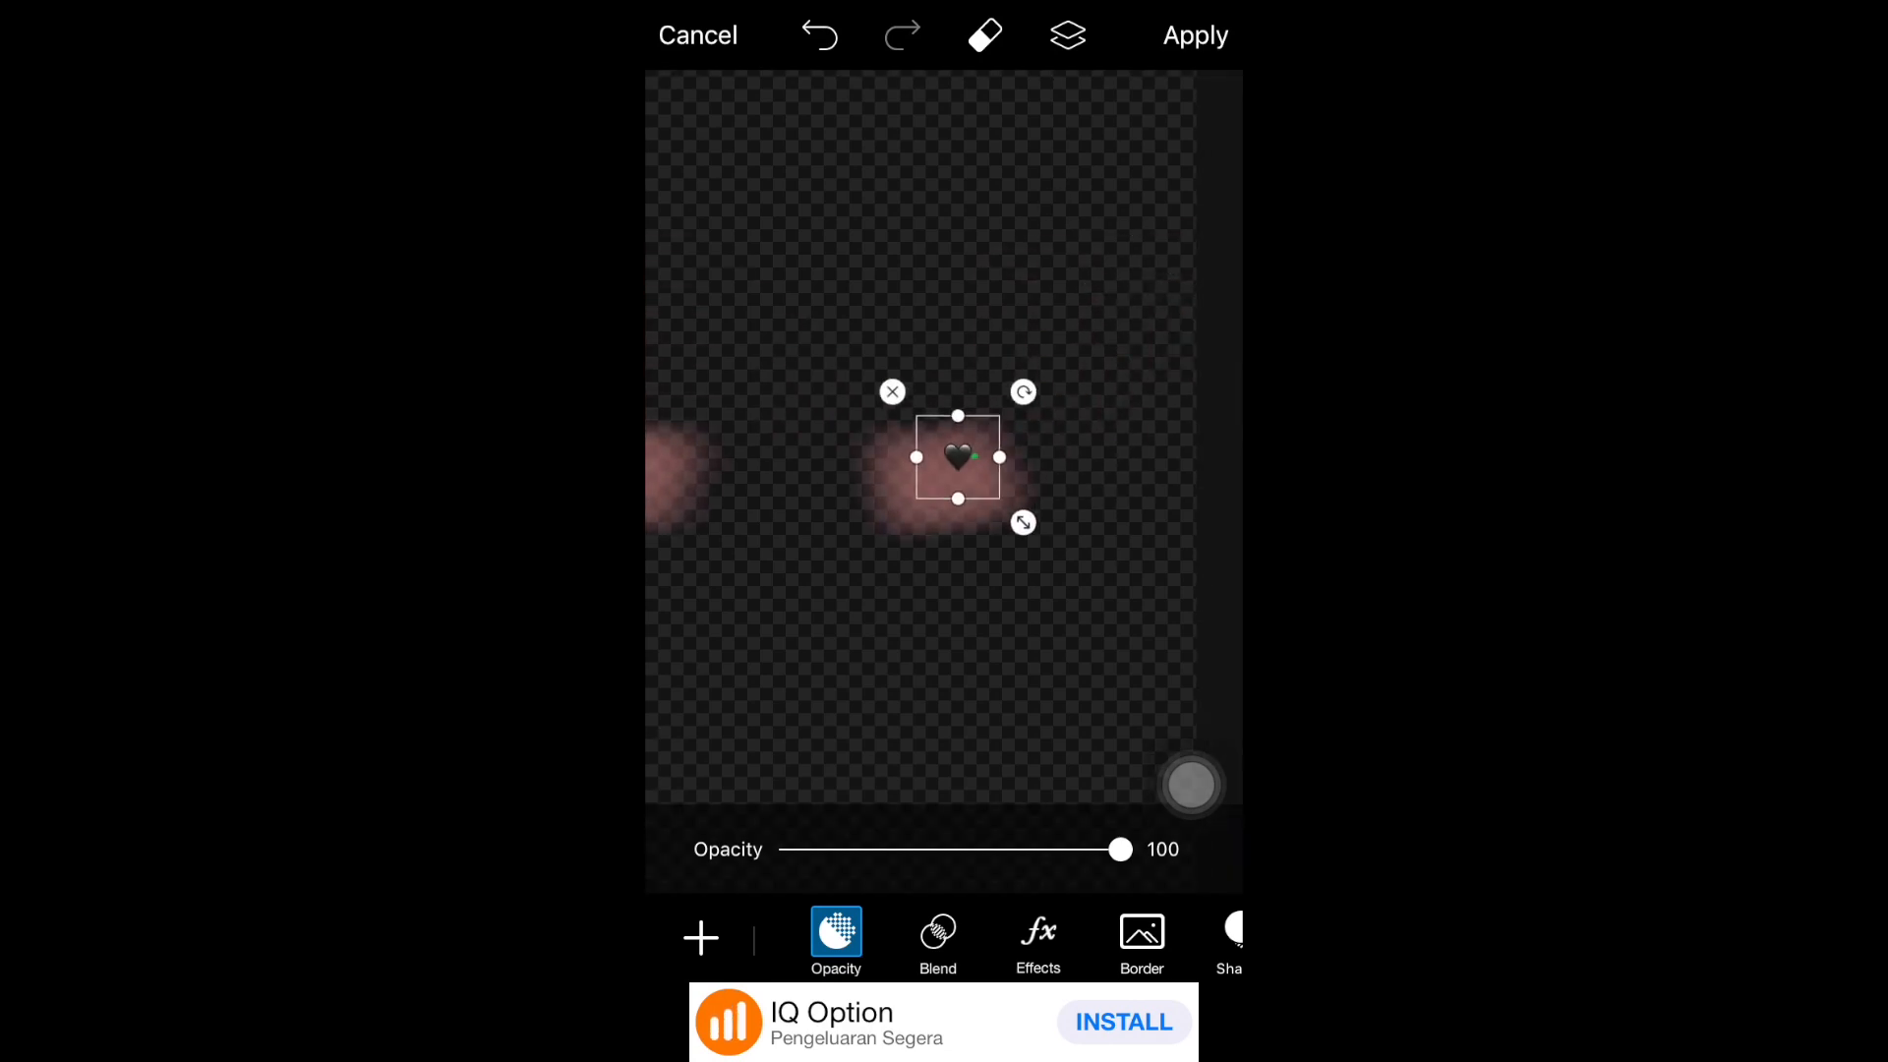
Fine-tune the heart sticker's position, size and tilt over the green mark, apply it and proceed to the export stage
scroll(944, 492, "up", 4)
left_click_drag(1010, 314, 1038, 309)
left_click_drag(1142, 413, 1122, 394)
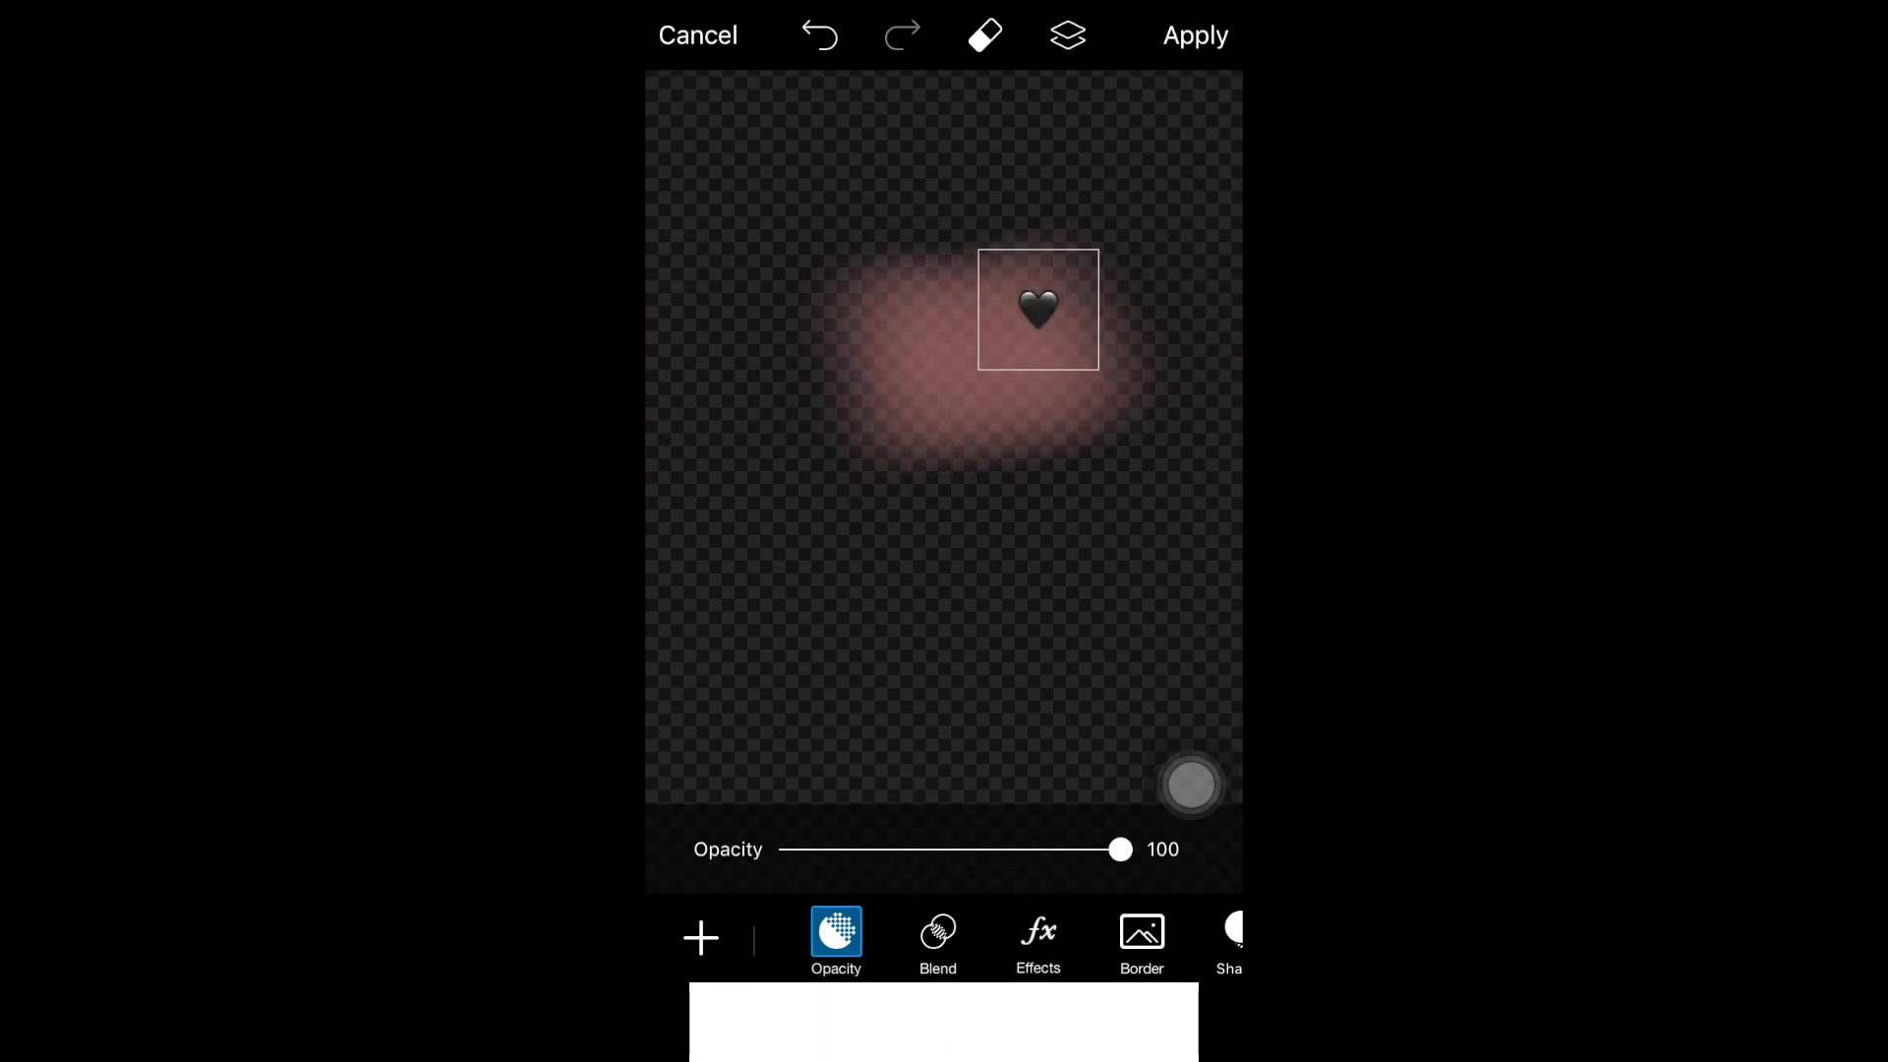
left_click_drag(1122, 227, 1134, 242)
left_click(944, 610)
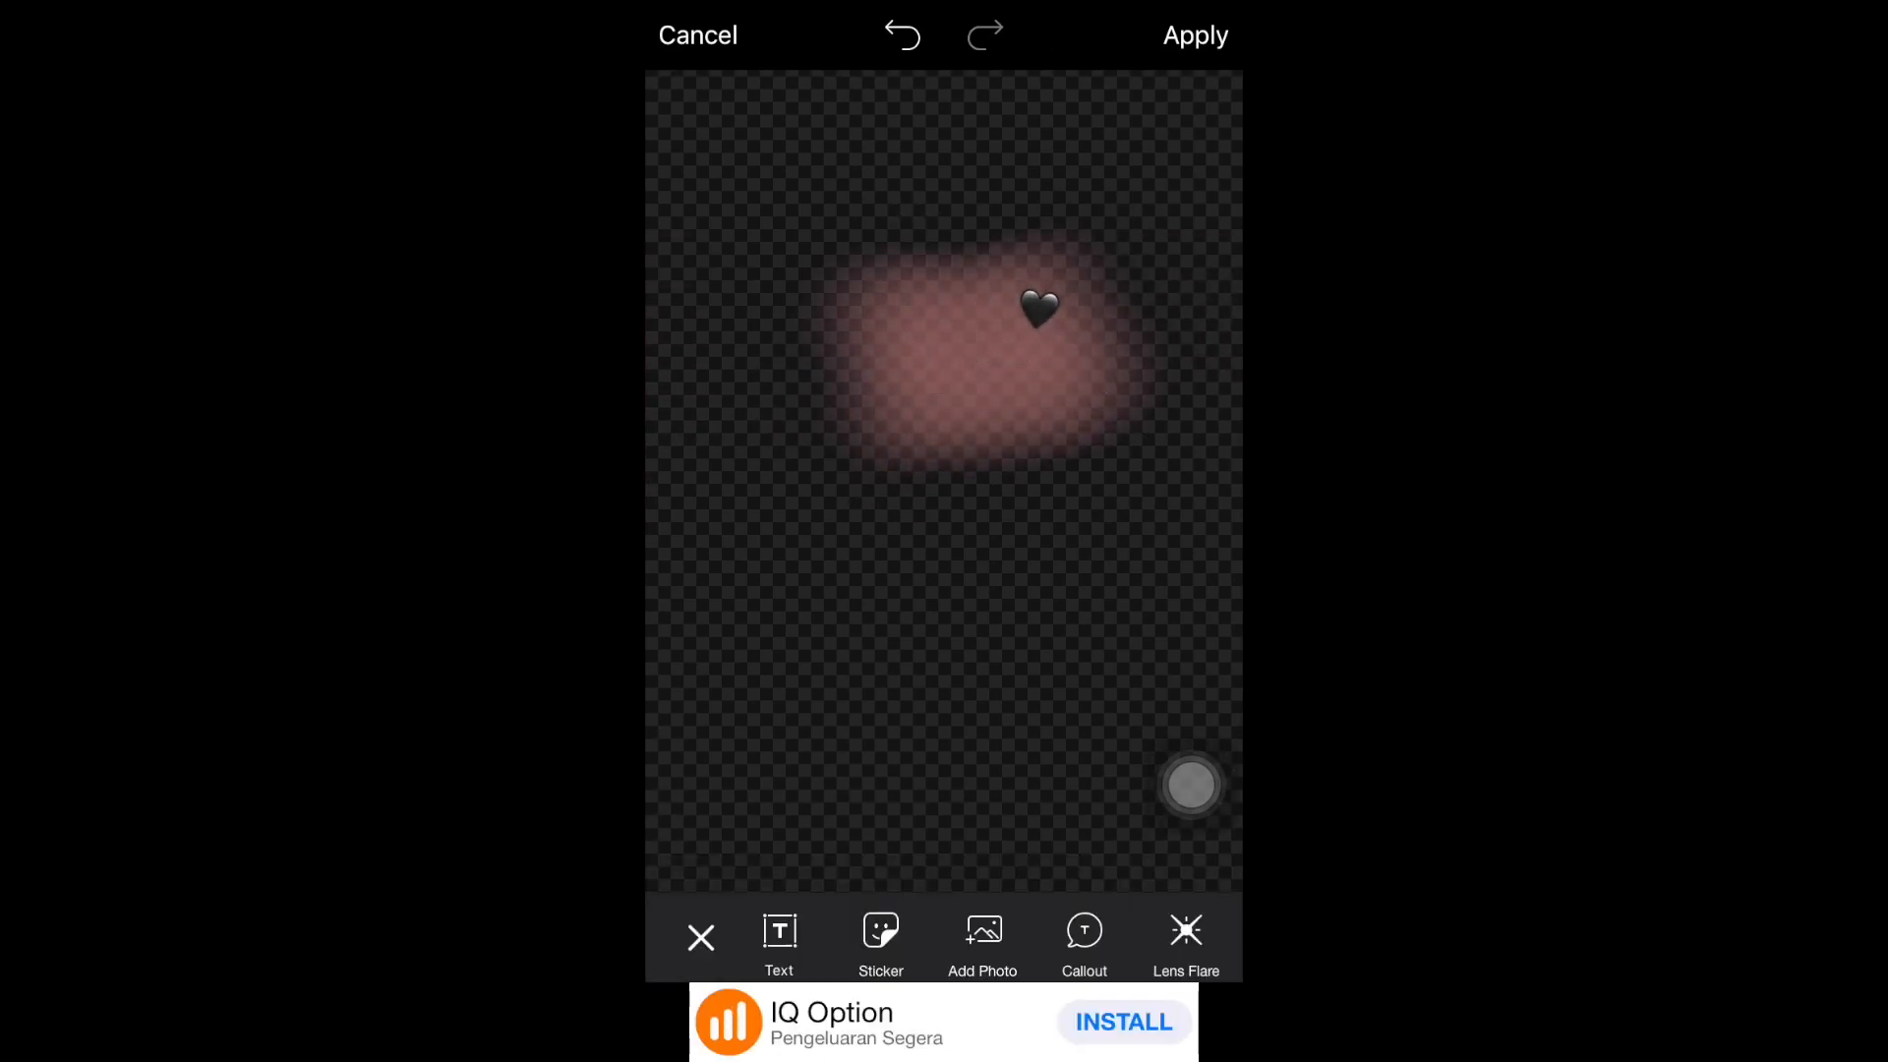
scroll(964, 471, "down", 5)
left_click(1196, 36)
left_click(1201, 34)
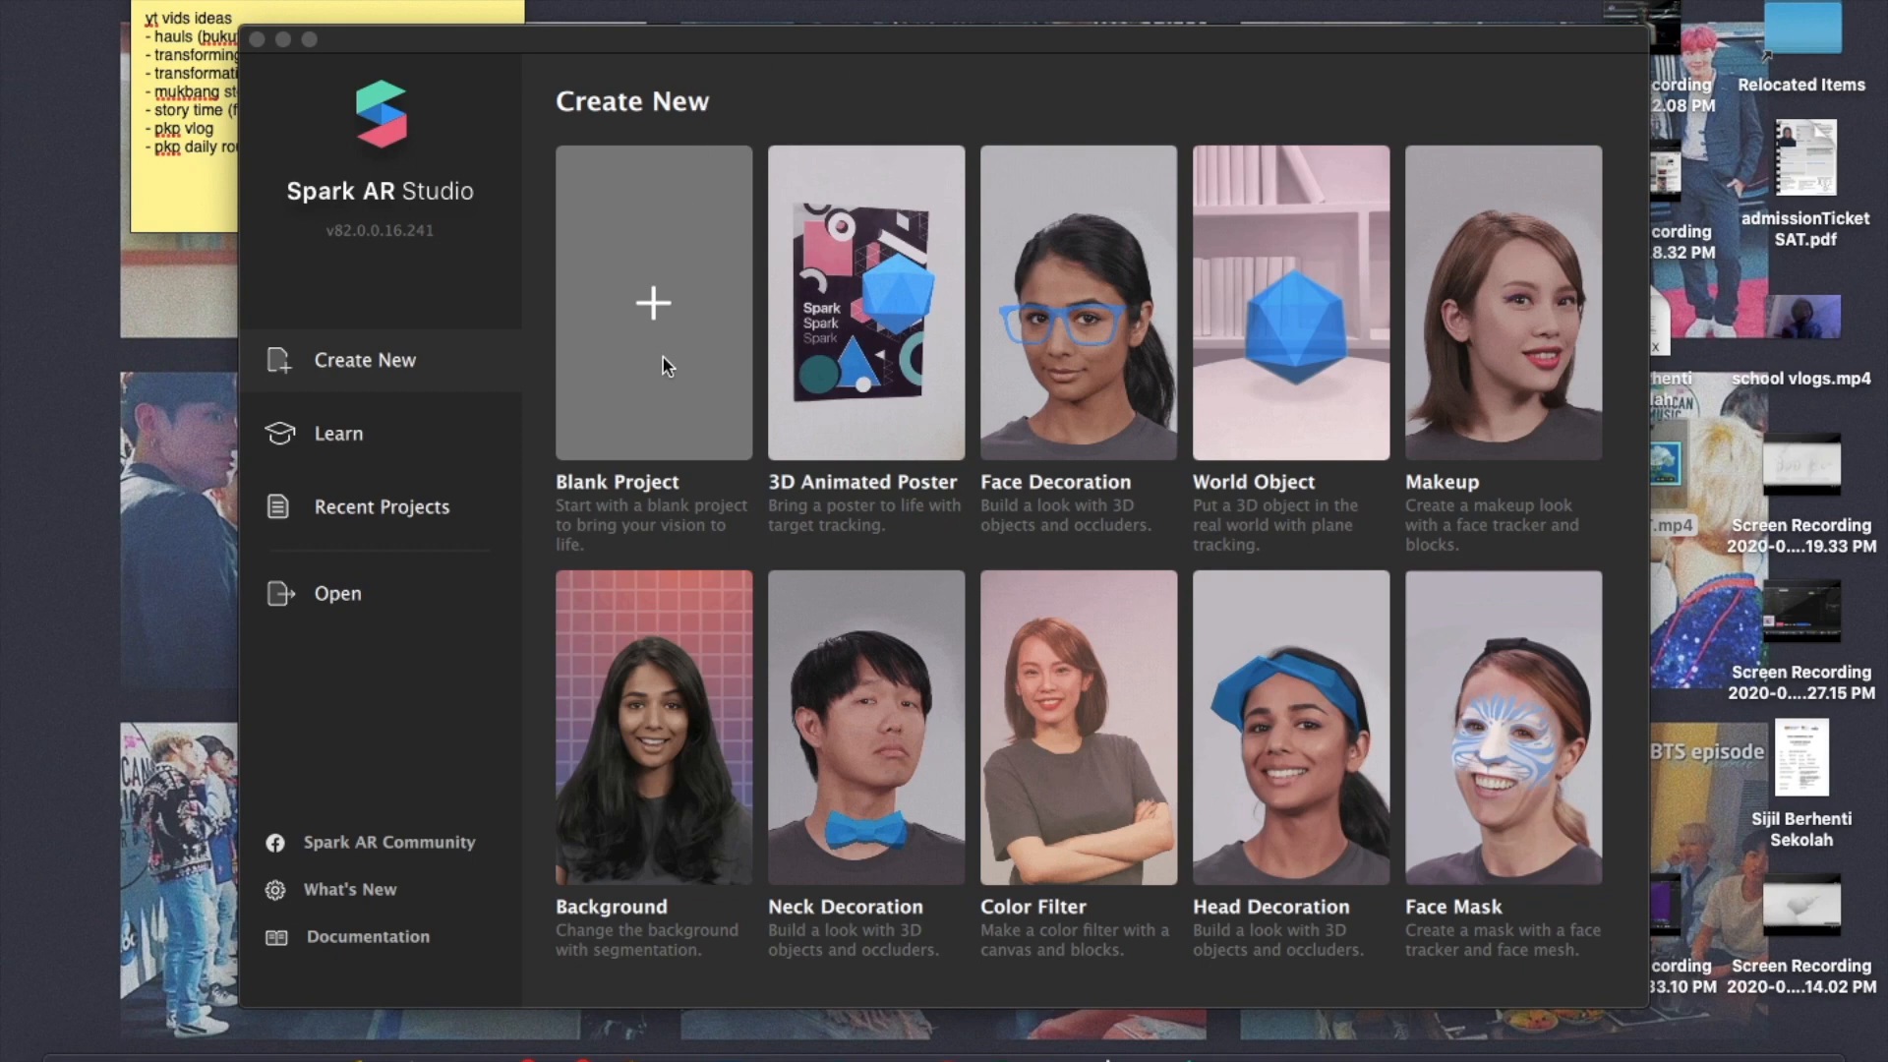
Switch to Spark AR Studio, create a blank project, maximize the window and enlarge the iPhone 8 preview
left_click(657, 304)
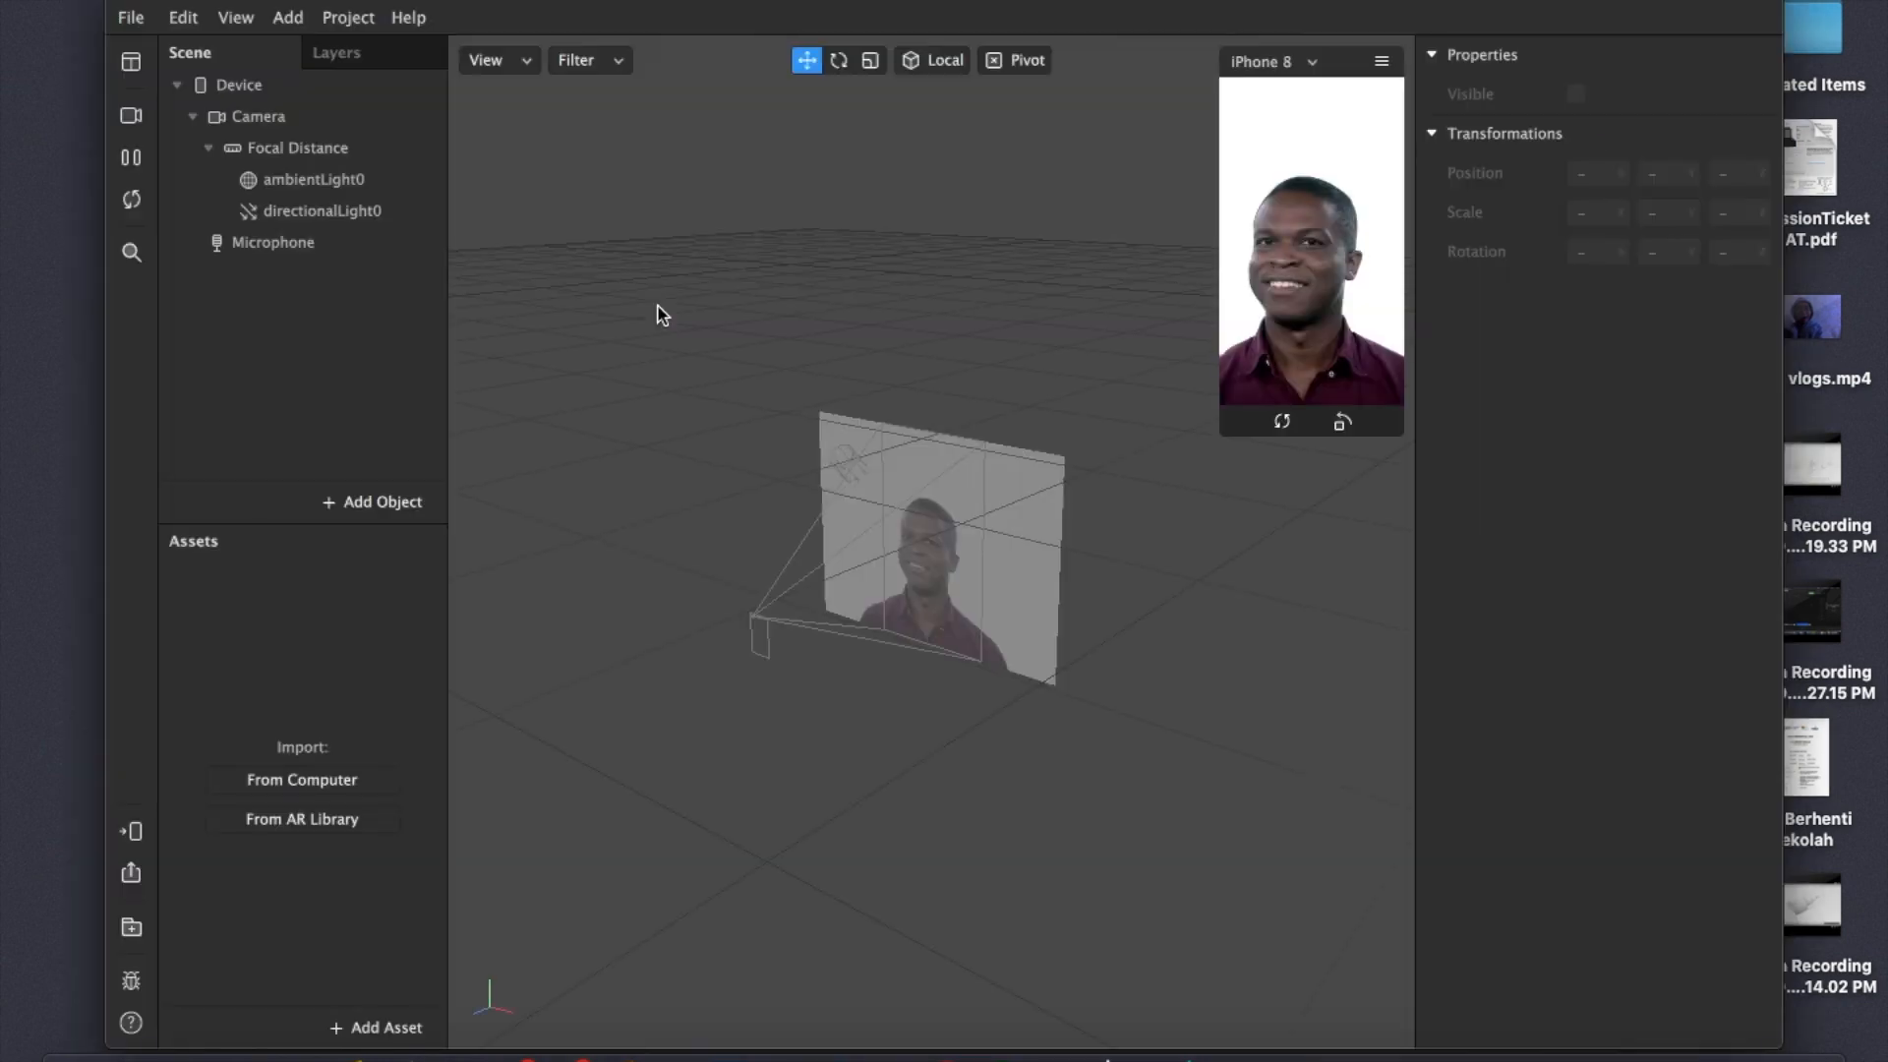
double_click(1229, 3)
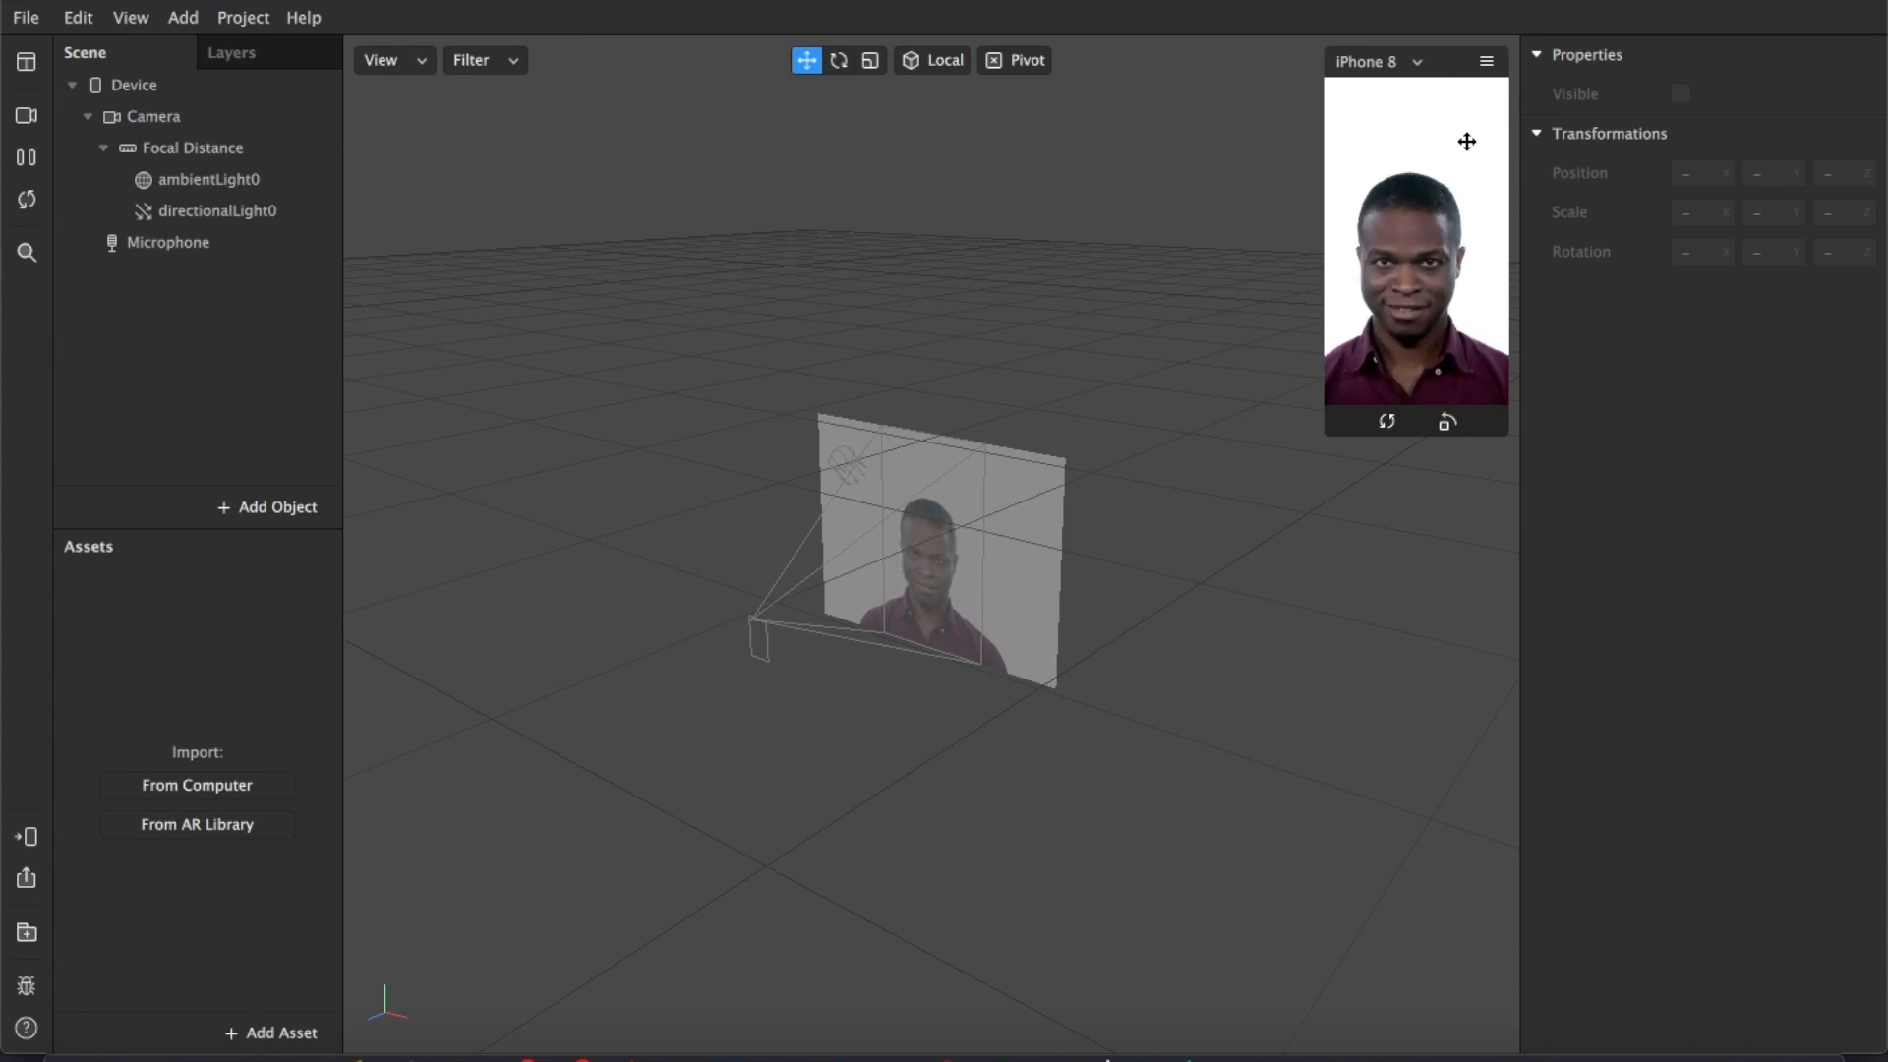
left_click_drag(1324, 426, 1115, 582)
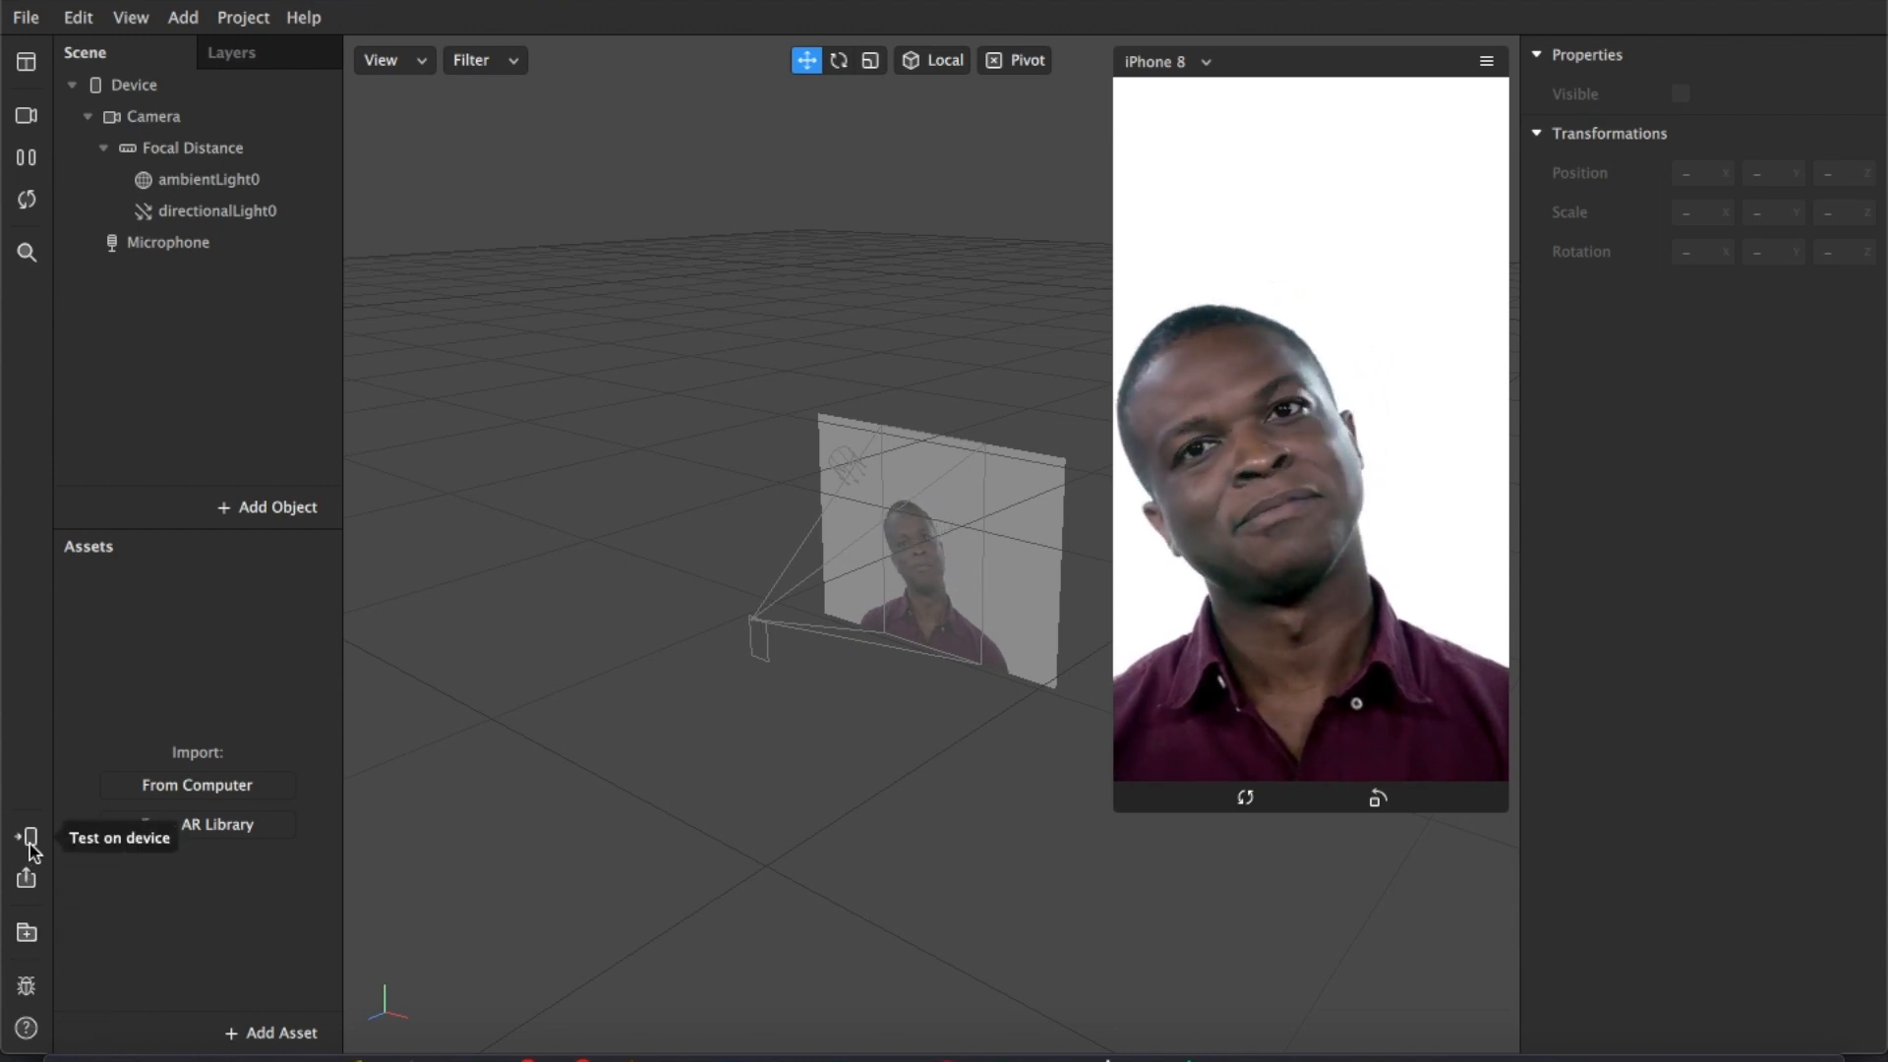
Try several real-time simulation videos, choose the woman with short red hair and enlarge the iPhone 8 preview
left_click(37, 118)
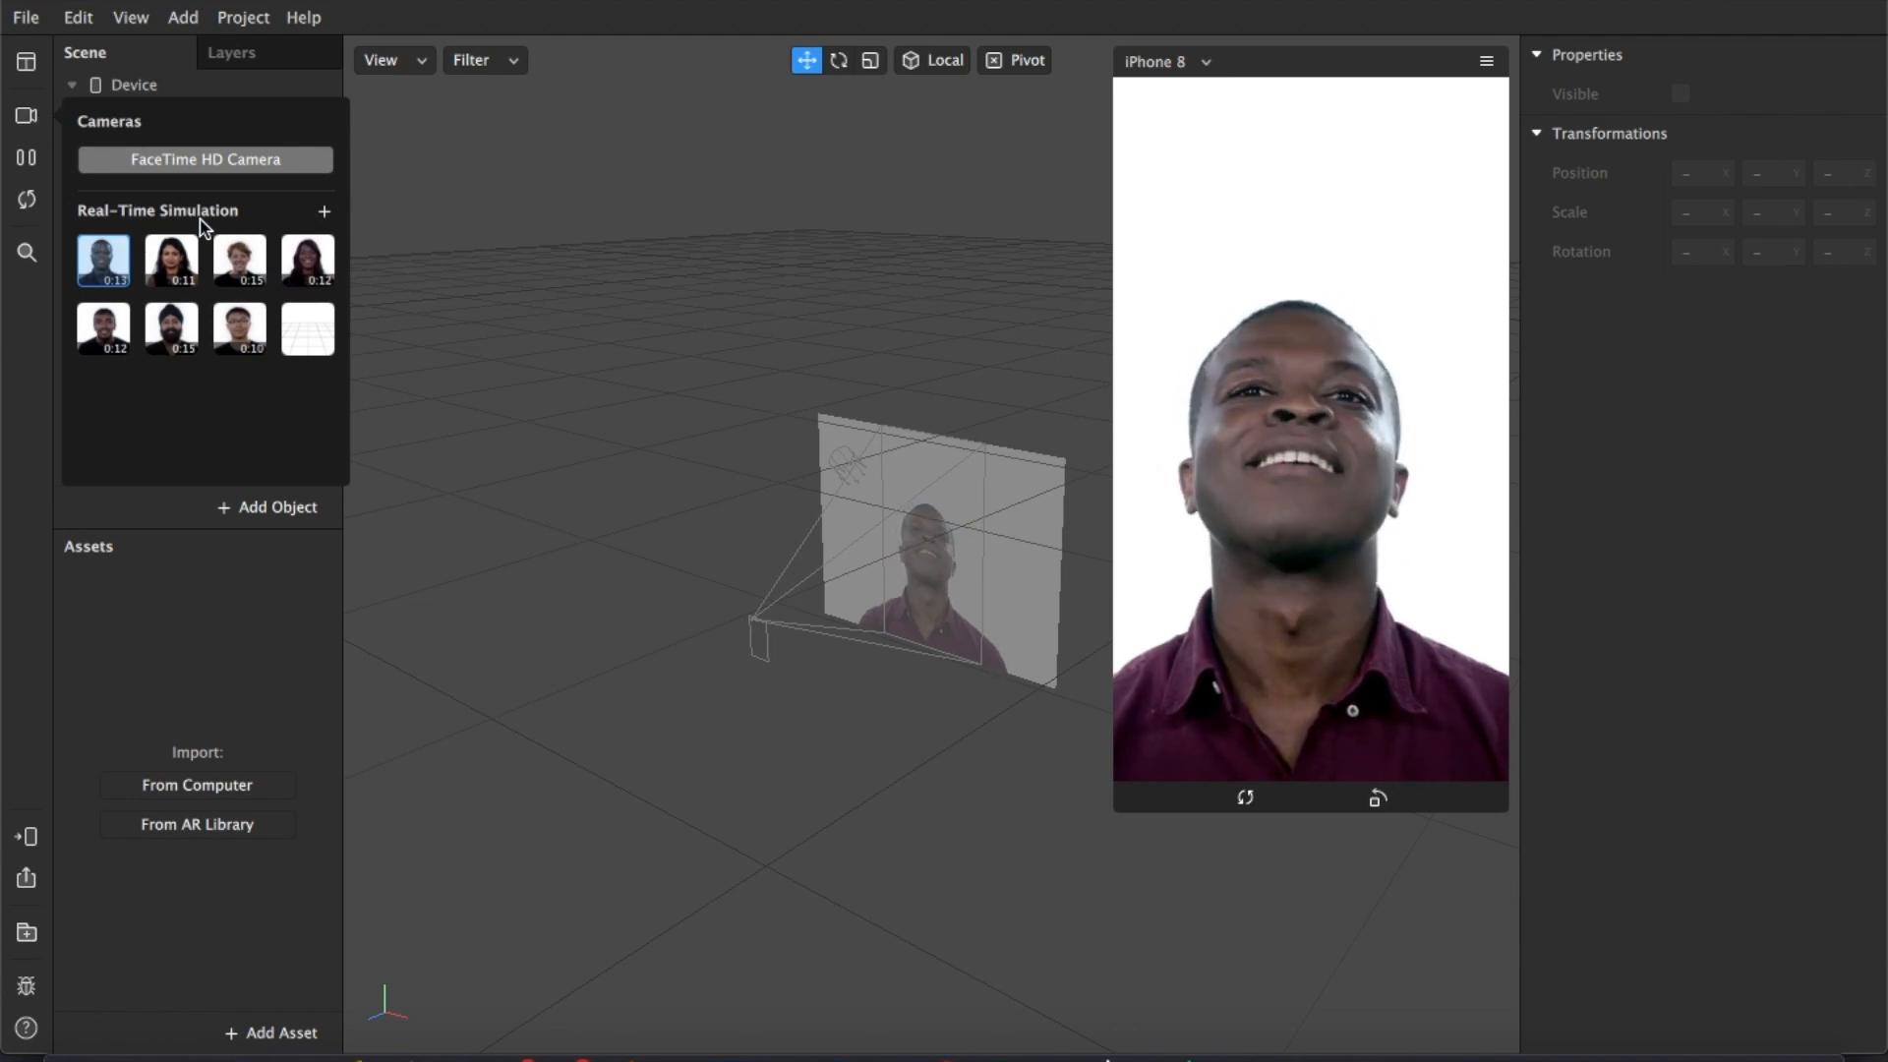
left_click(179, 272)
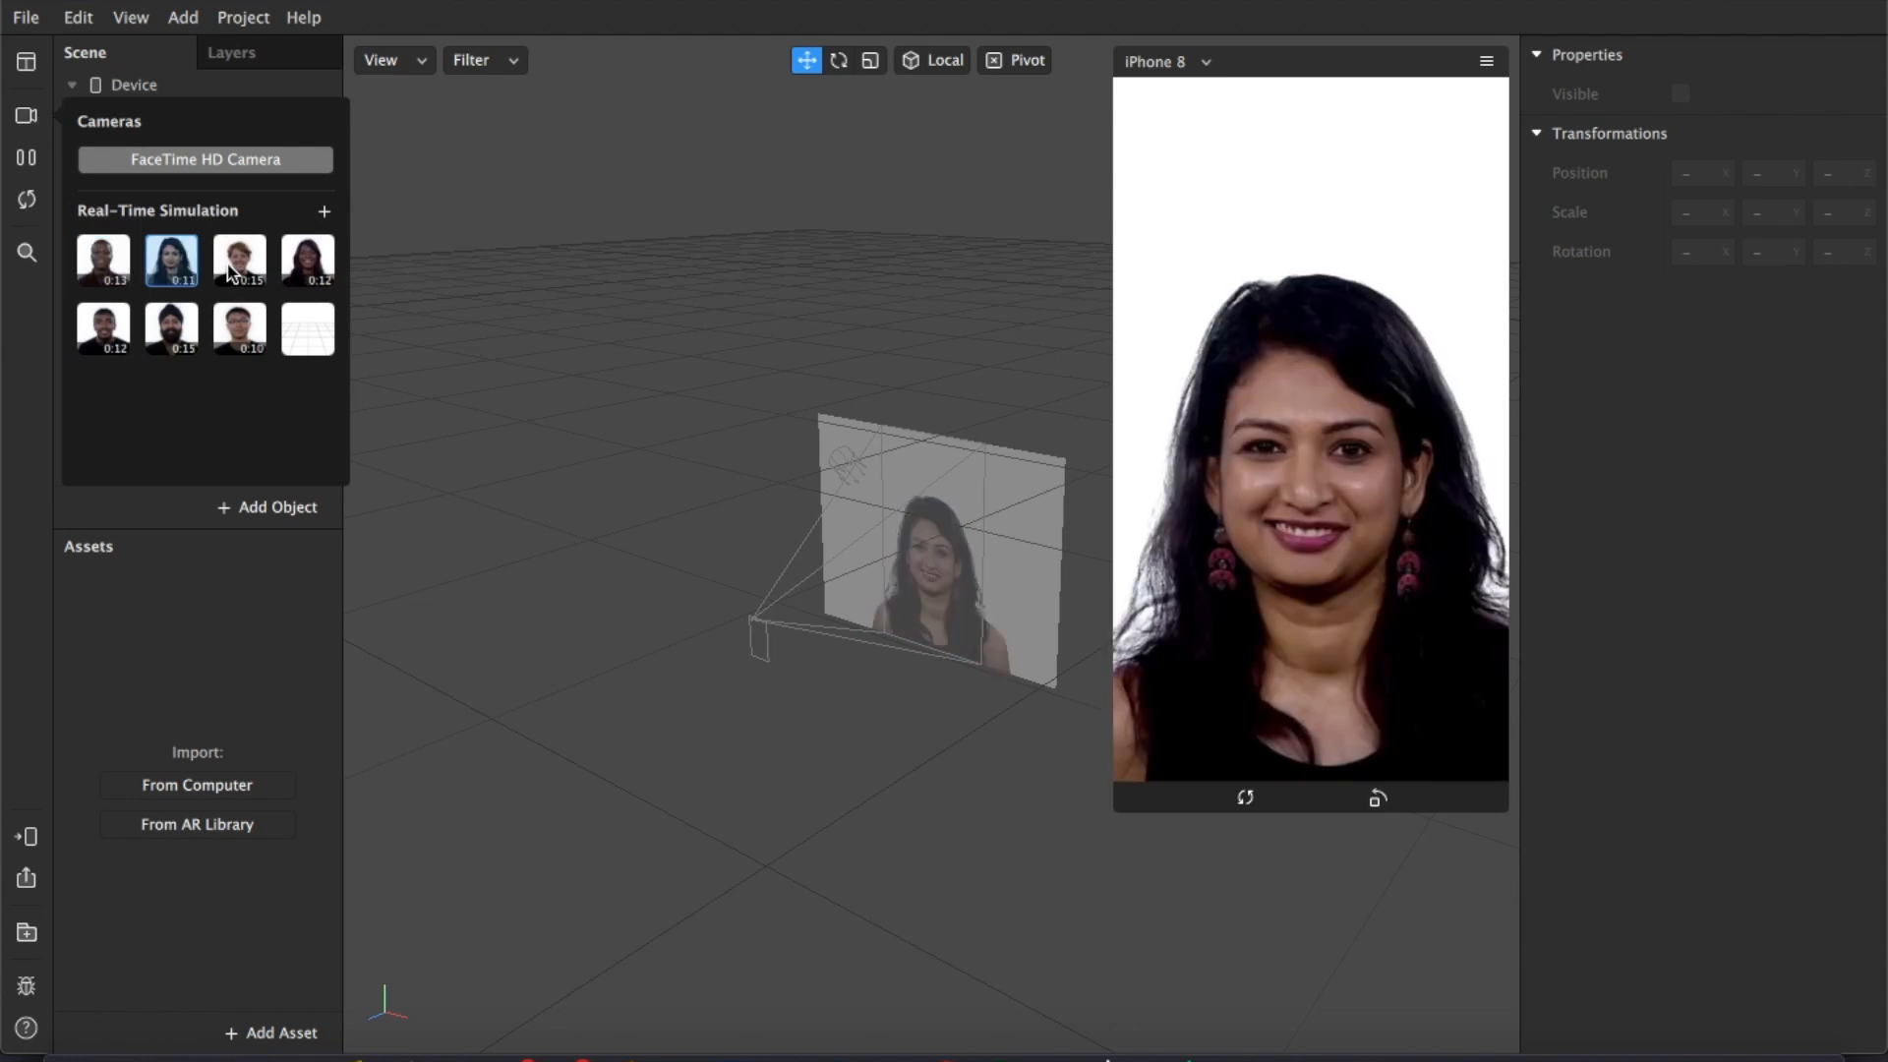
left_click(236, 274)
left_click(312, 274)
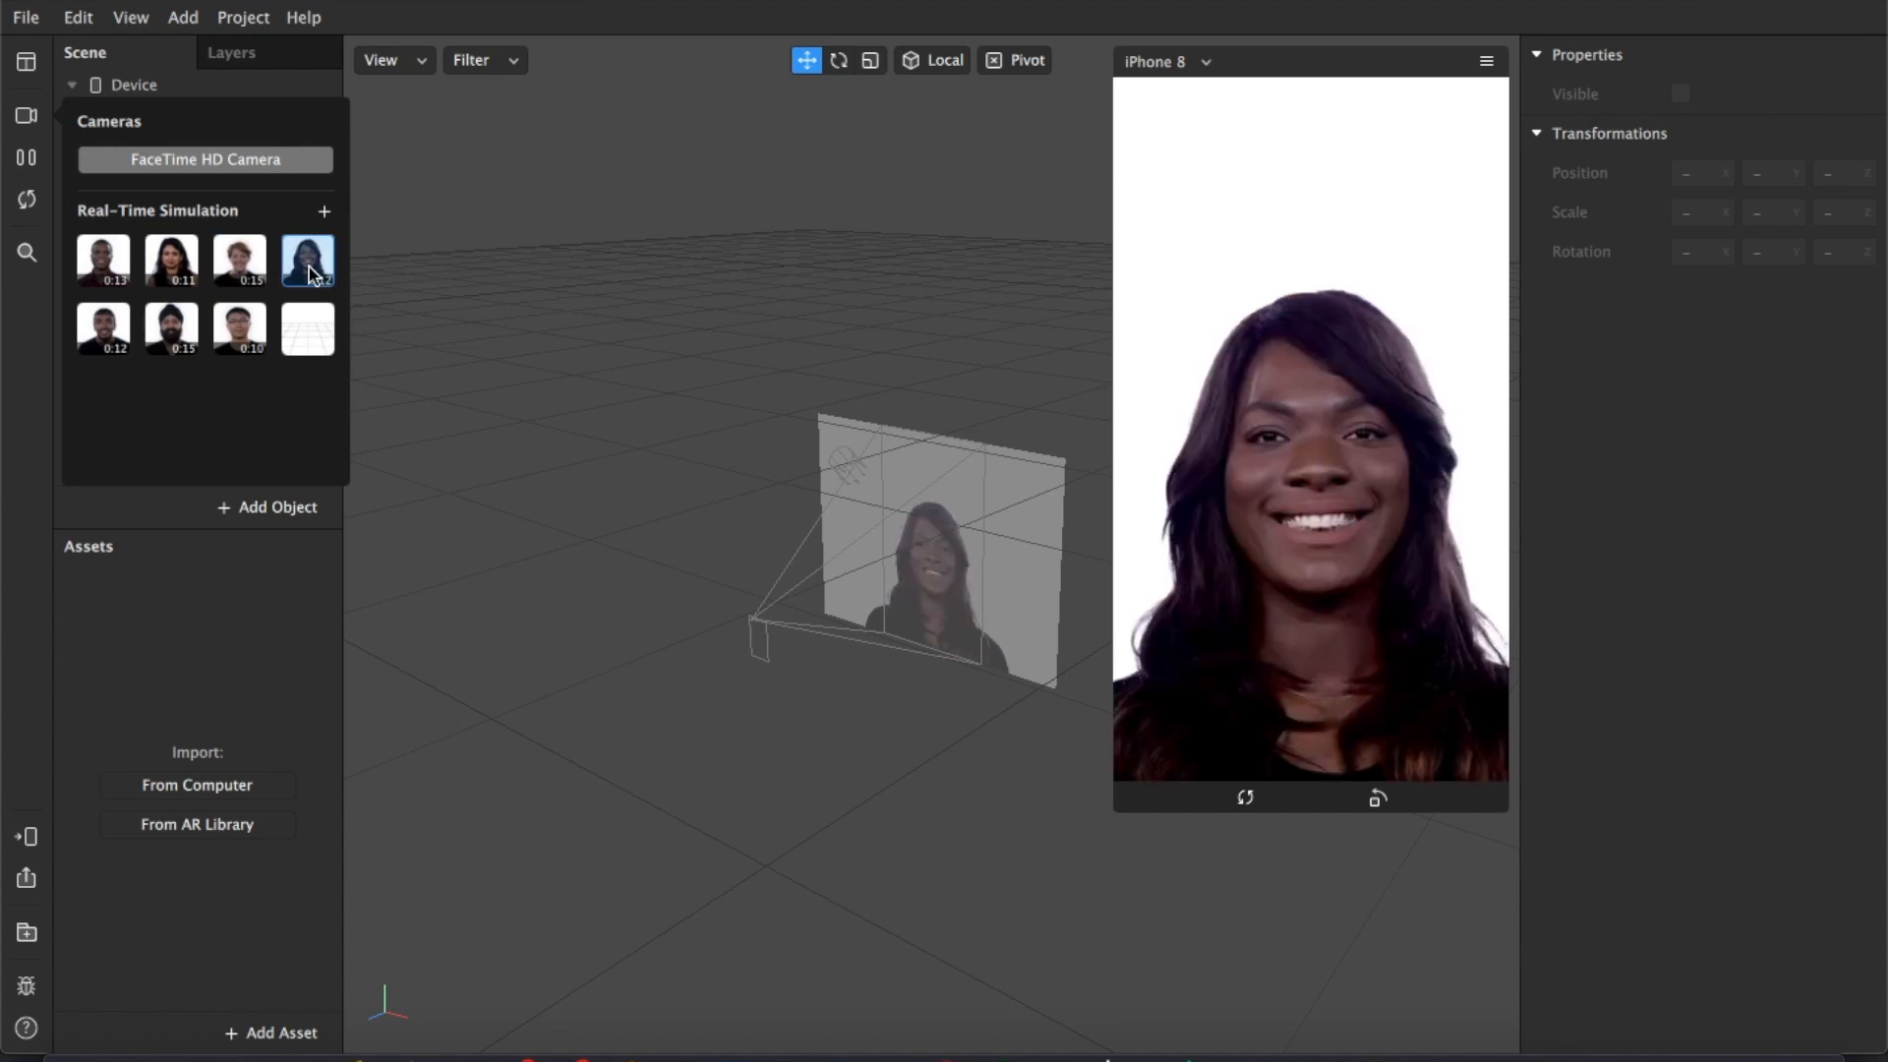
left_click(240, 345)
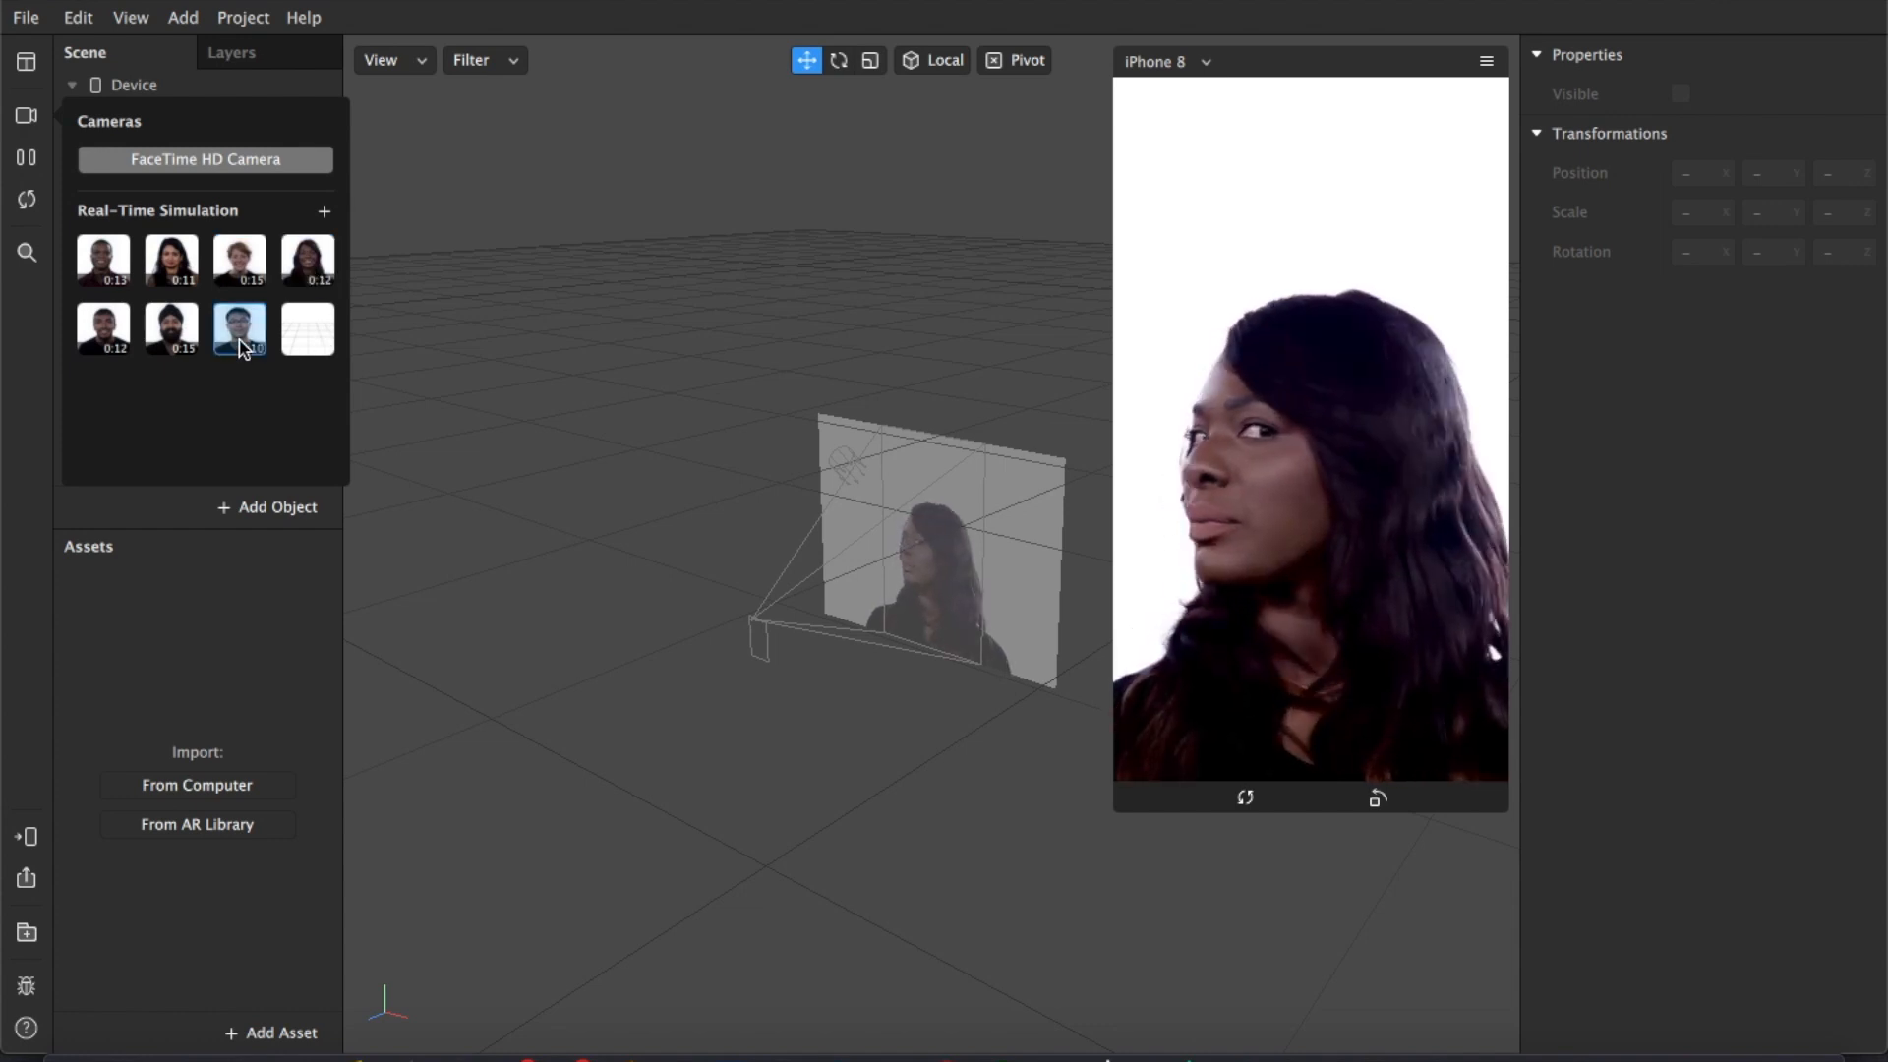
left_click(173, 332)
left_click(175, 261)
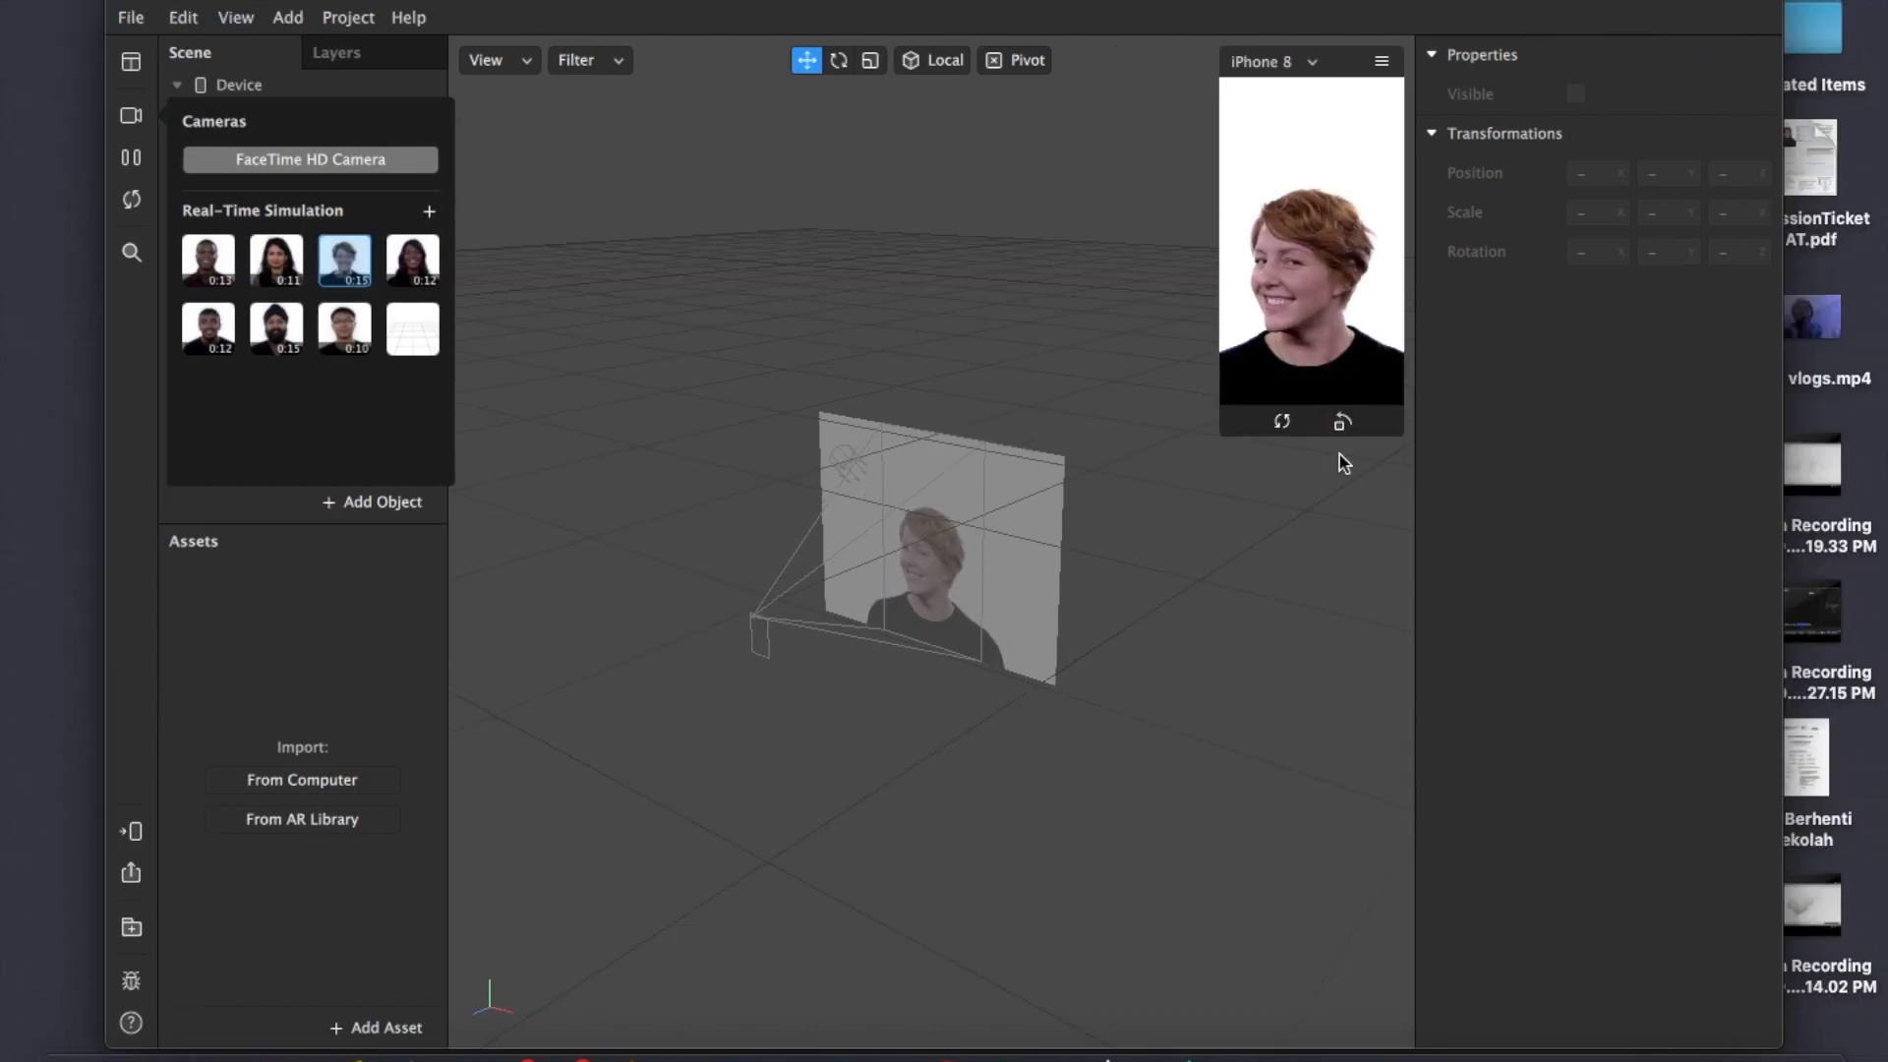
left_click_drag(1223, 432, 1056, 693)
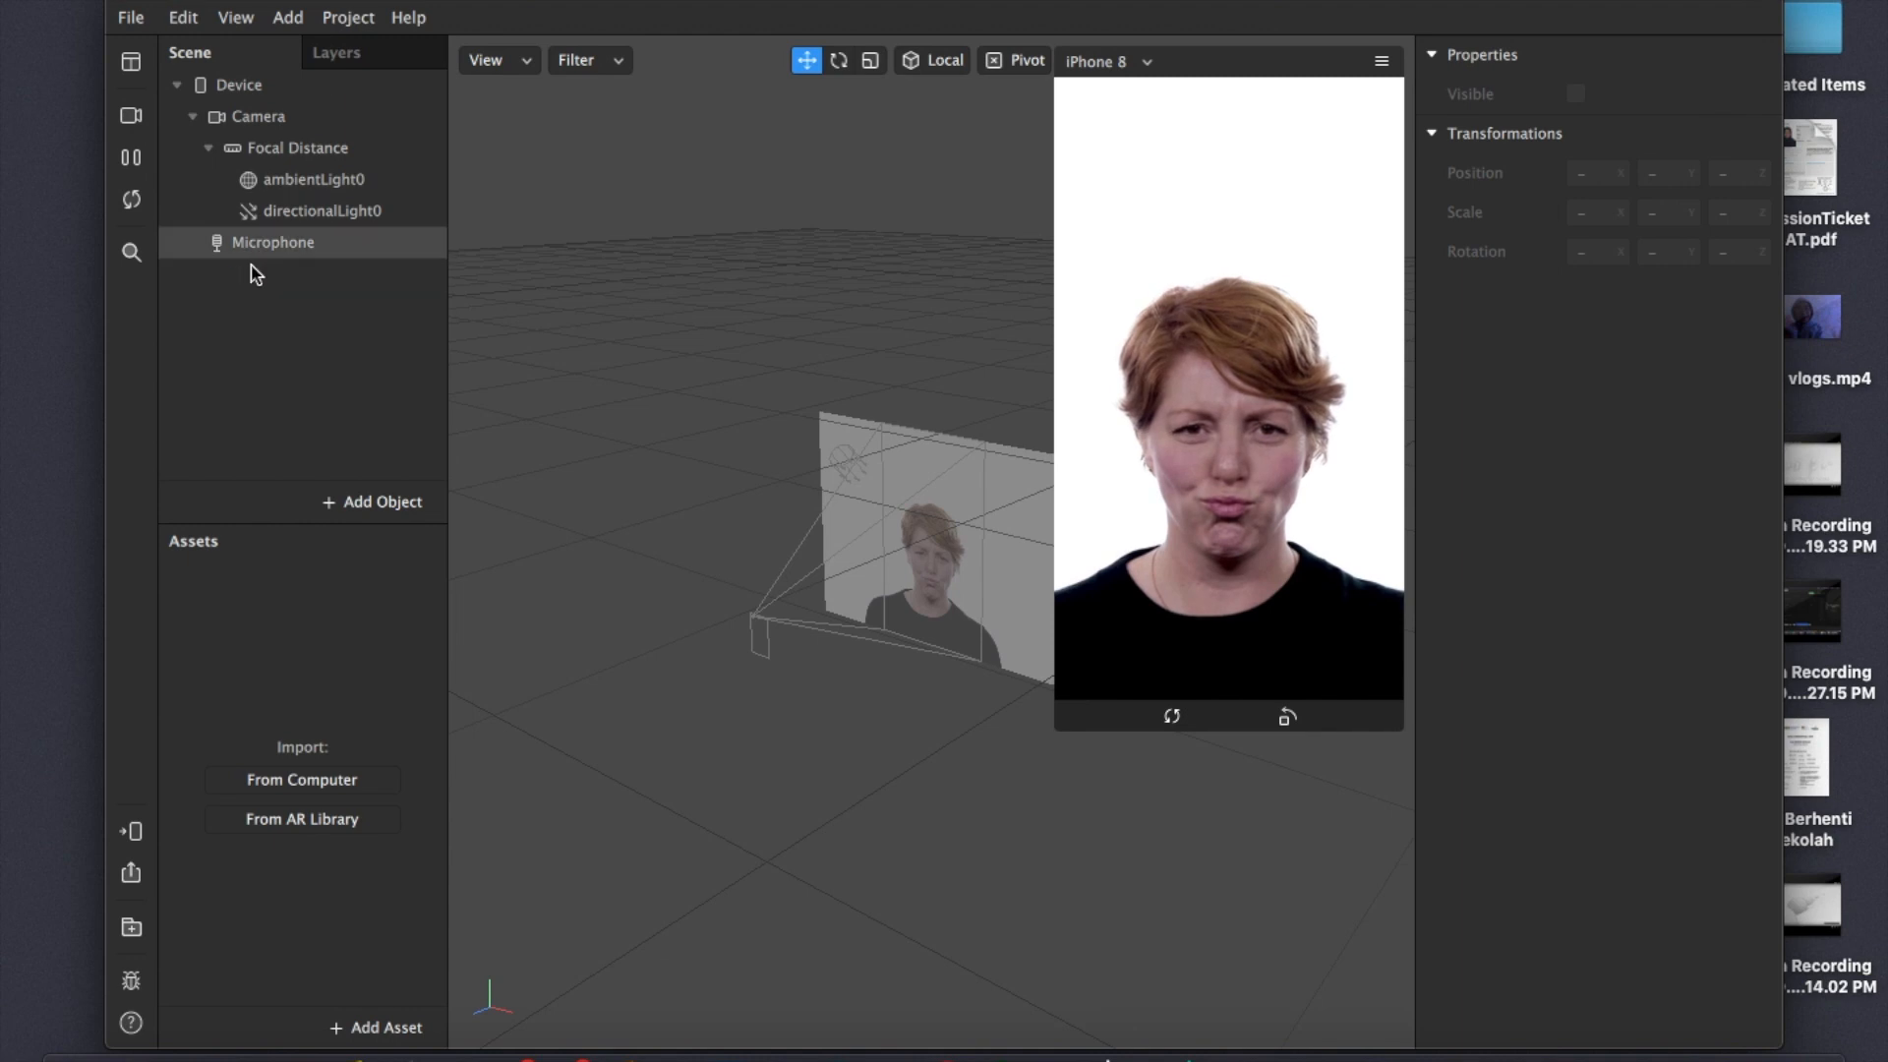
Add a face mesh under directionalLight0 and create a new material for it
right_click(340, 219)
mouse_move(482, 254)
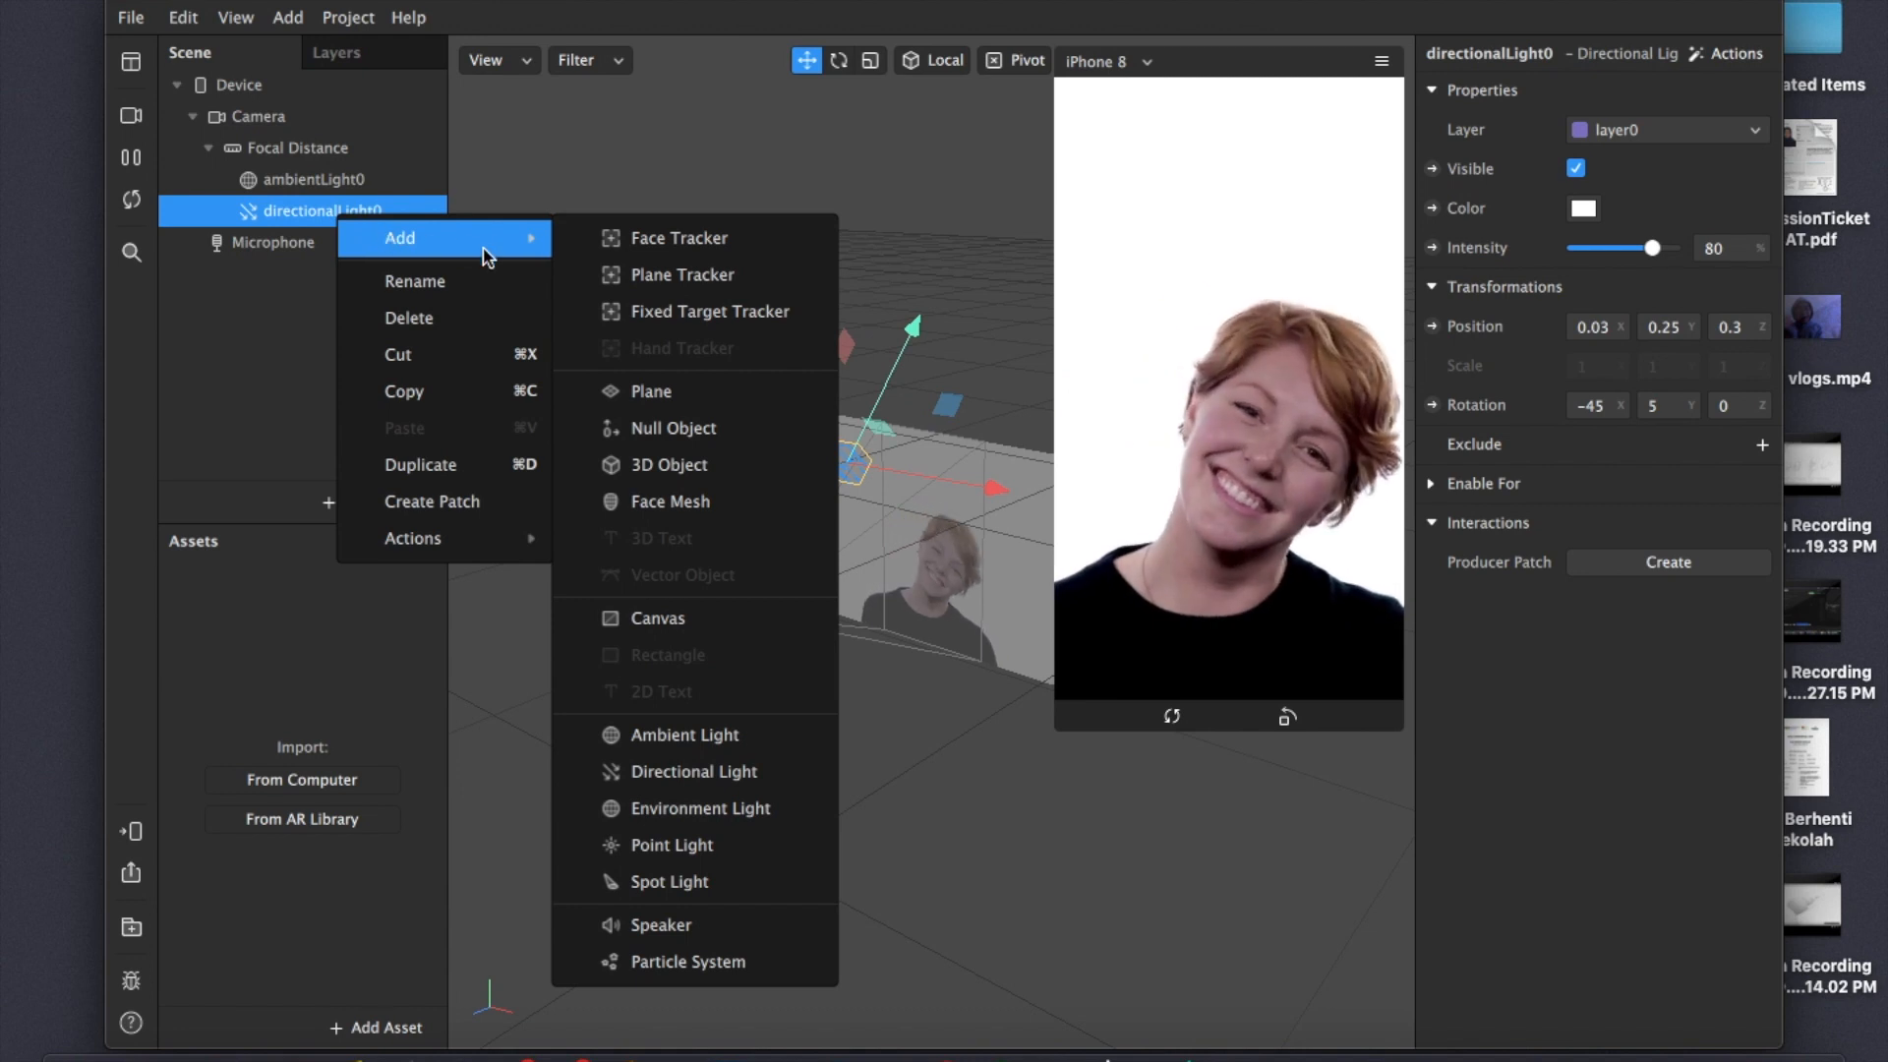
left_click(670, 505)
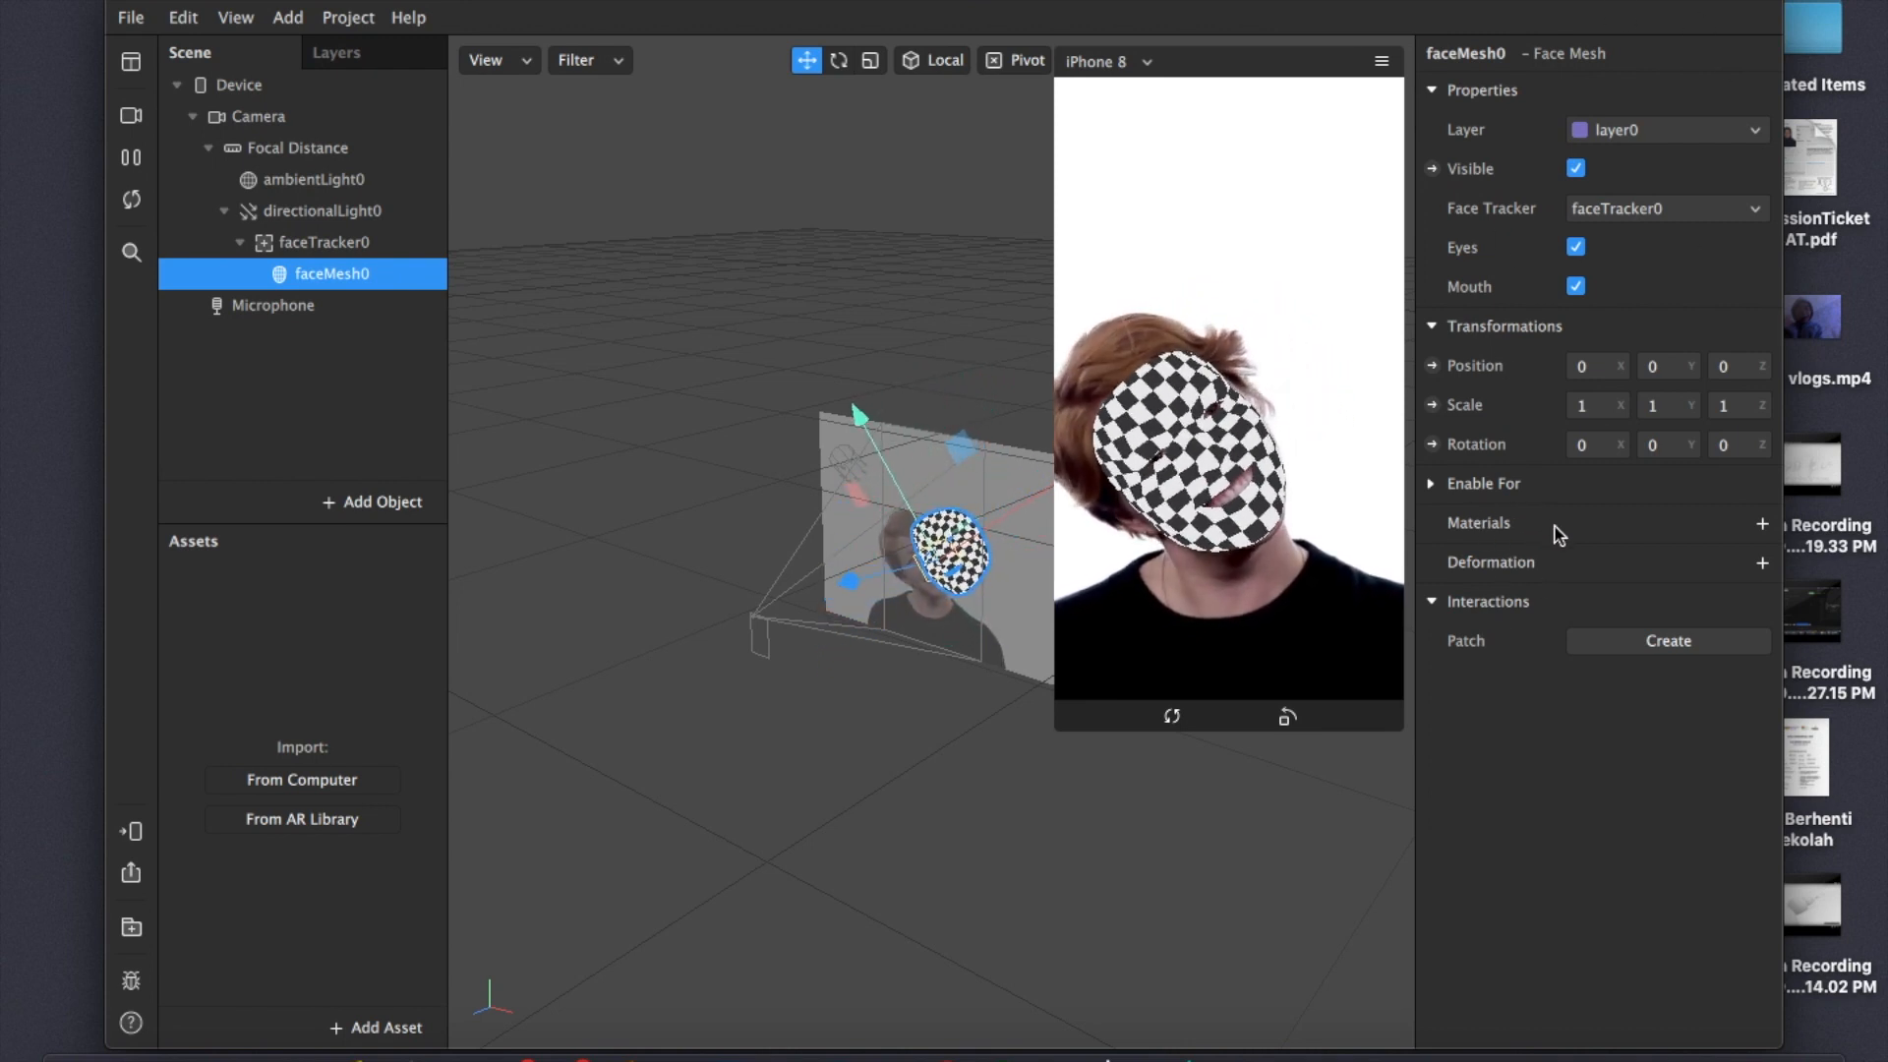
left_click(1762, 525)
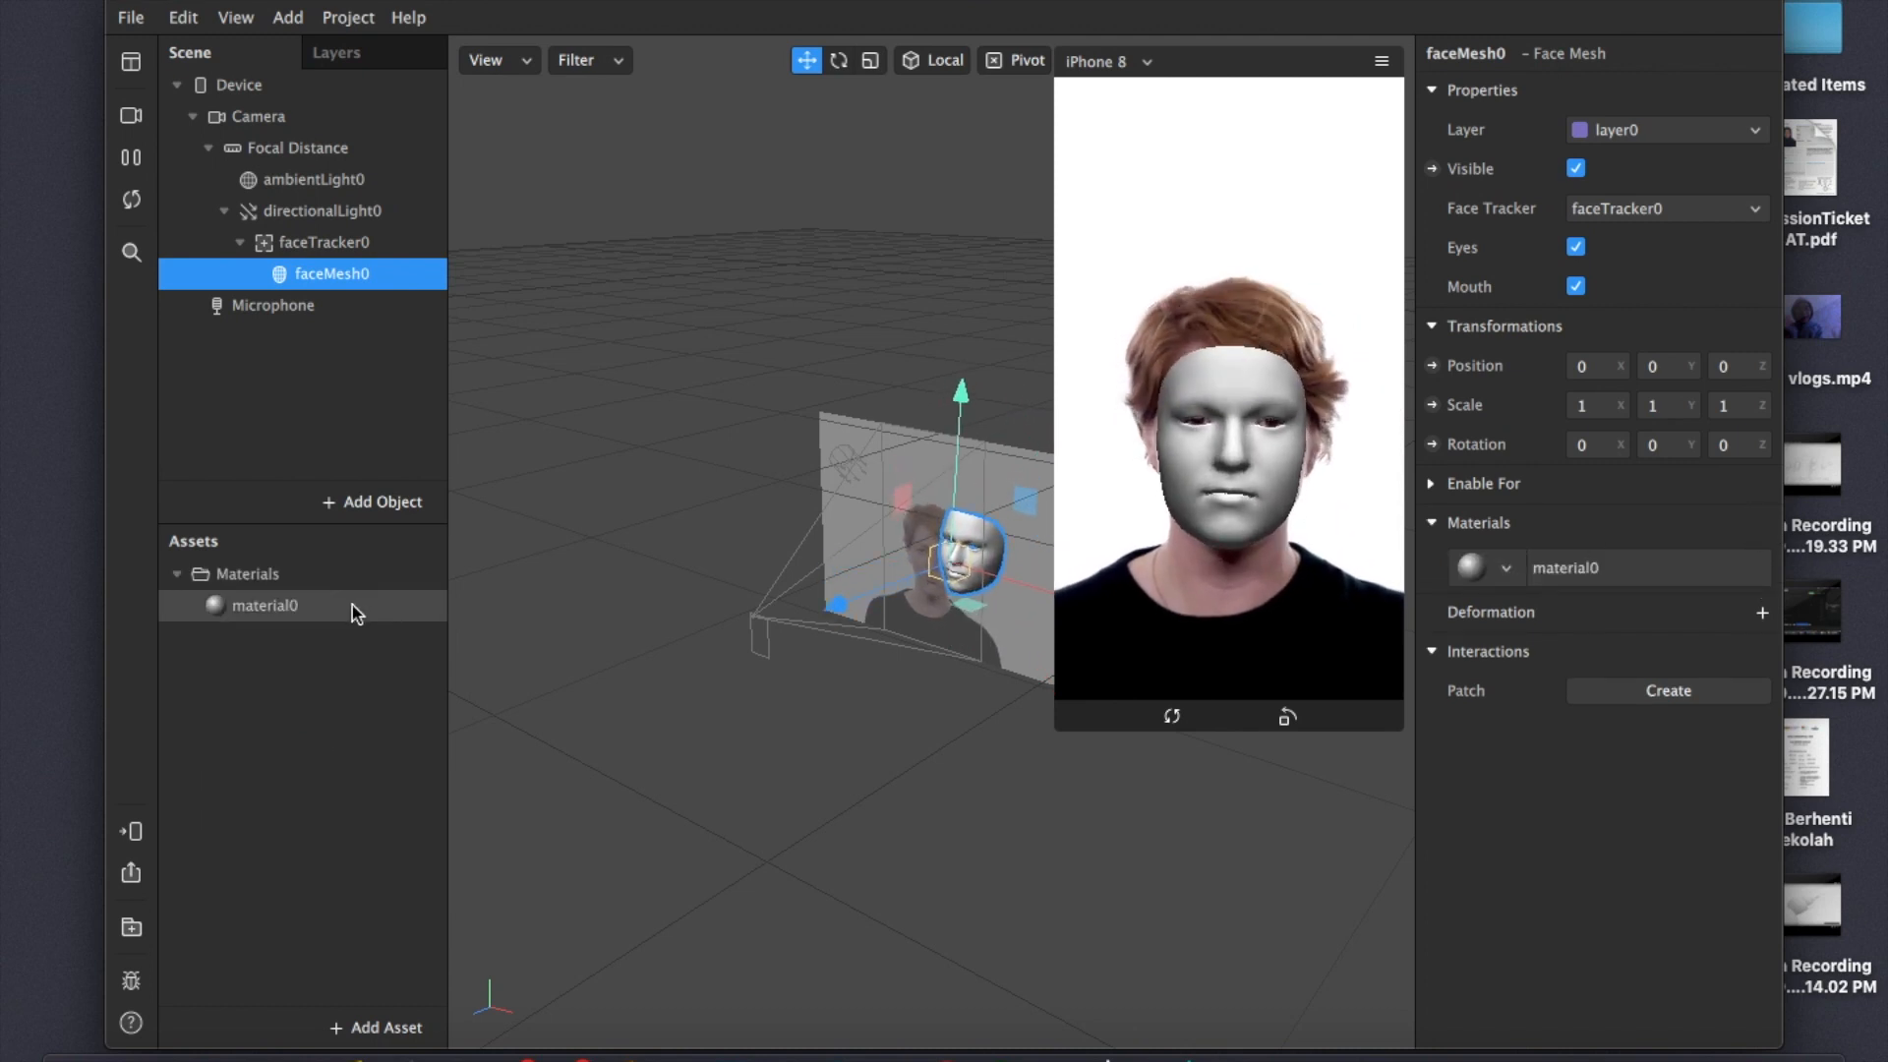
Rename the face mesh's material as "smooth"
left_click(305, 608)
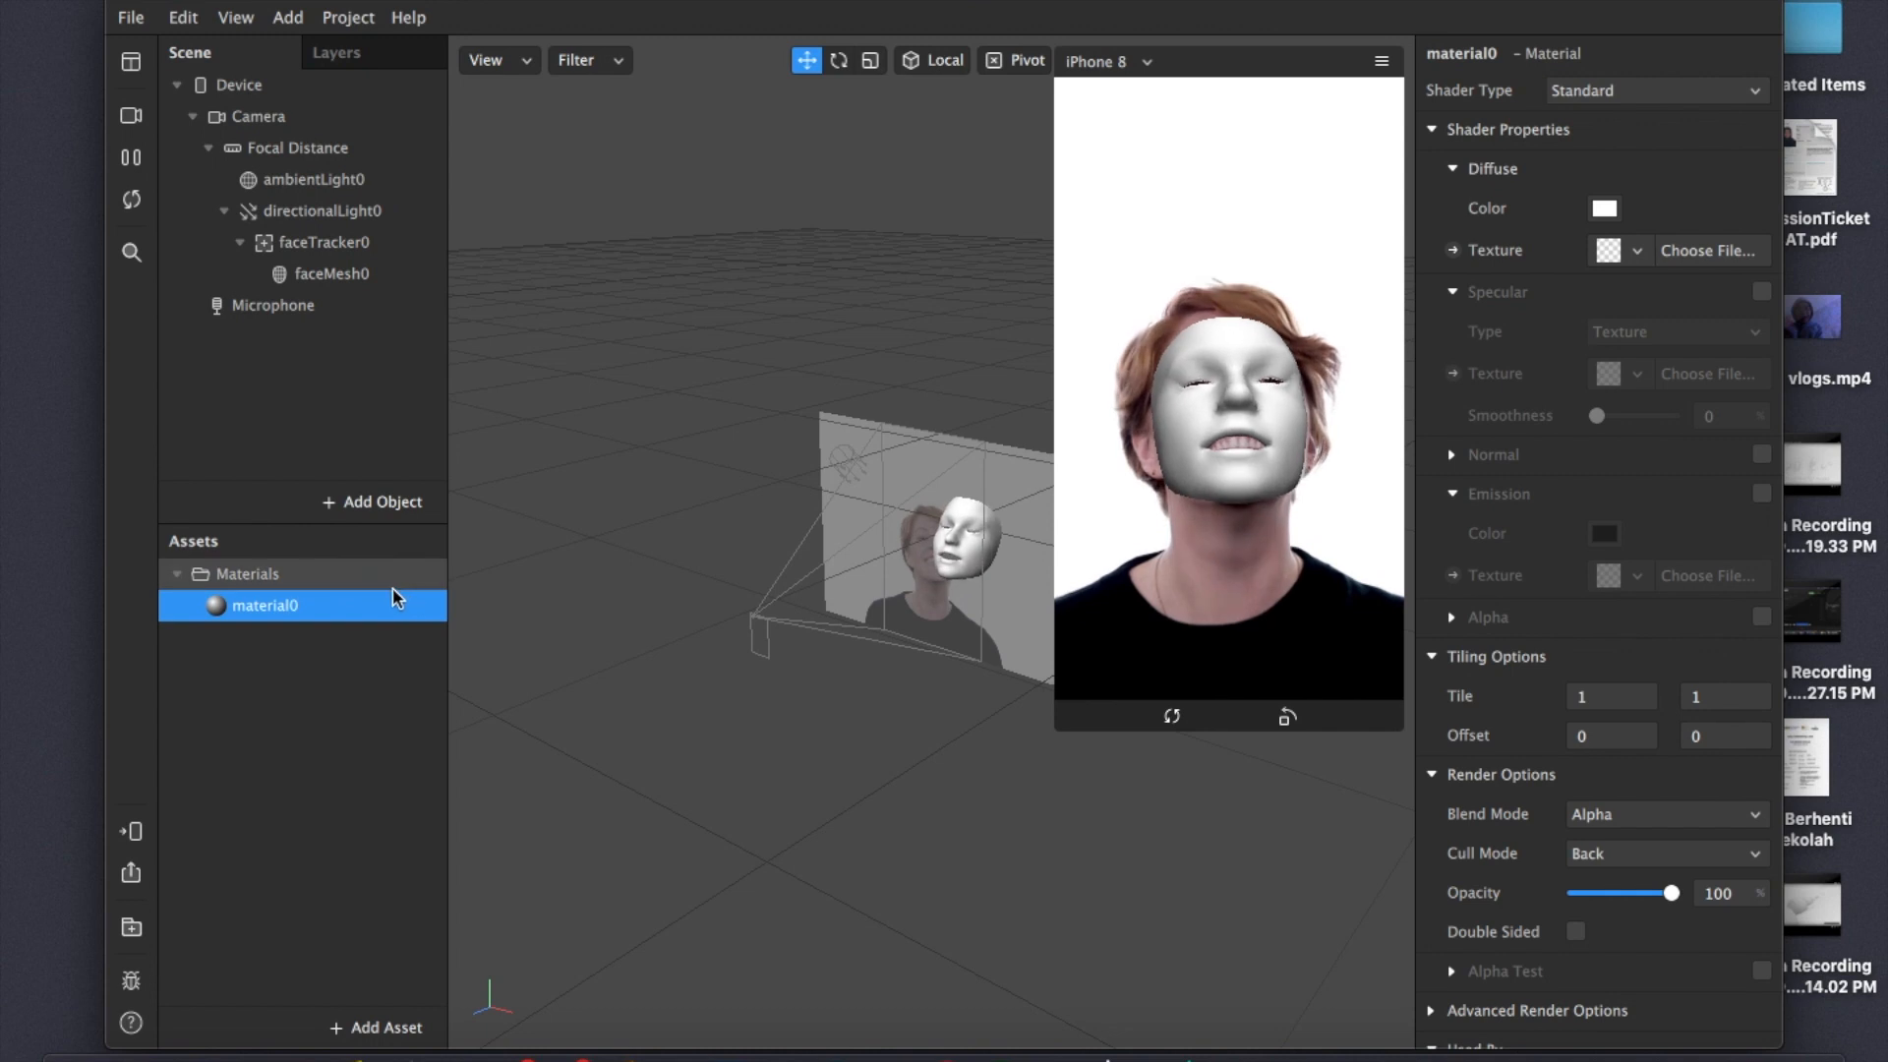
double_click(278, 607)
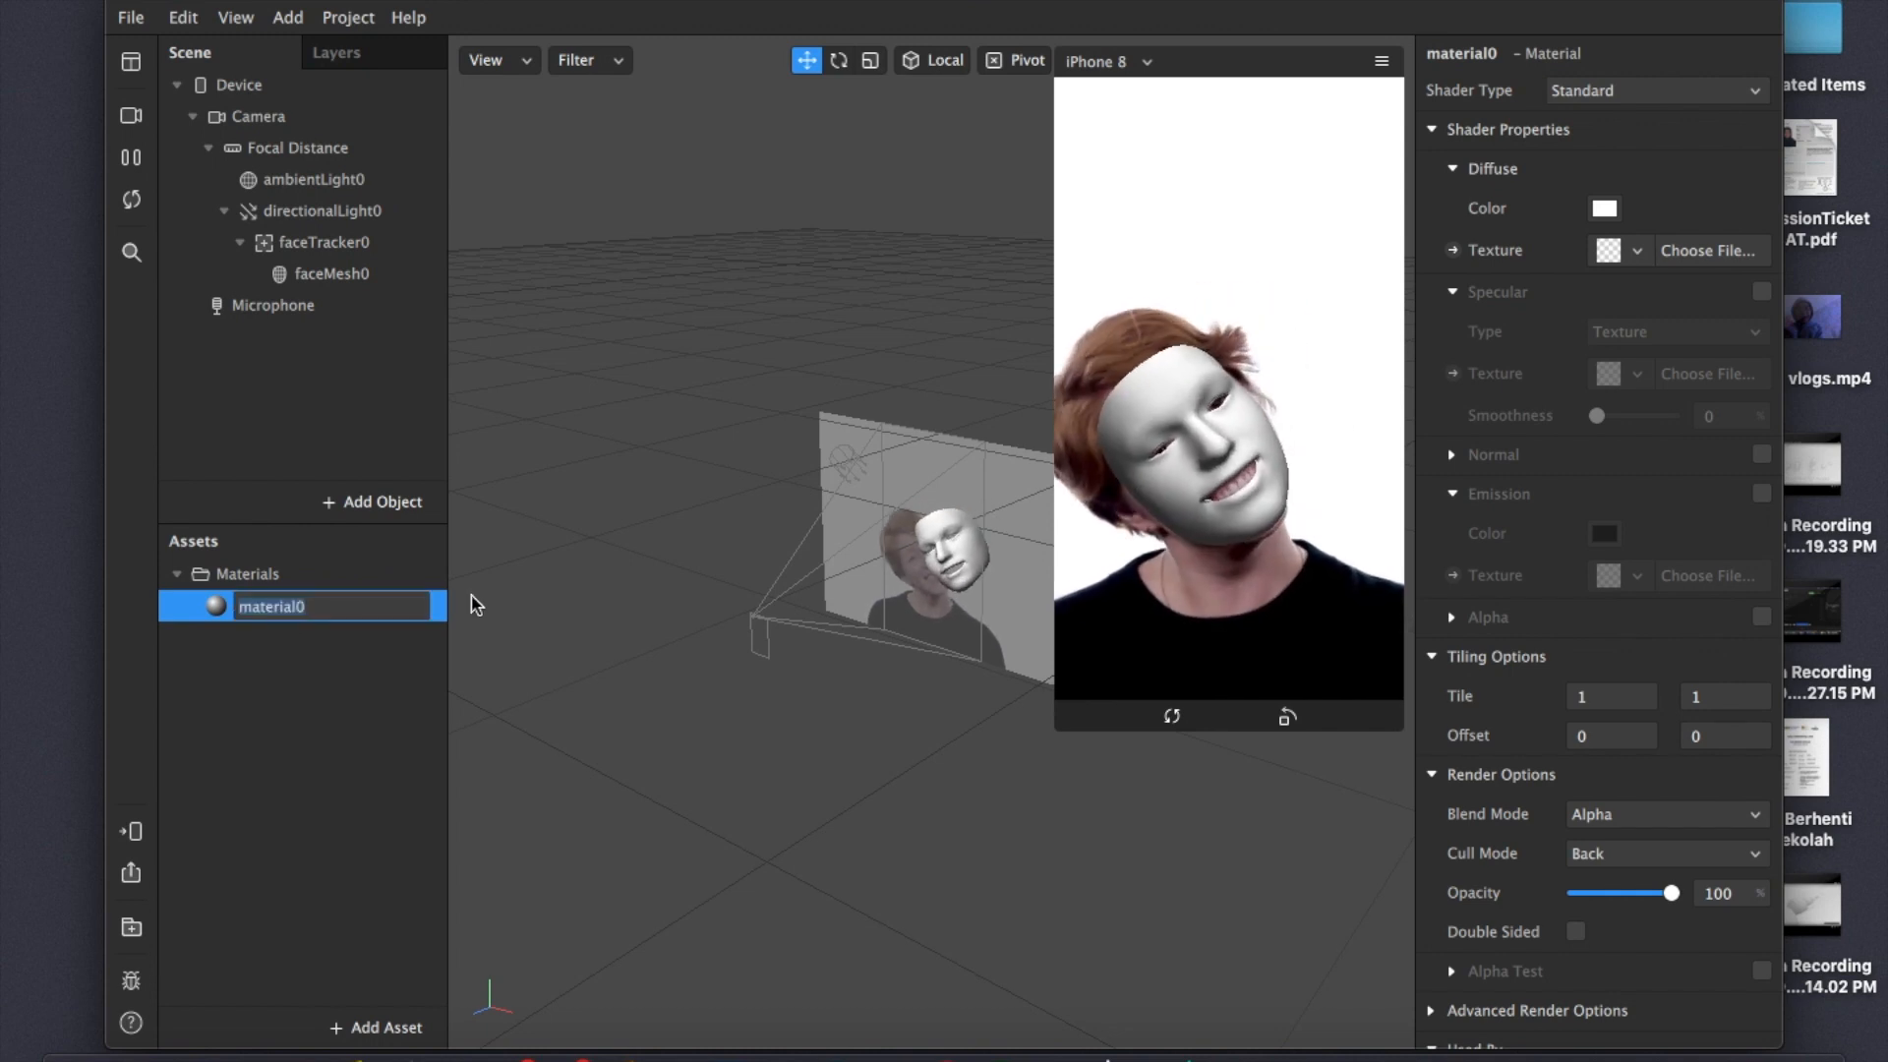
type("smooth")
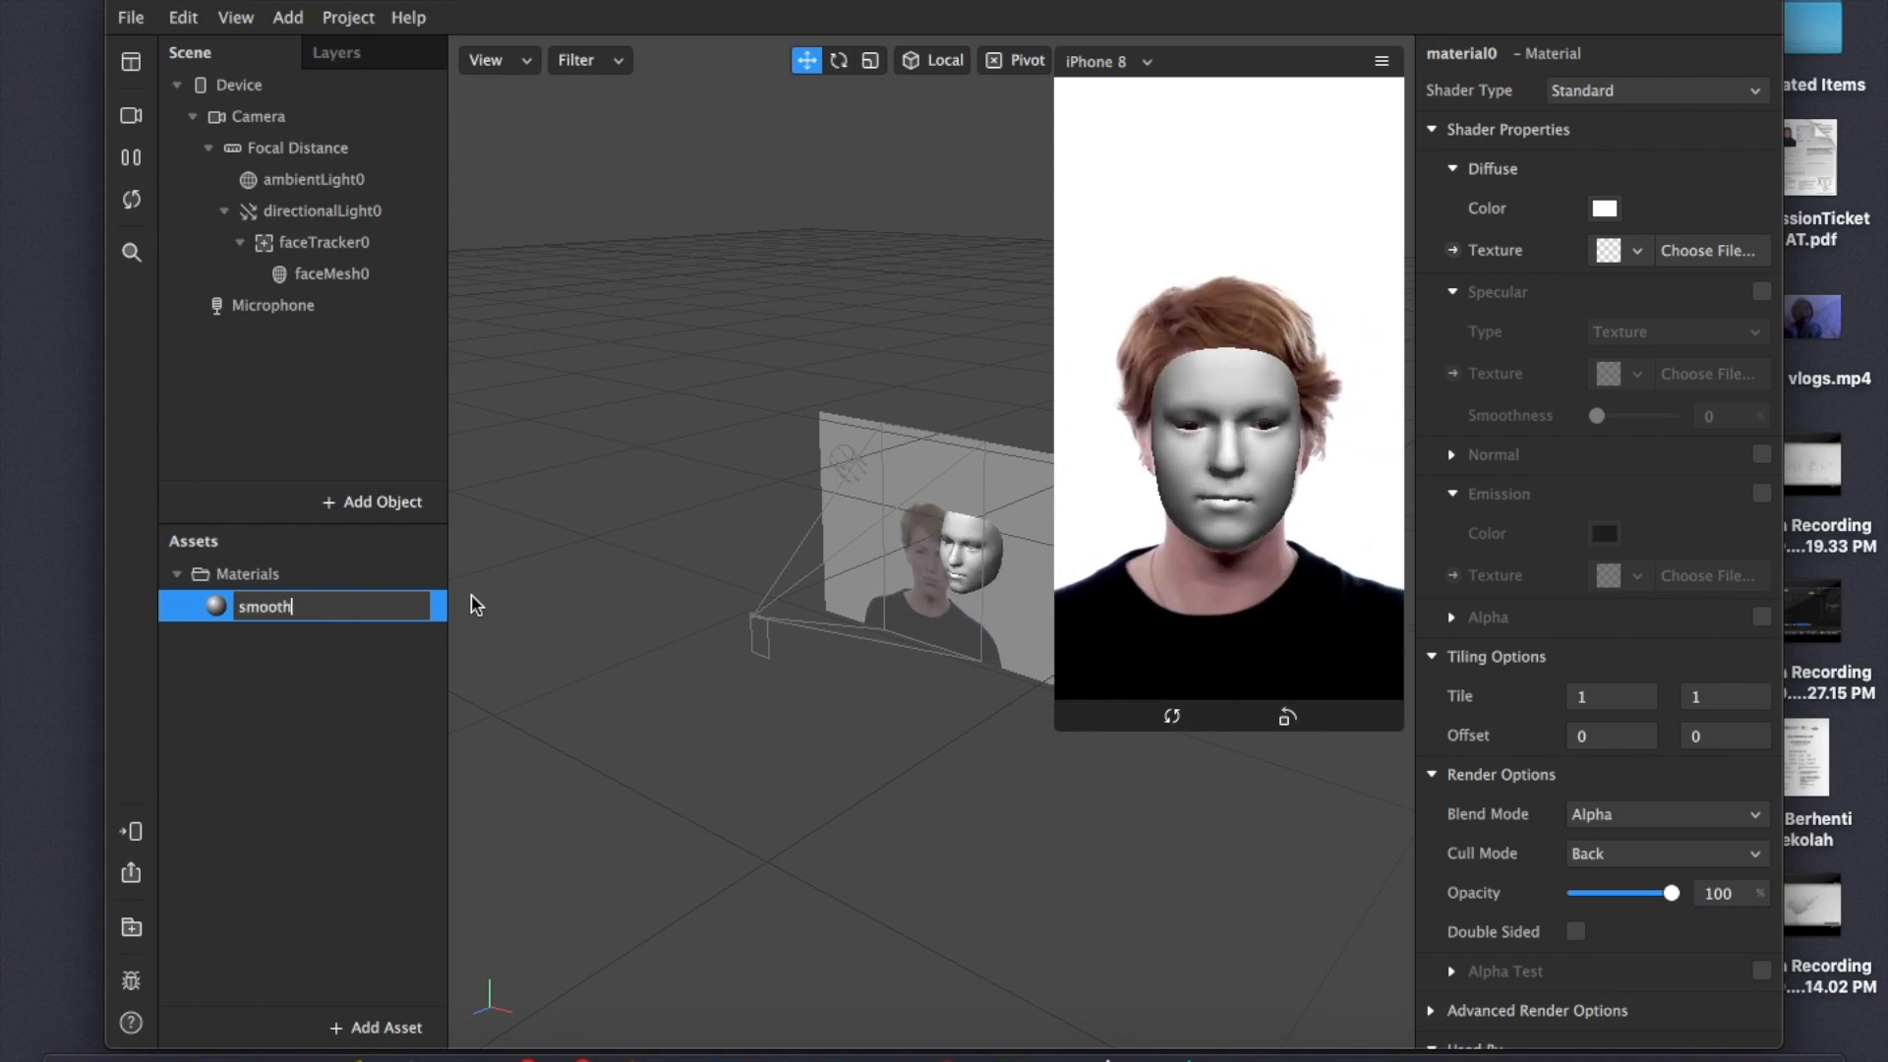
left_click(345, 766)
Set the smooth material's shader type to Retouching and its skin smoothing to 38%
left_click(285, 584)
left_click(310, 615)
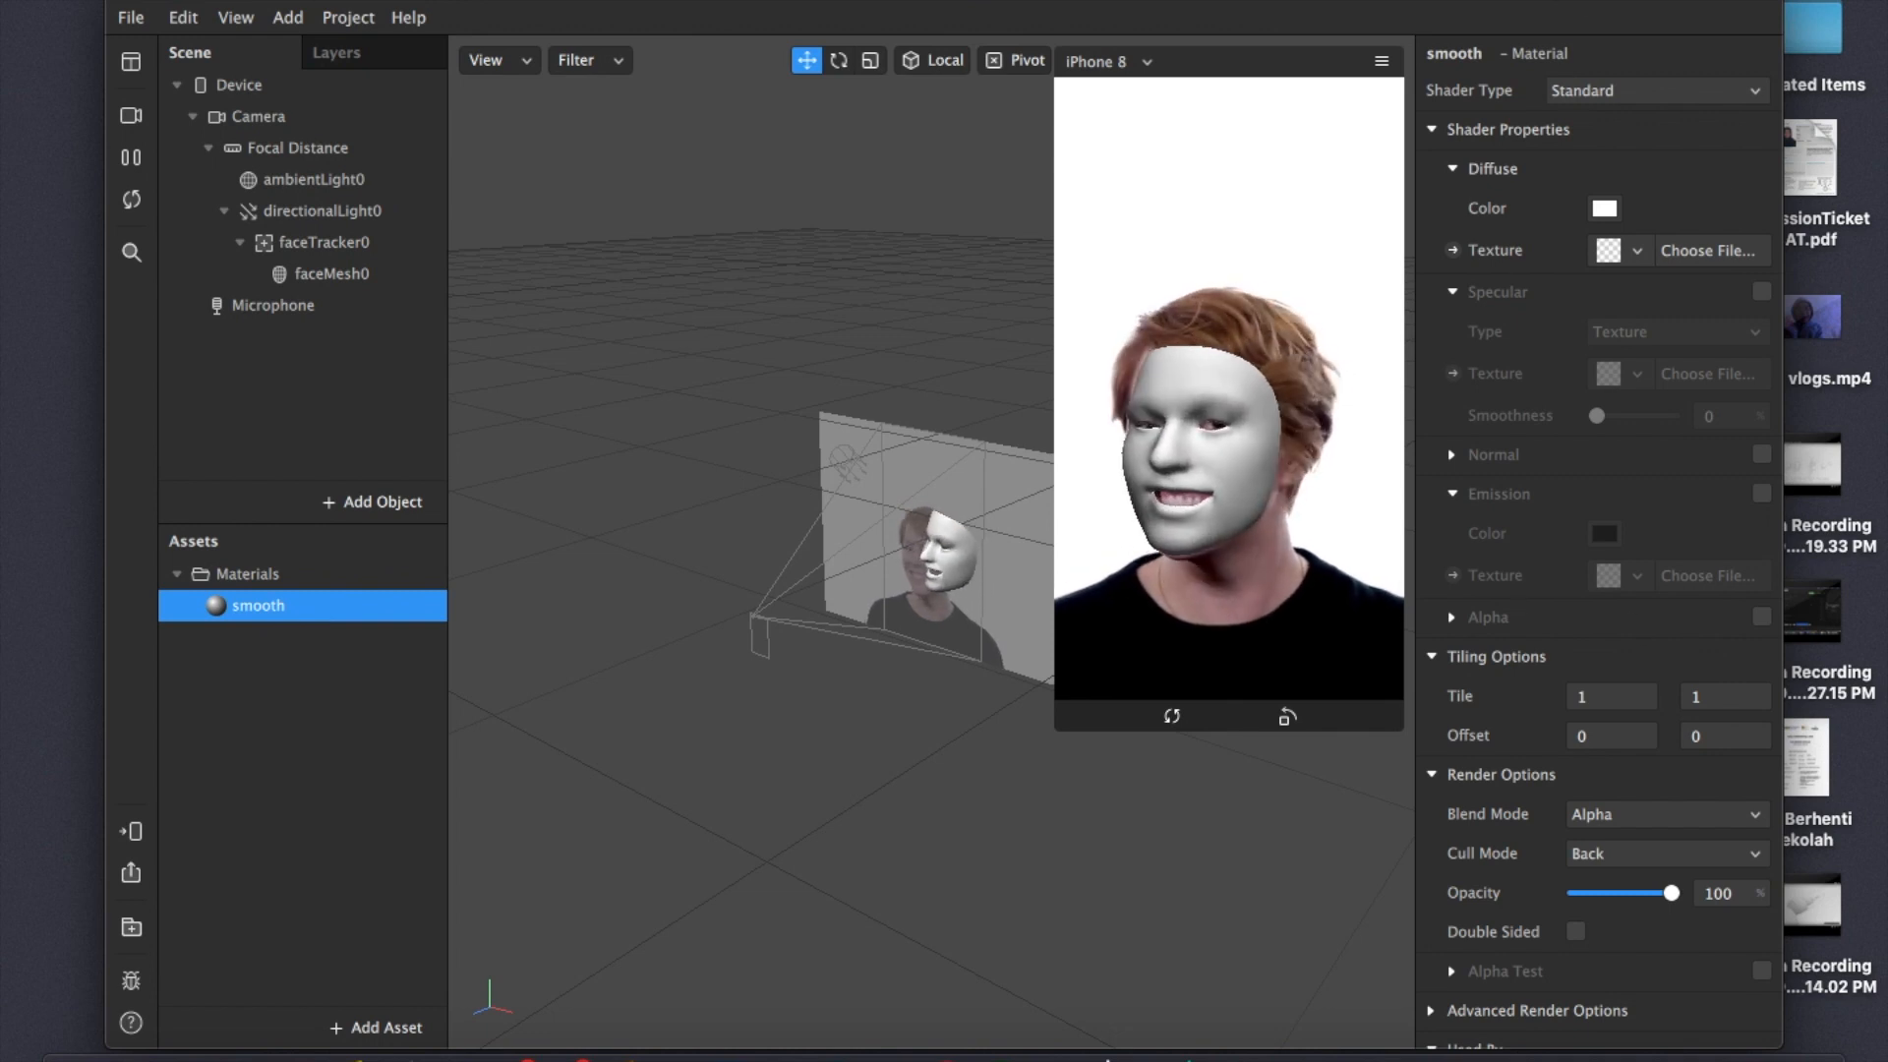
left_click(1642, 97)
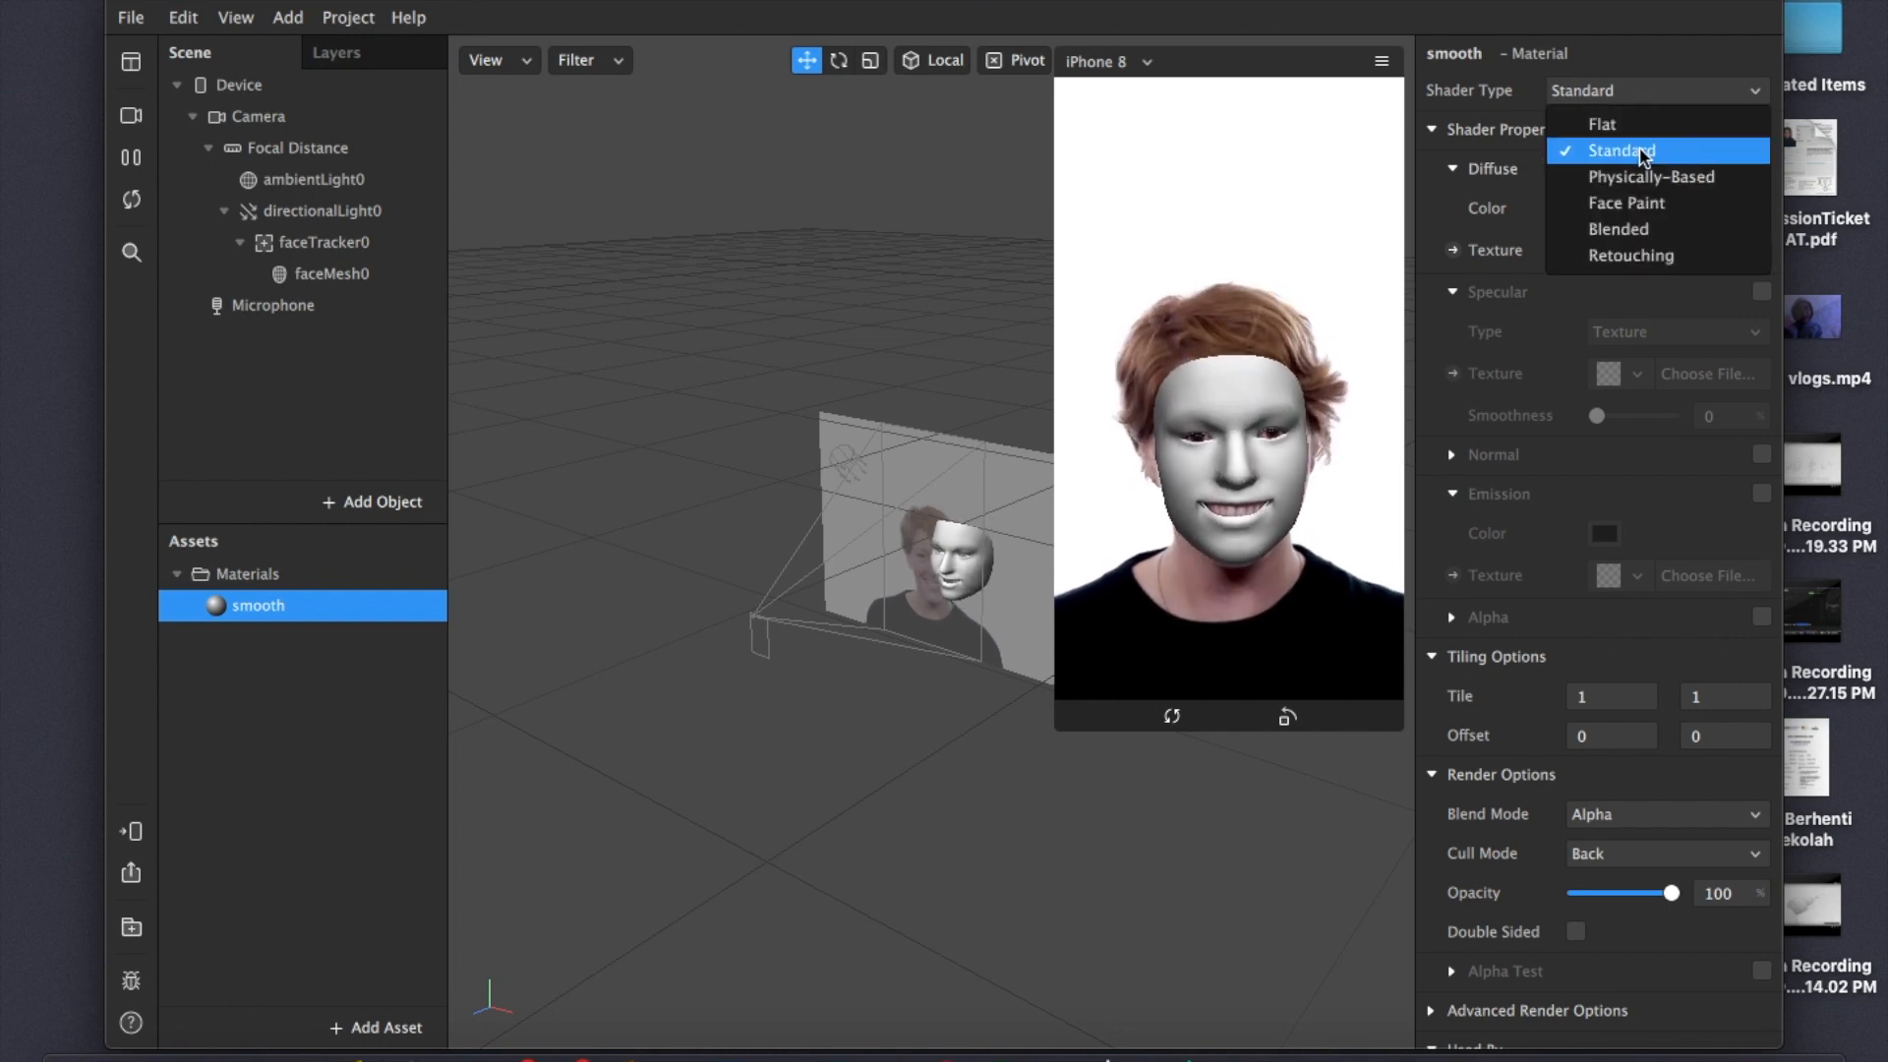
left_click(1630, 255)
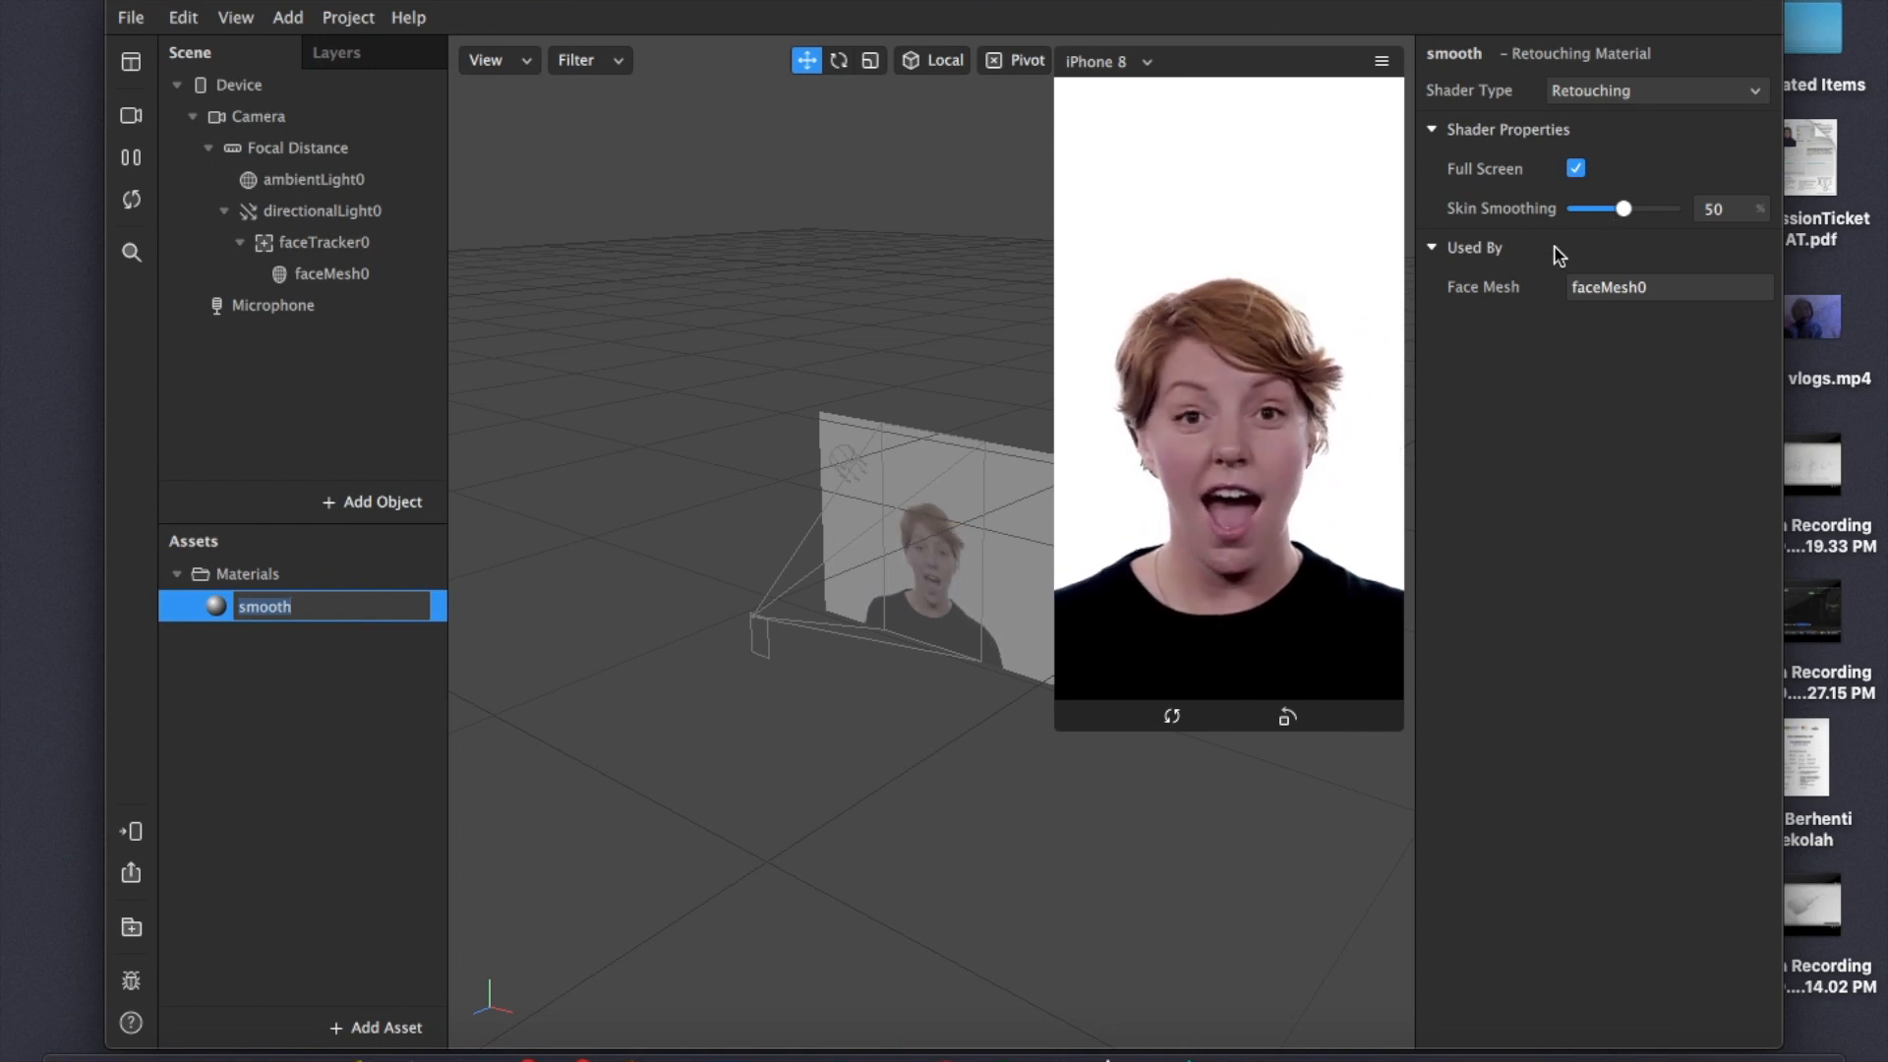
left_click_drag(1624, 210, 1560, 212)
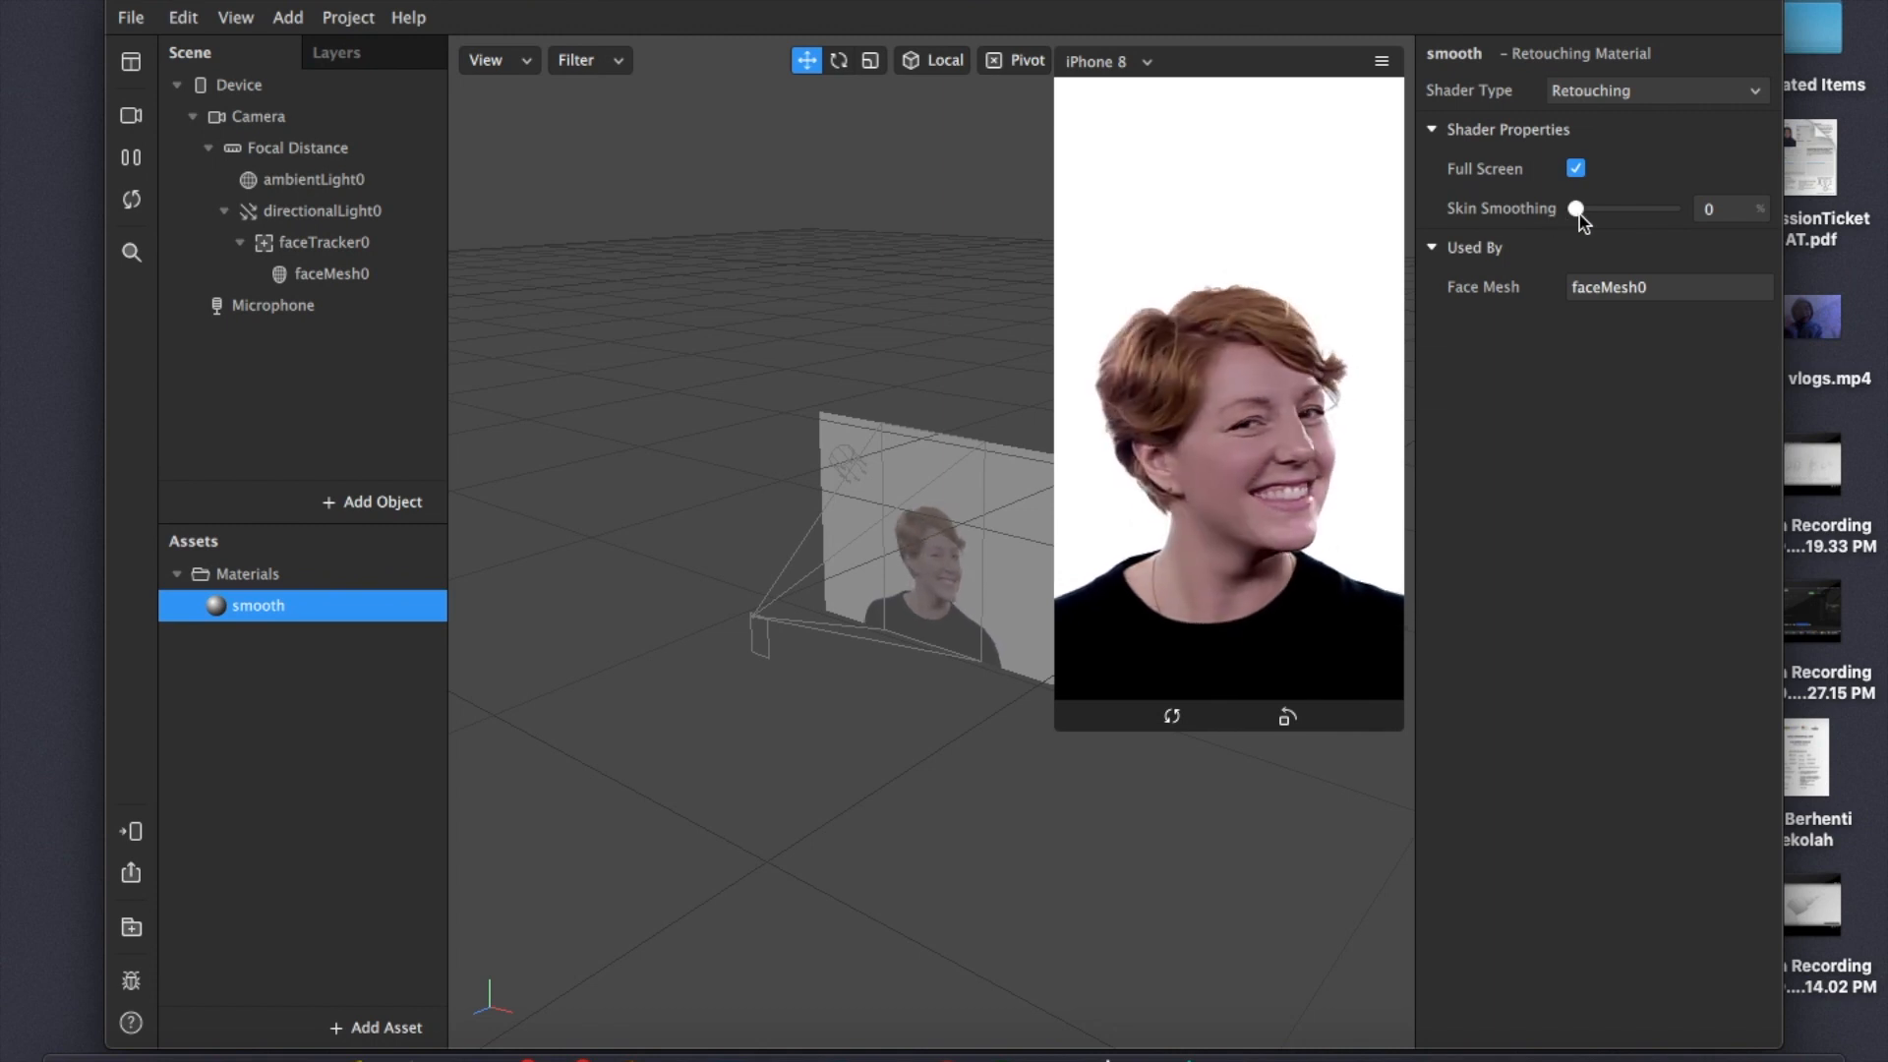
left_click_drag(1578, 212, 1619, 222)
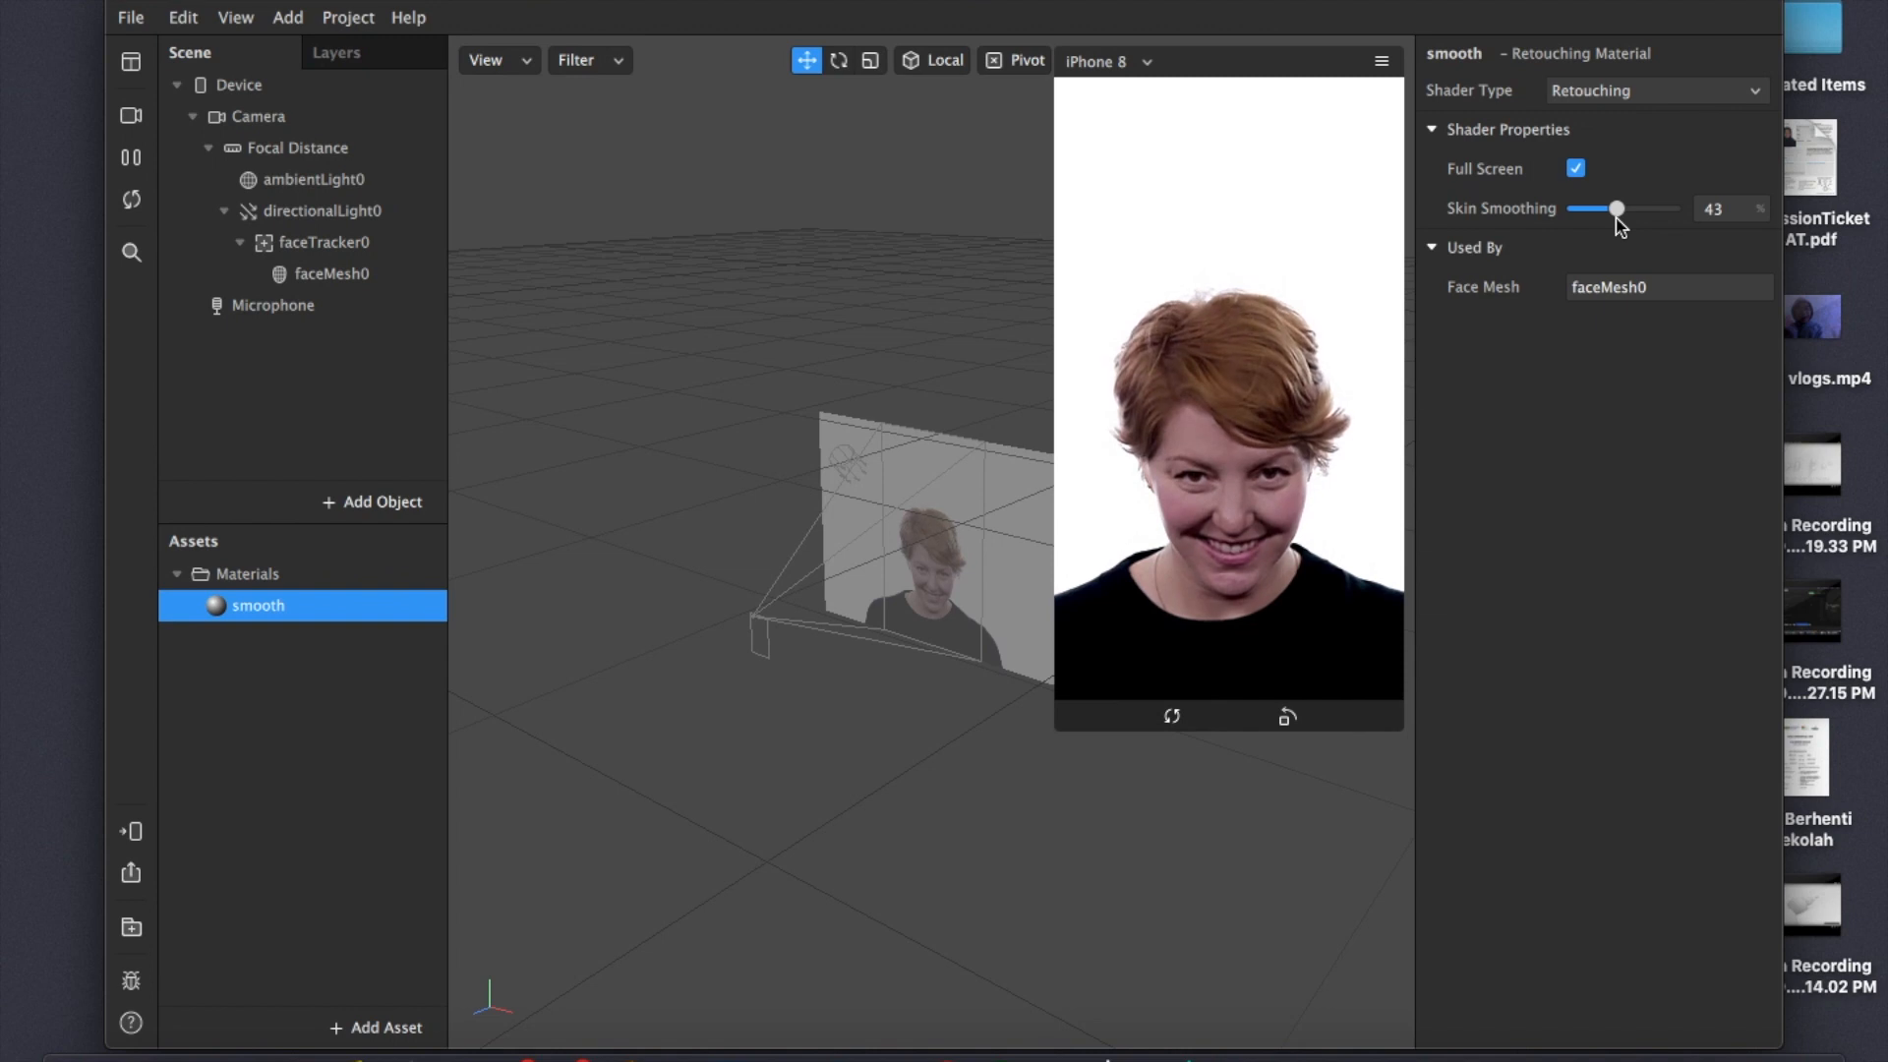
left_click_drag(1605, 220, 1606, 220)
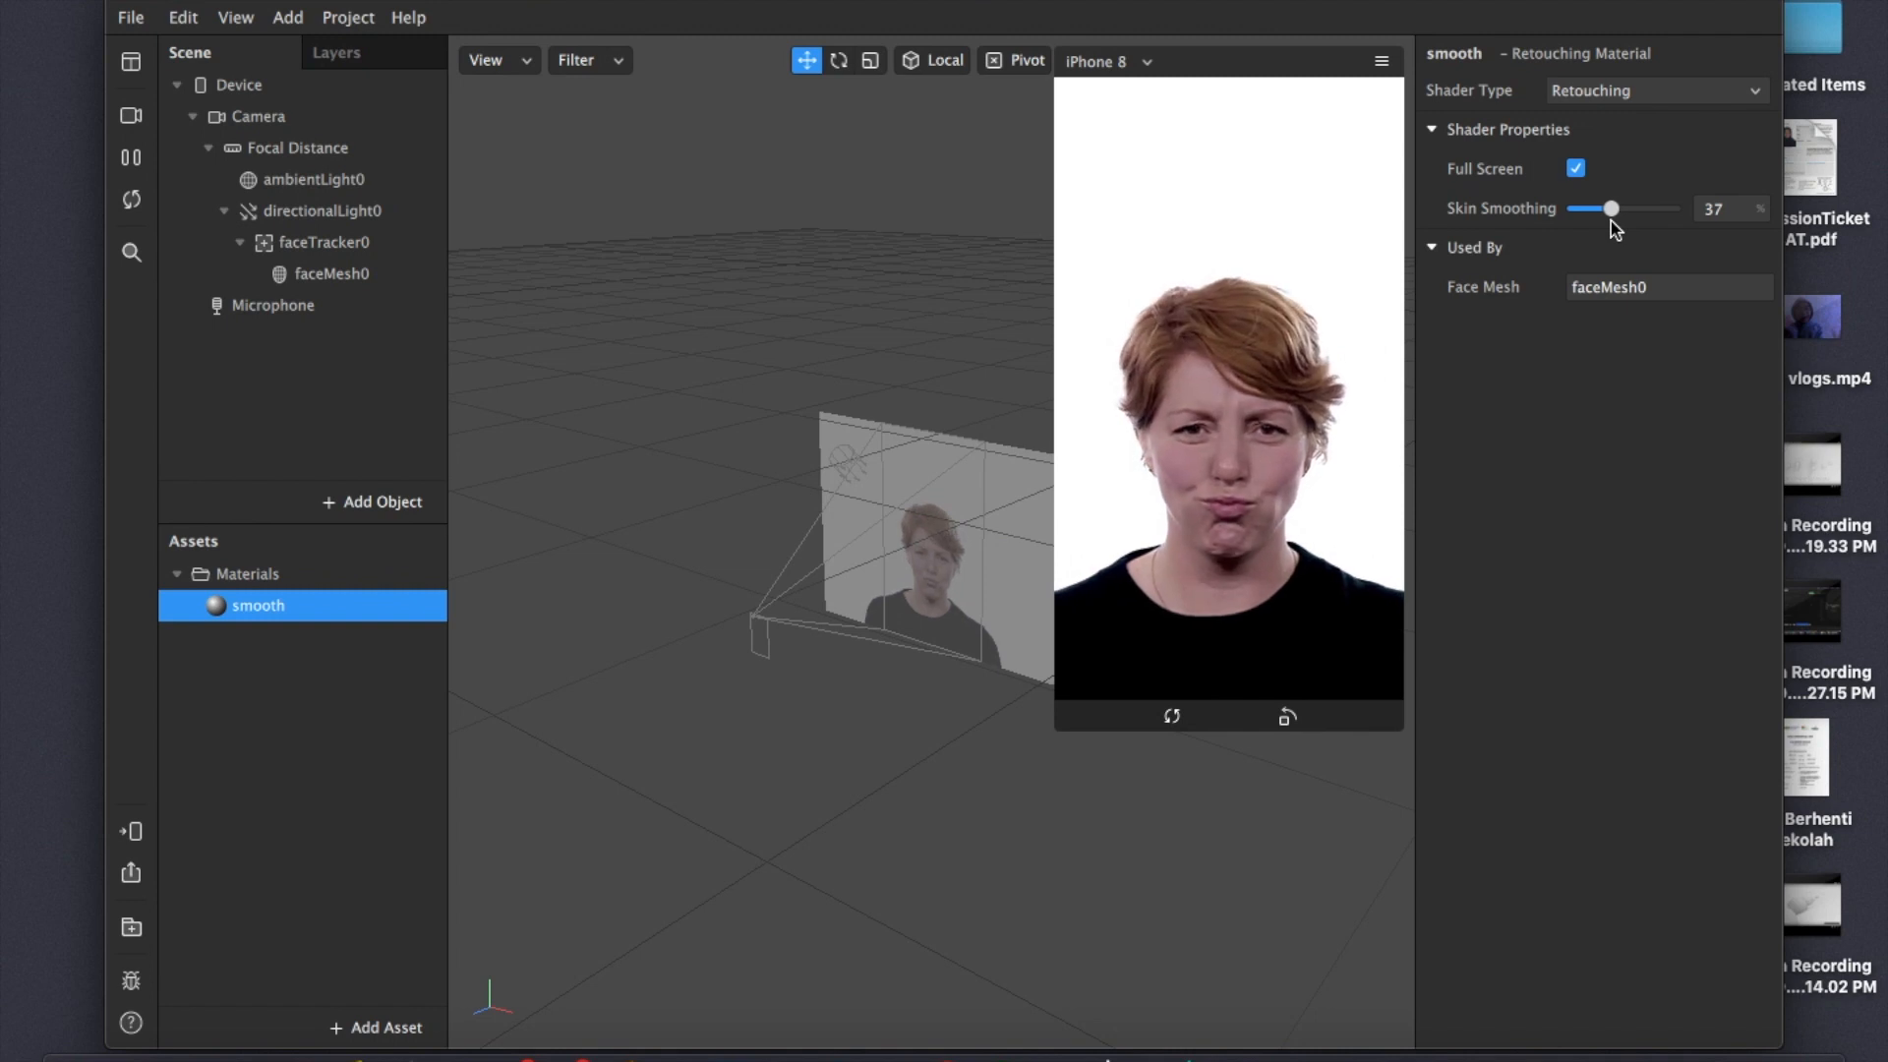
left_click_drag(1610, 220, 1614, 220)
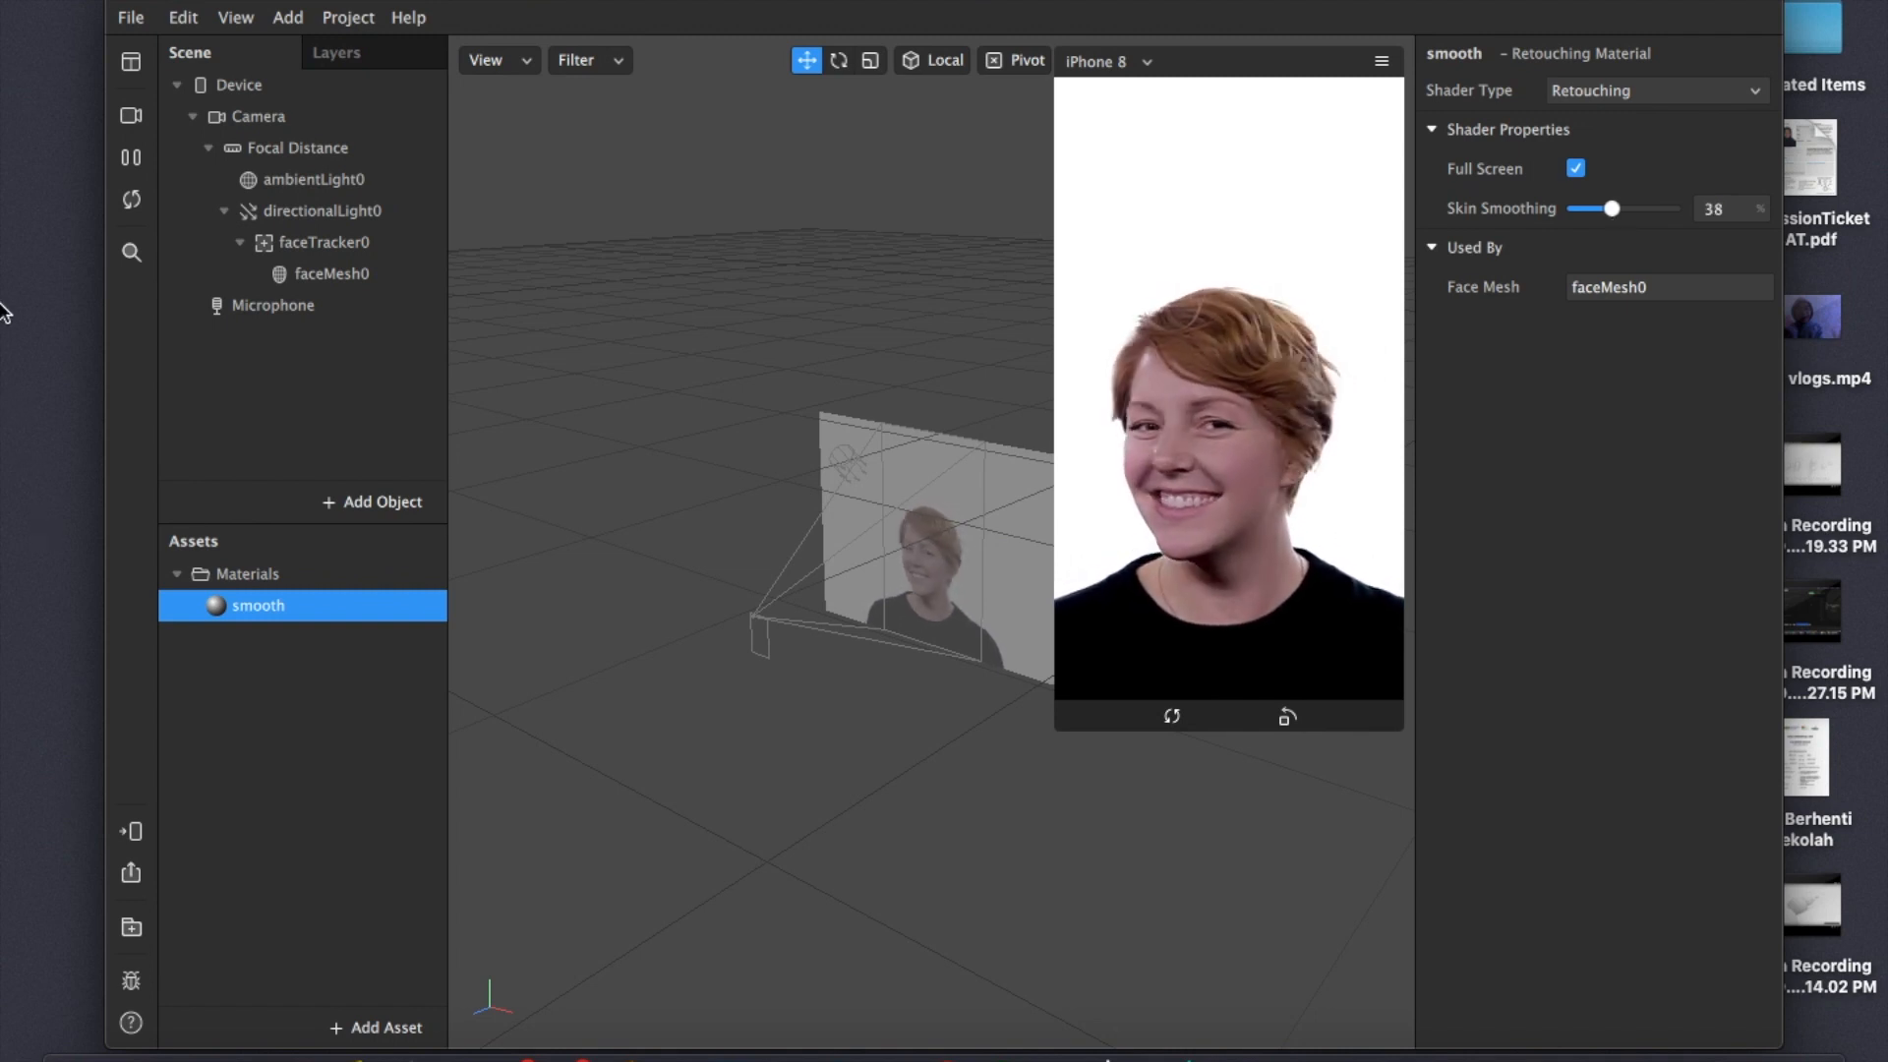
Preview the skin smoothing on several real-time simulation videos, returning to the woman with short red hair
left_click(131, 115)
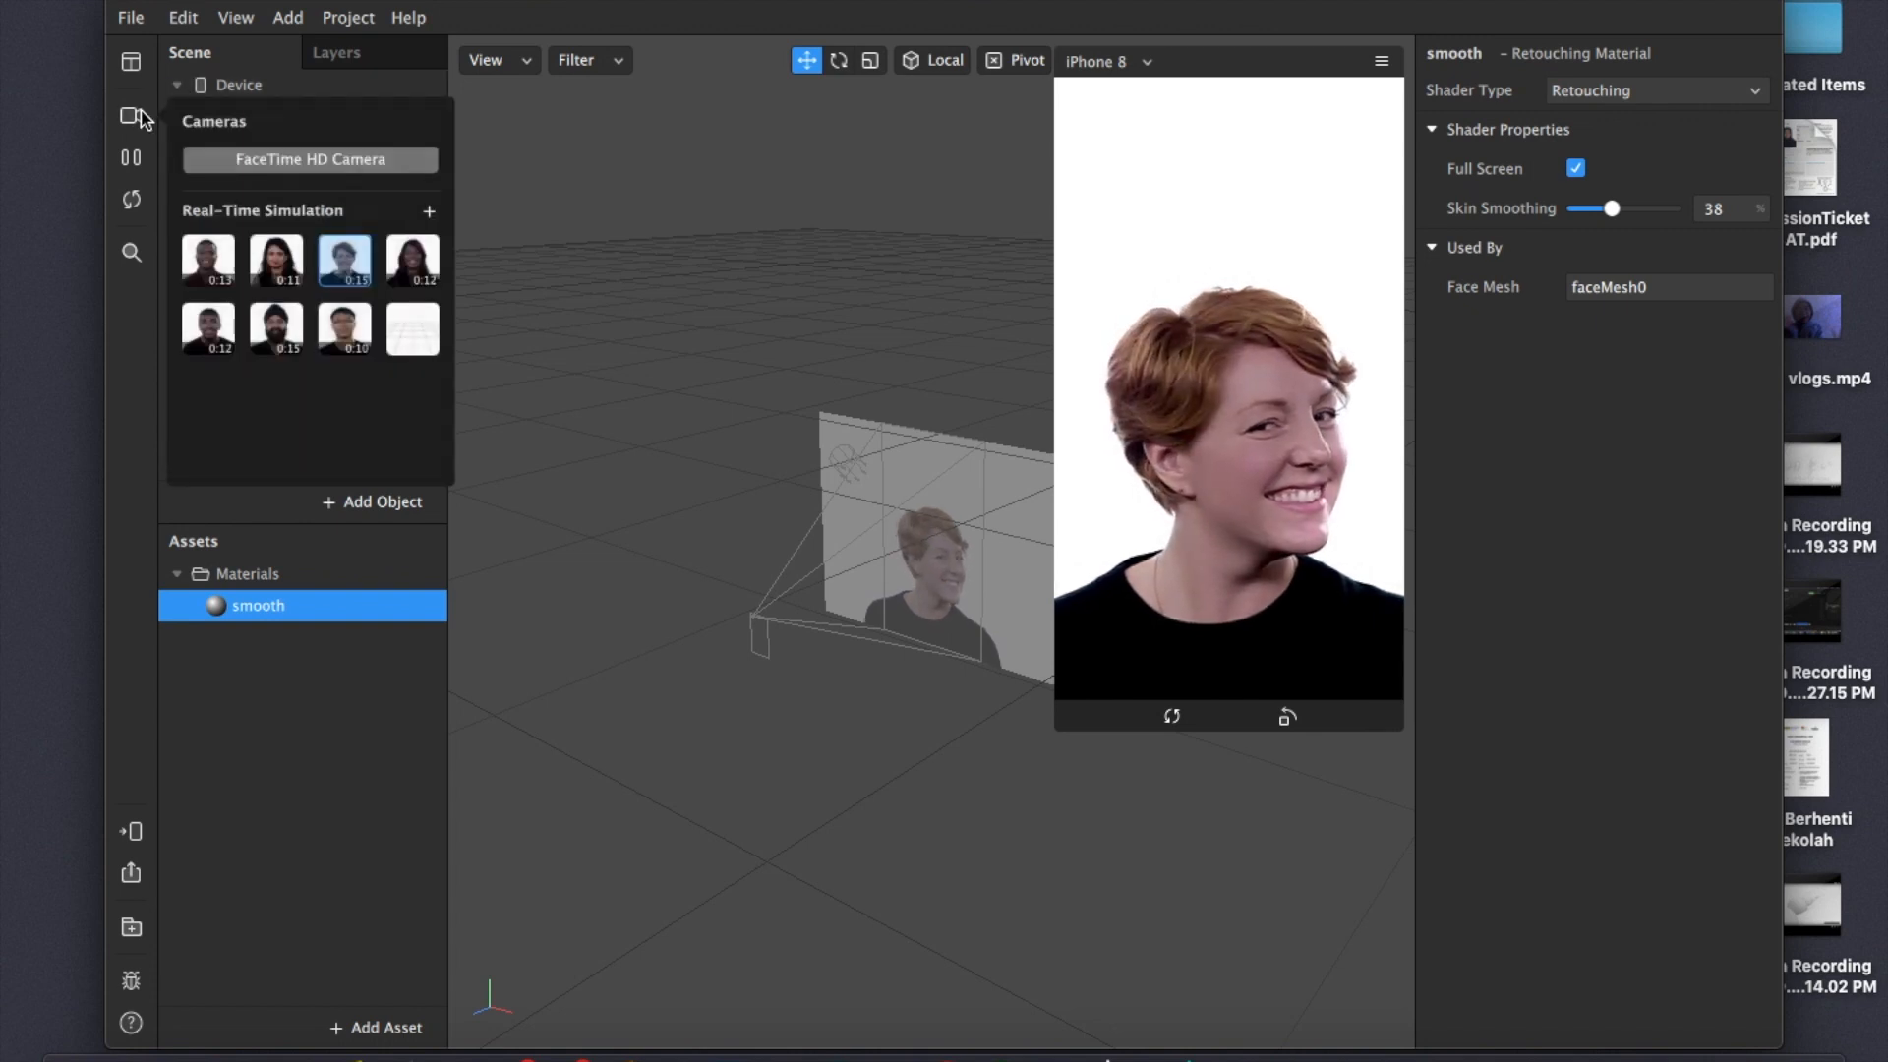
left_click(276, 264)
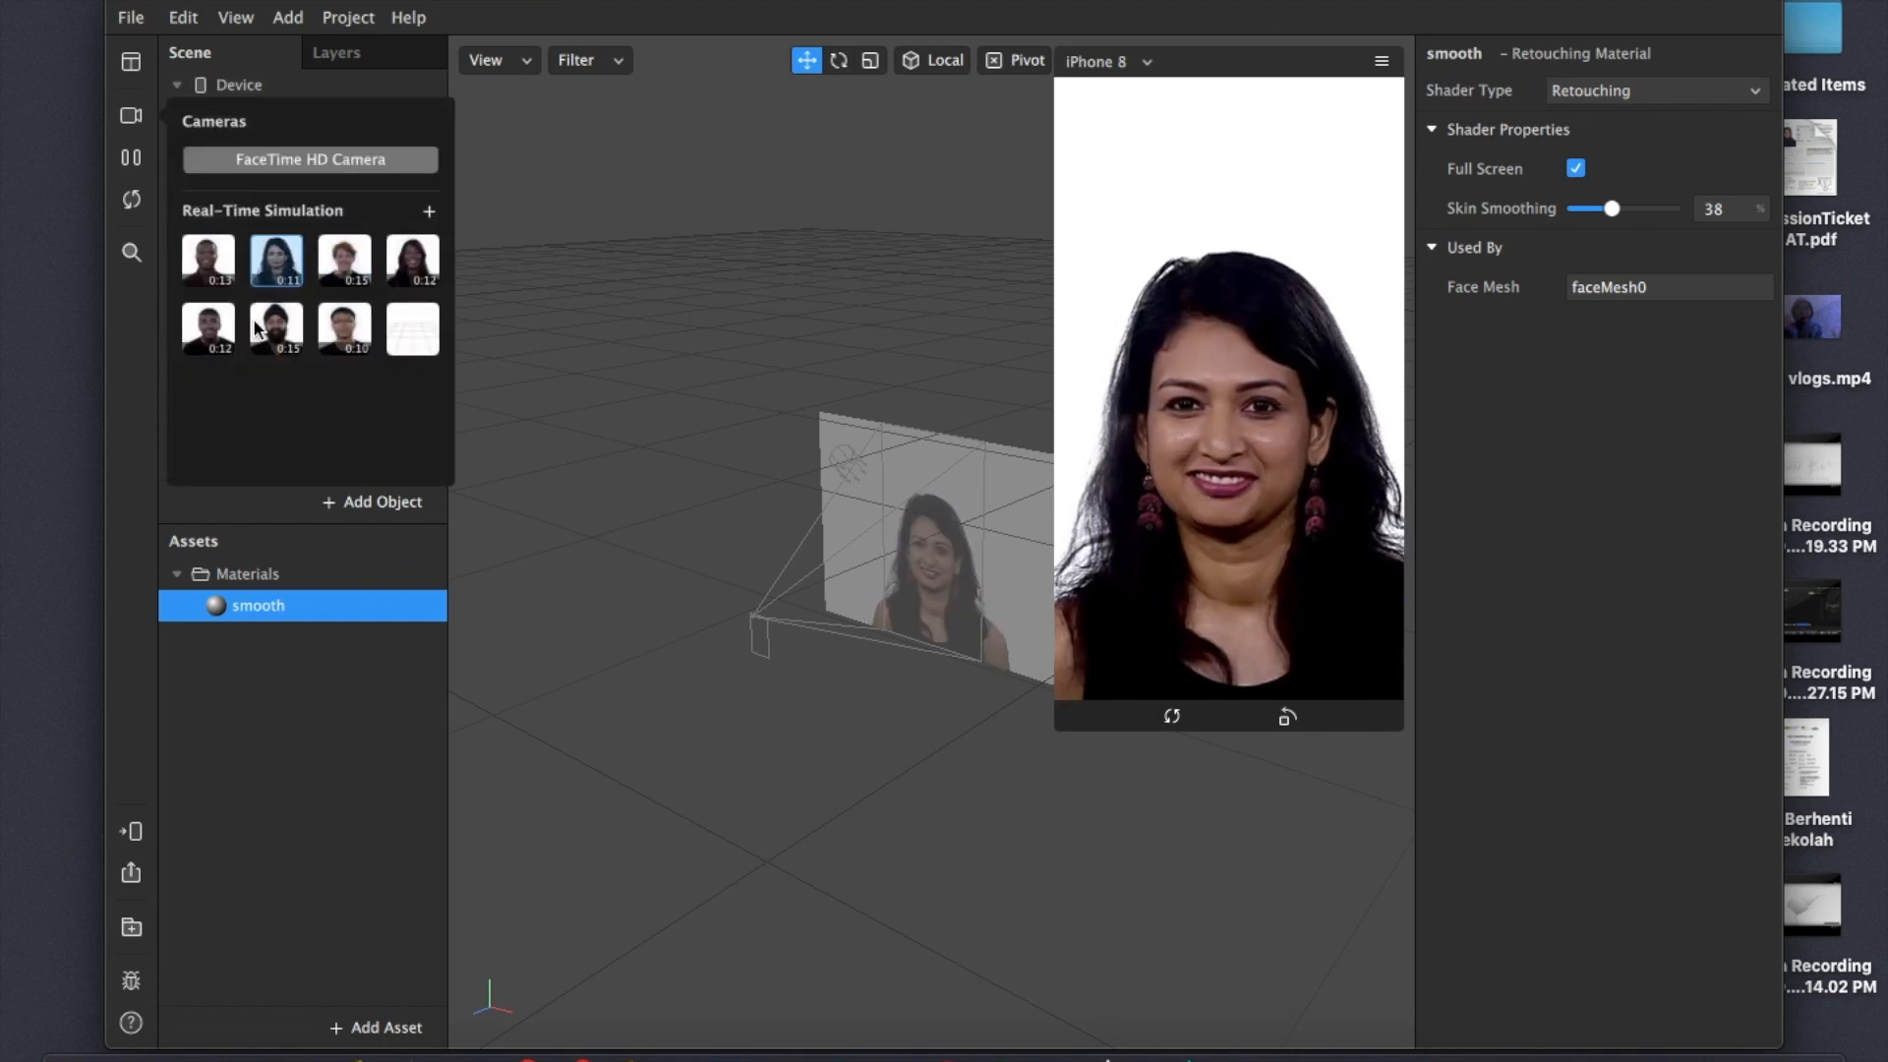
left_click(220, 328)
left_click(412, 259)
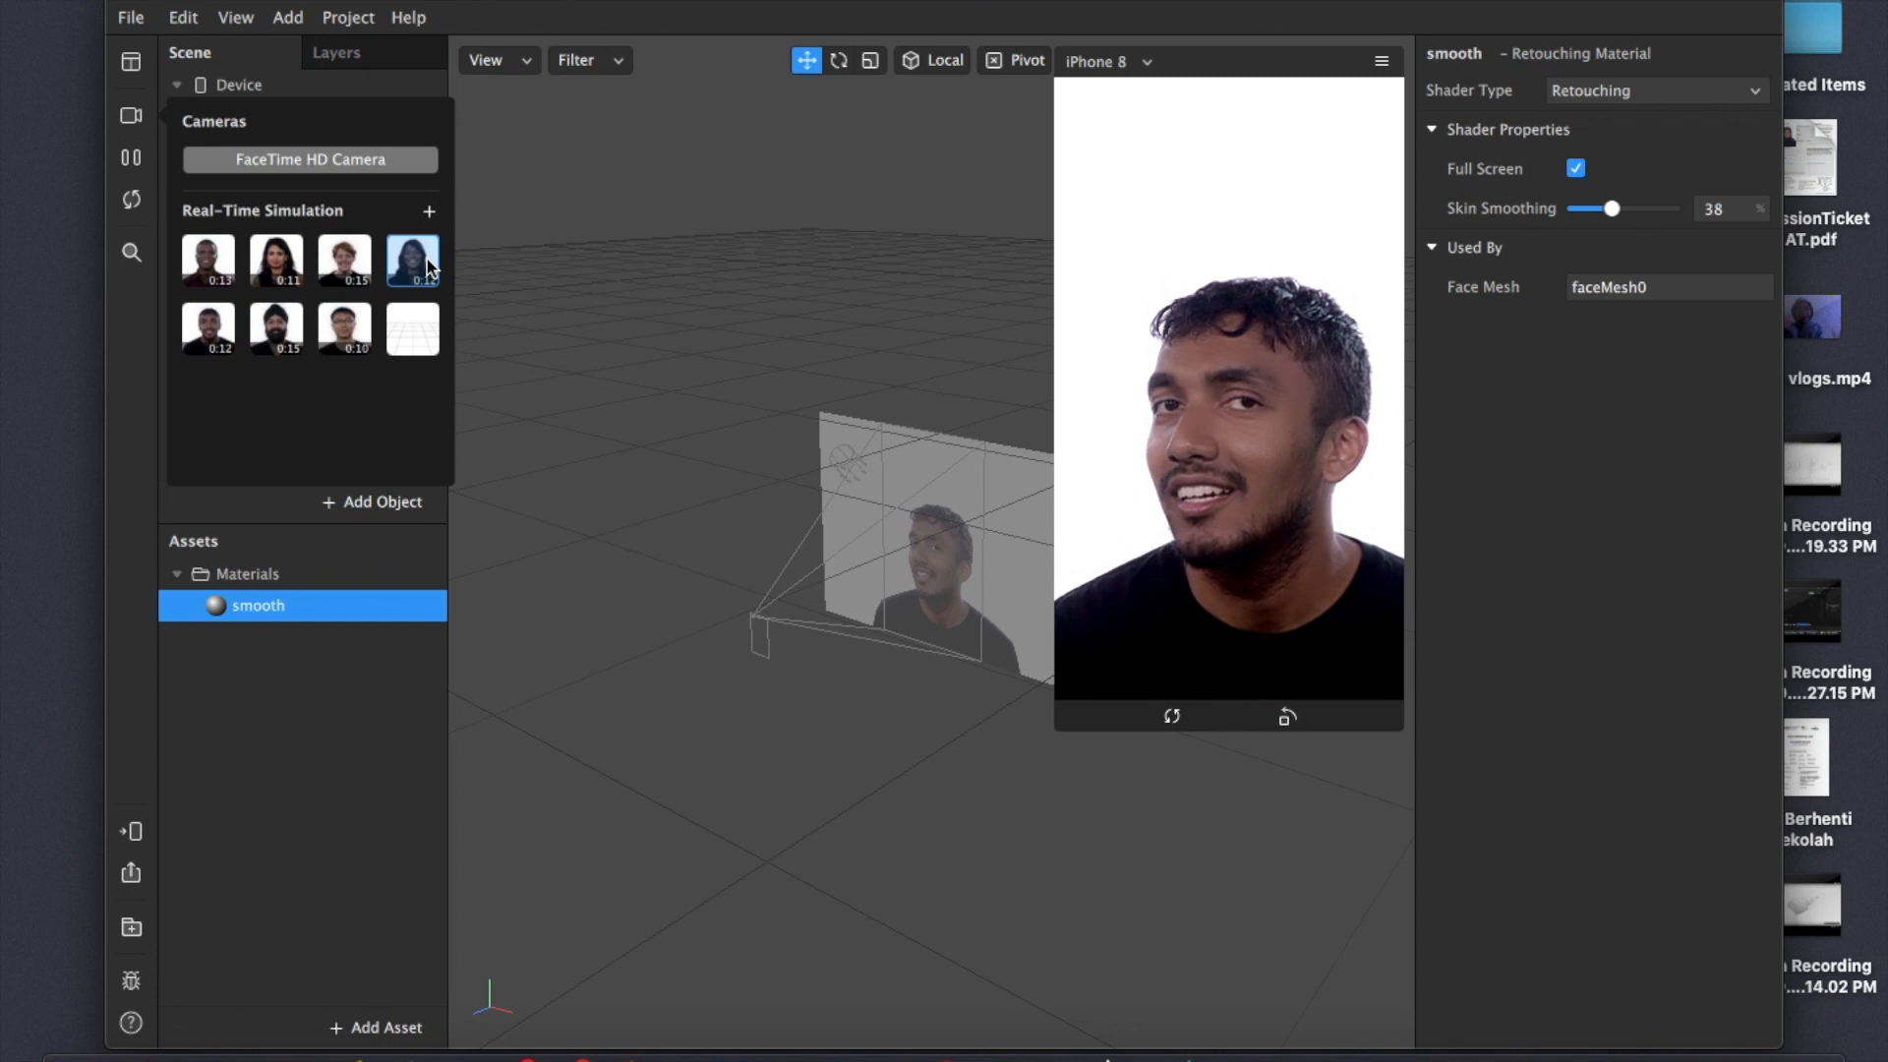
left_click(344, 260)
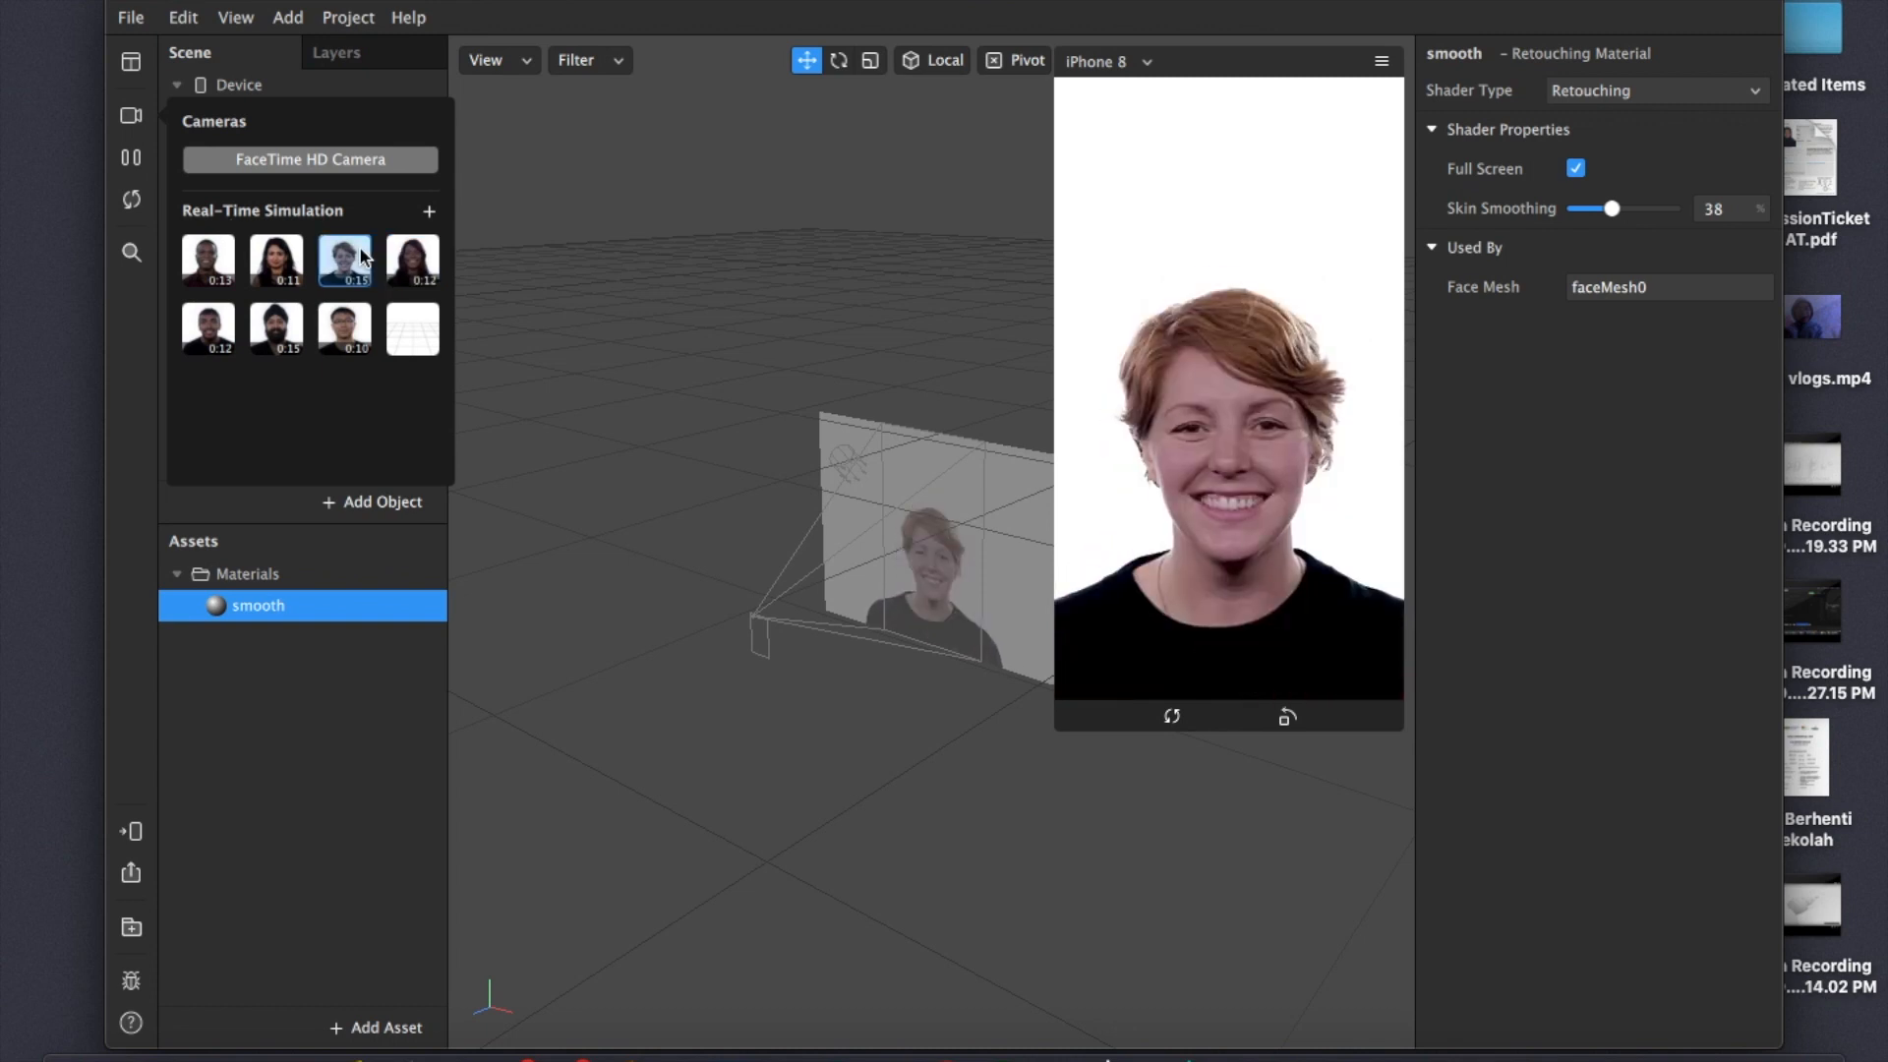
left_click(747, 498)
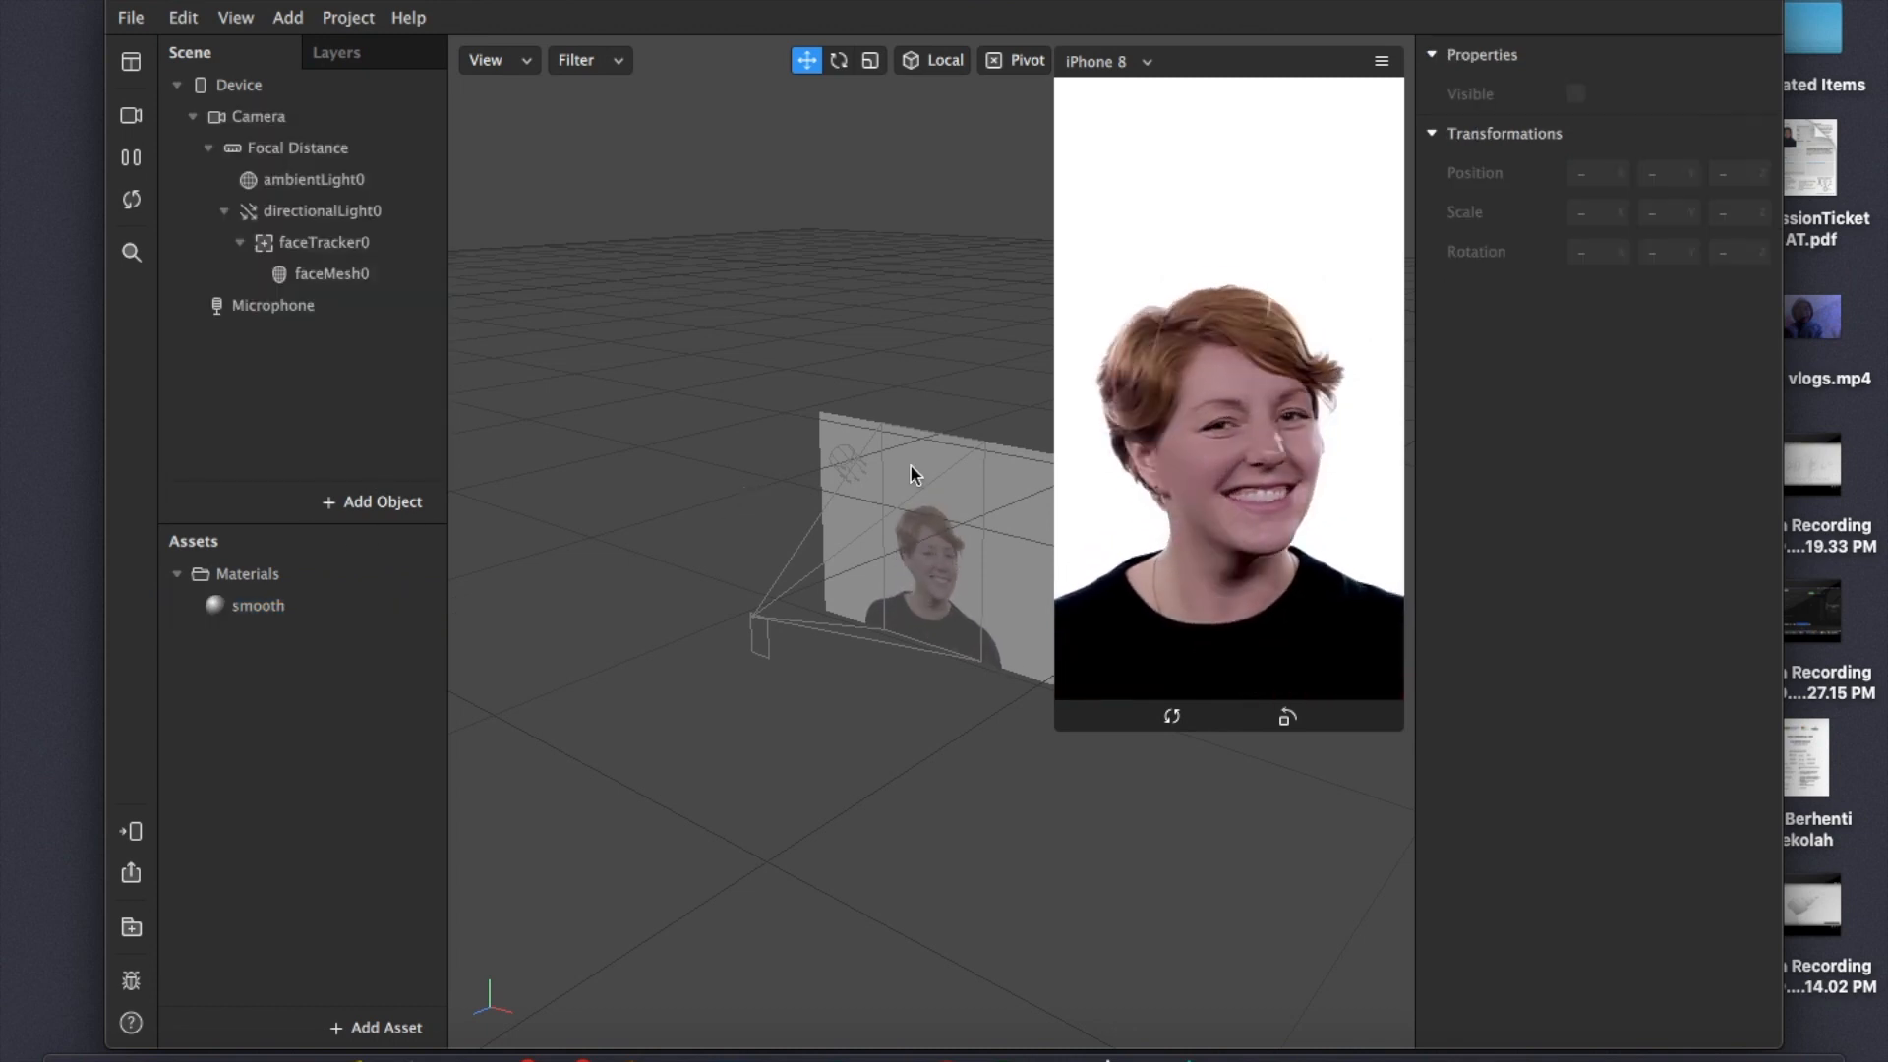
Add a second face mesh under the existing faceMesh0 and create a new material for it
right_click(364, 285)
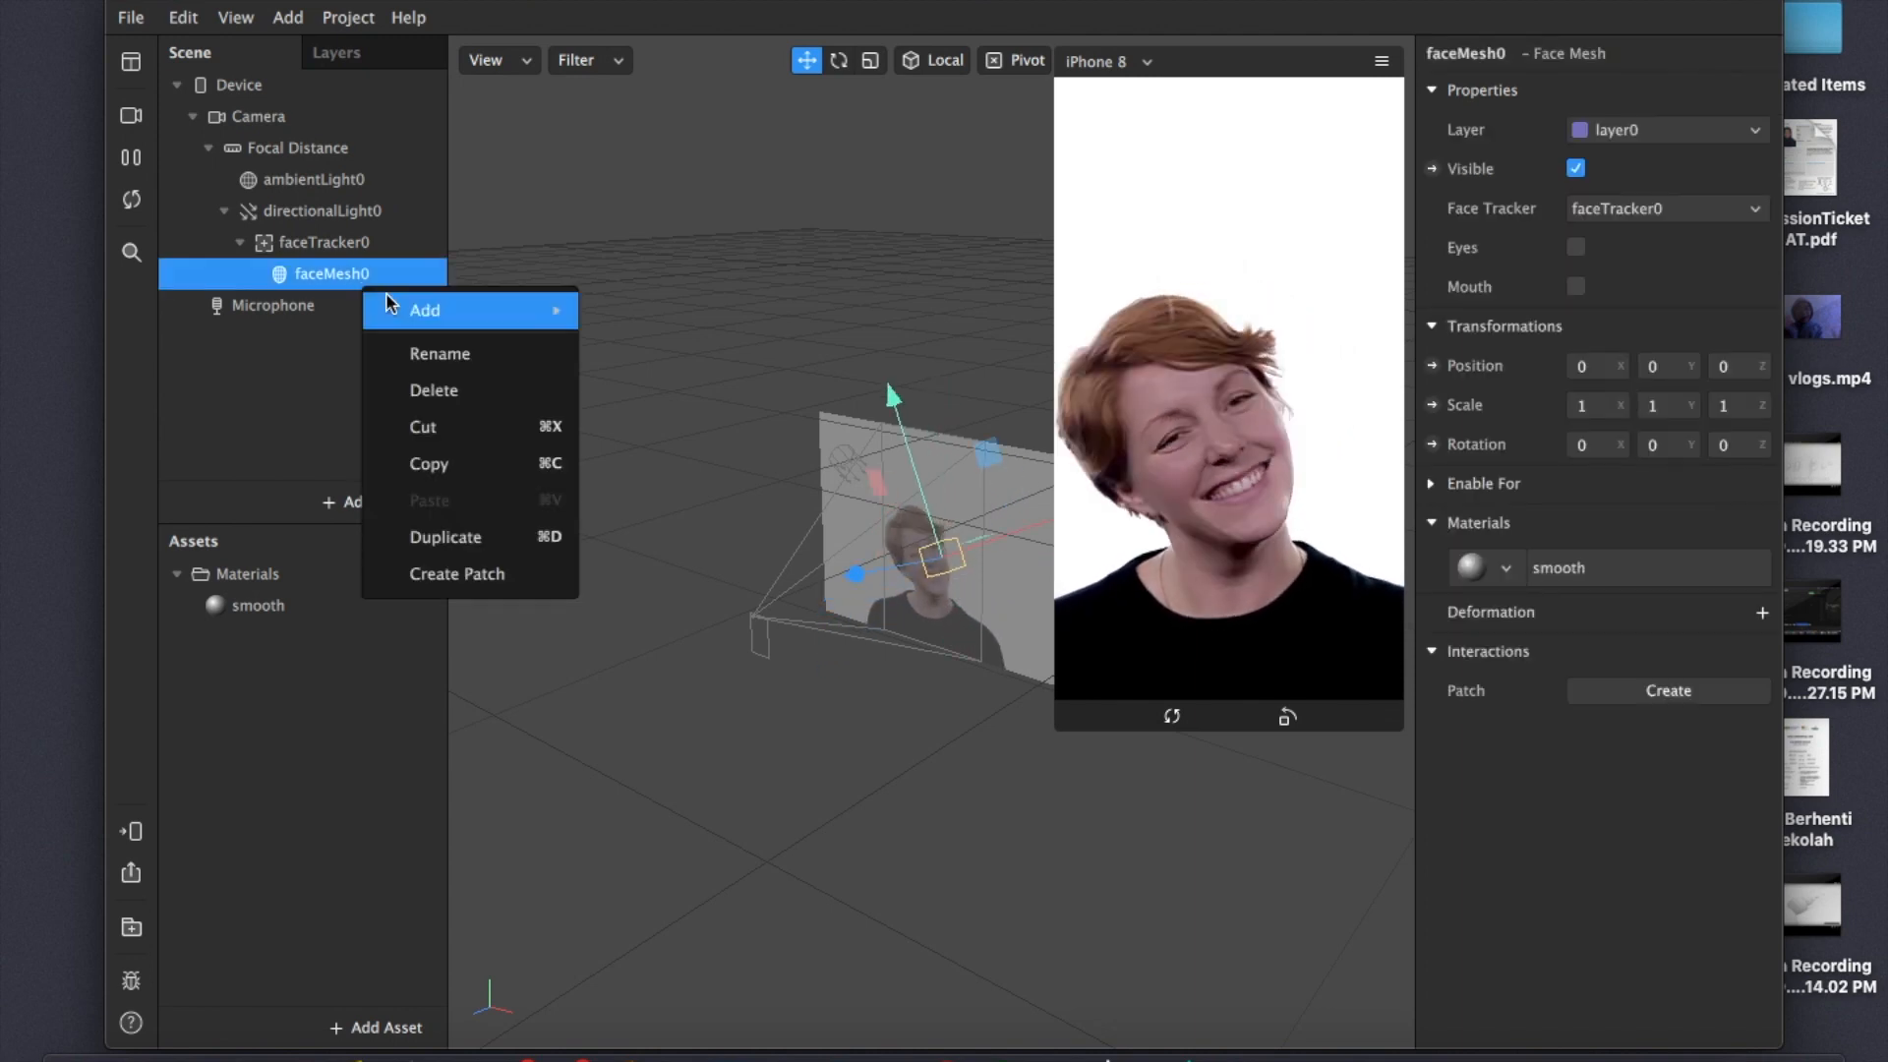
mouse_move(423, 312)
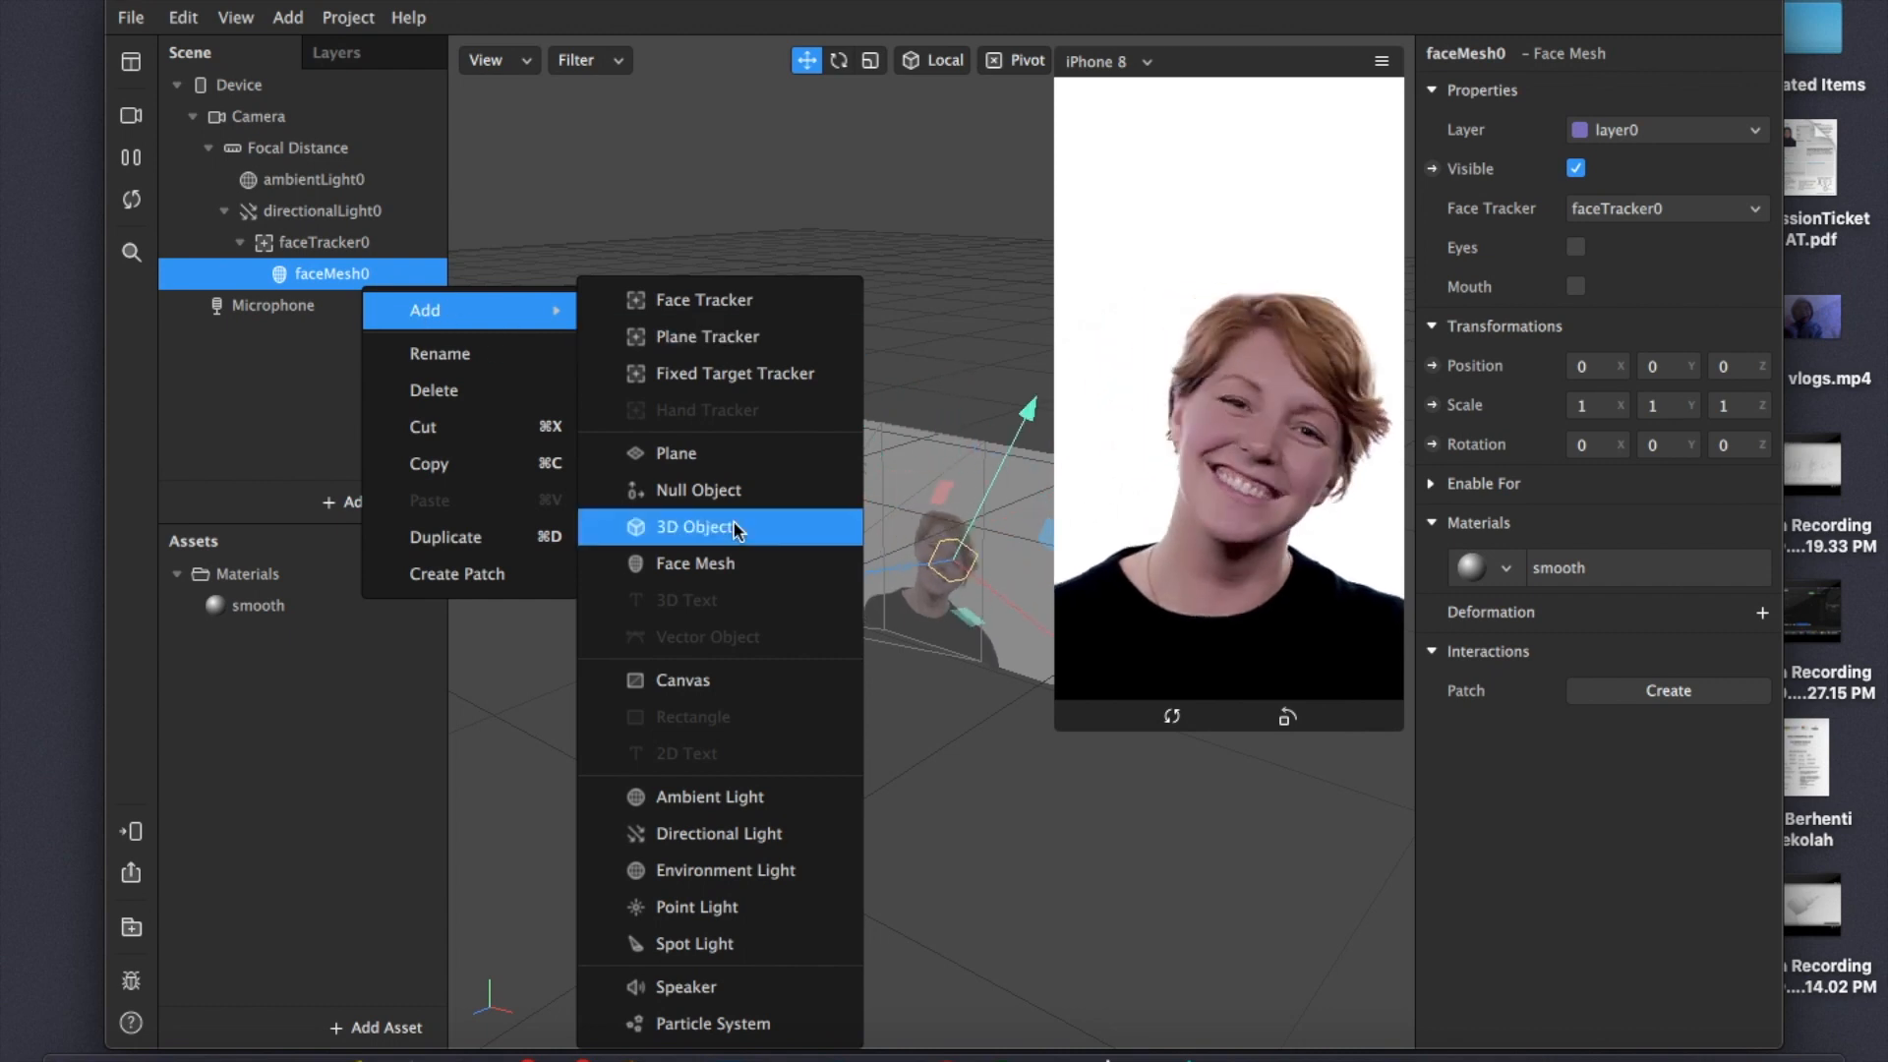
left_click(739, 568)
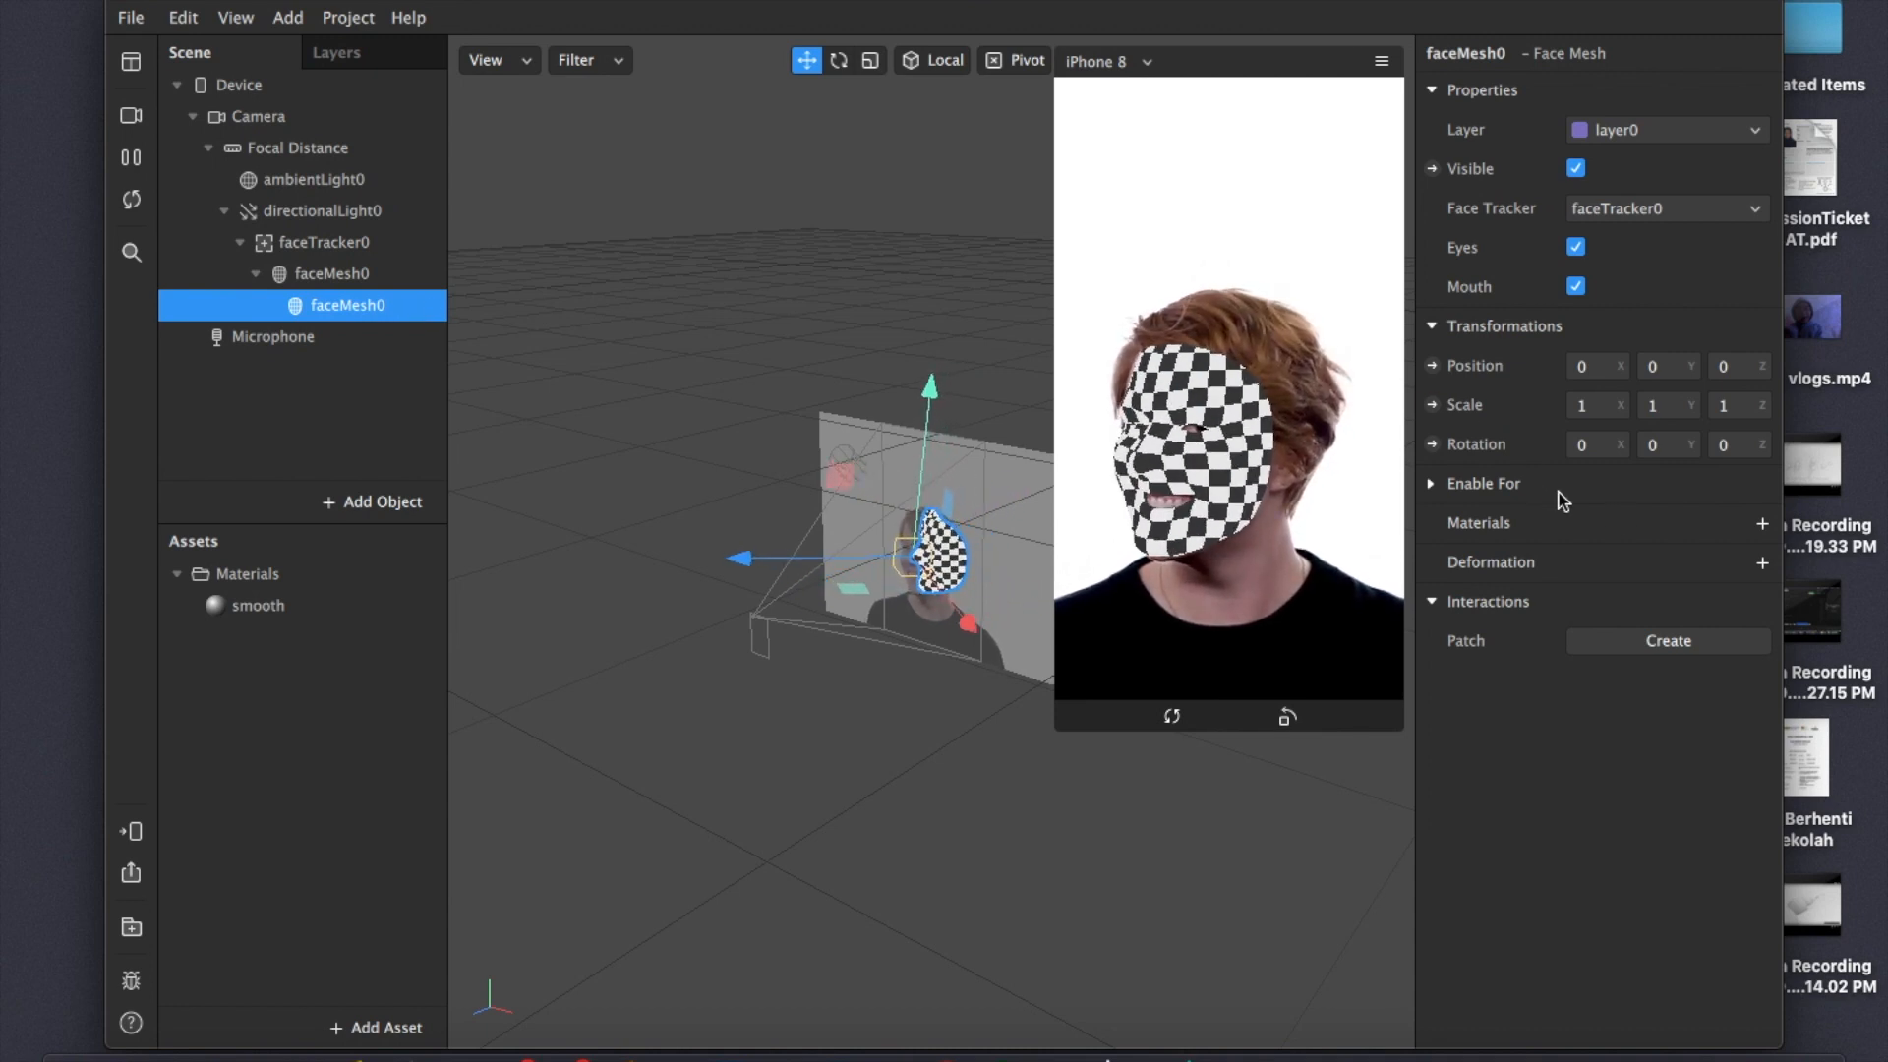
left_click(1762, 527)
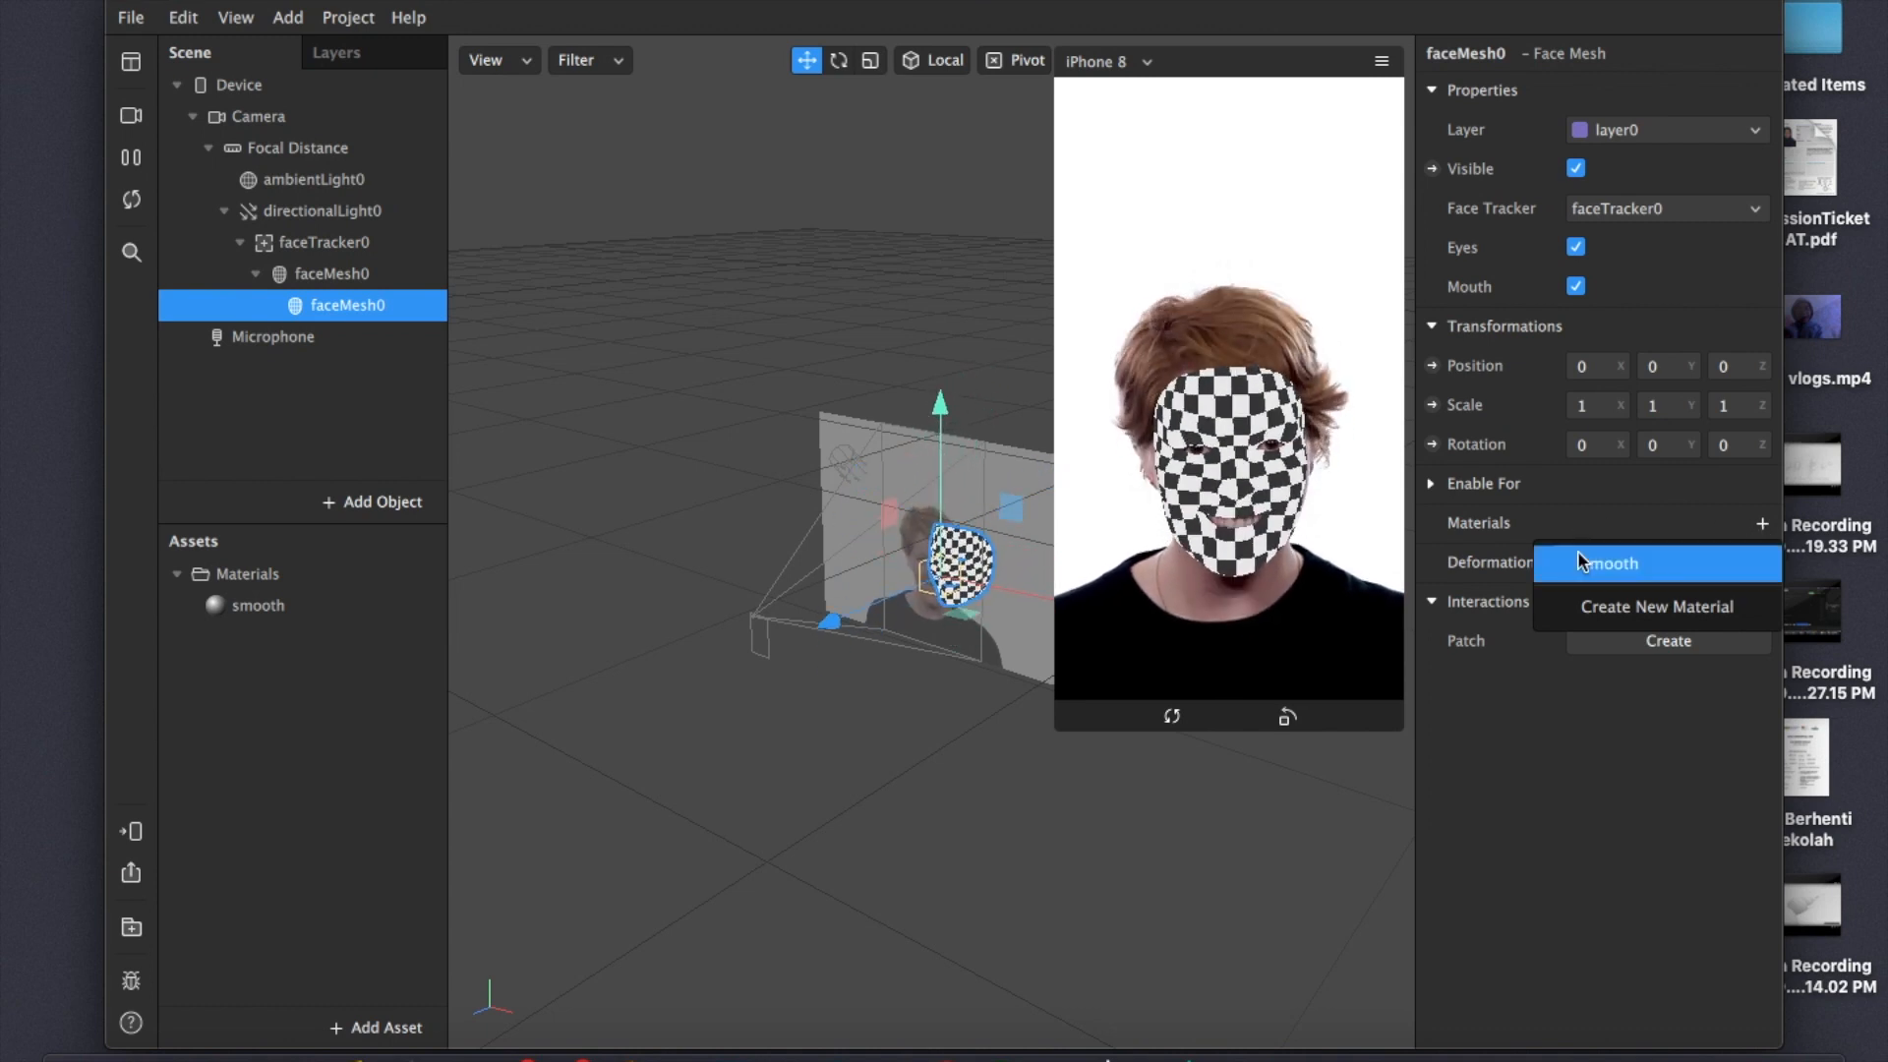
left_click(1591, 608)
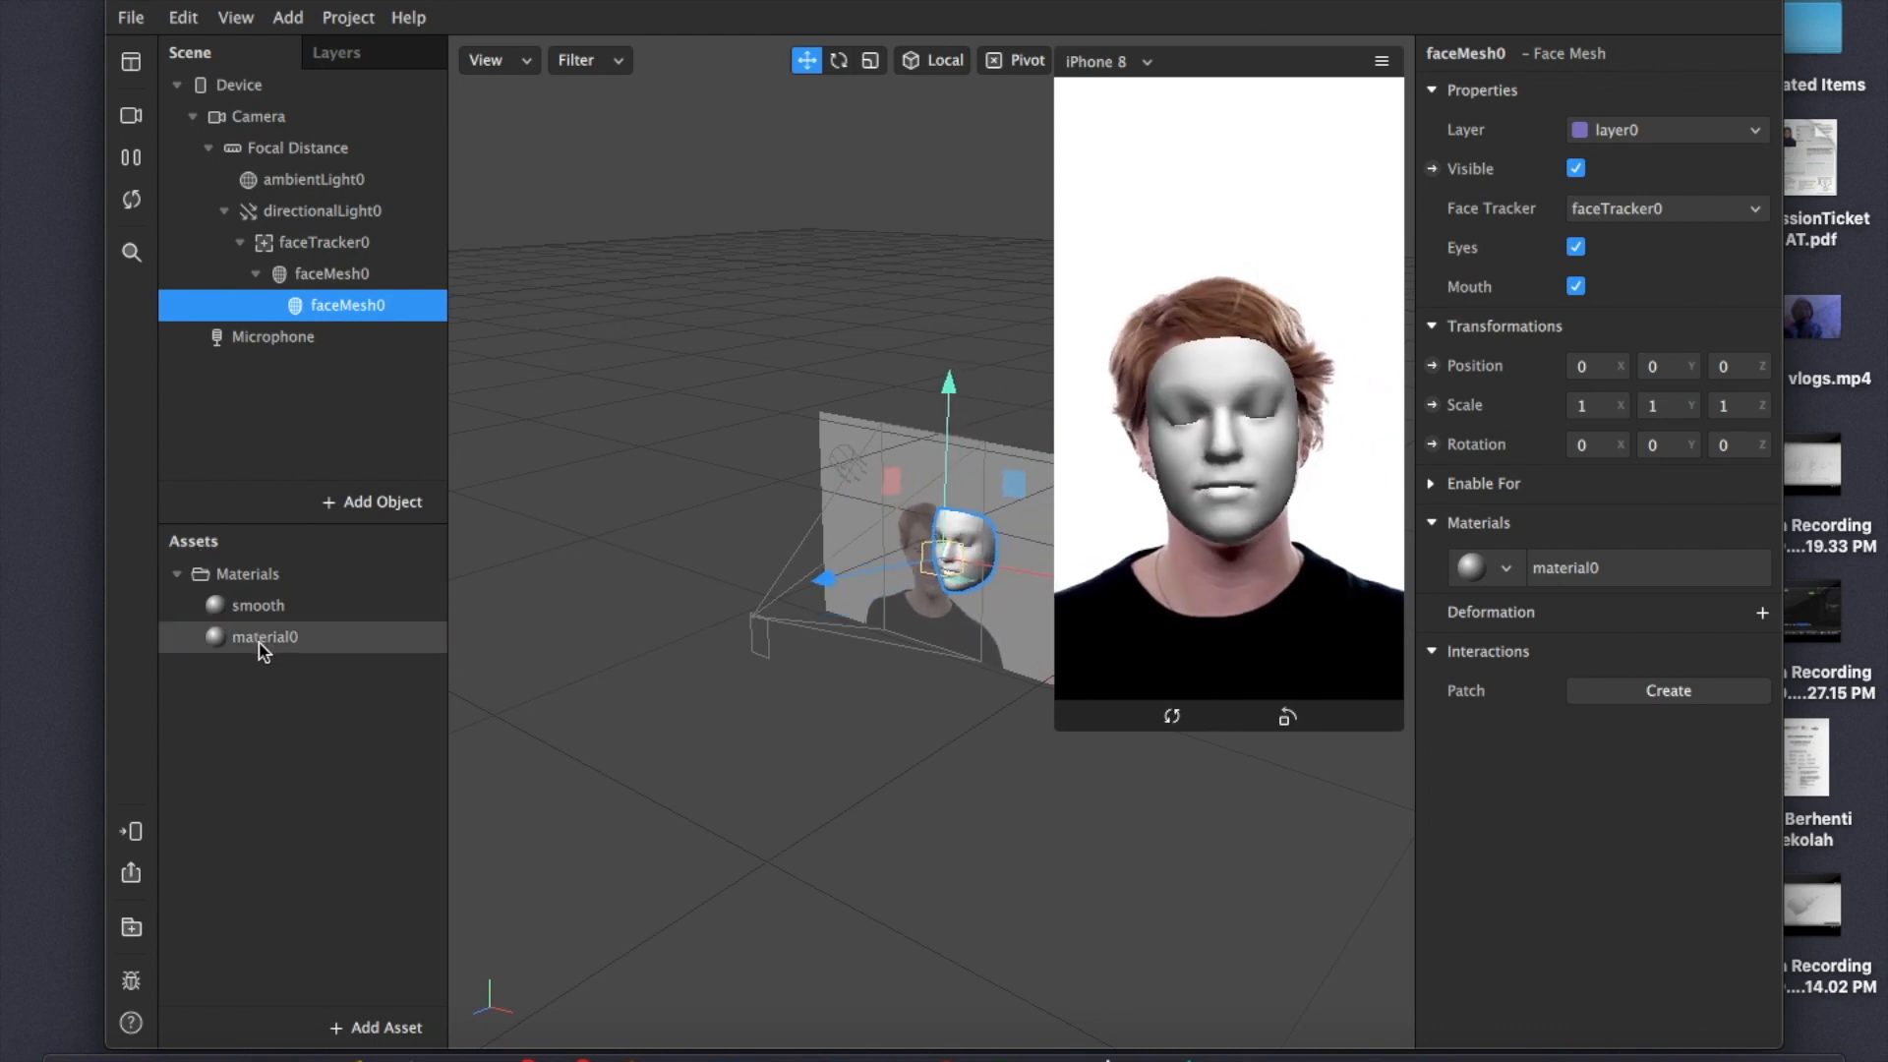
Rename the second face mesh's material as "mask"
left_click(320, 647)
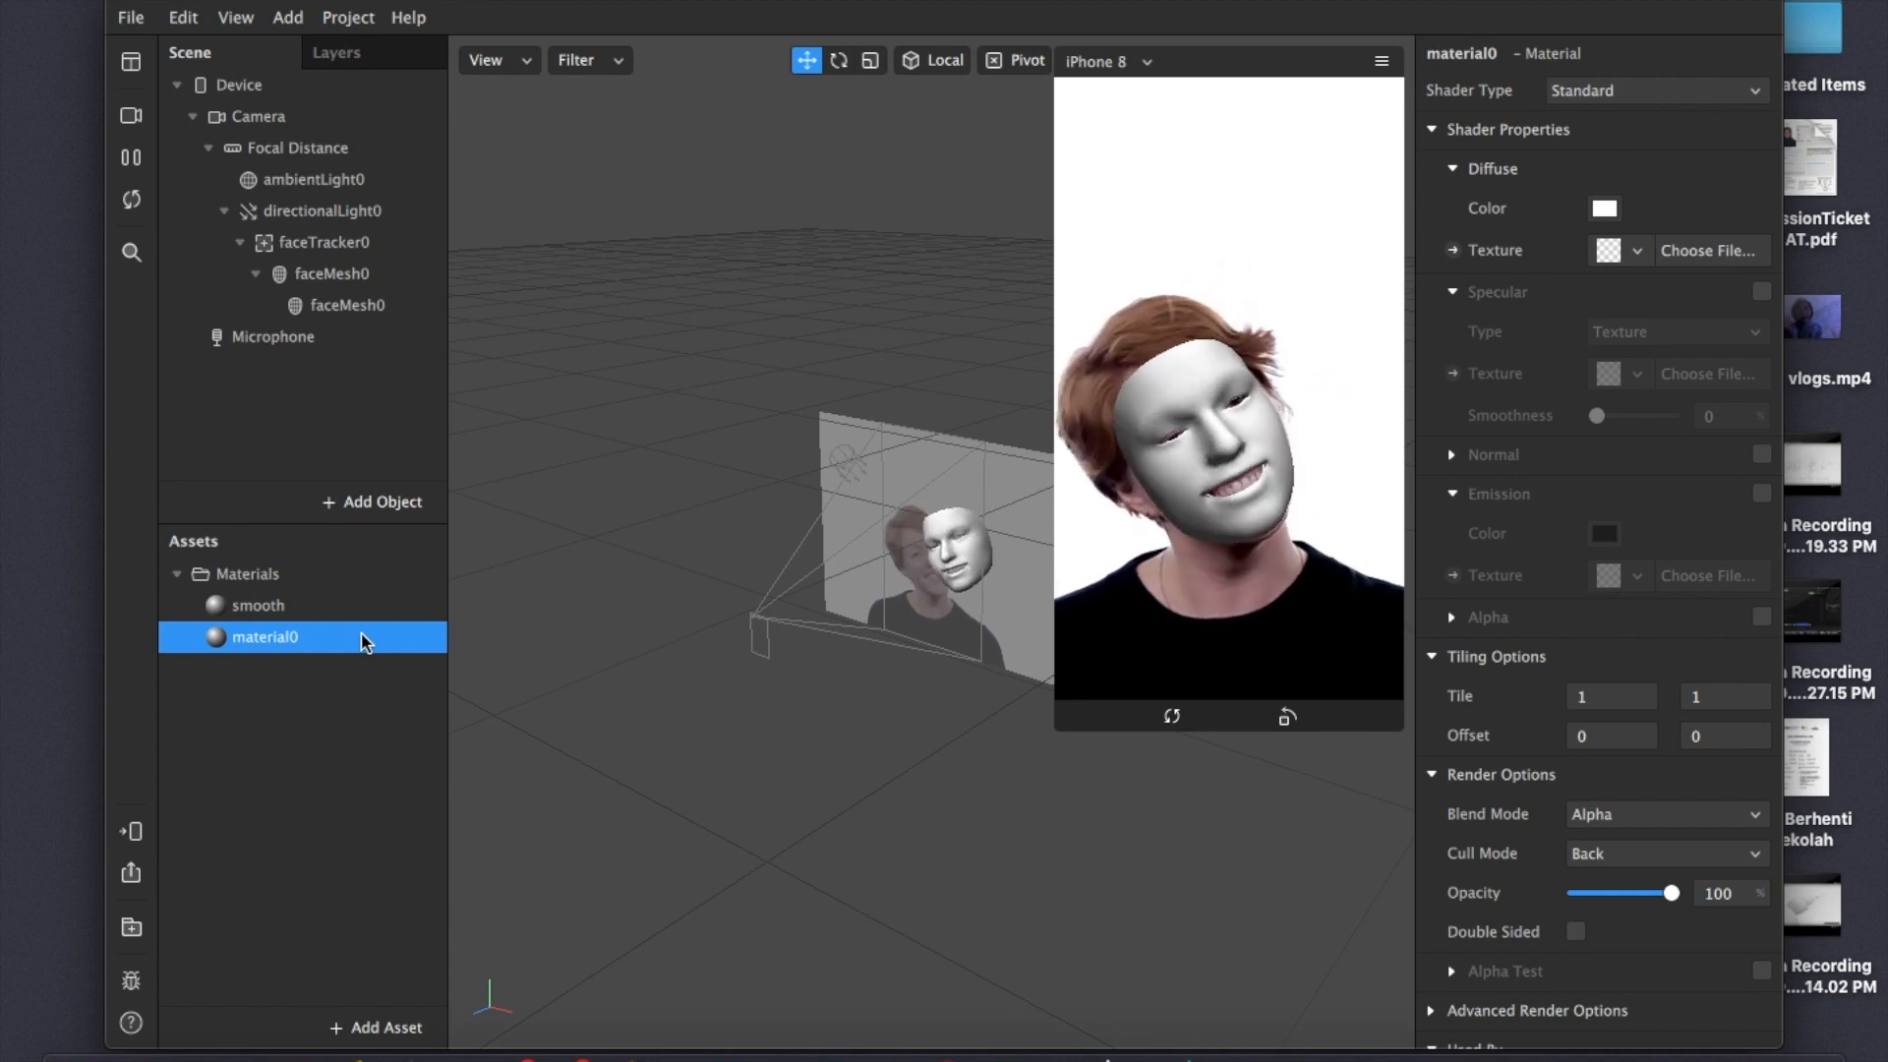
double_click(366, 642)
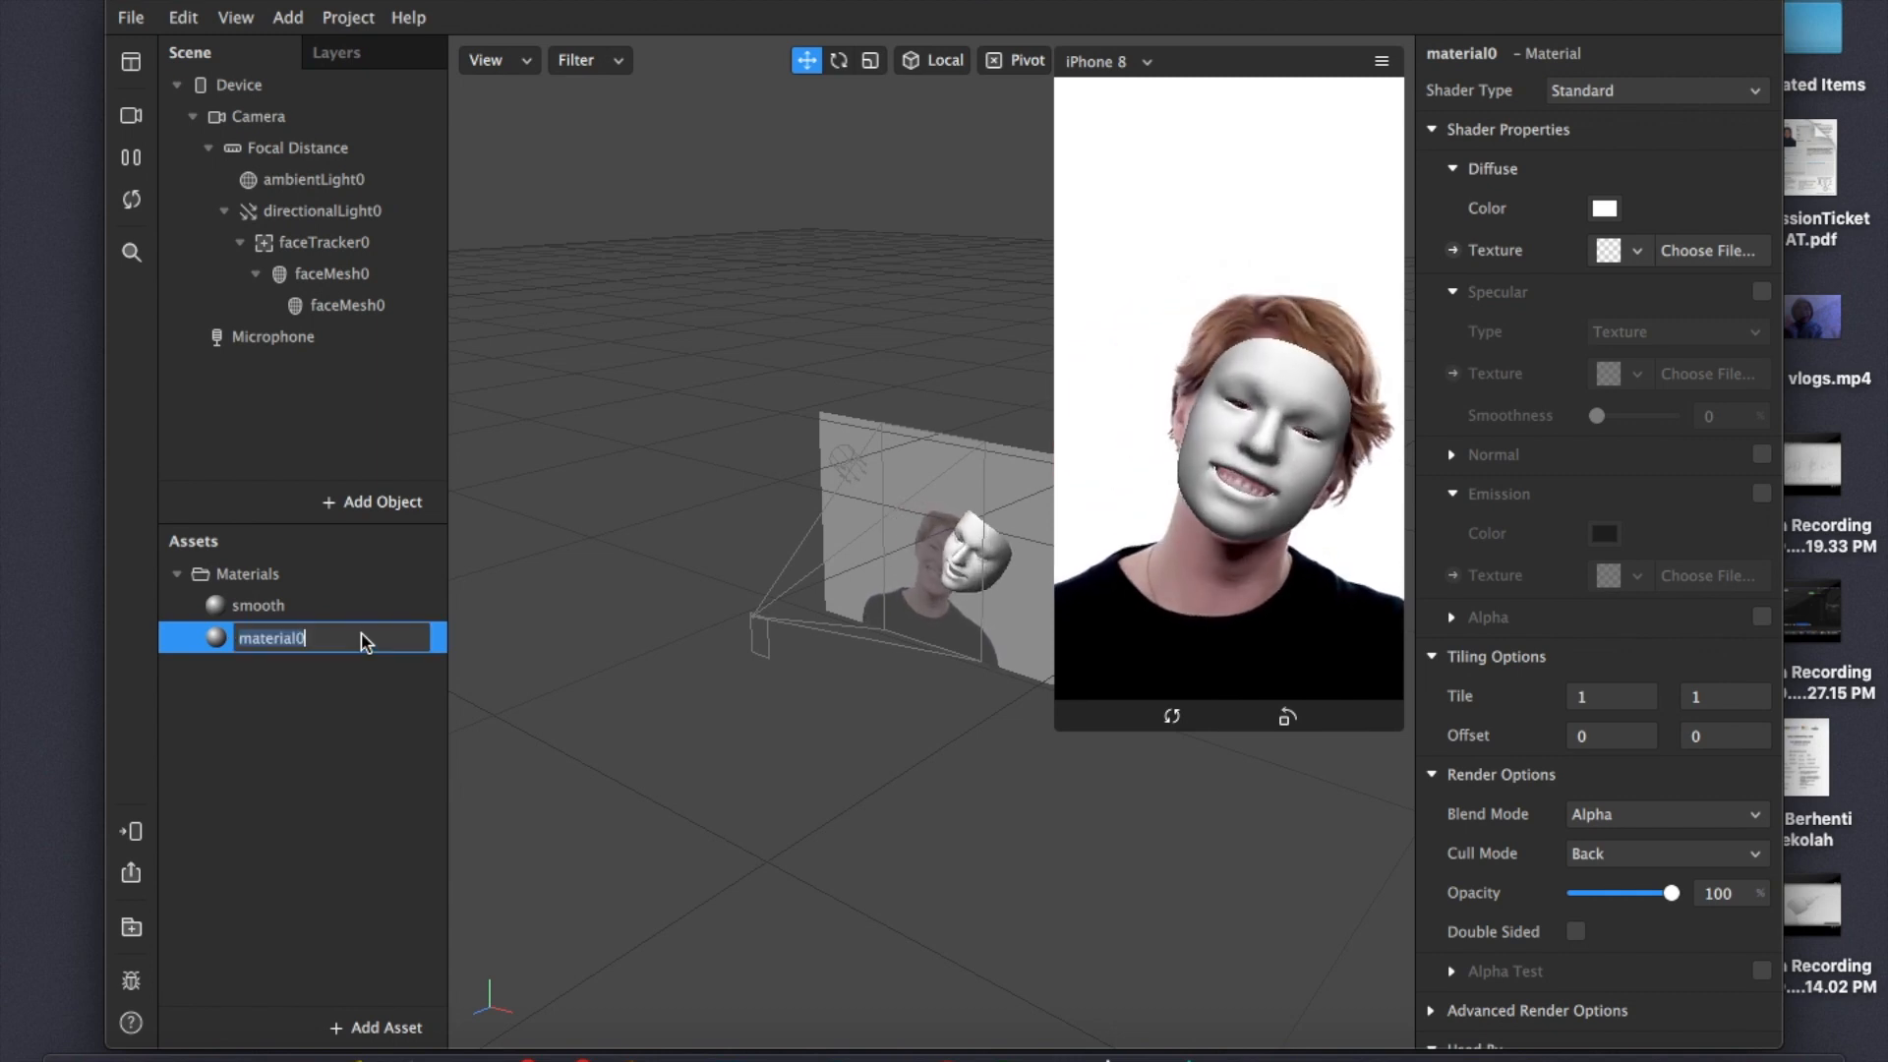
type("mask")
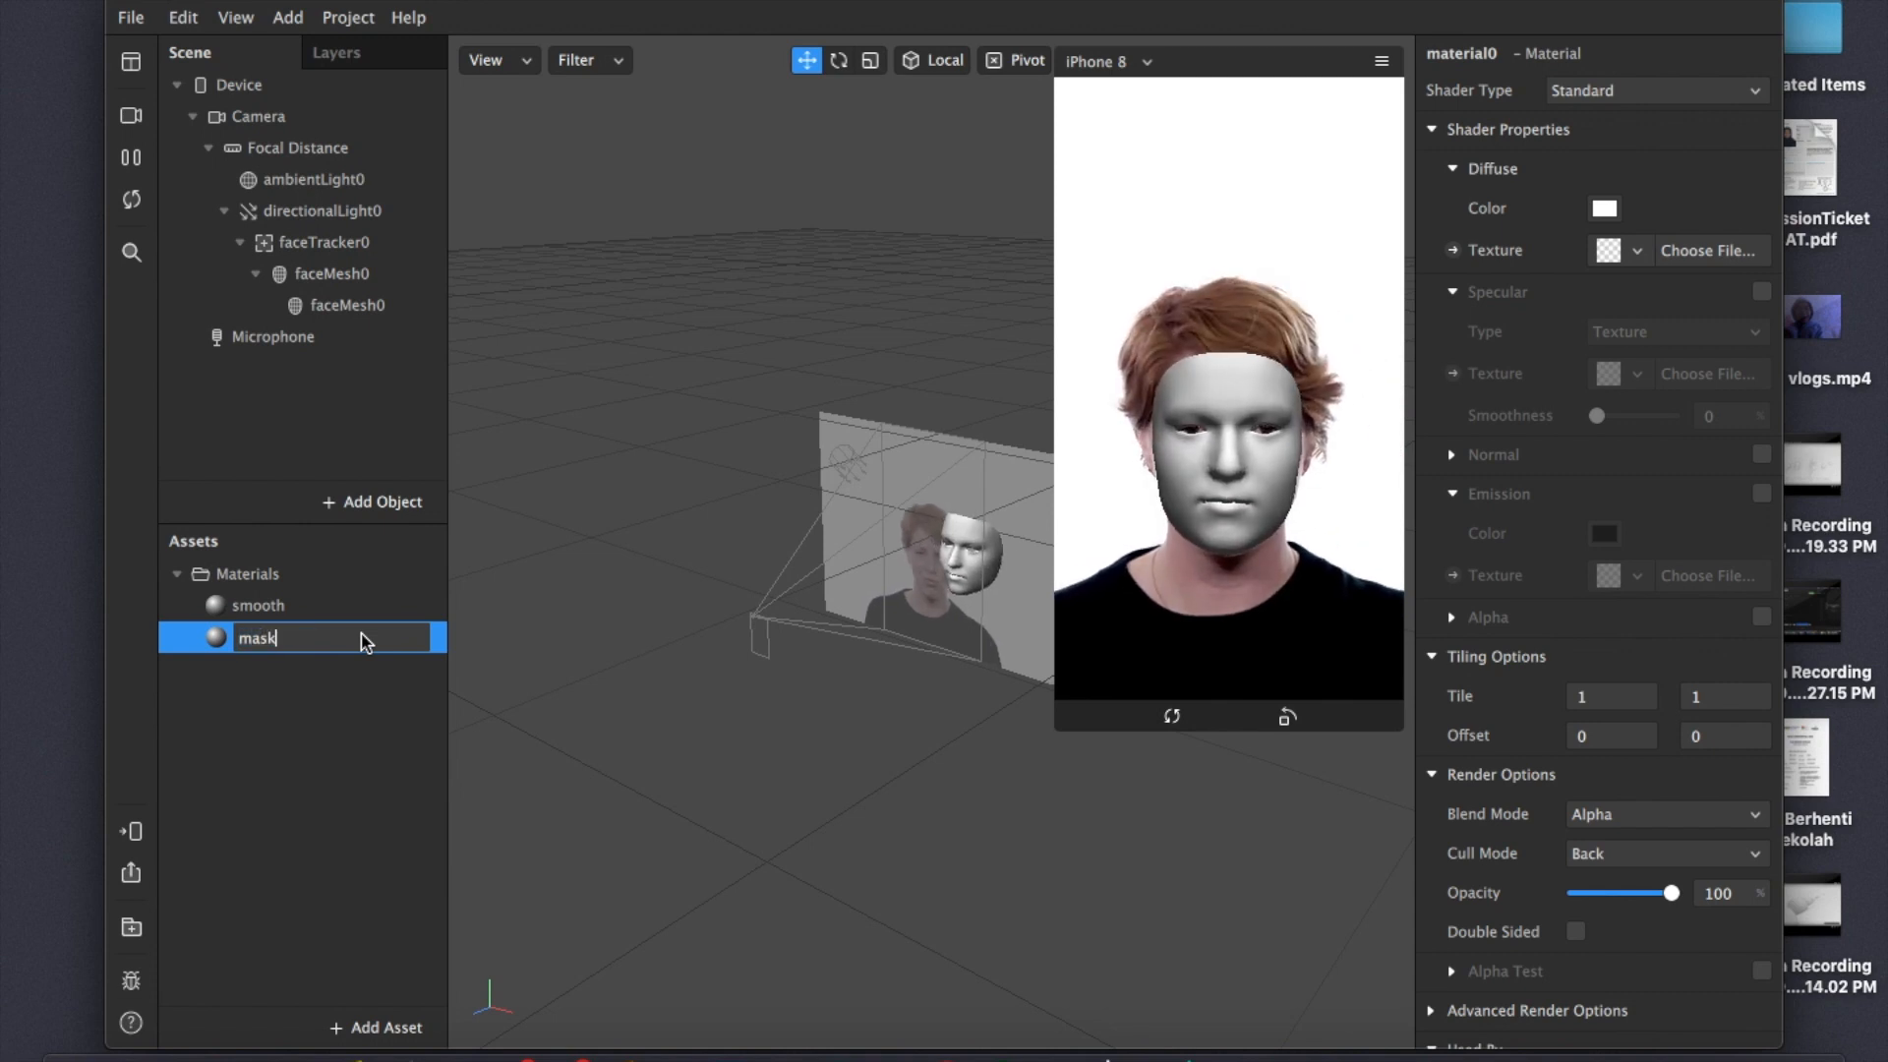
left_click(350, 675)
Set the mask material's shader type to Face Paint
left_click(311, 641)
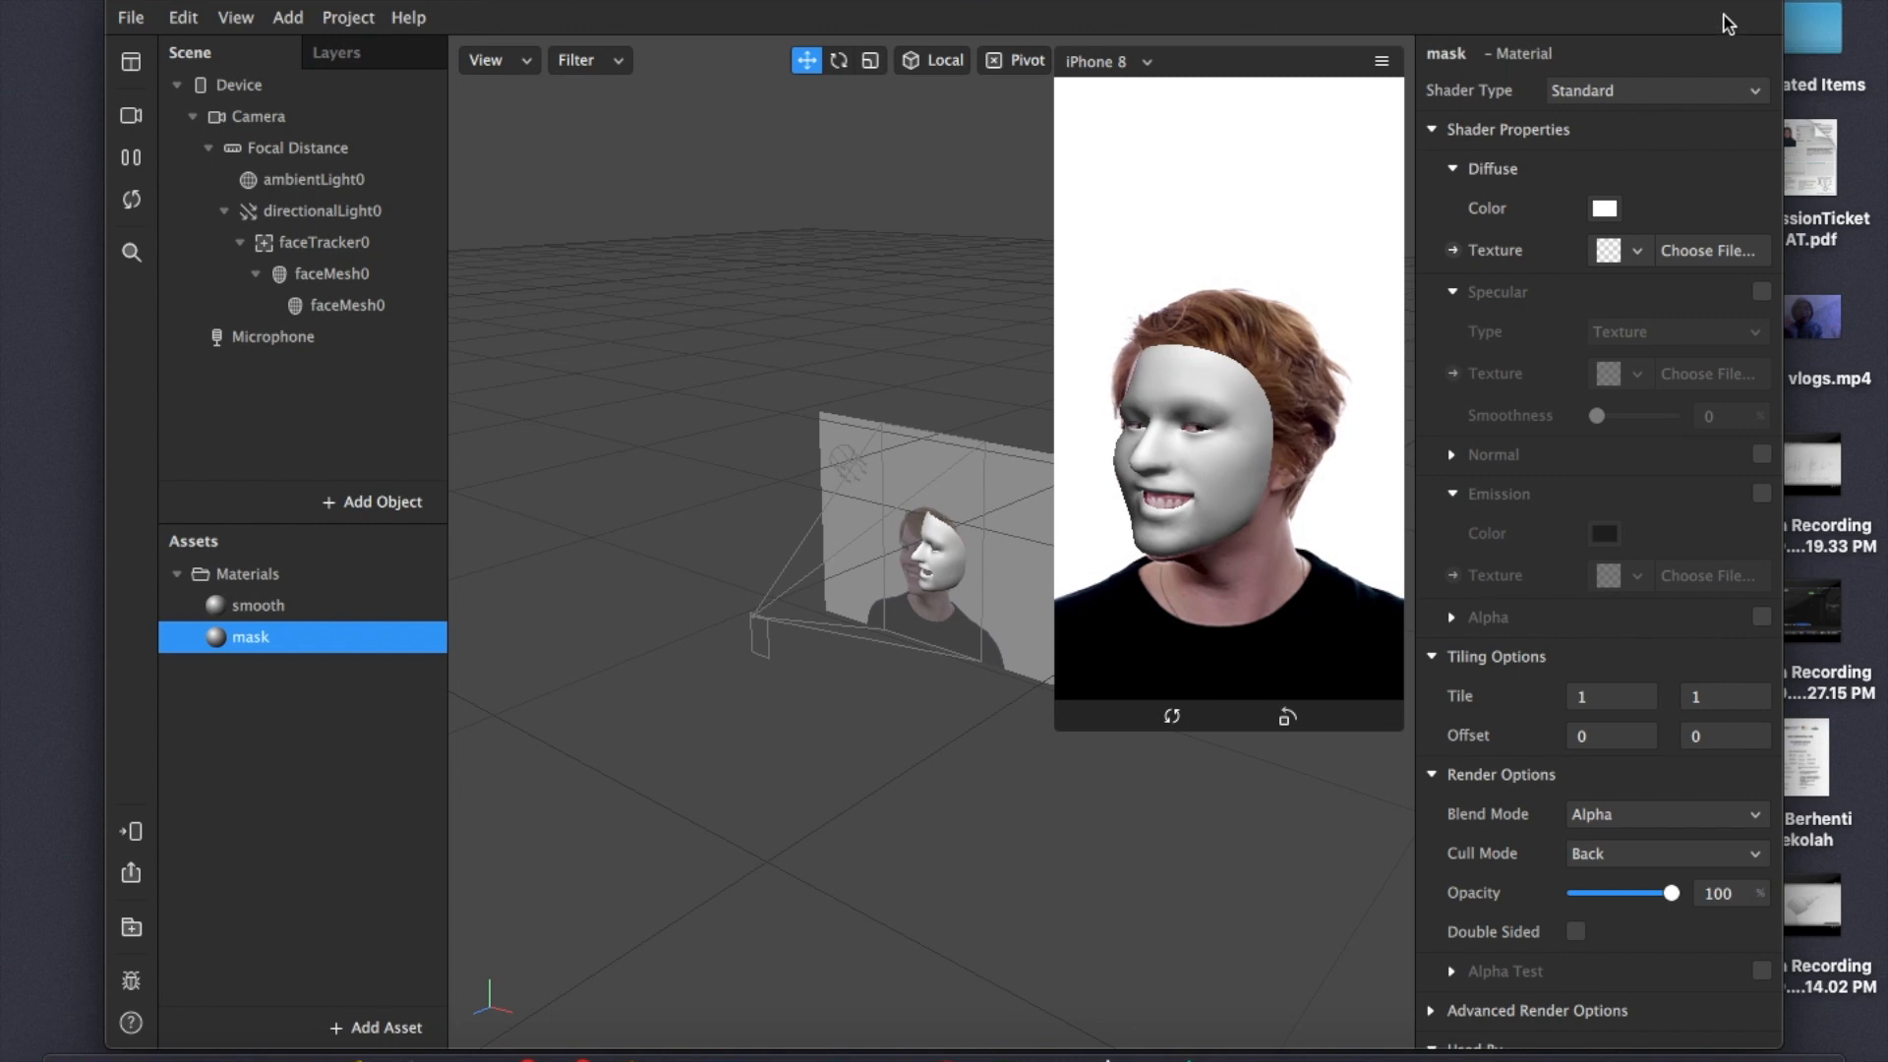
left_click(1702, 93)
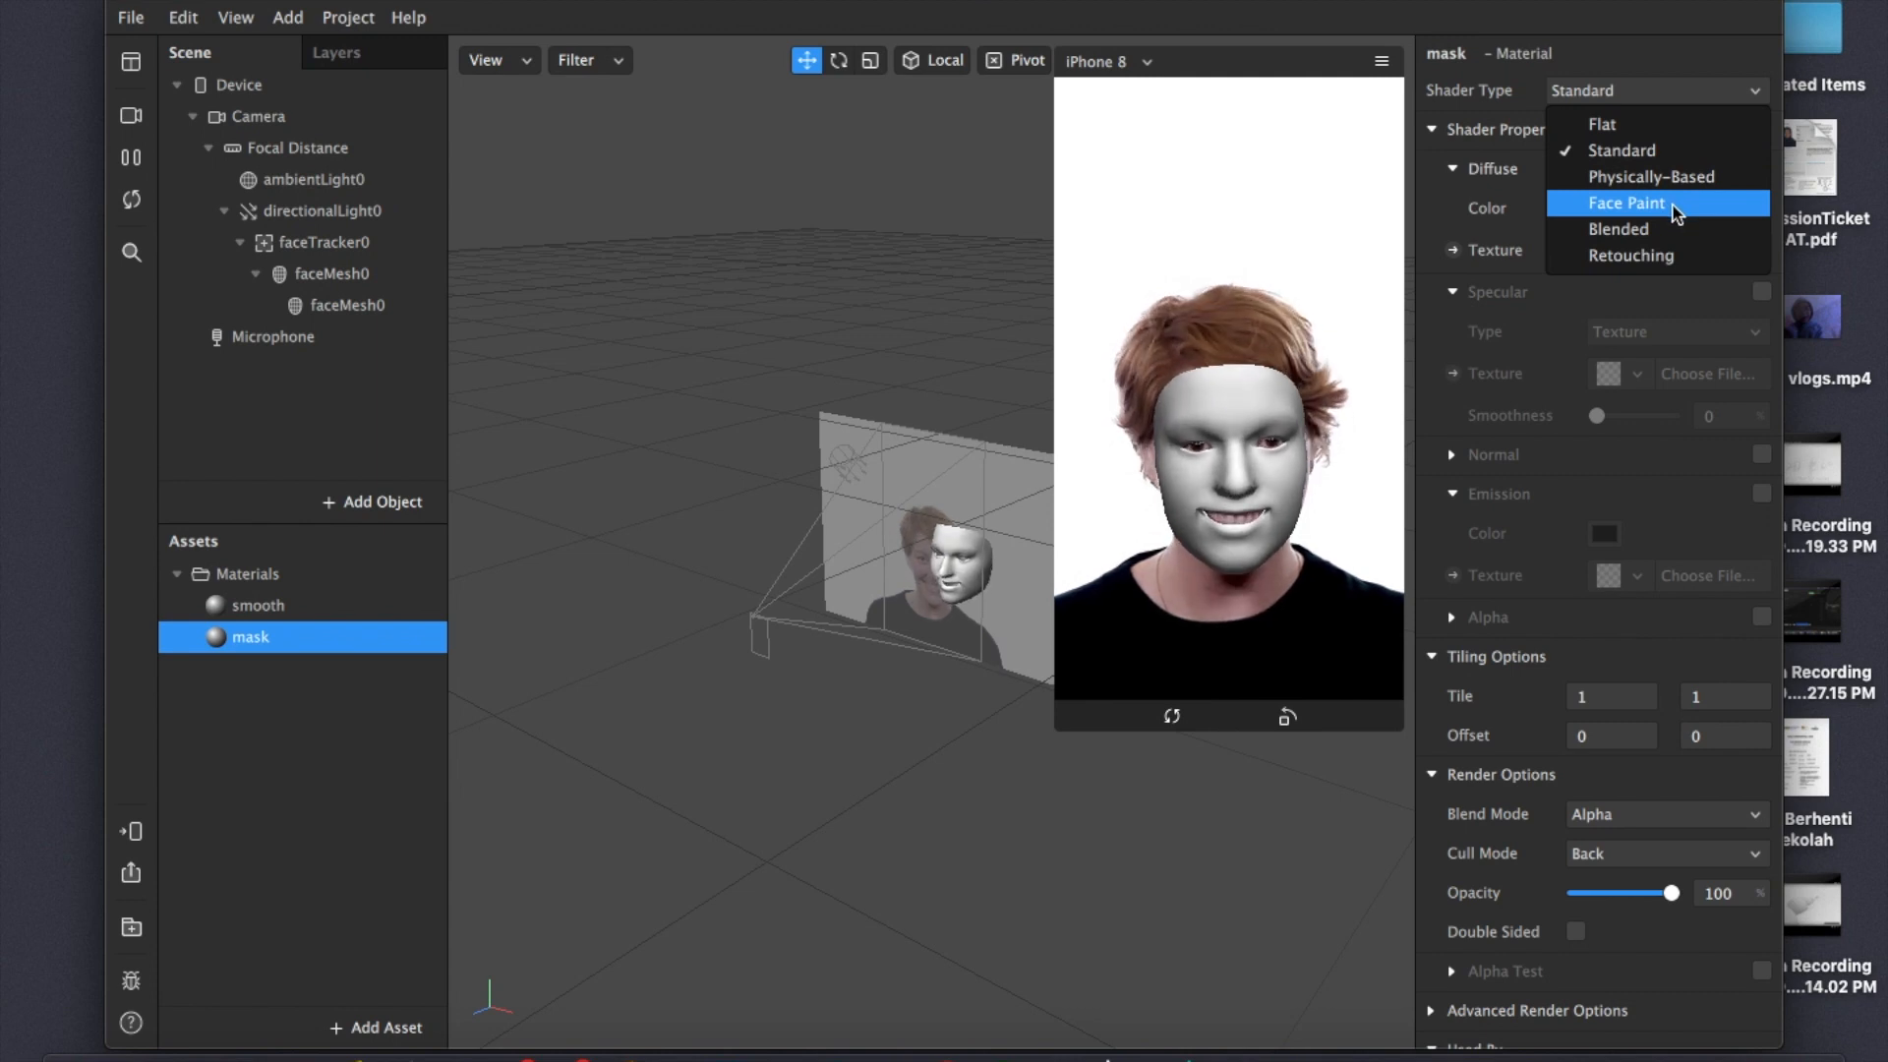
left_click(1627, 202)
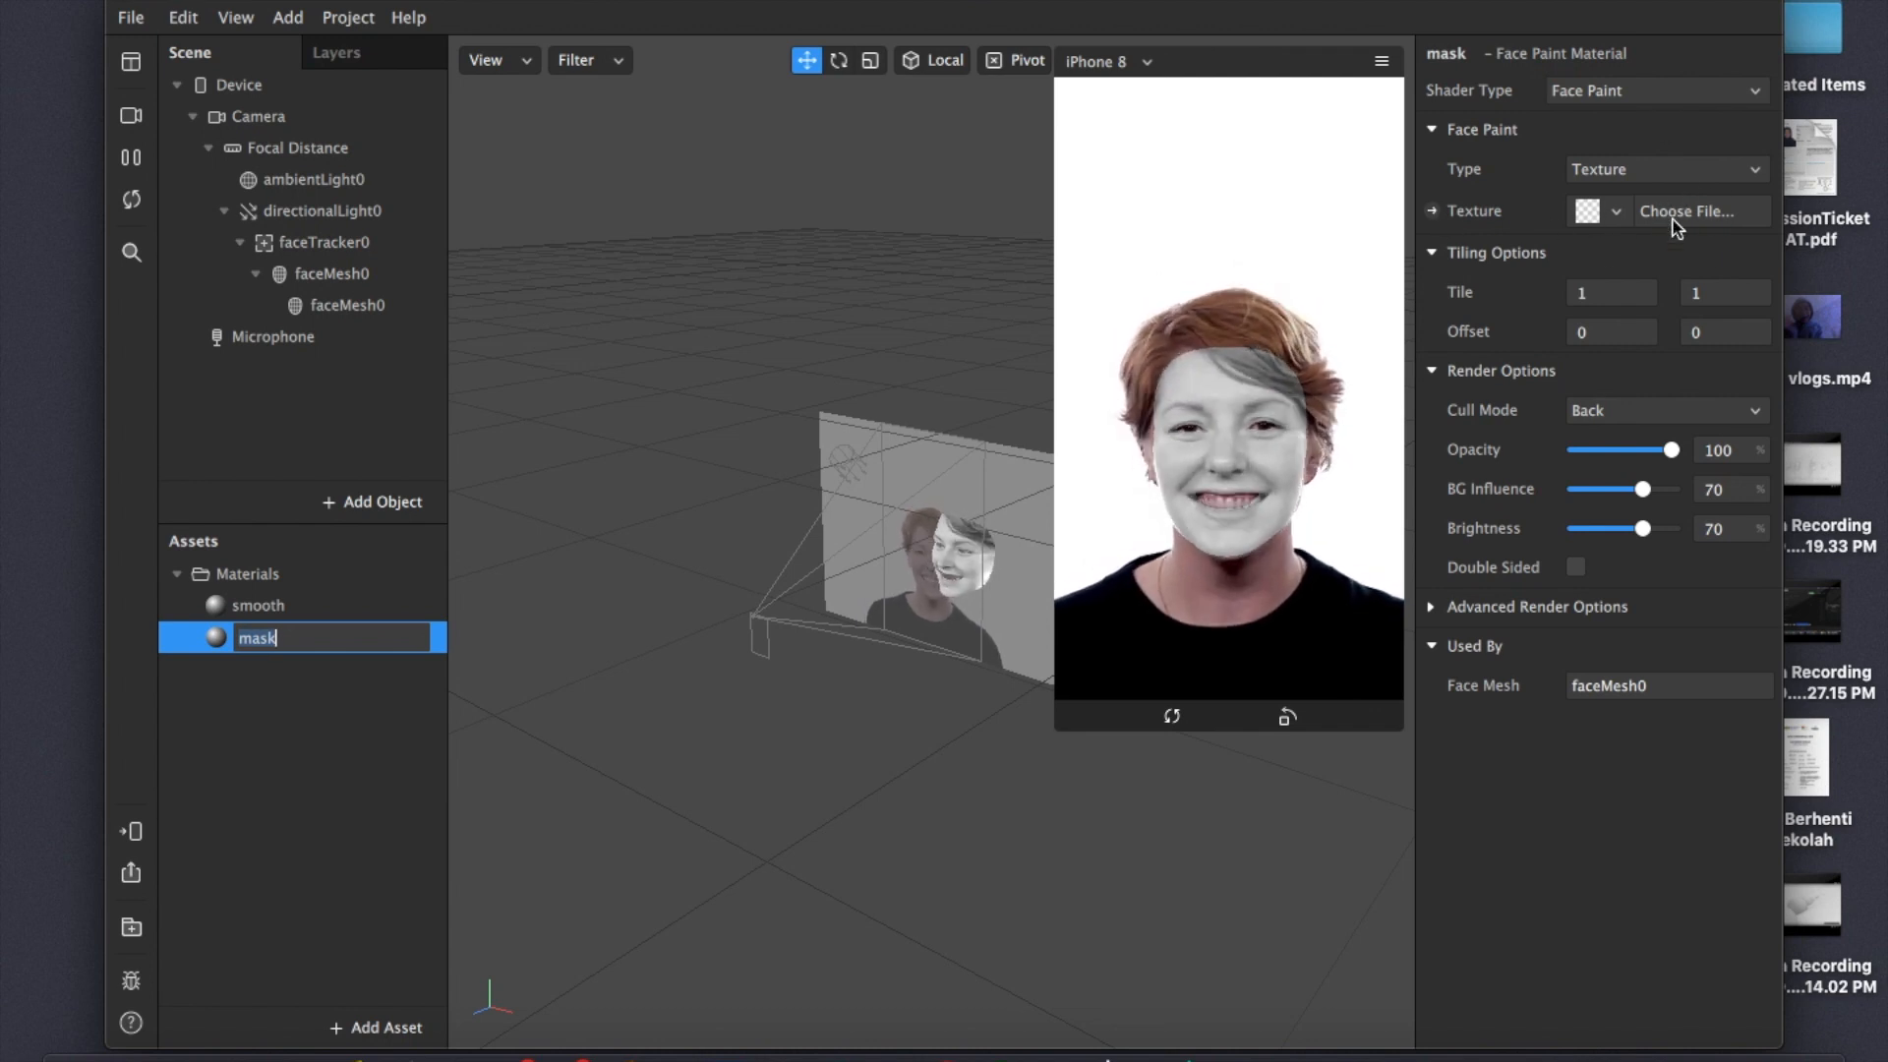
Load the blush-and-heart image 308D7A0D-EC18-4BB8-98D8-0AB6FFC81E5D.PNG from Downloads as the mask material's texture
left_click(1712, 222)
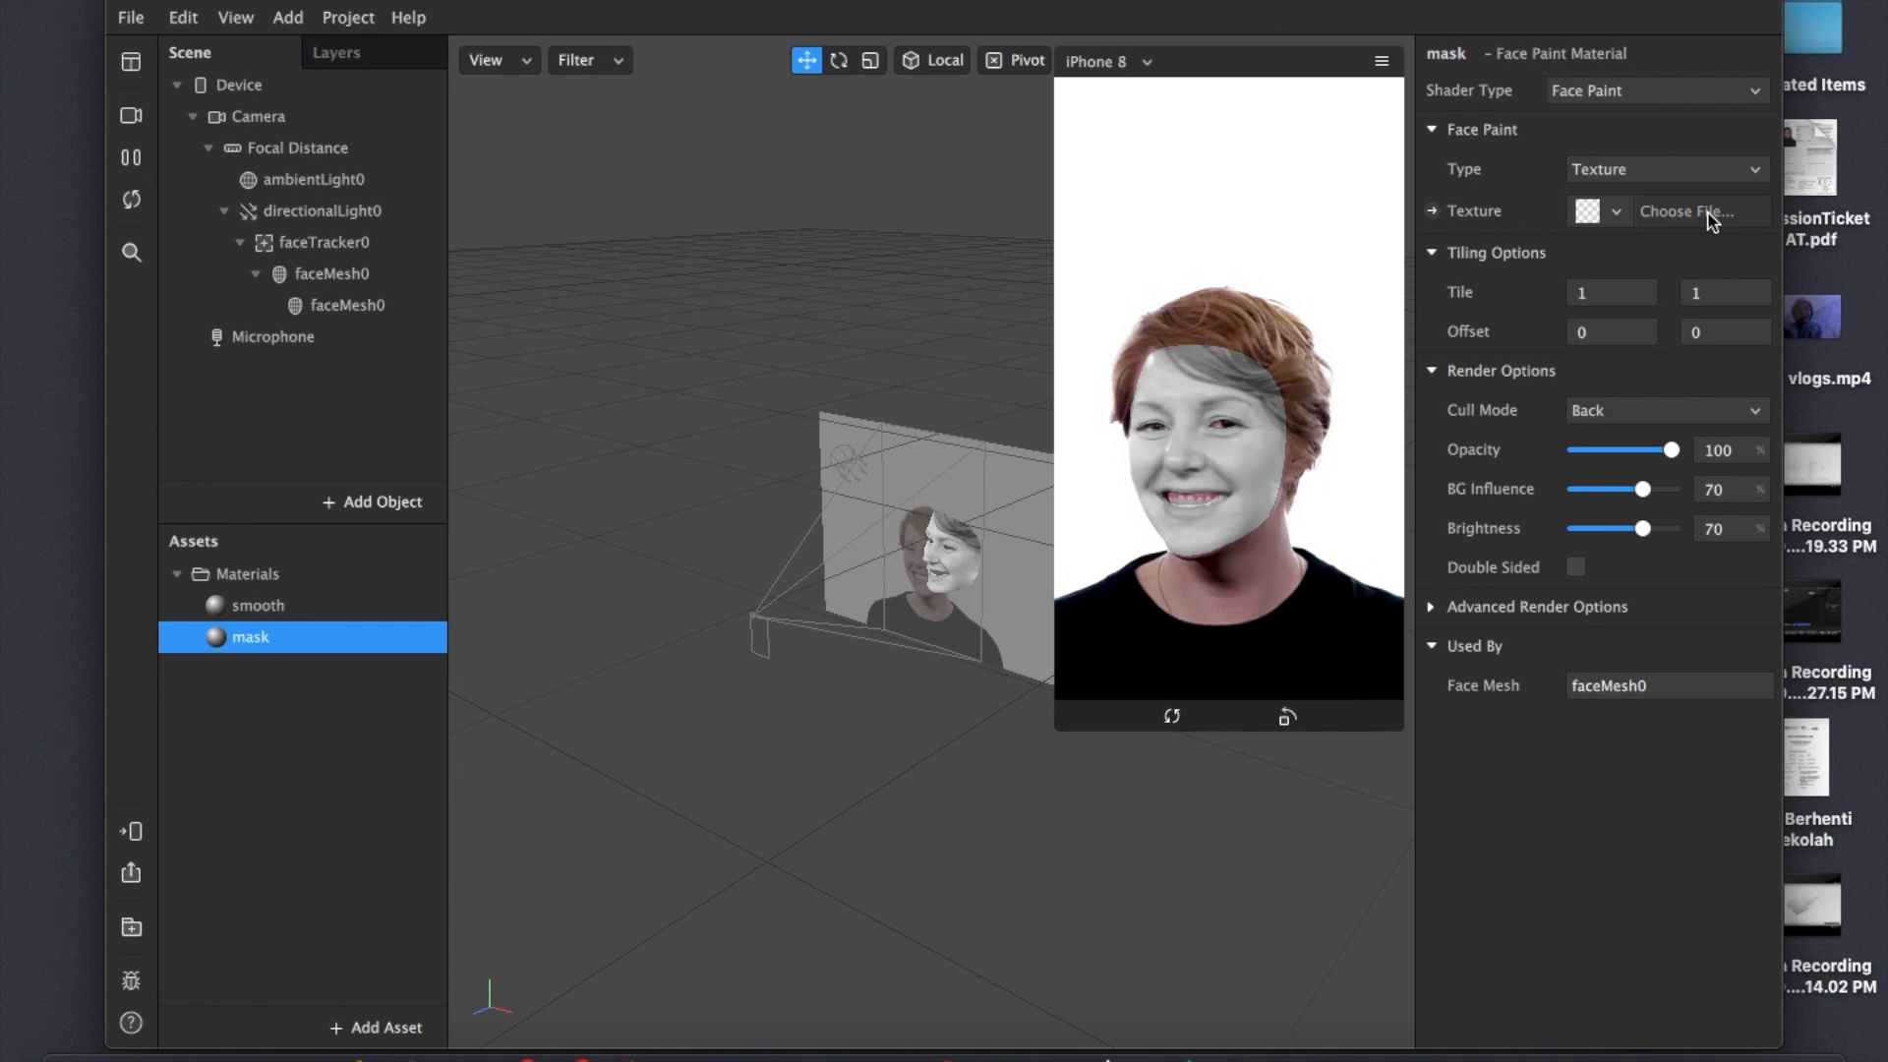
left_click(1712, 222)
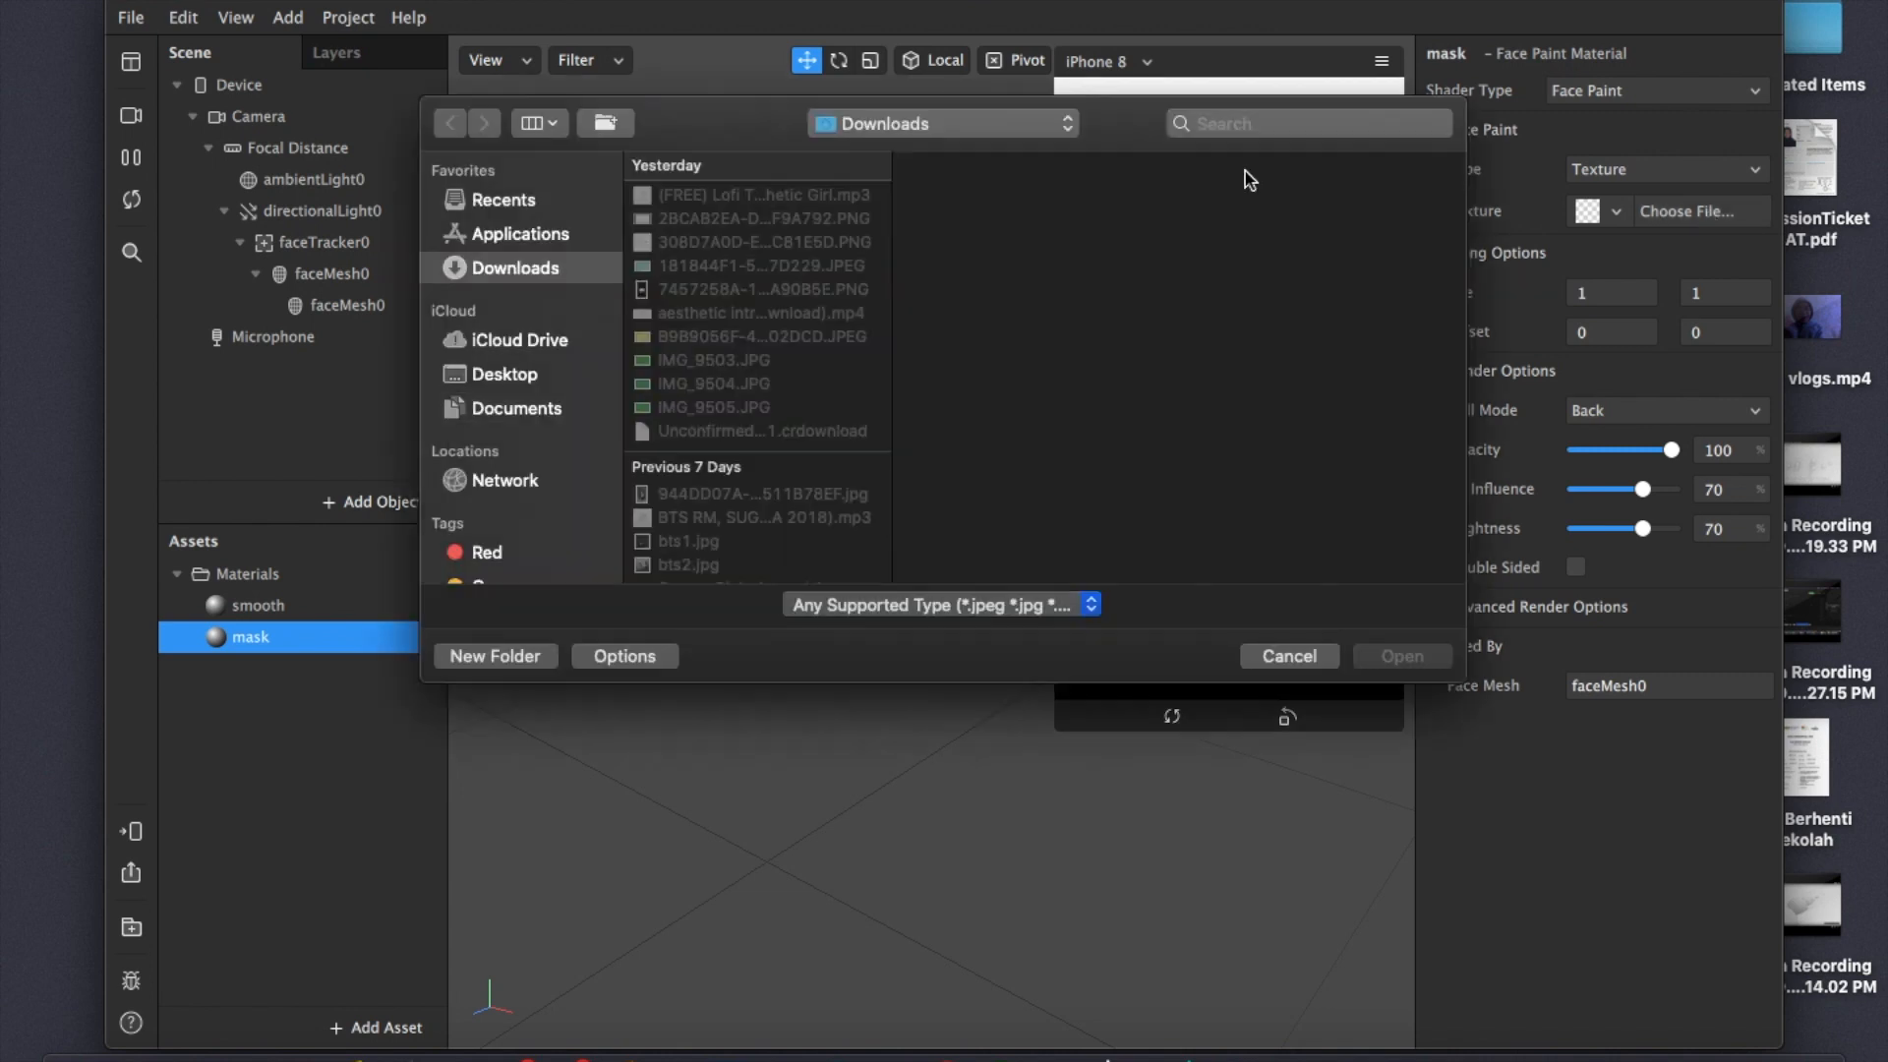
scroll(776, 394, "down", 1)
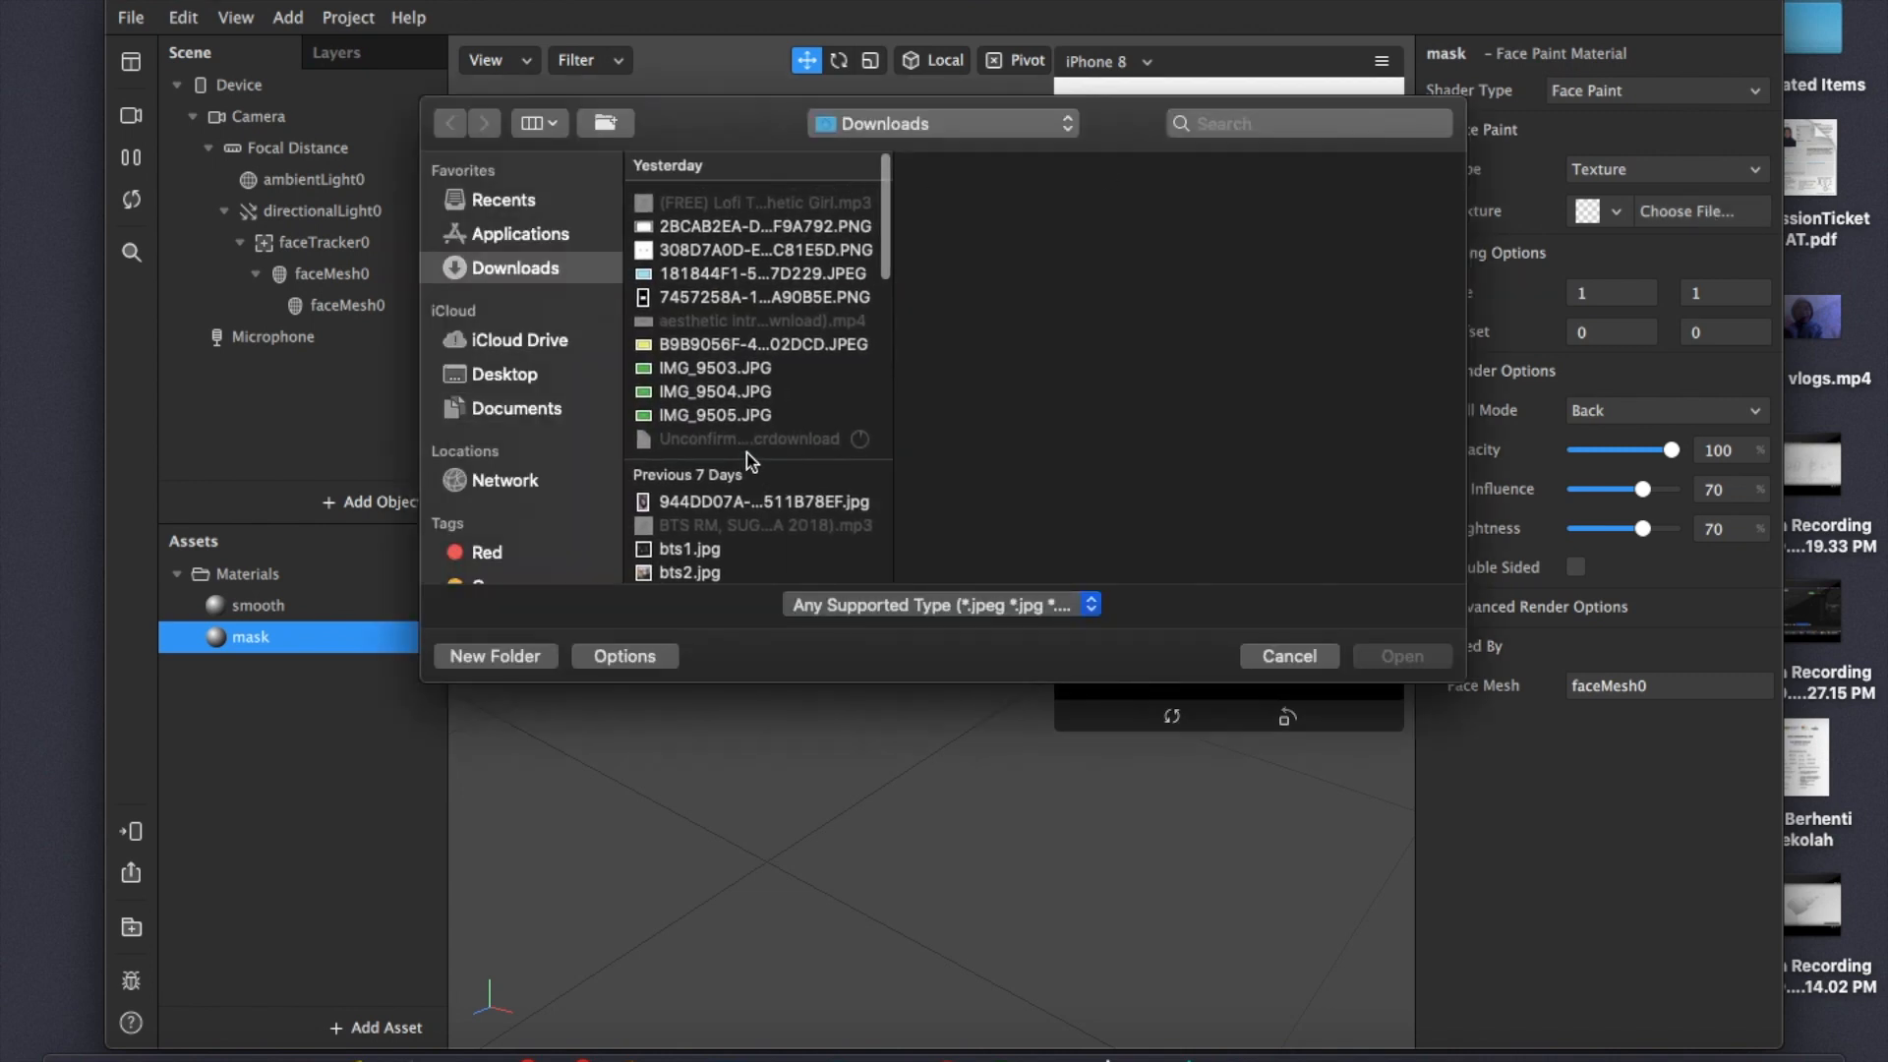
left_click(773, 242)
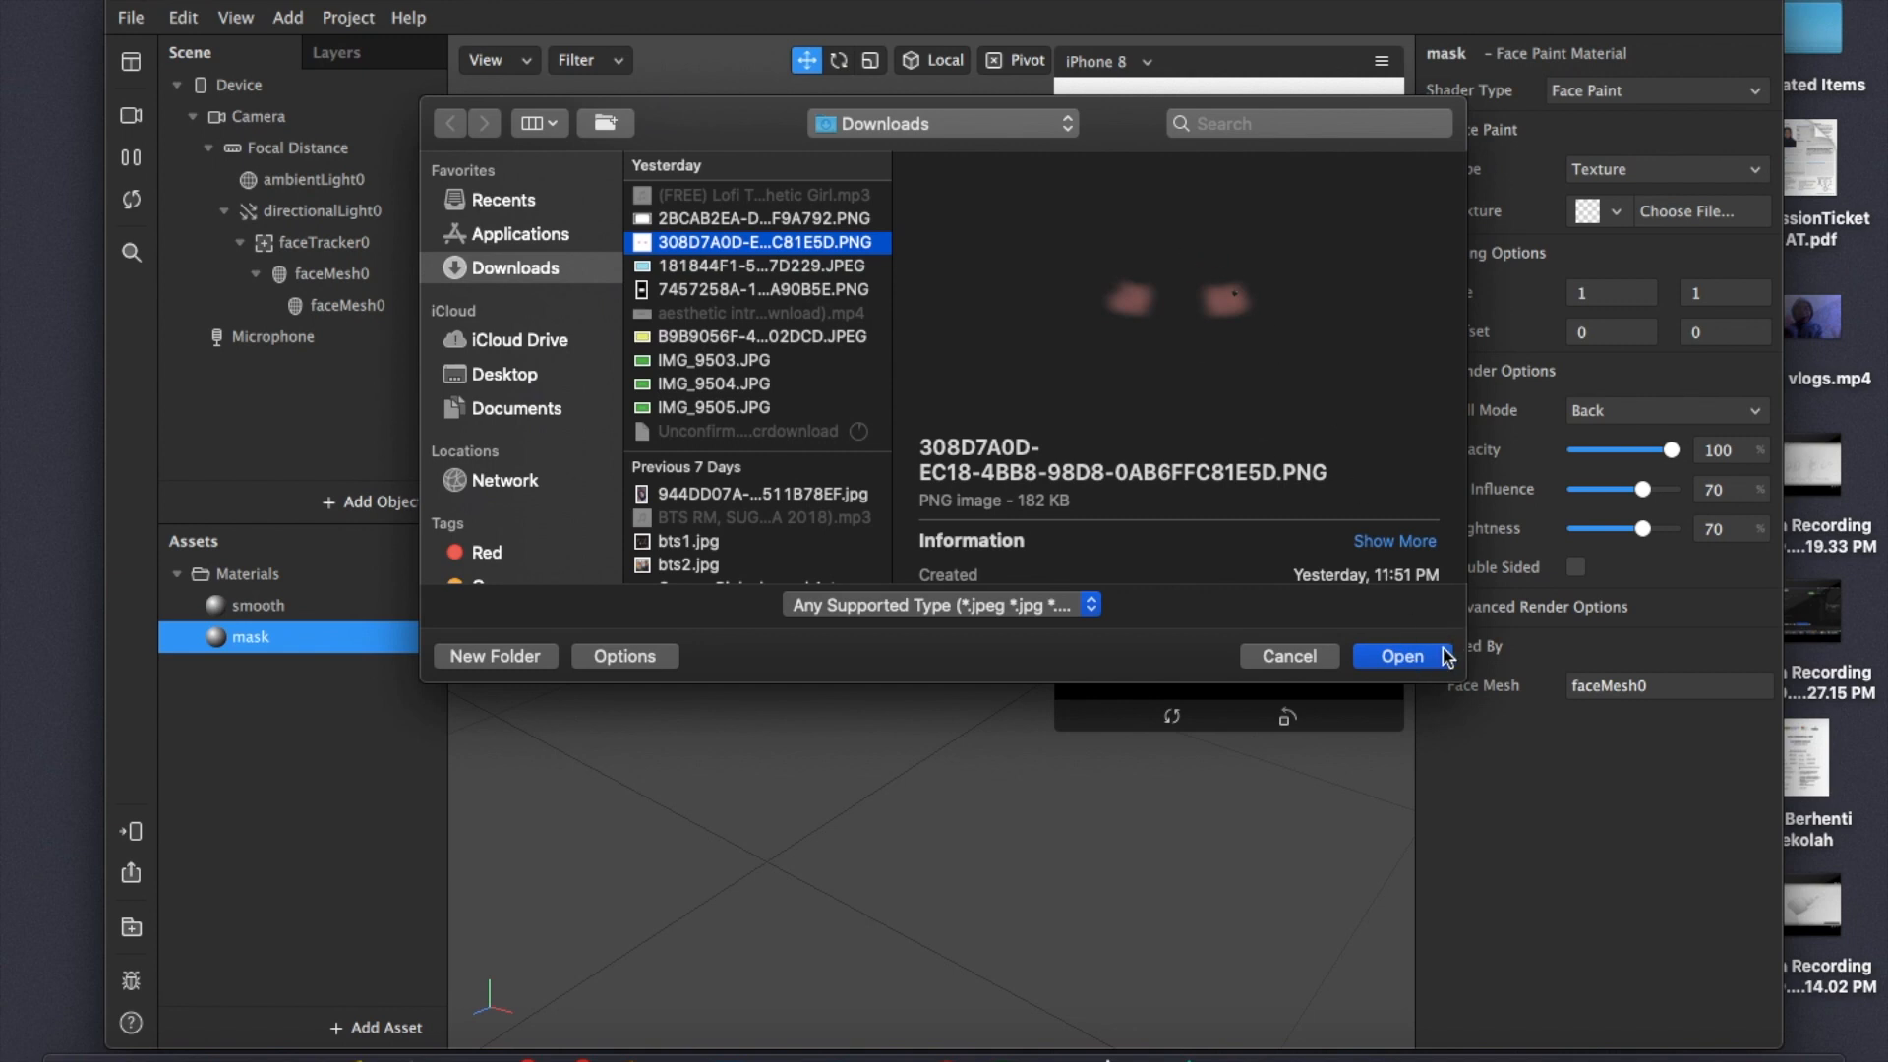
left_click(1403, 656)
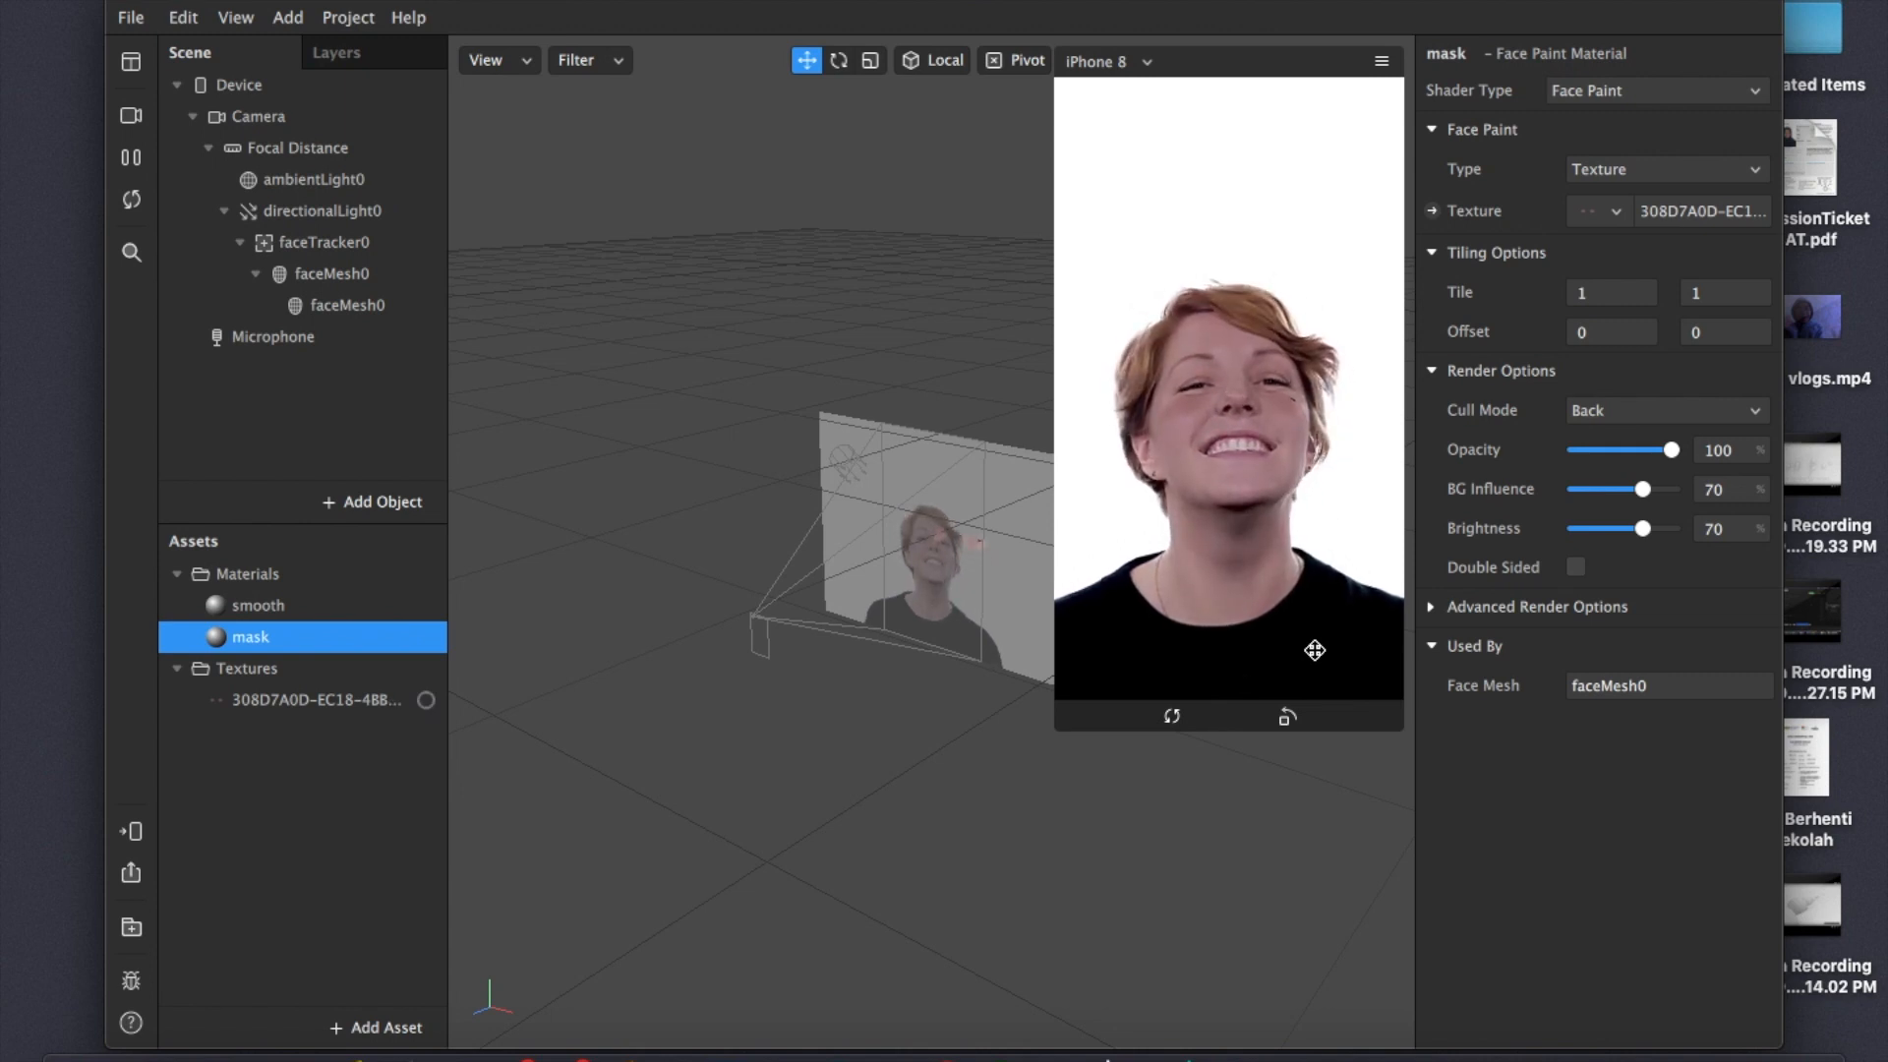
Enlarge the iPhone 8 preview and check the makeup on several simulation videos, returning to the woman with short red hair
left_click_drag(1062, 723, 885, 900)
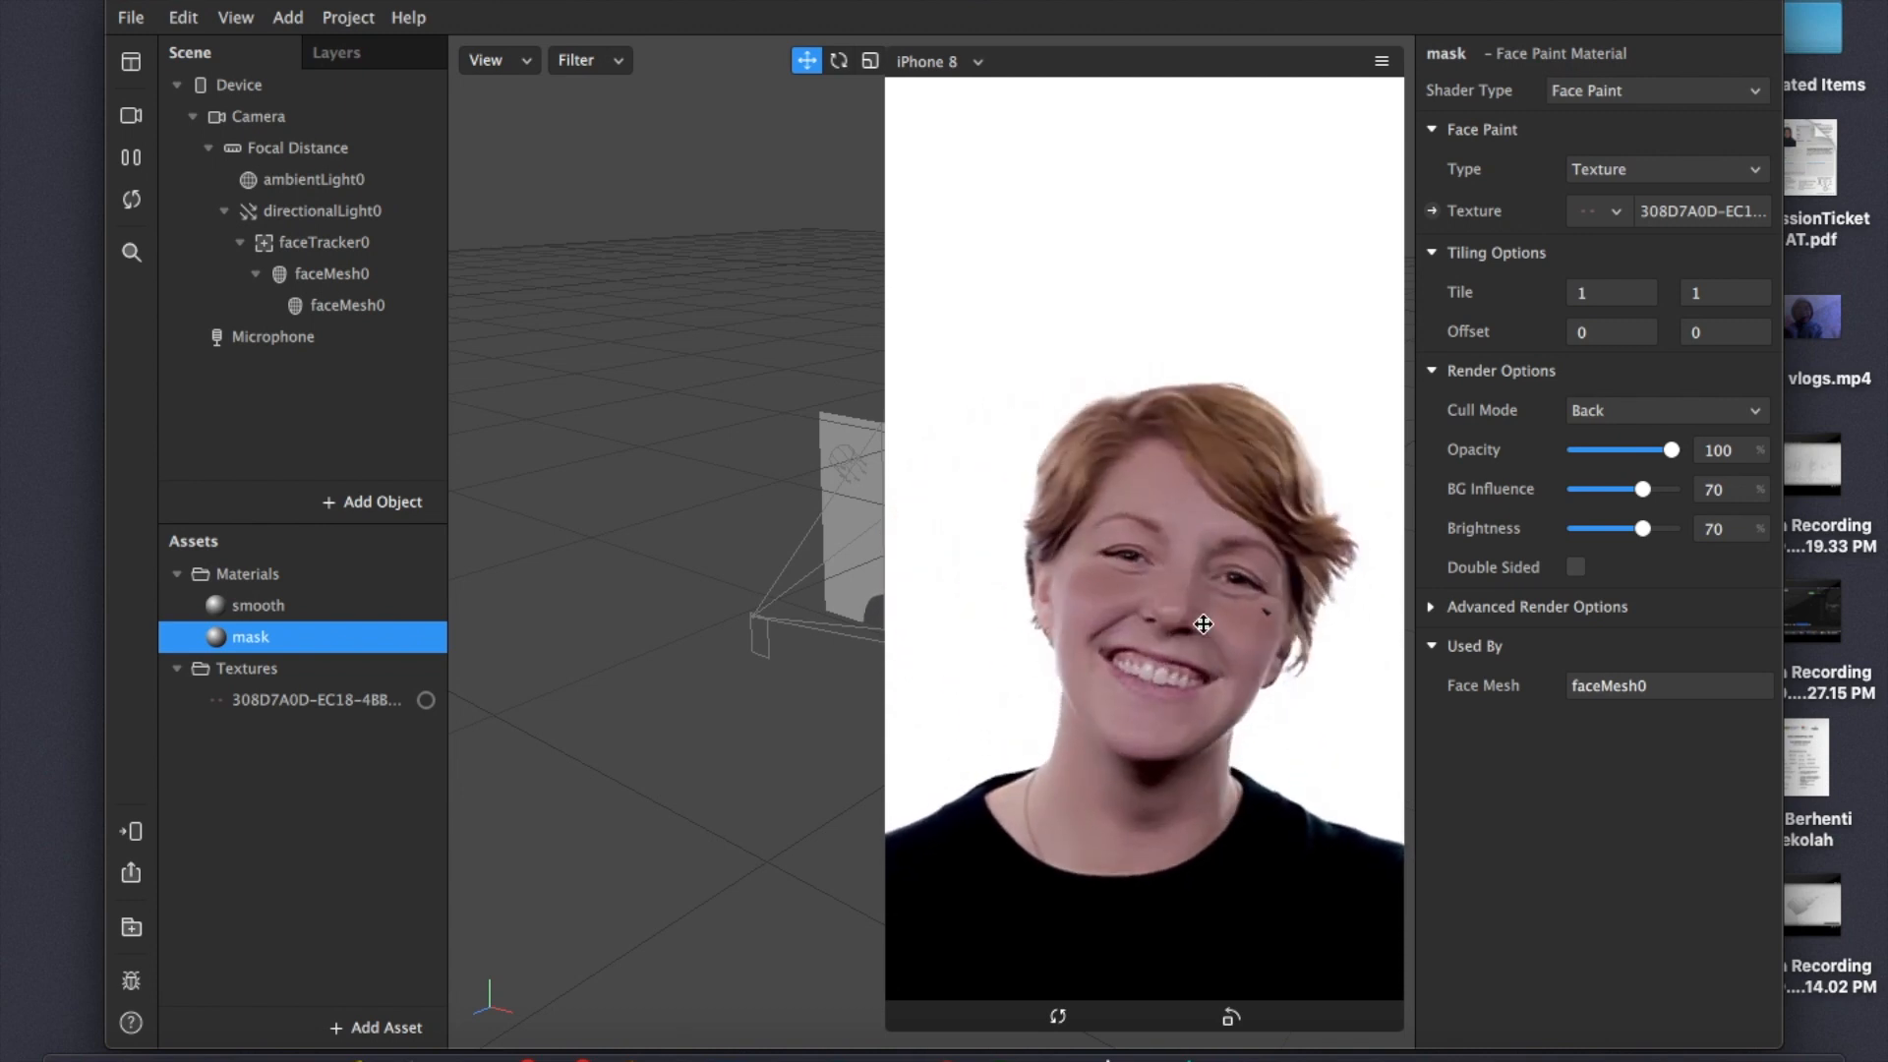
left_click(131, 115)
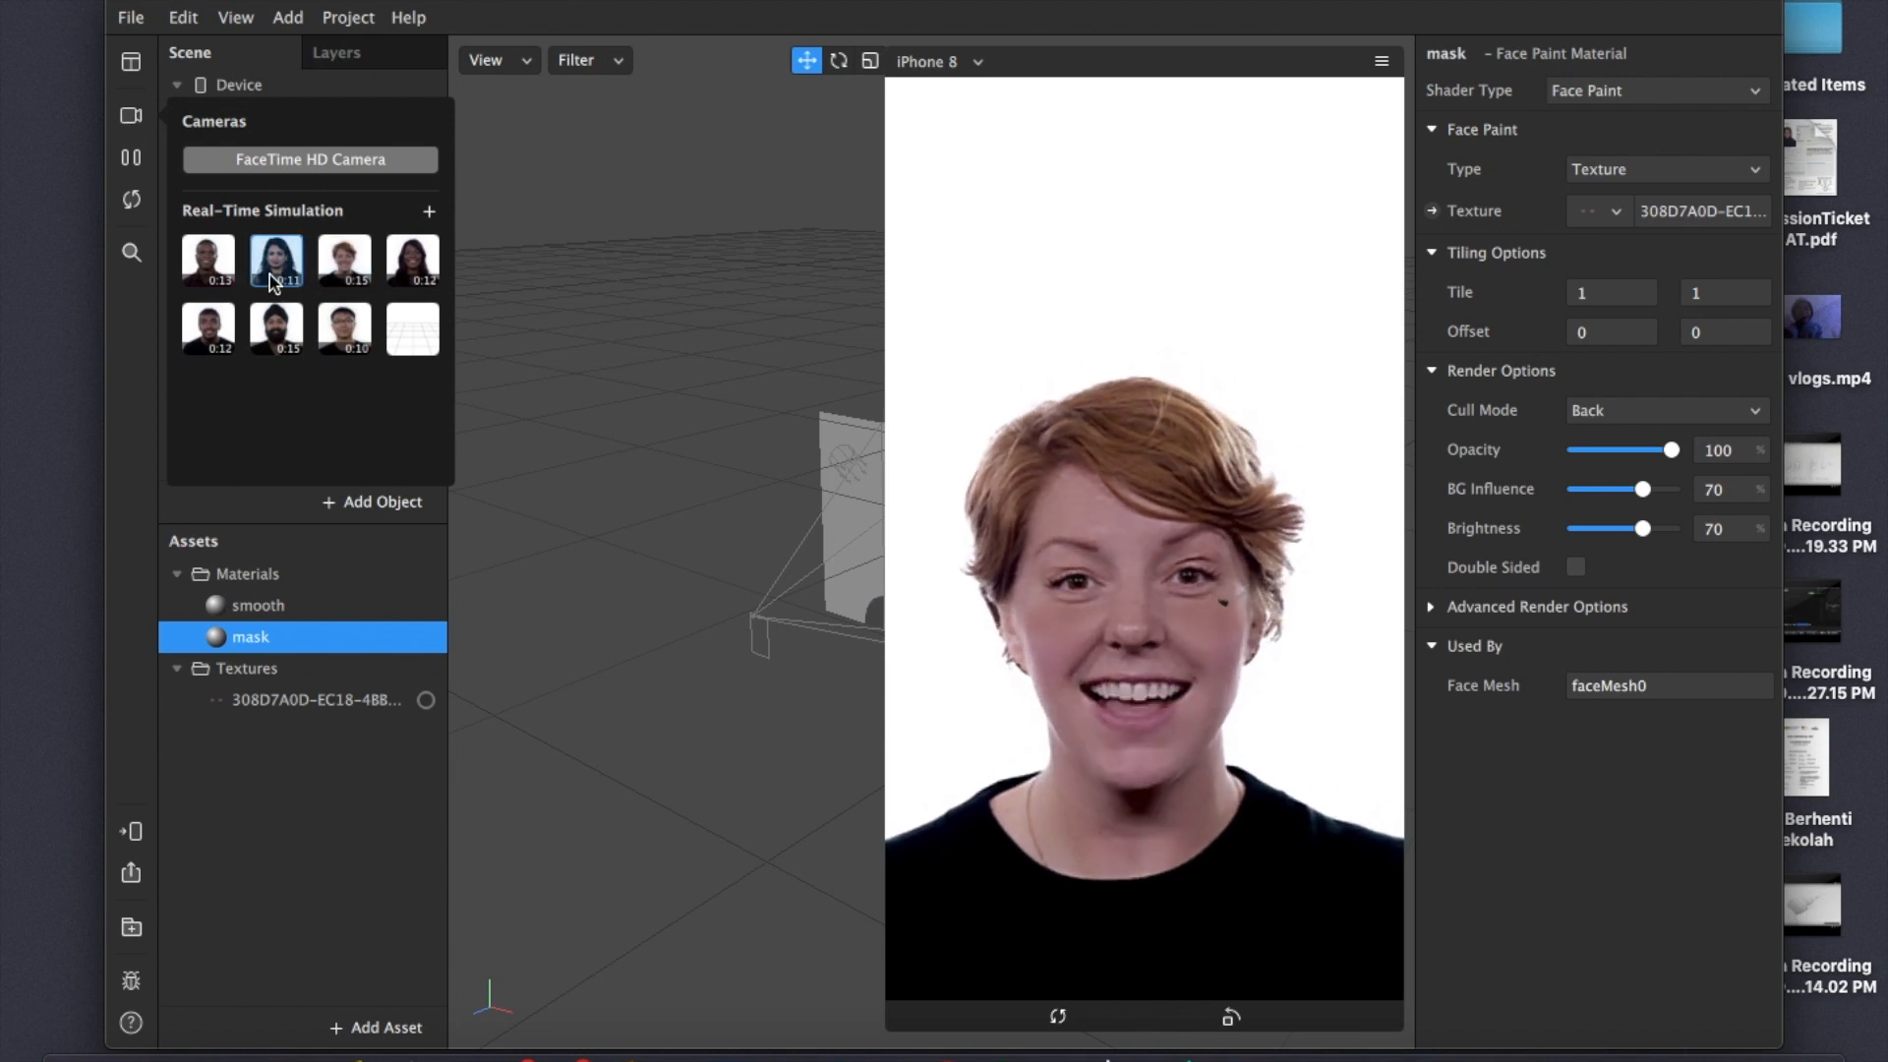
left_click(276, 278)
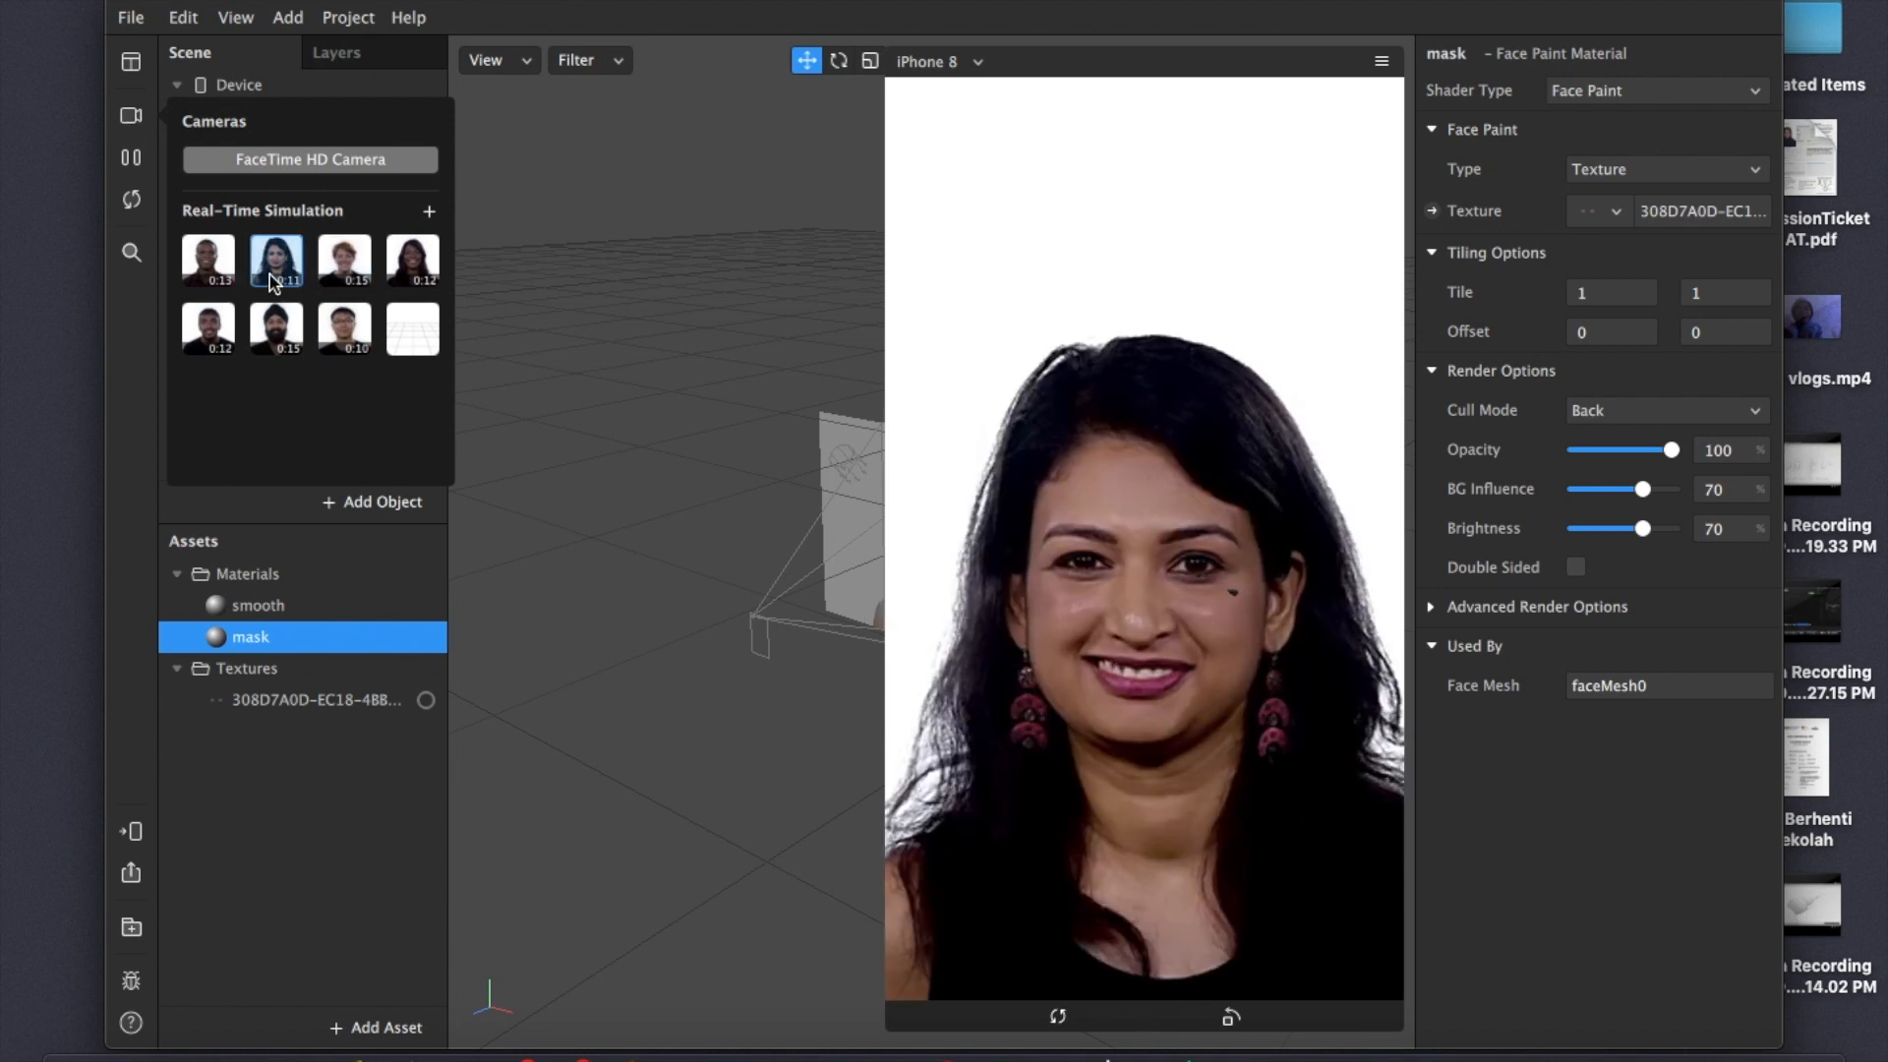
left_click(211, 279)
left_click(220, 319)
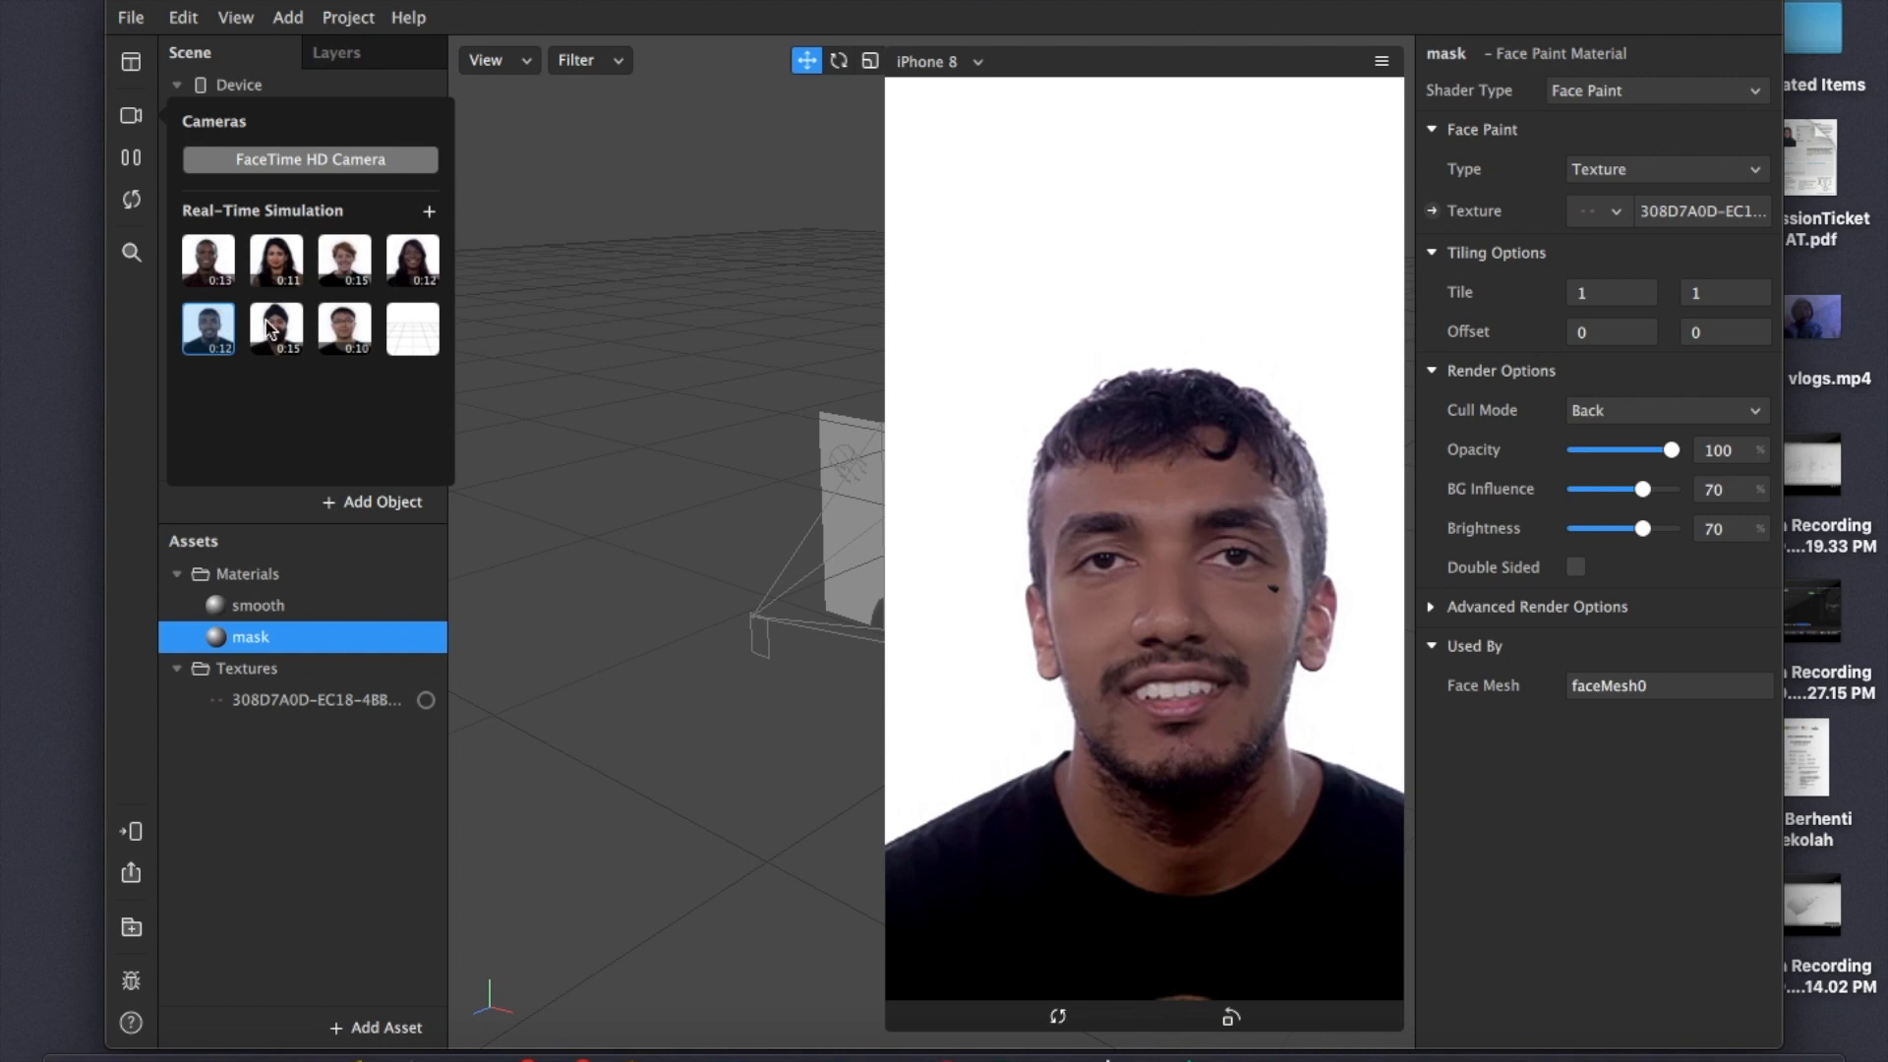
left_click(344, 258)
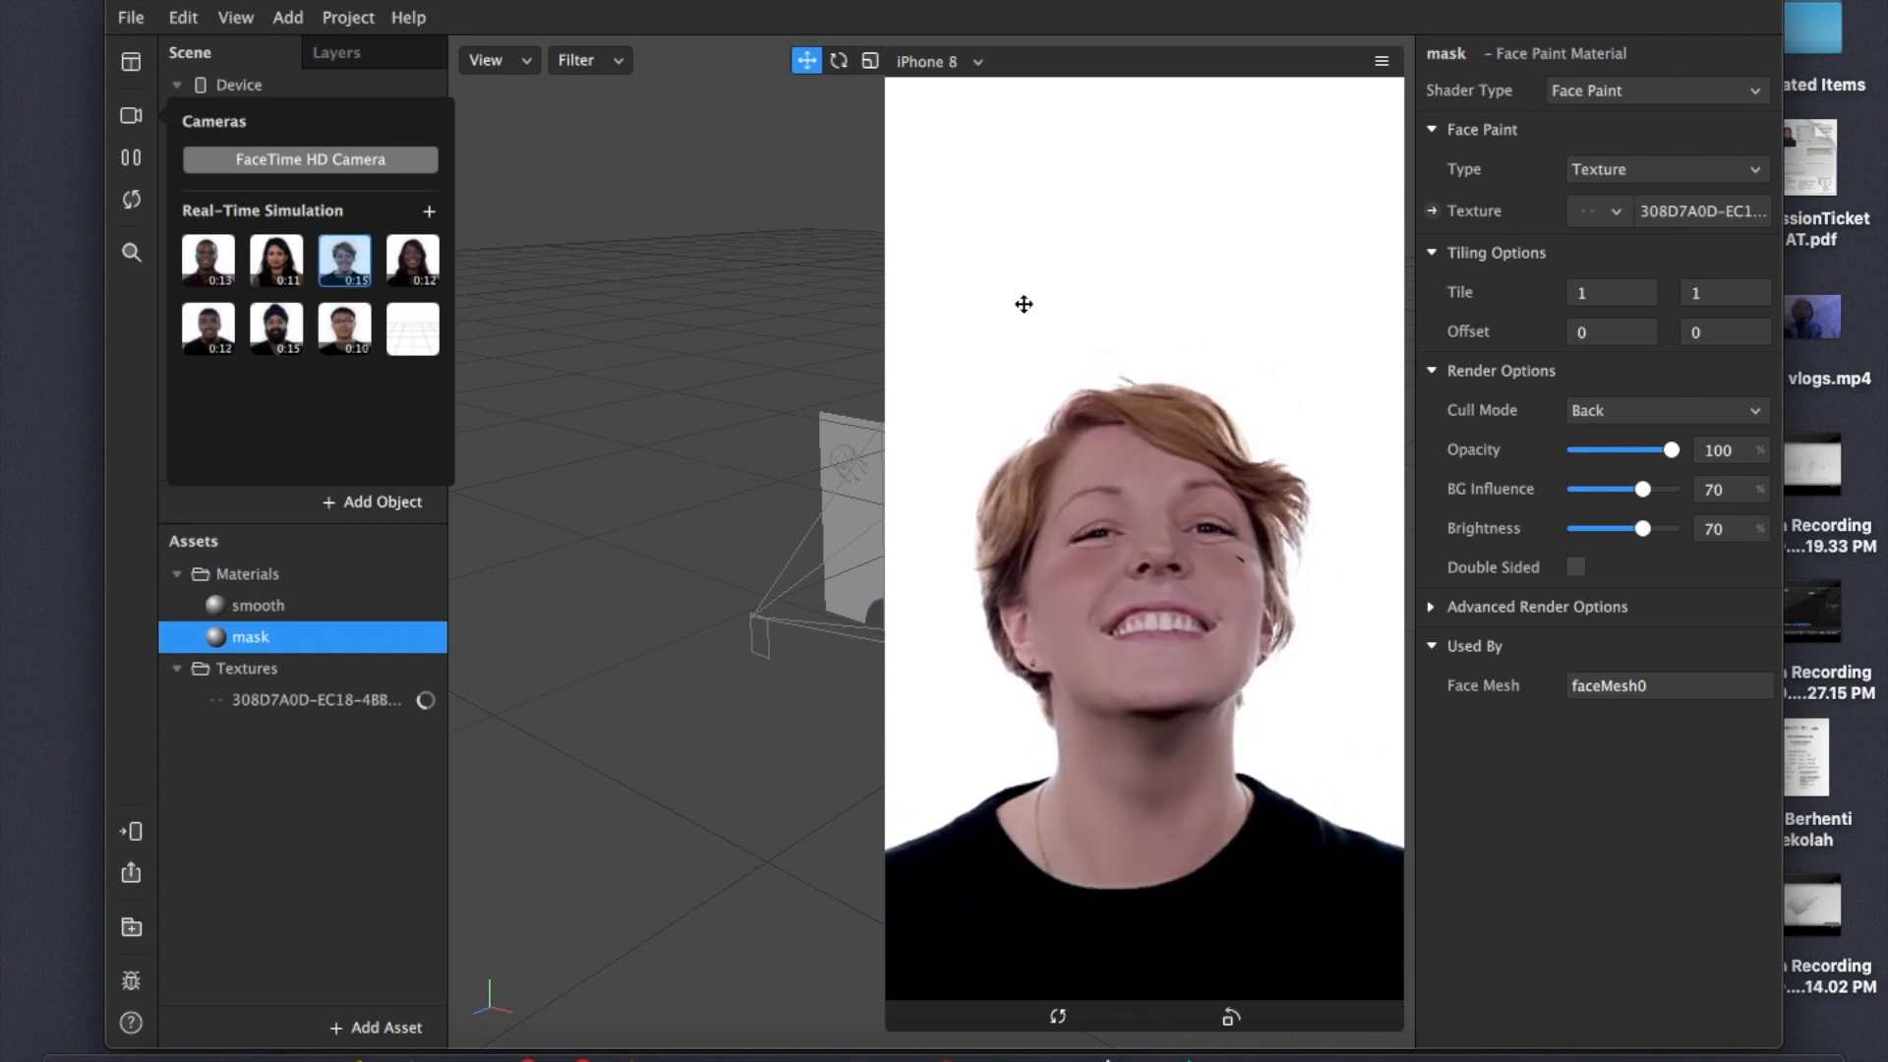
left_click(278, 328)
left_click(356, 339)
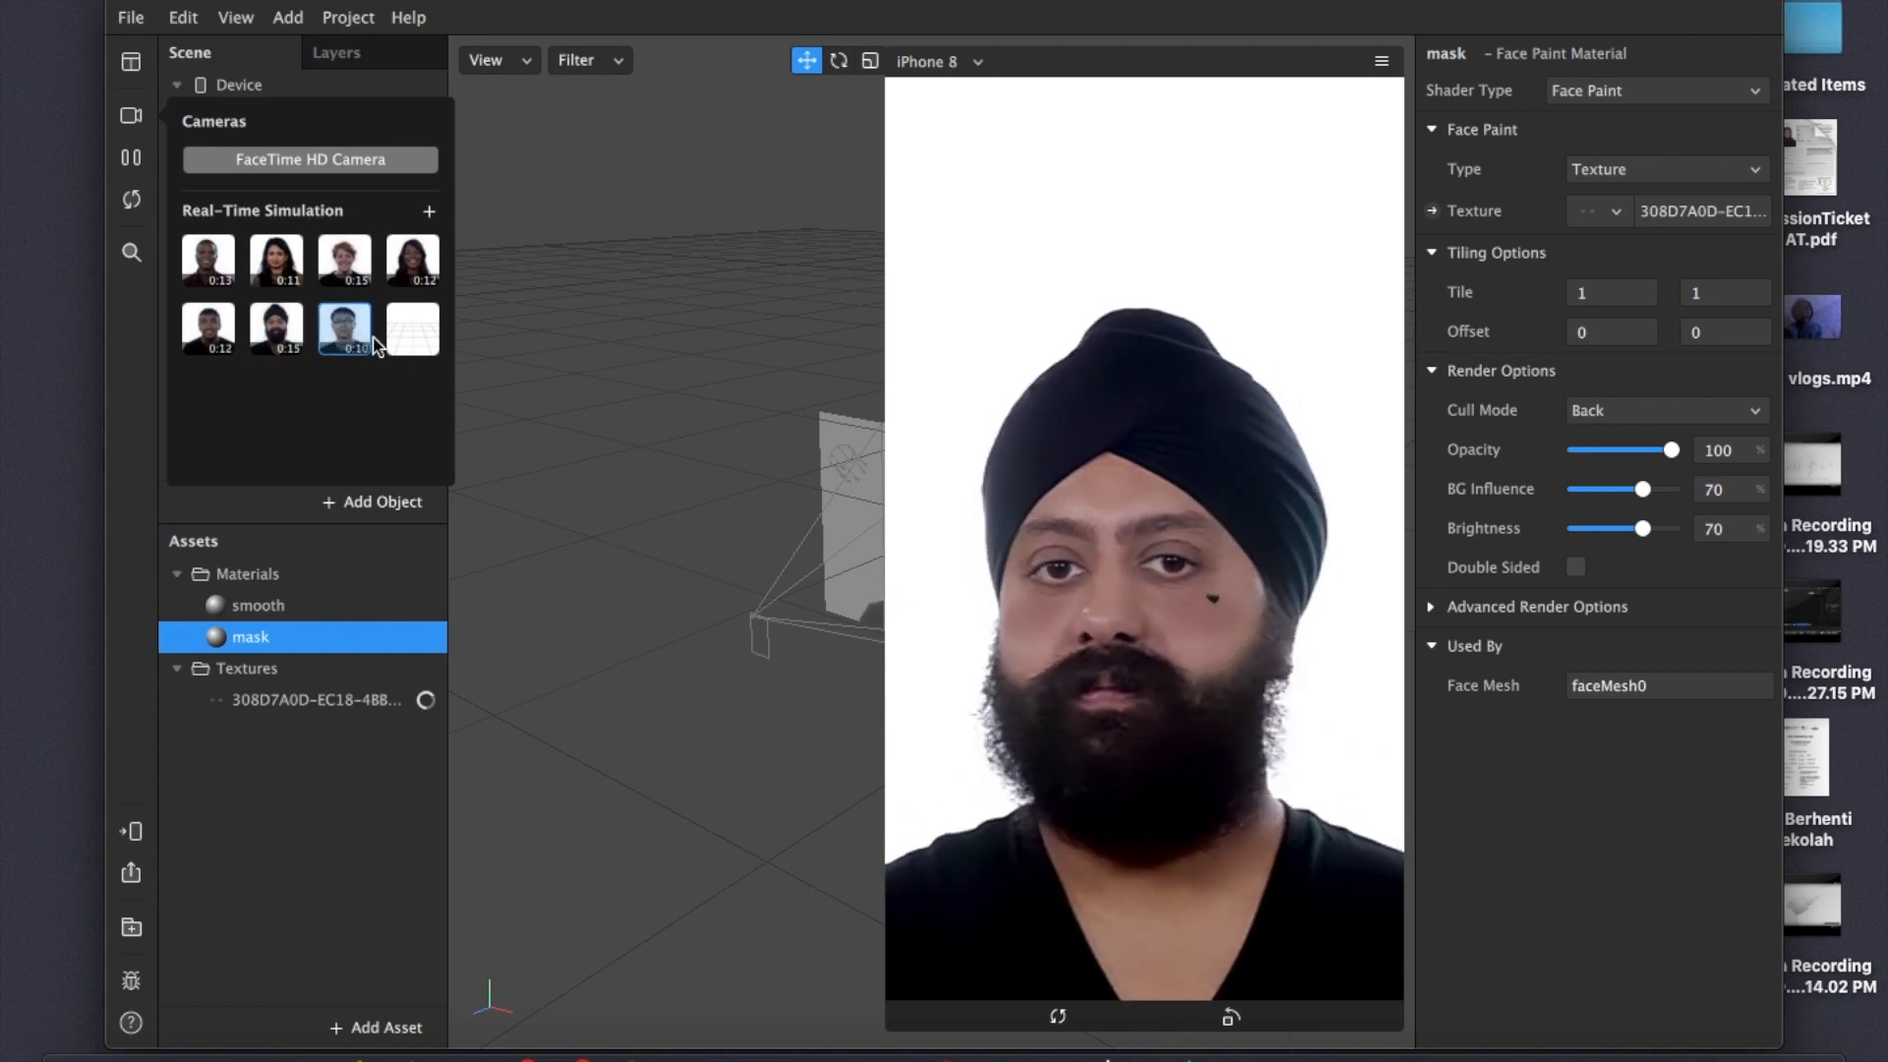
left_click(339, 265)
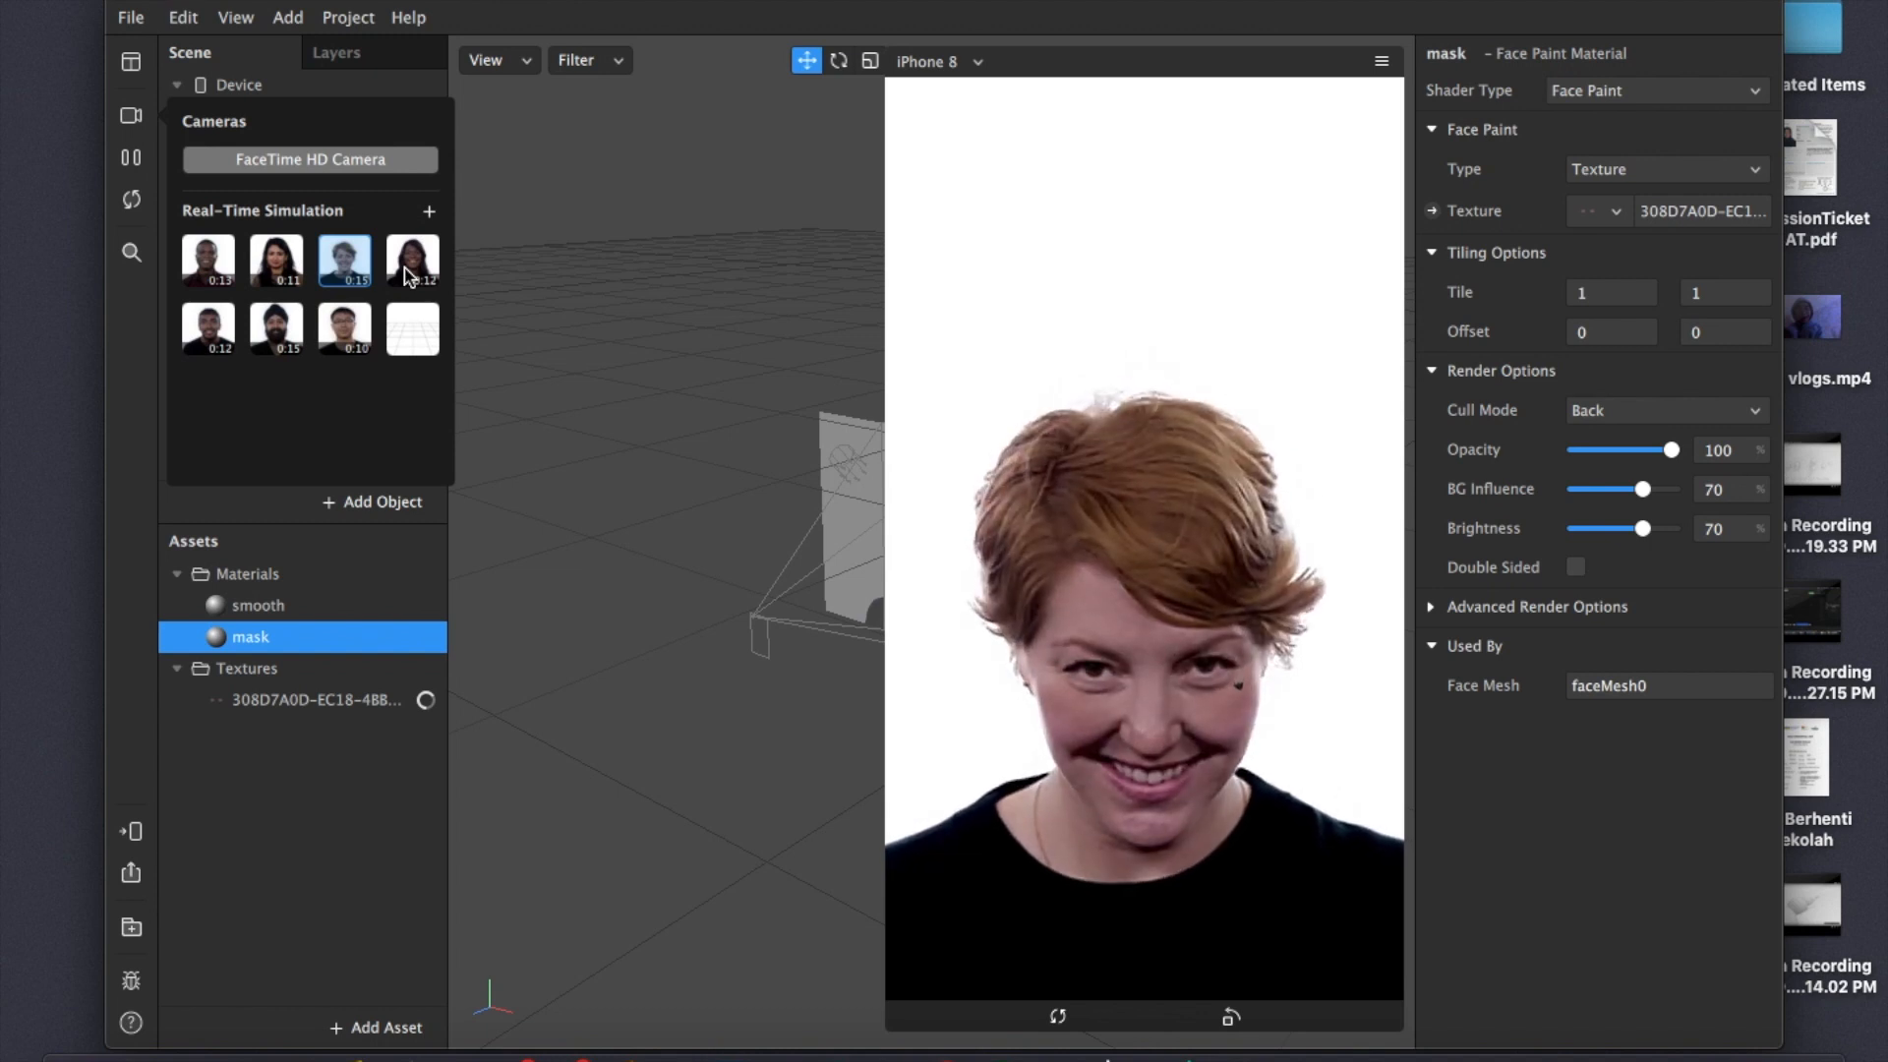
double_click(982, 3)
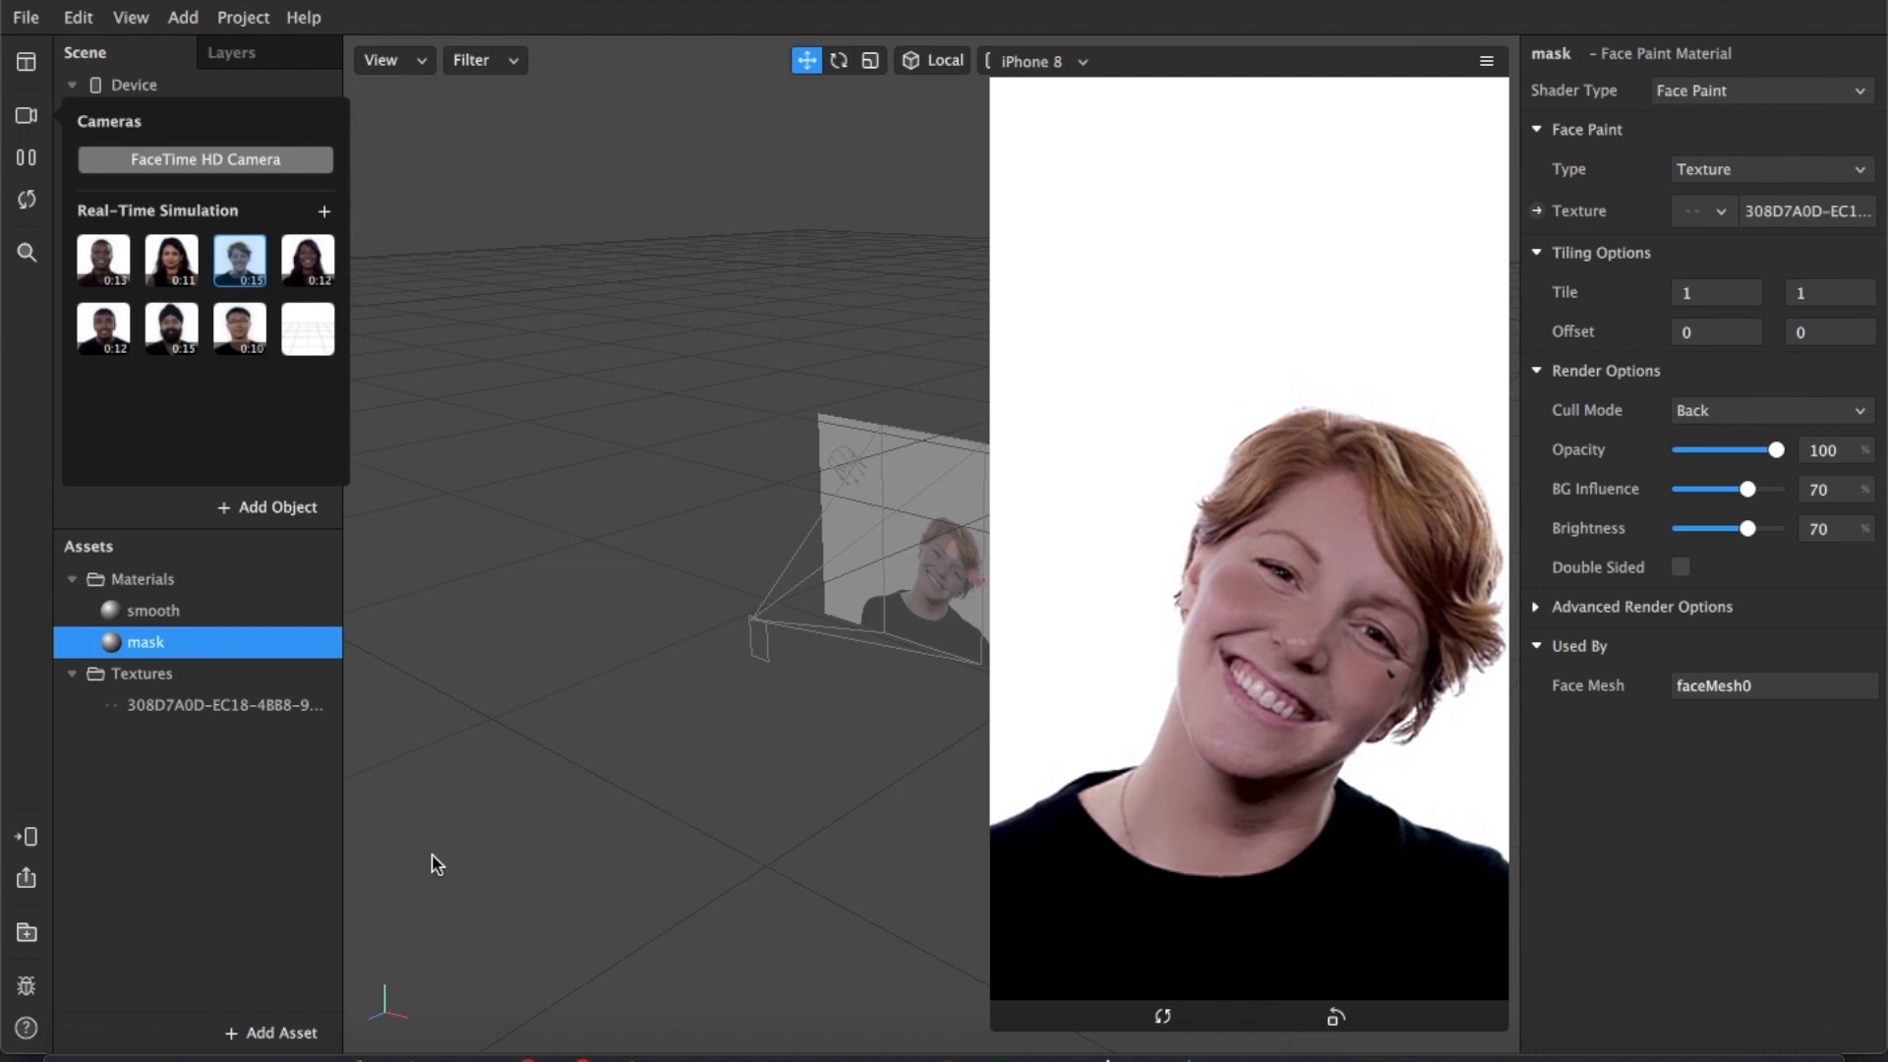
left_click(679, 184)
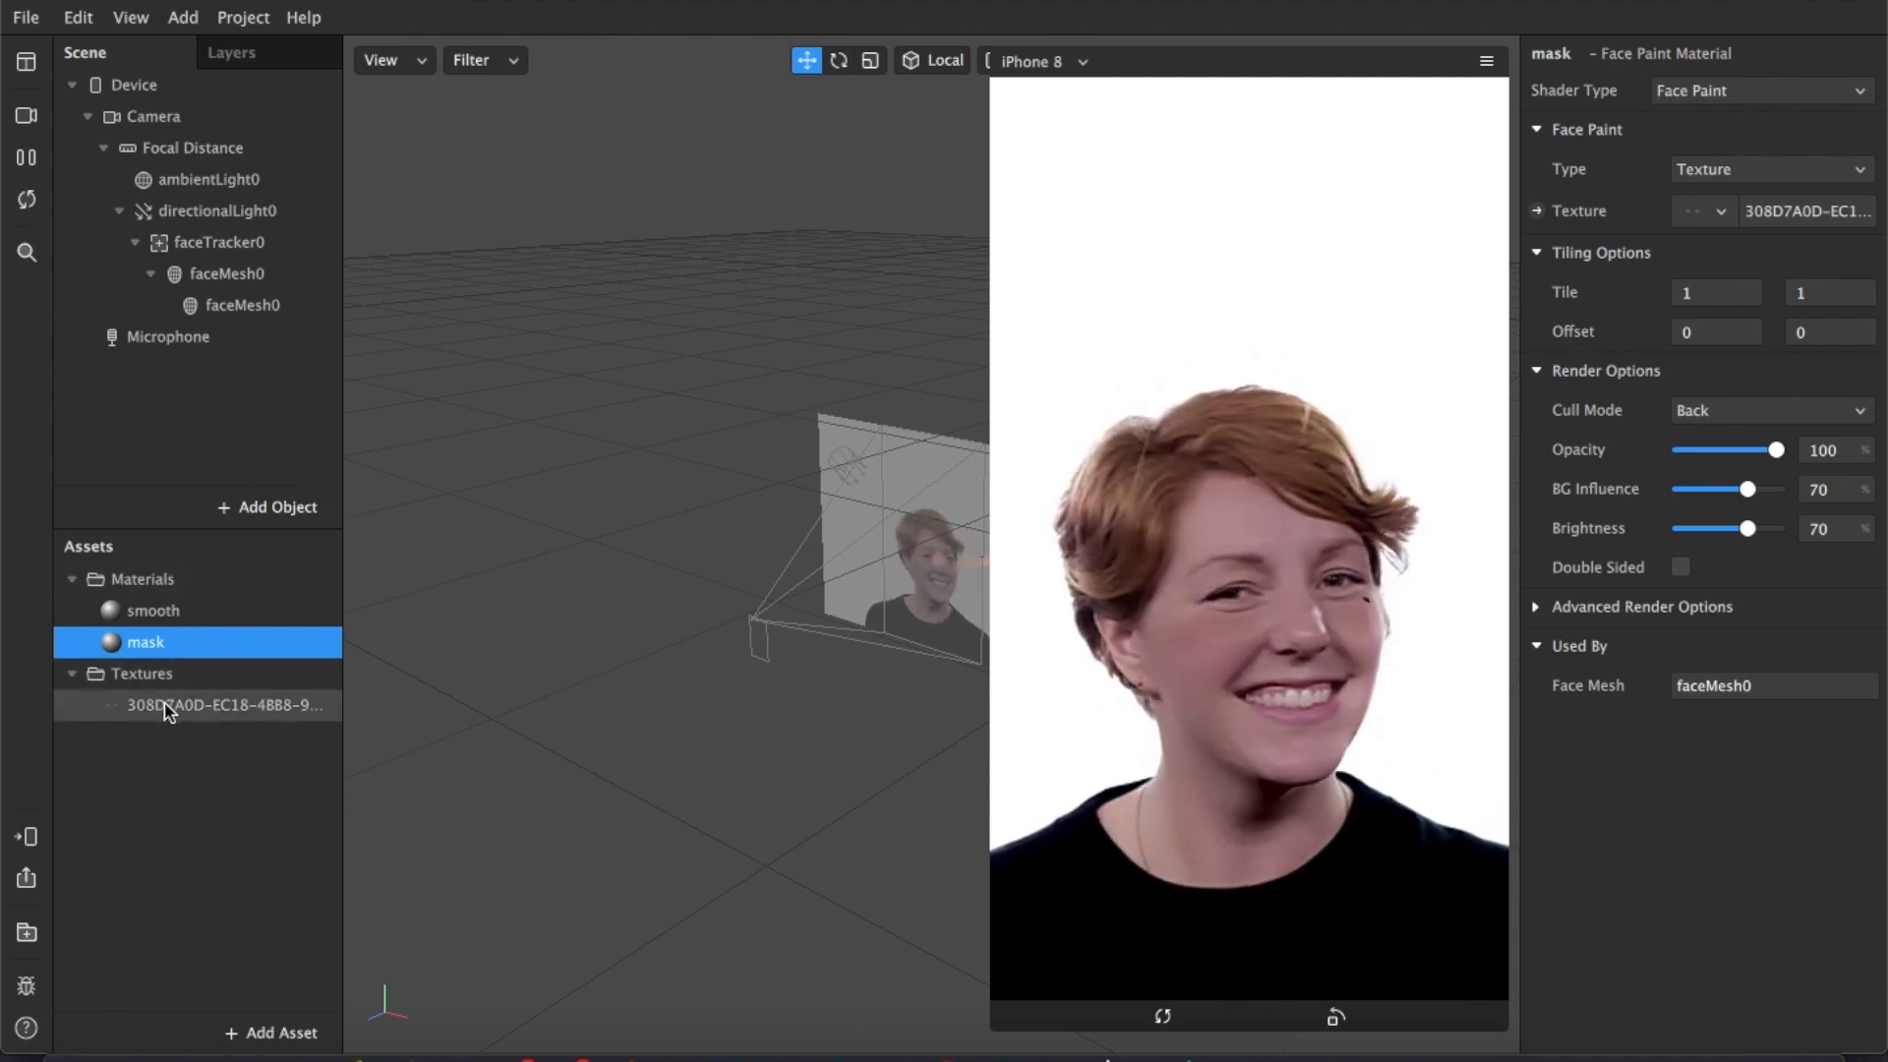
Turn on the no compression option for the imported blush-and-heart texture
left_click(236, 706)
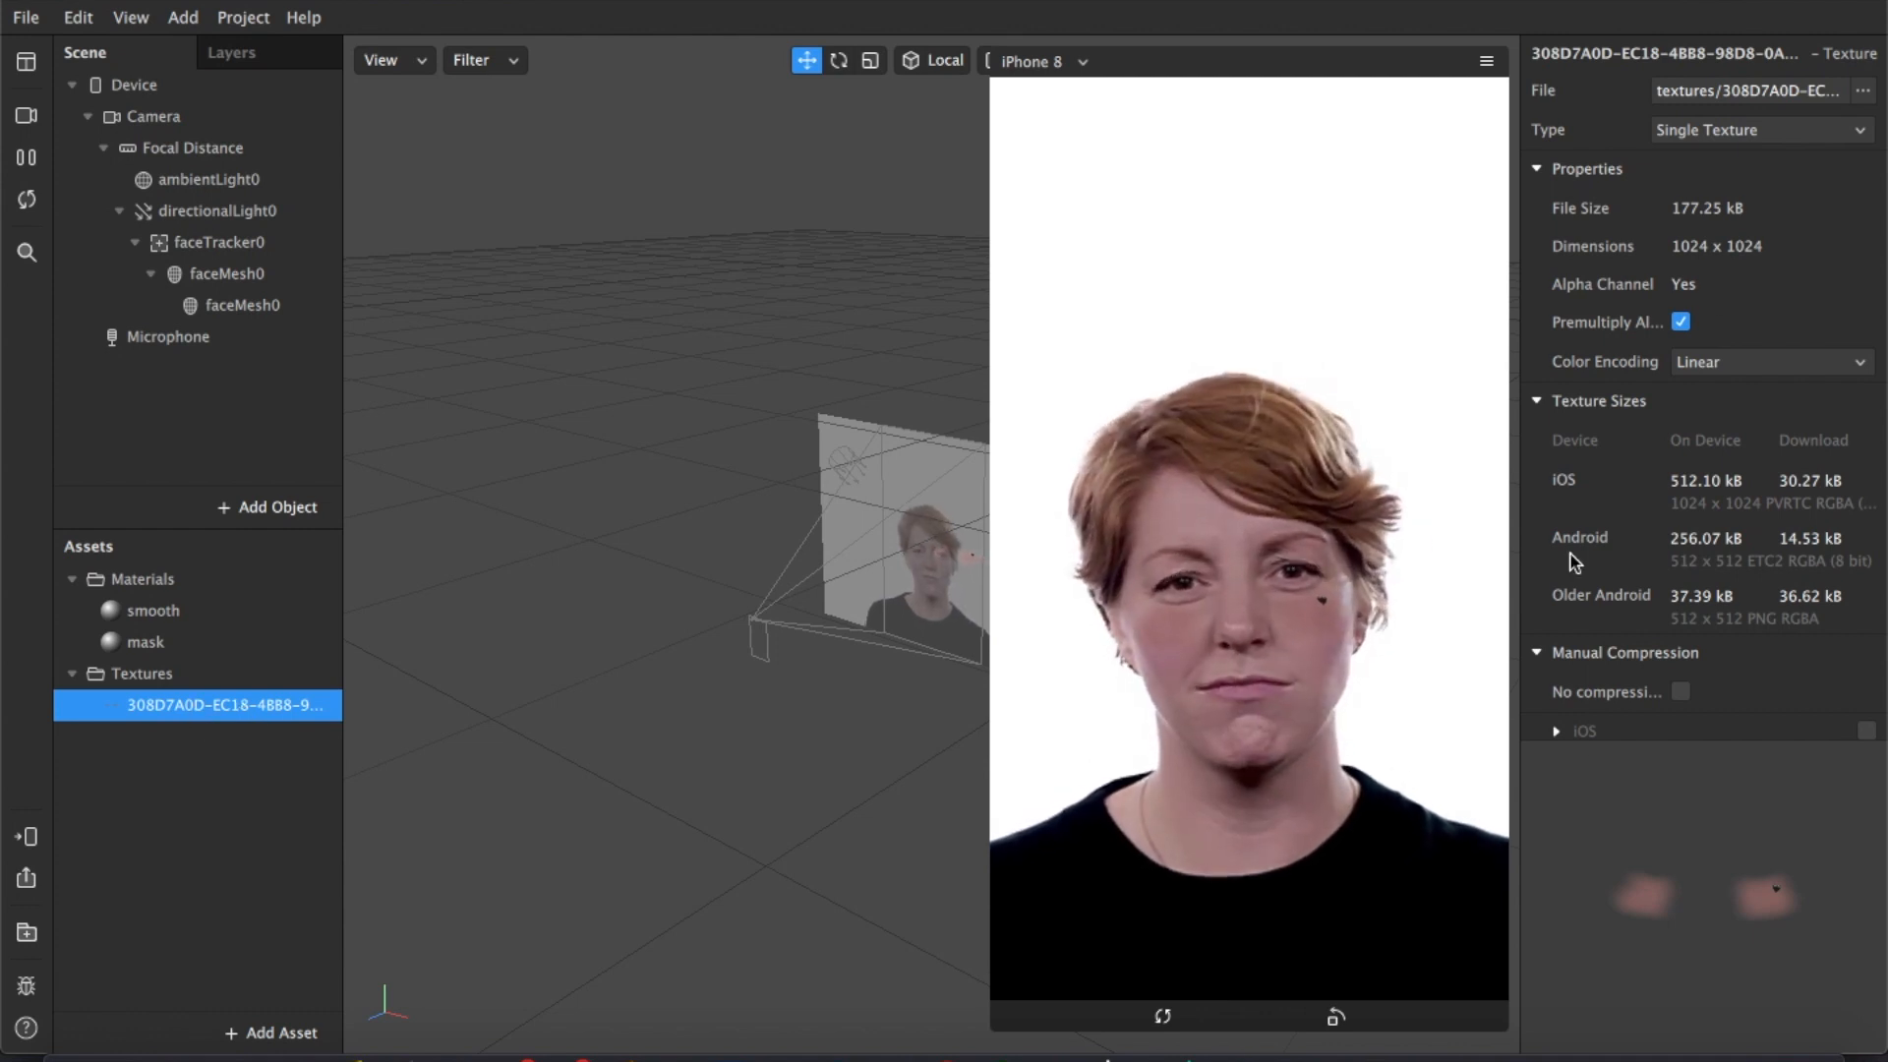
scroll(1712, 467, "down", 5)
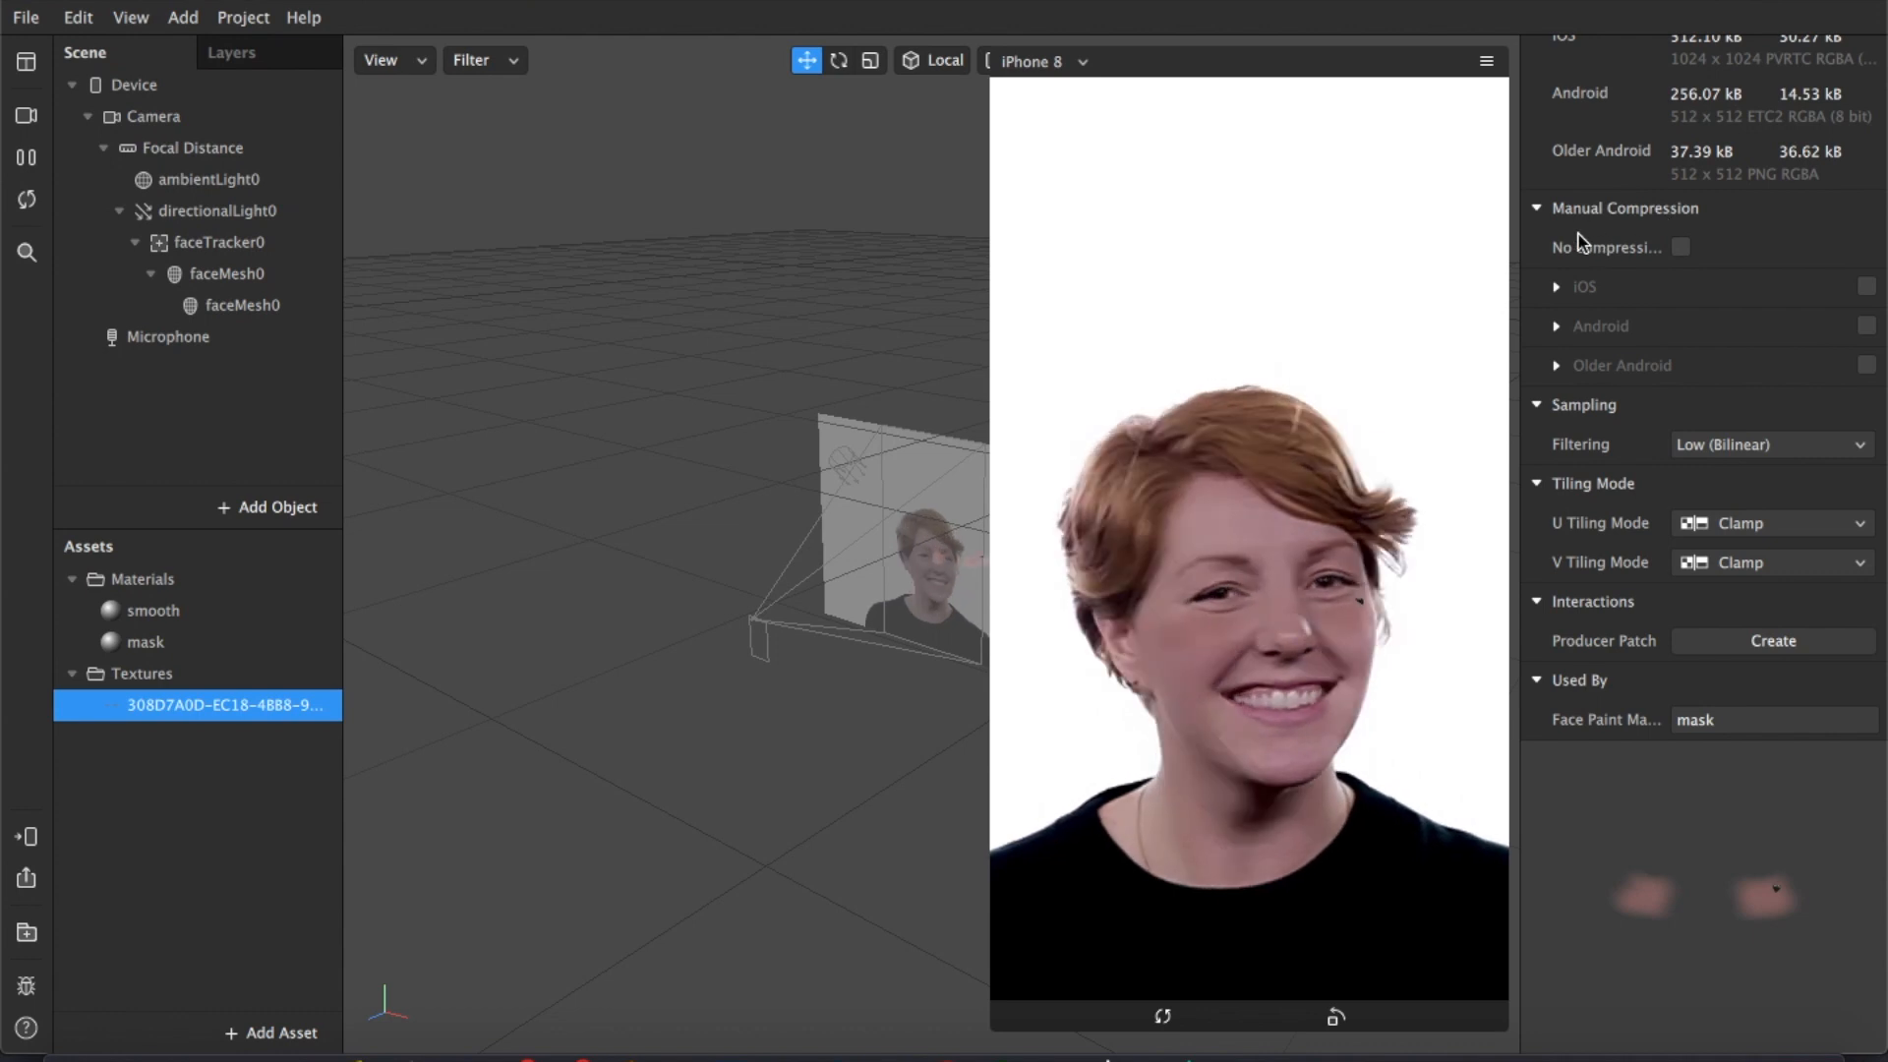
scroll(1707, 295, "up", 2)
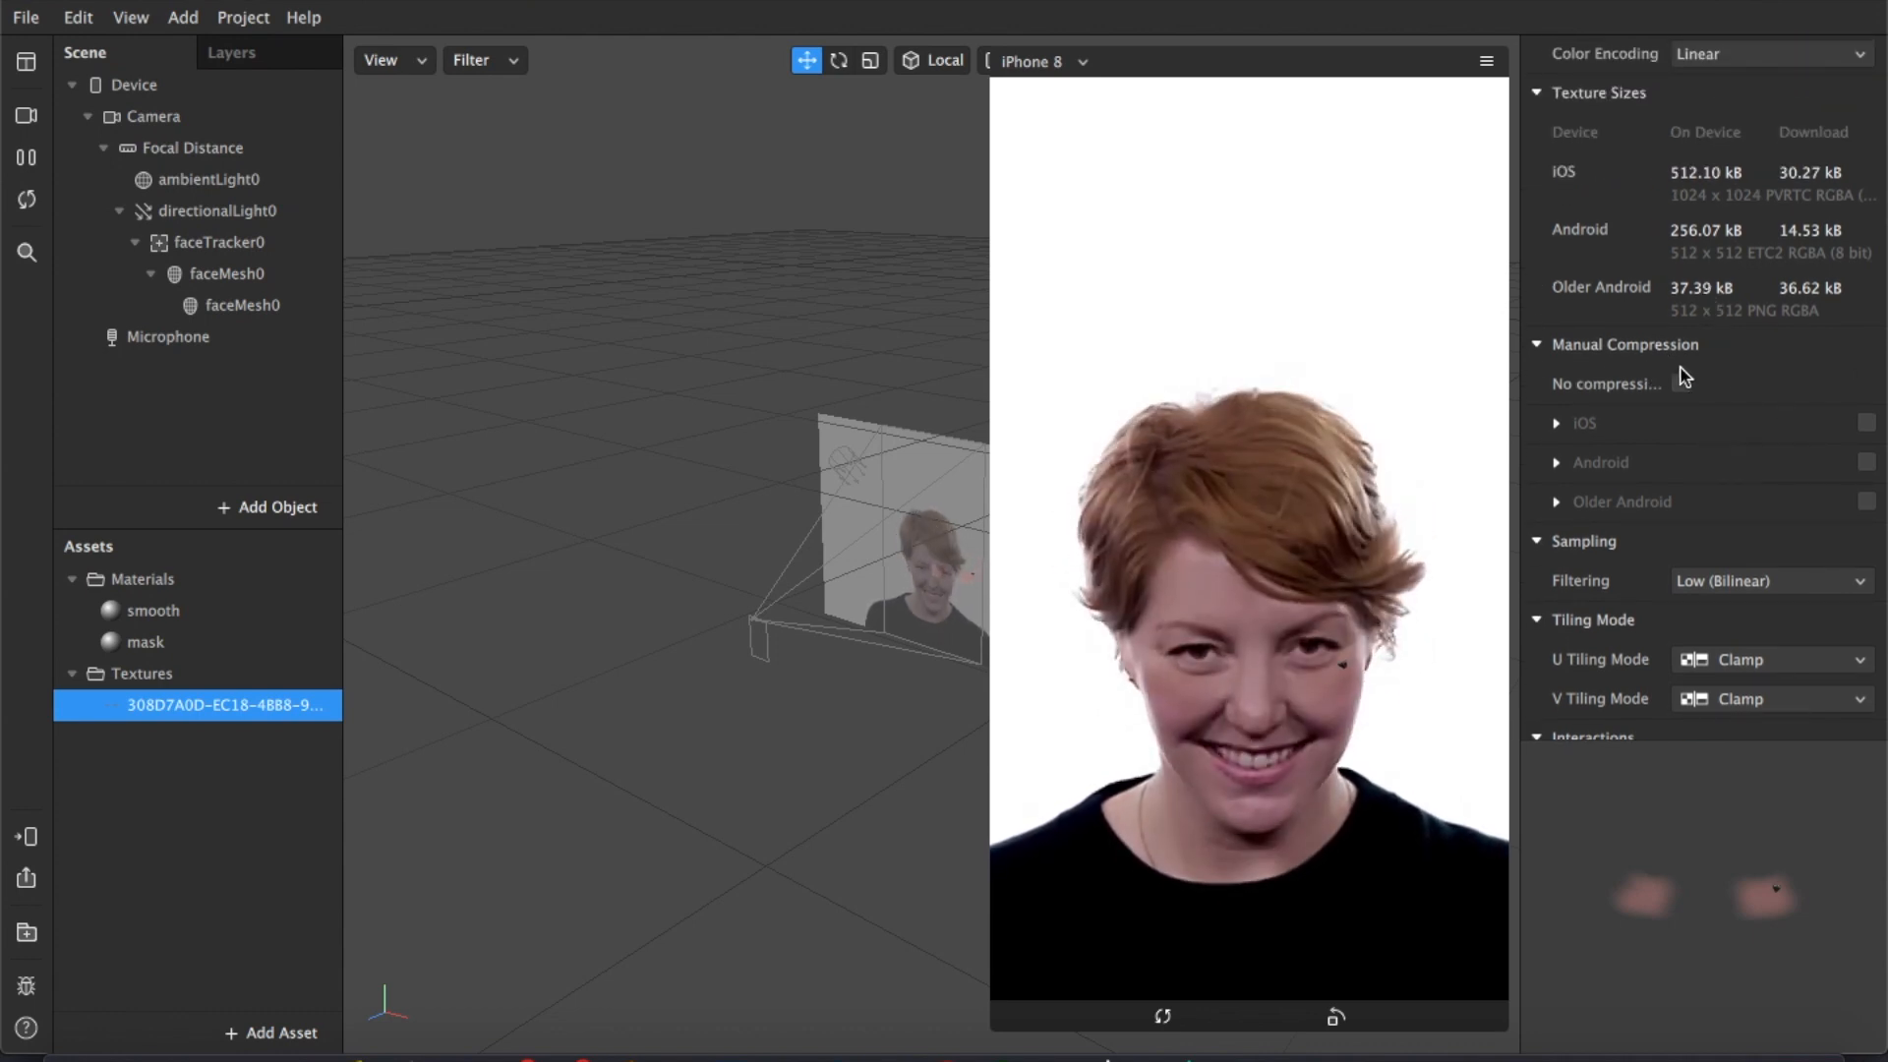
left_click(1681, 384)
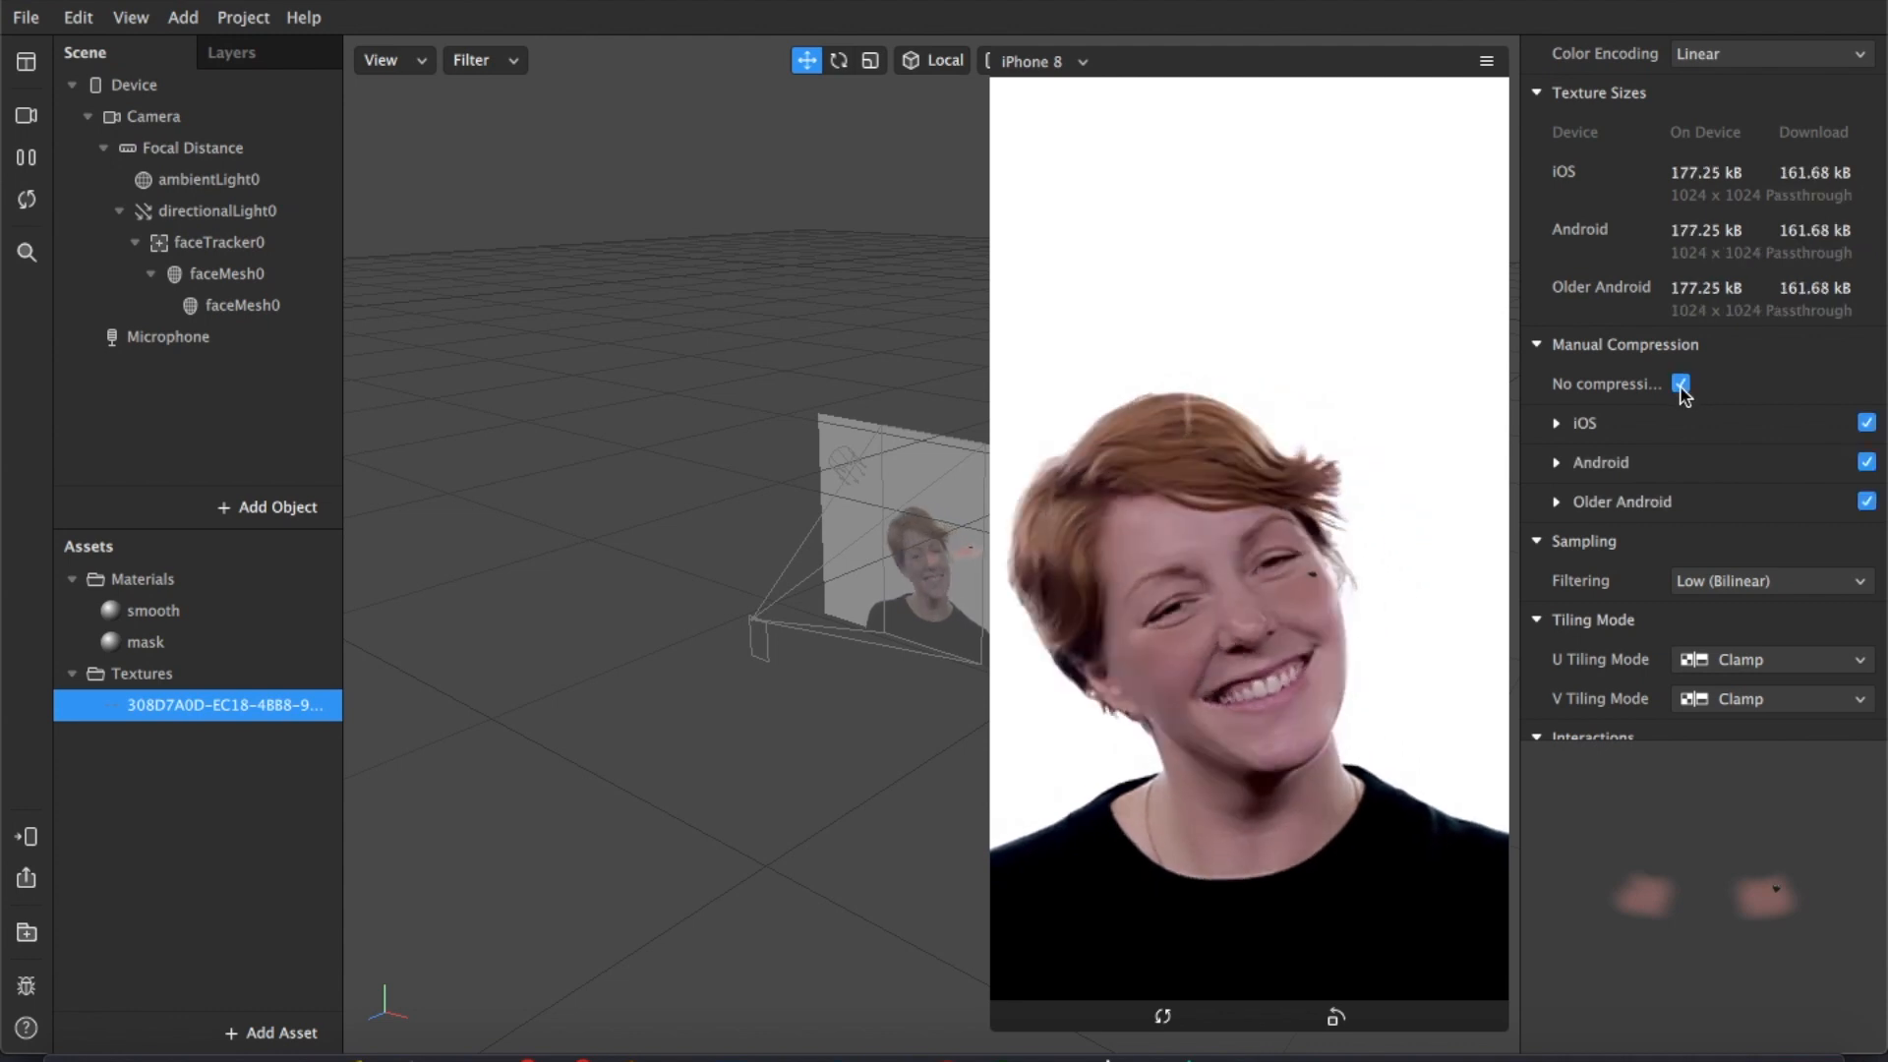
scroll(1747, 403, "down", 2)
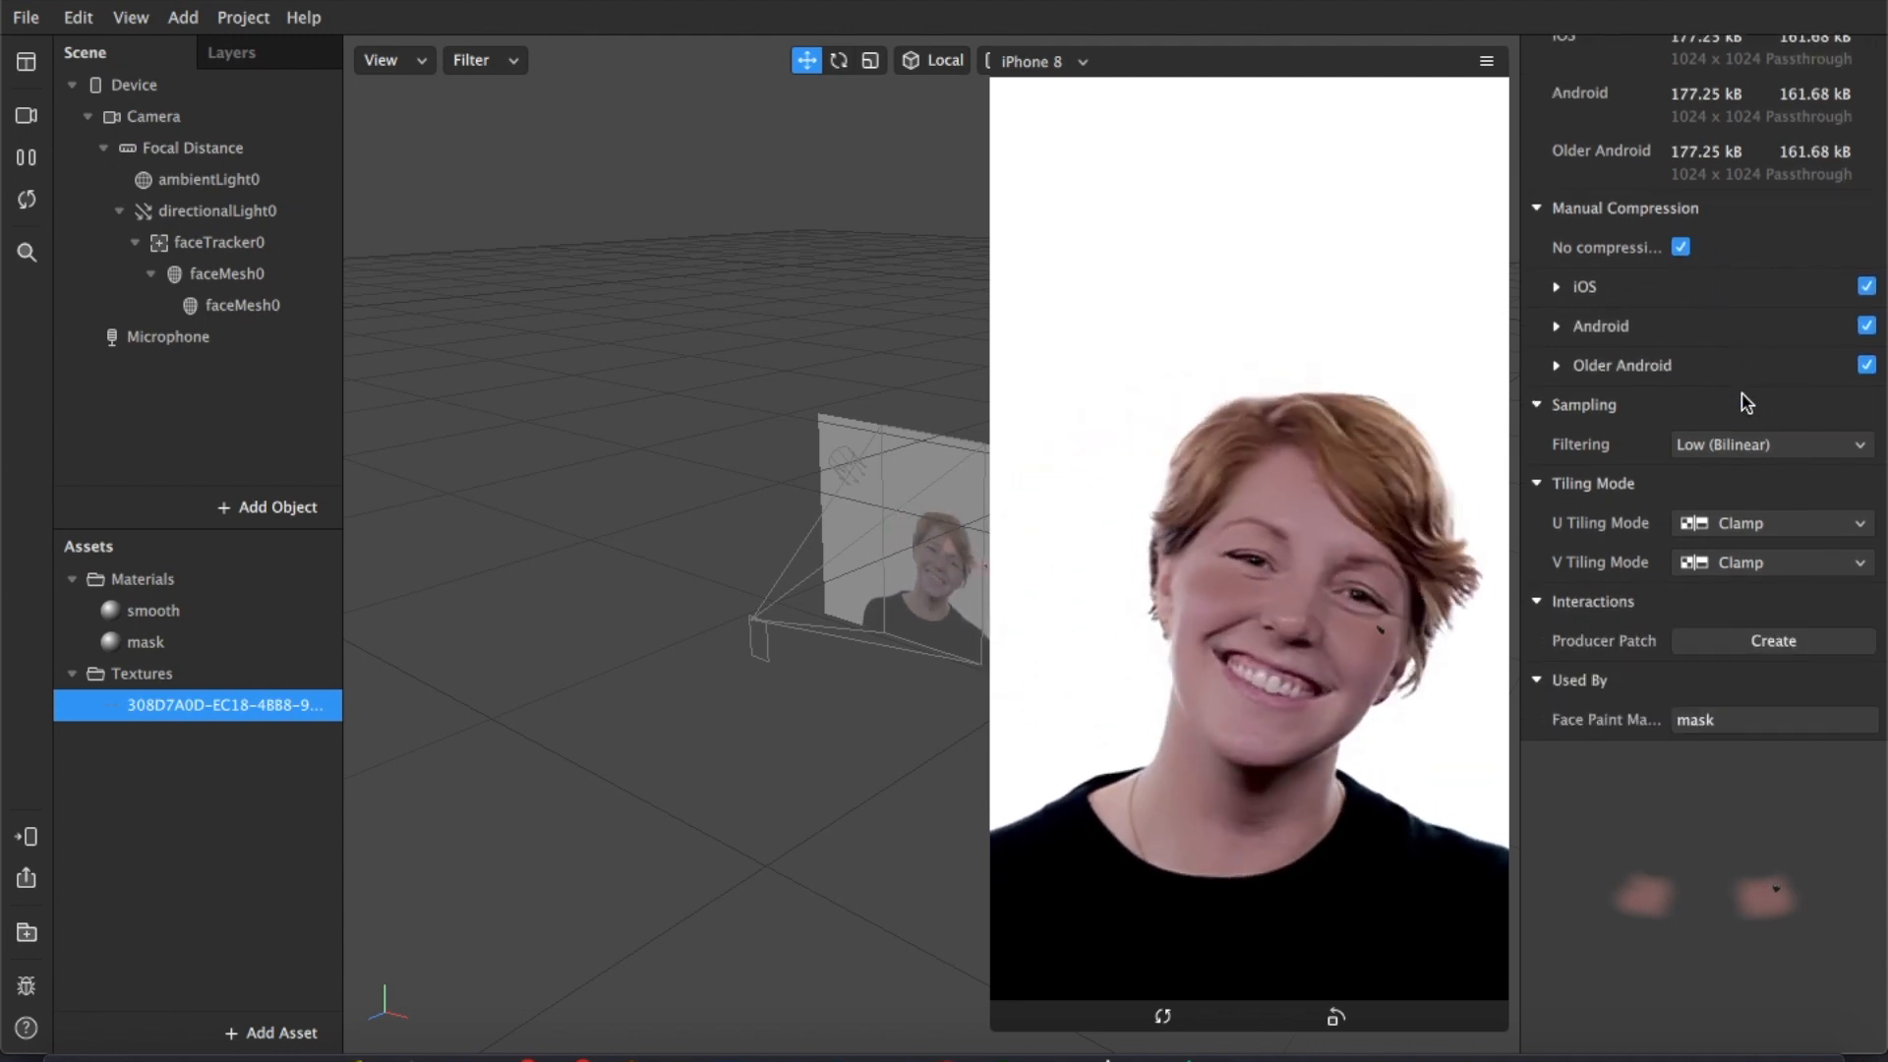
Export the finished filter project as an effect file to the iCloud Documents folder
scroll(1606, 299, "up", 6)
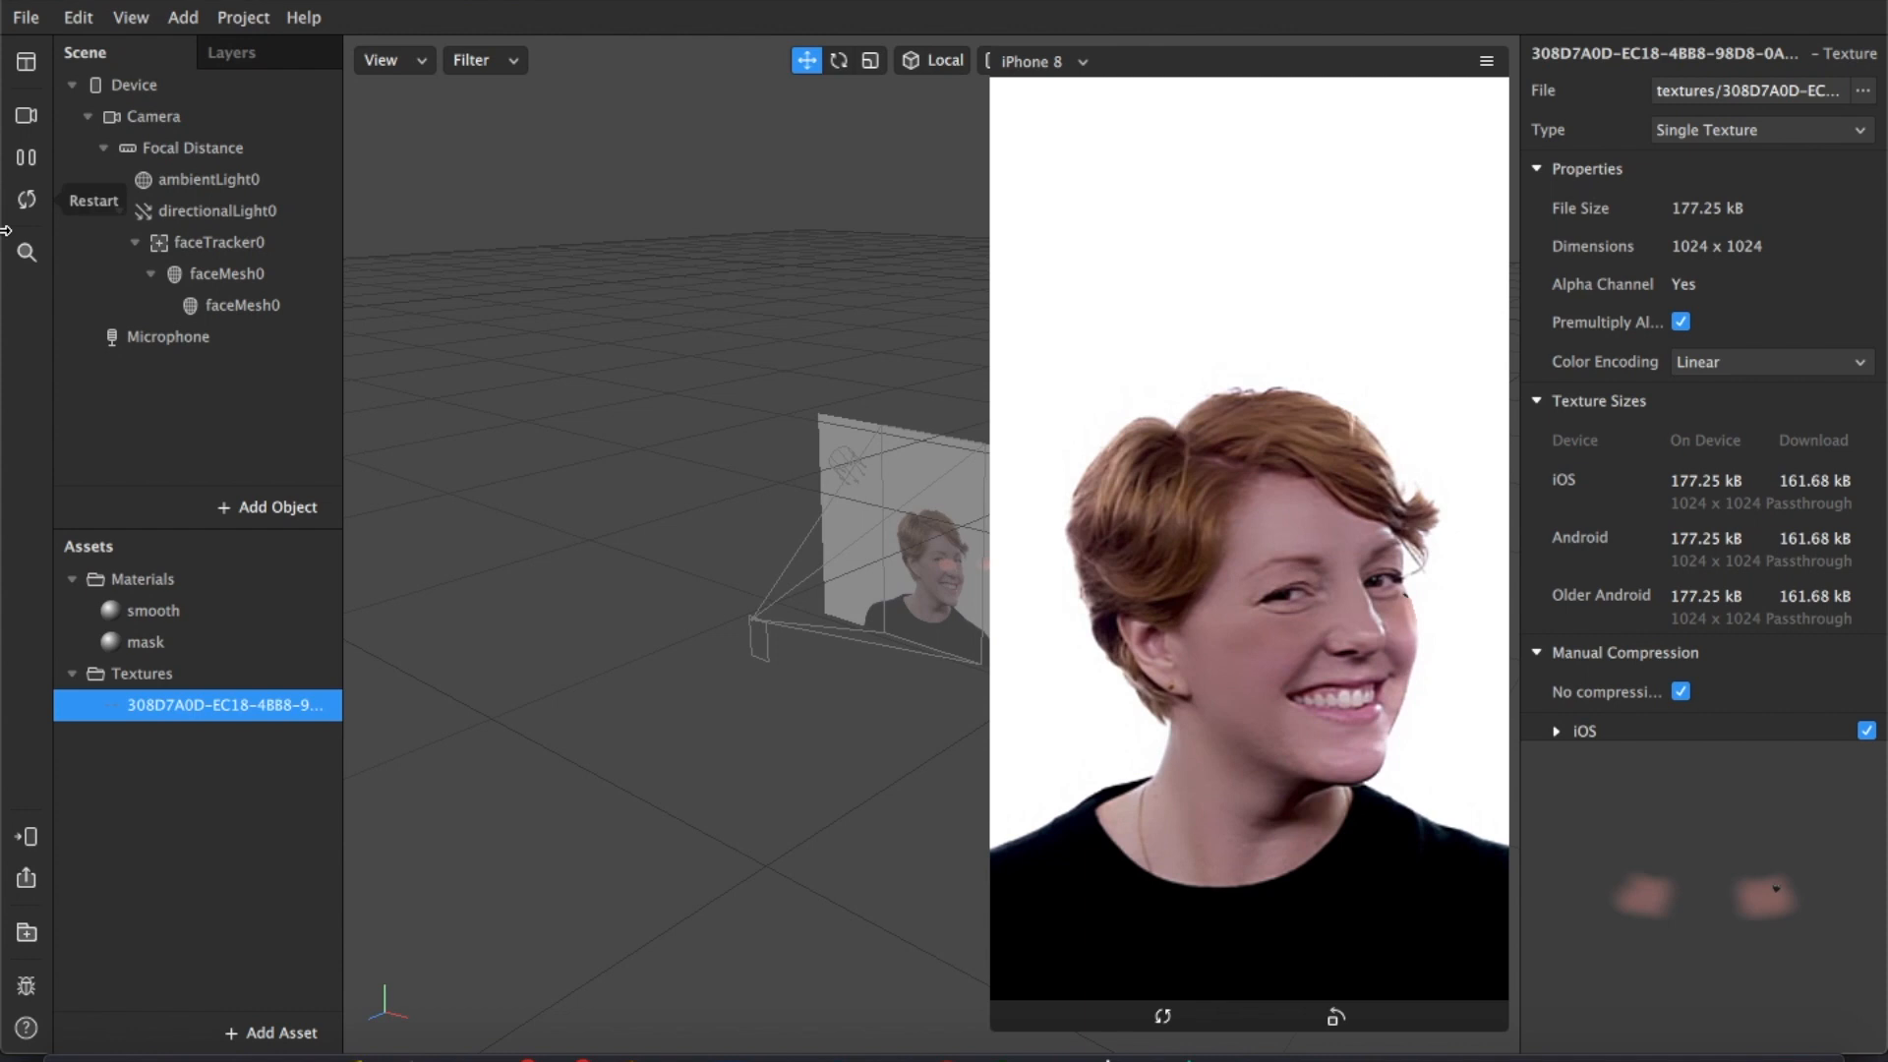
left_click(23, 18)
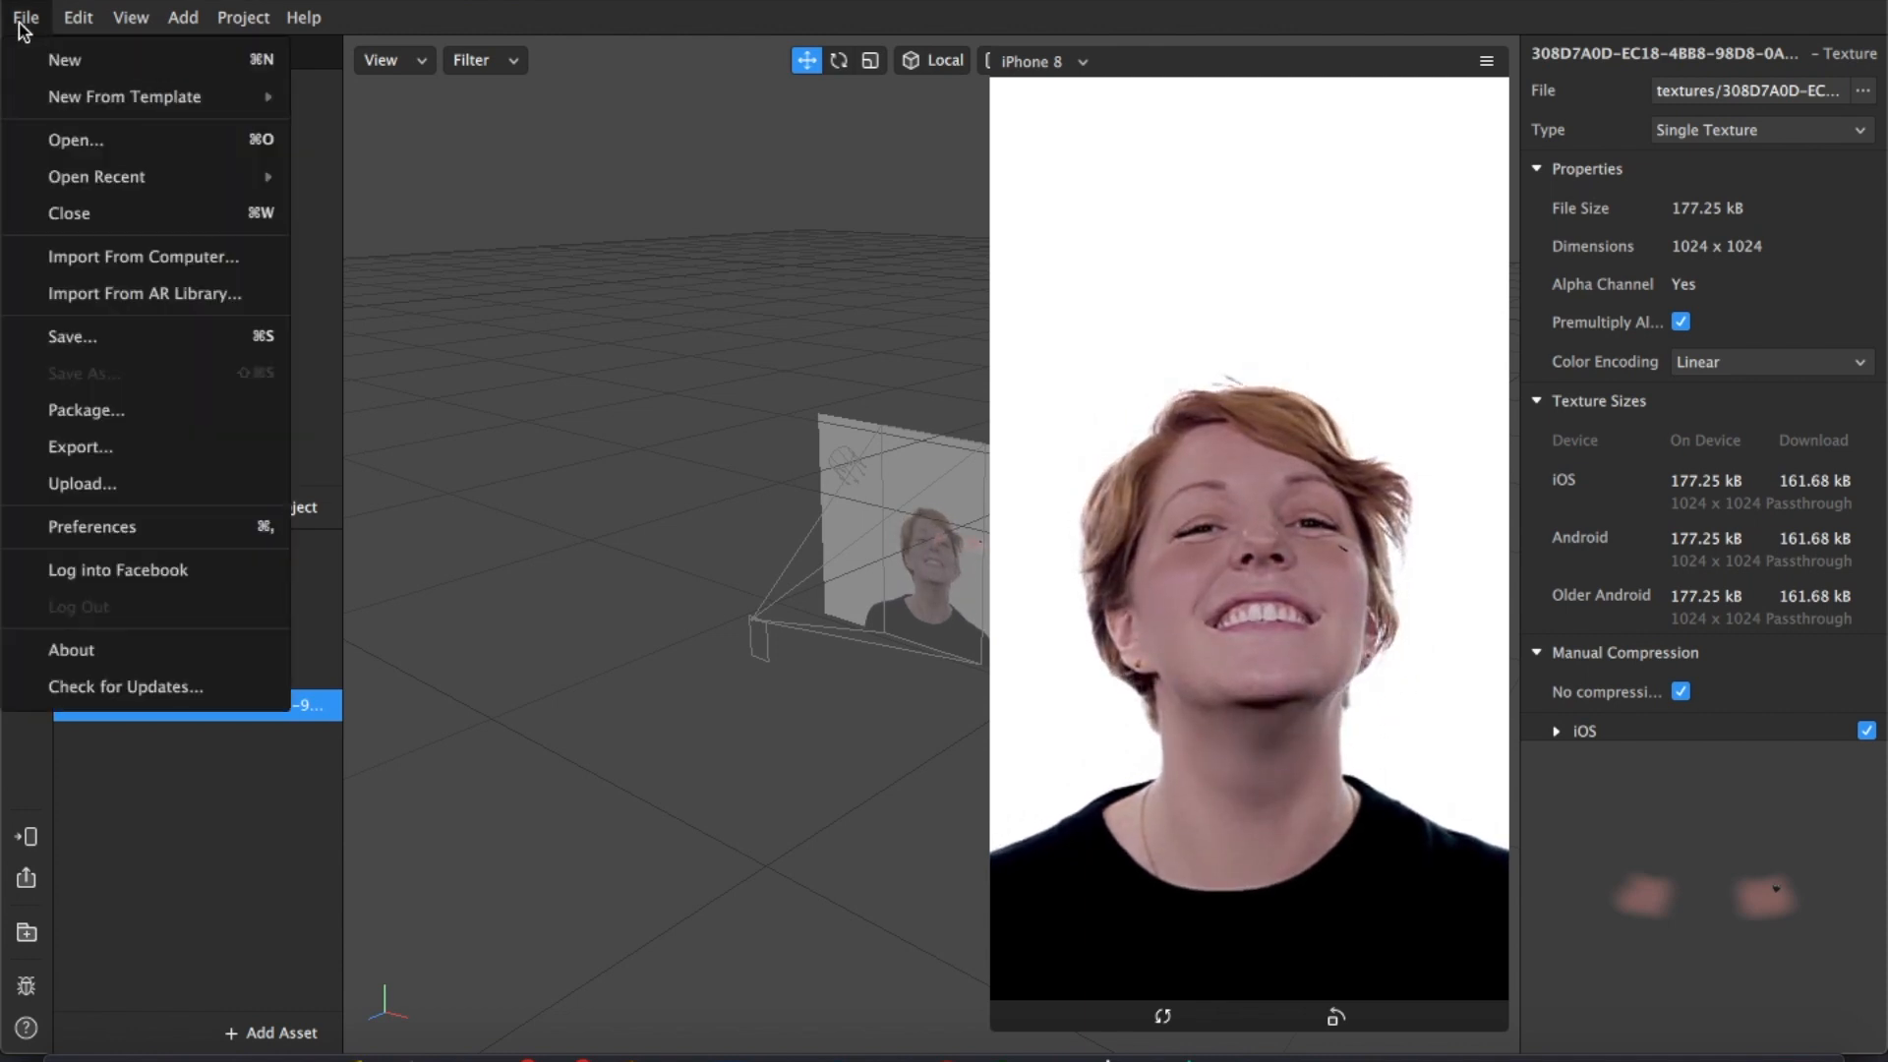
left_click(21, 20)
left_click(22, 20)
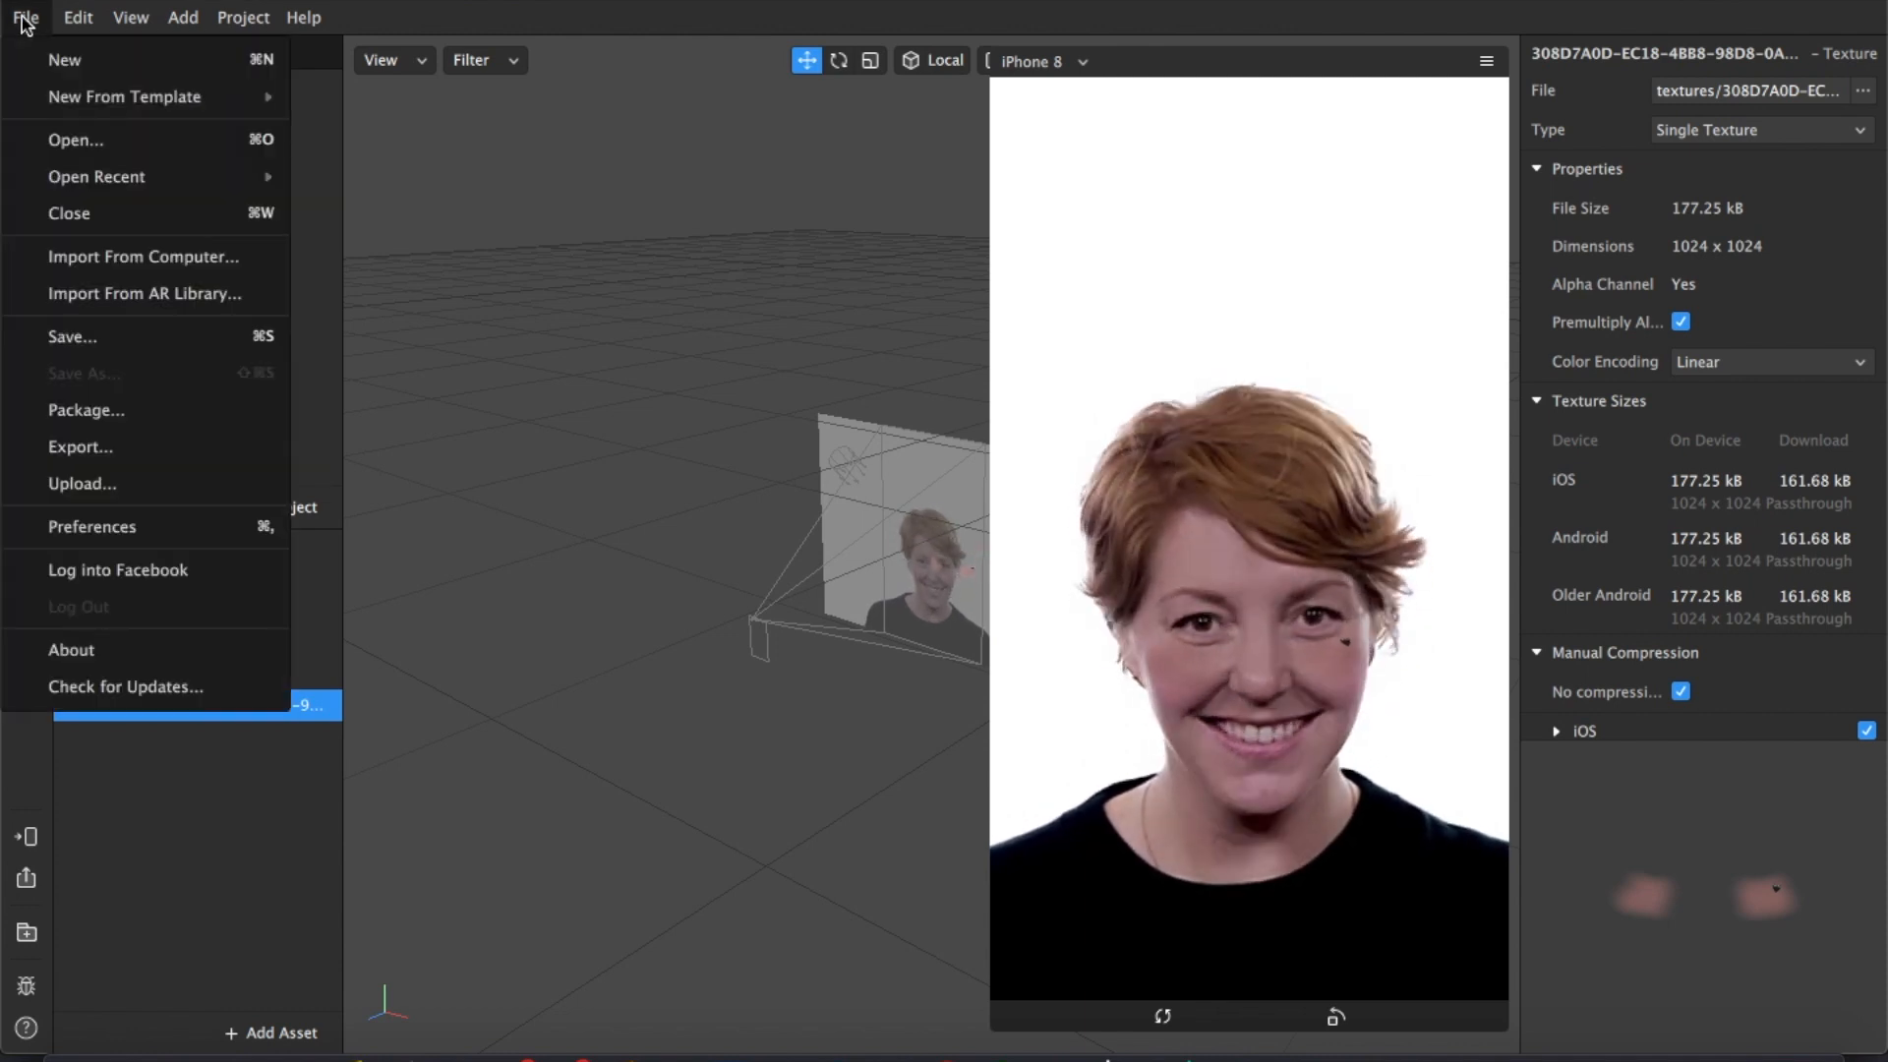
left_click(117, 451)
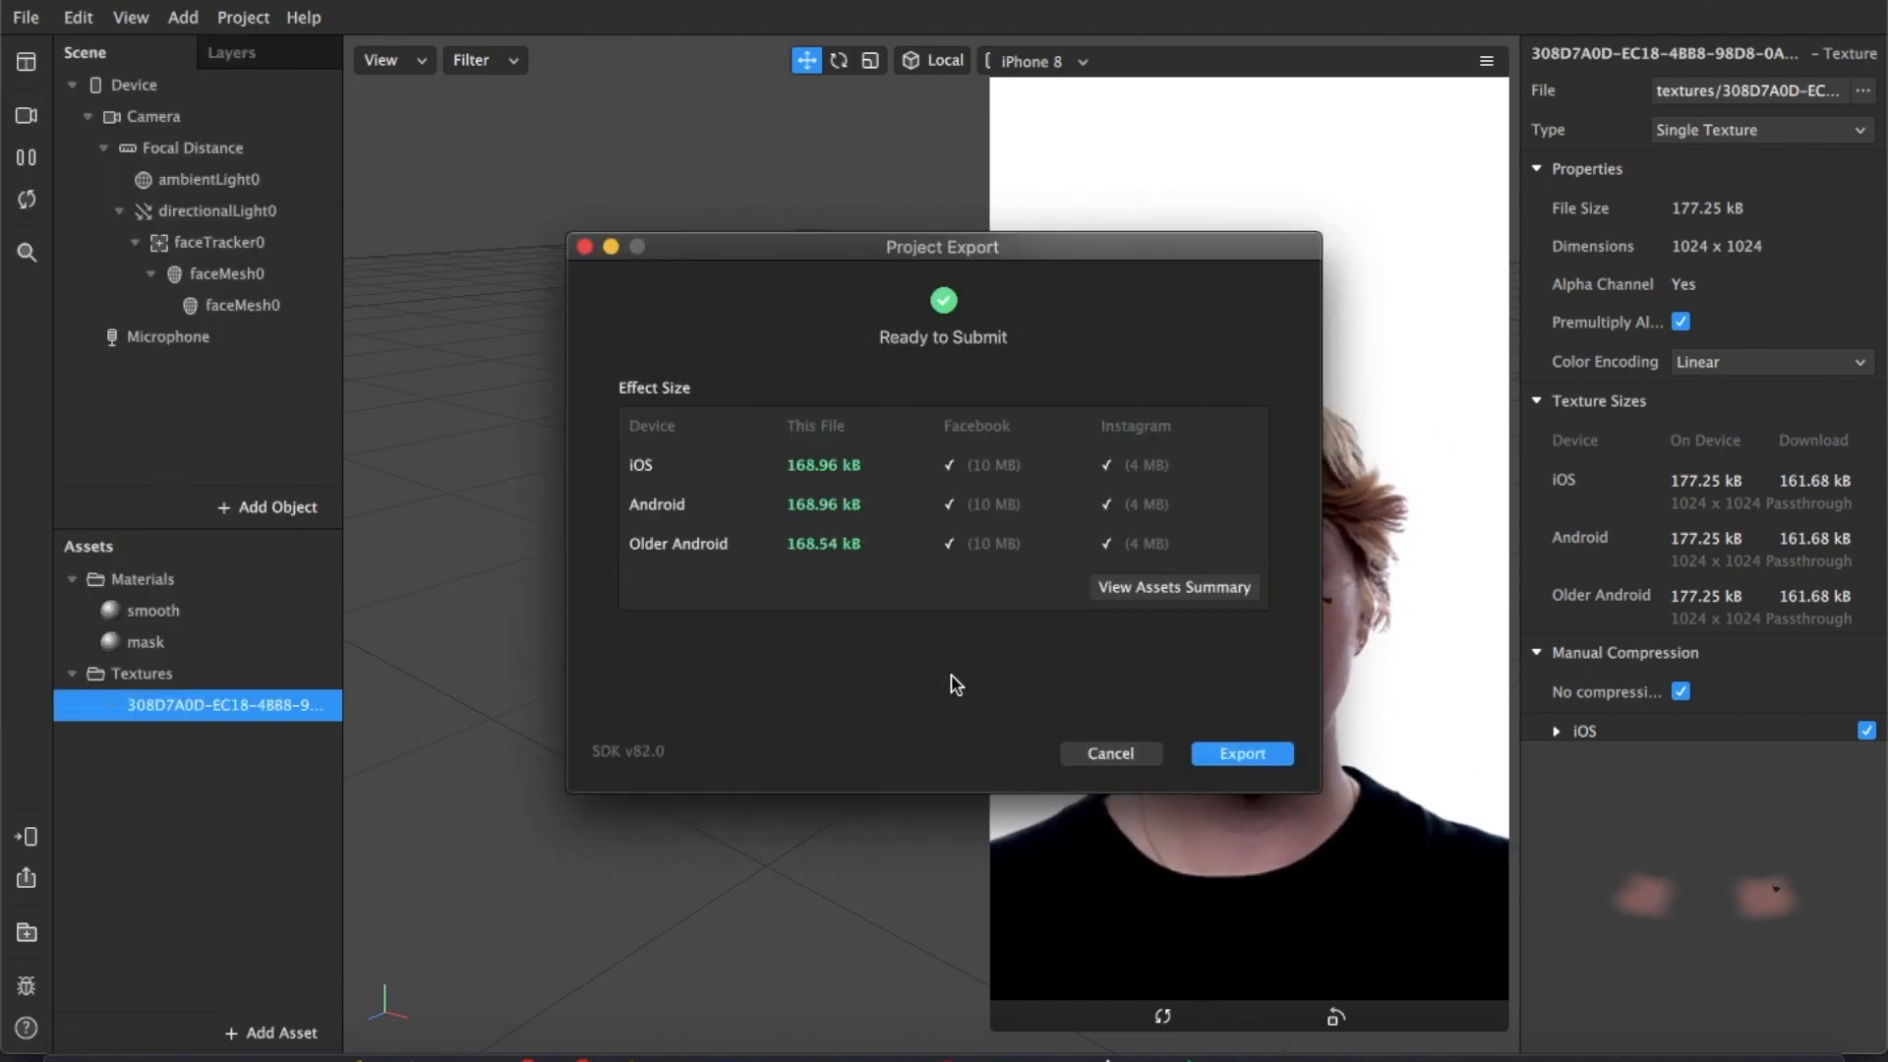
left_click(1231, 763)
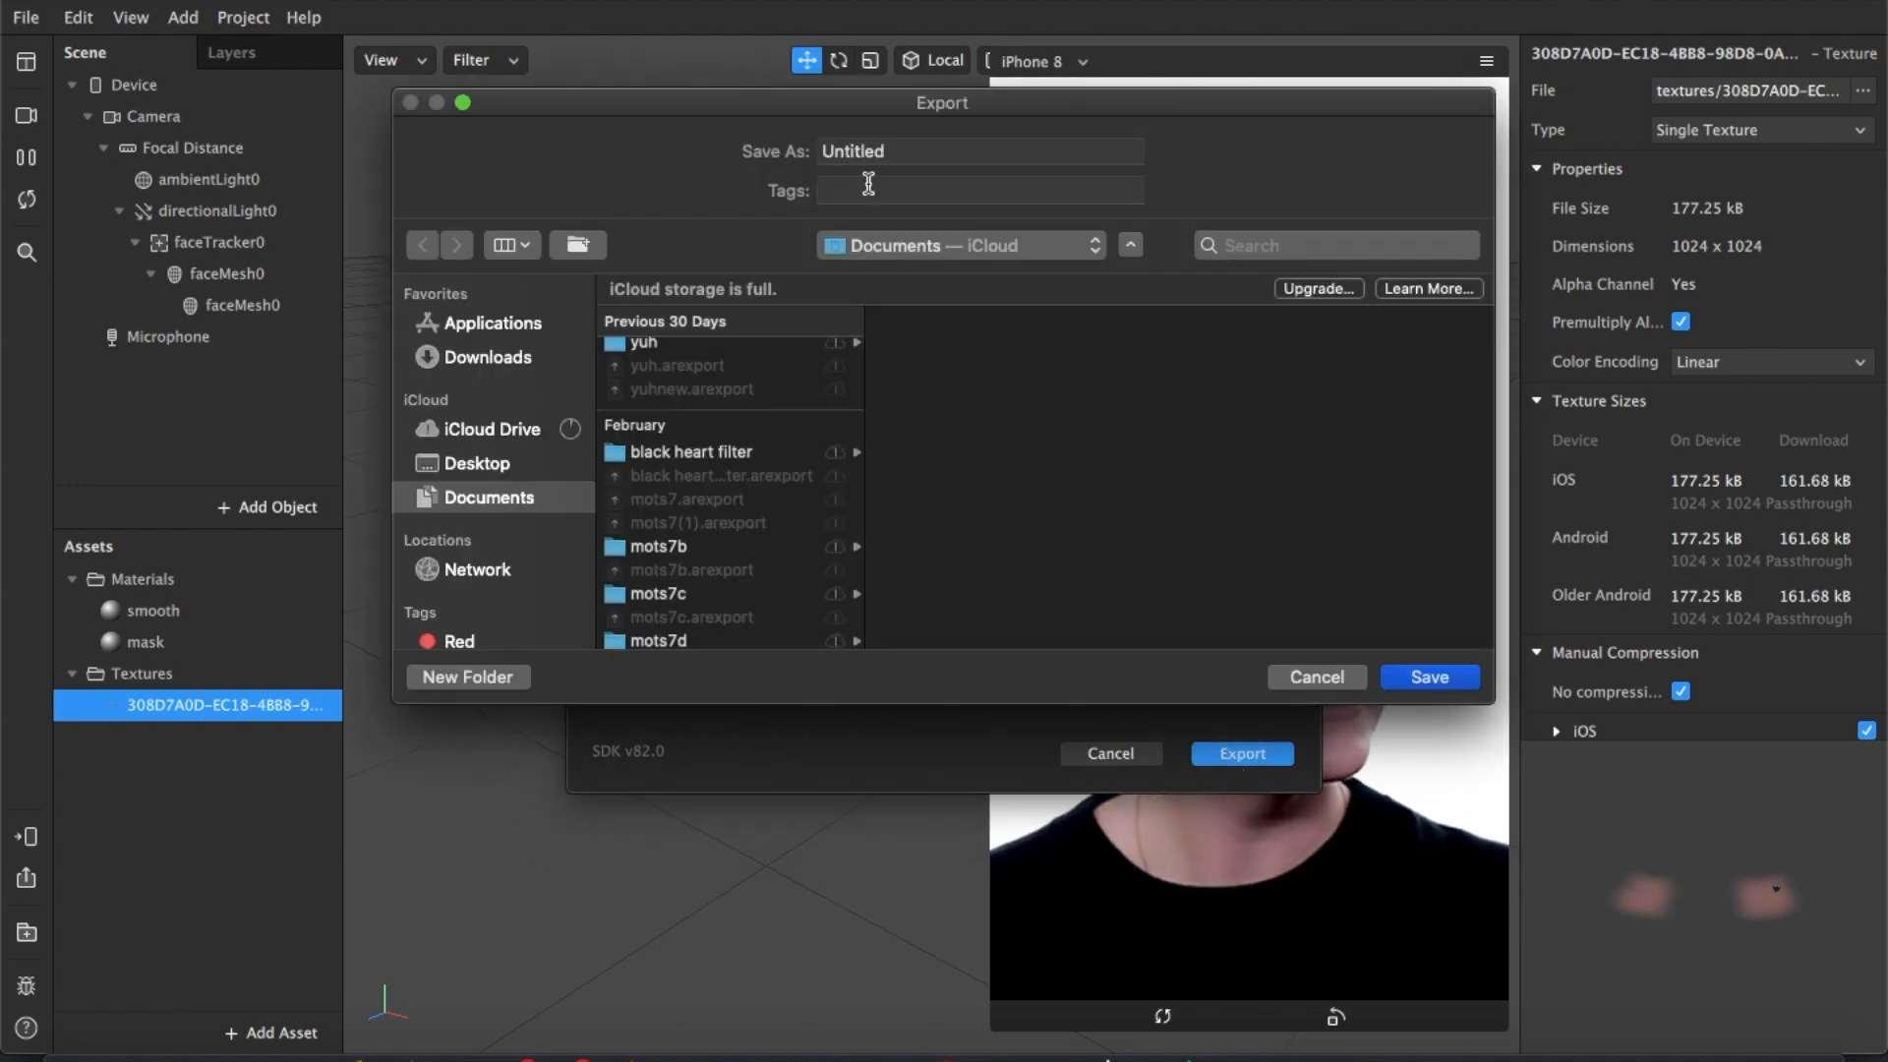
left_click(949, 154)
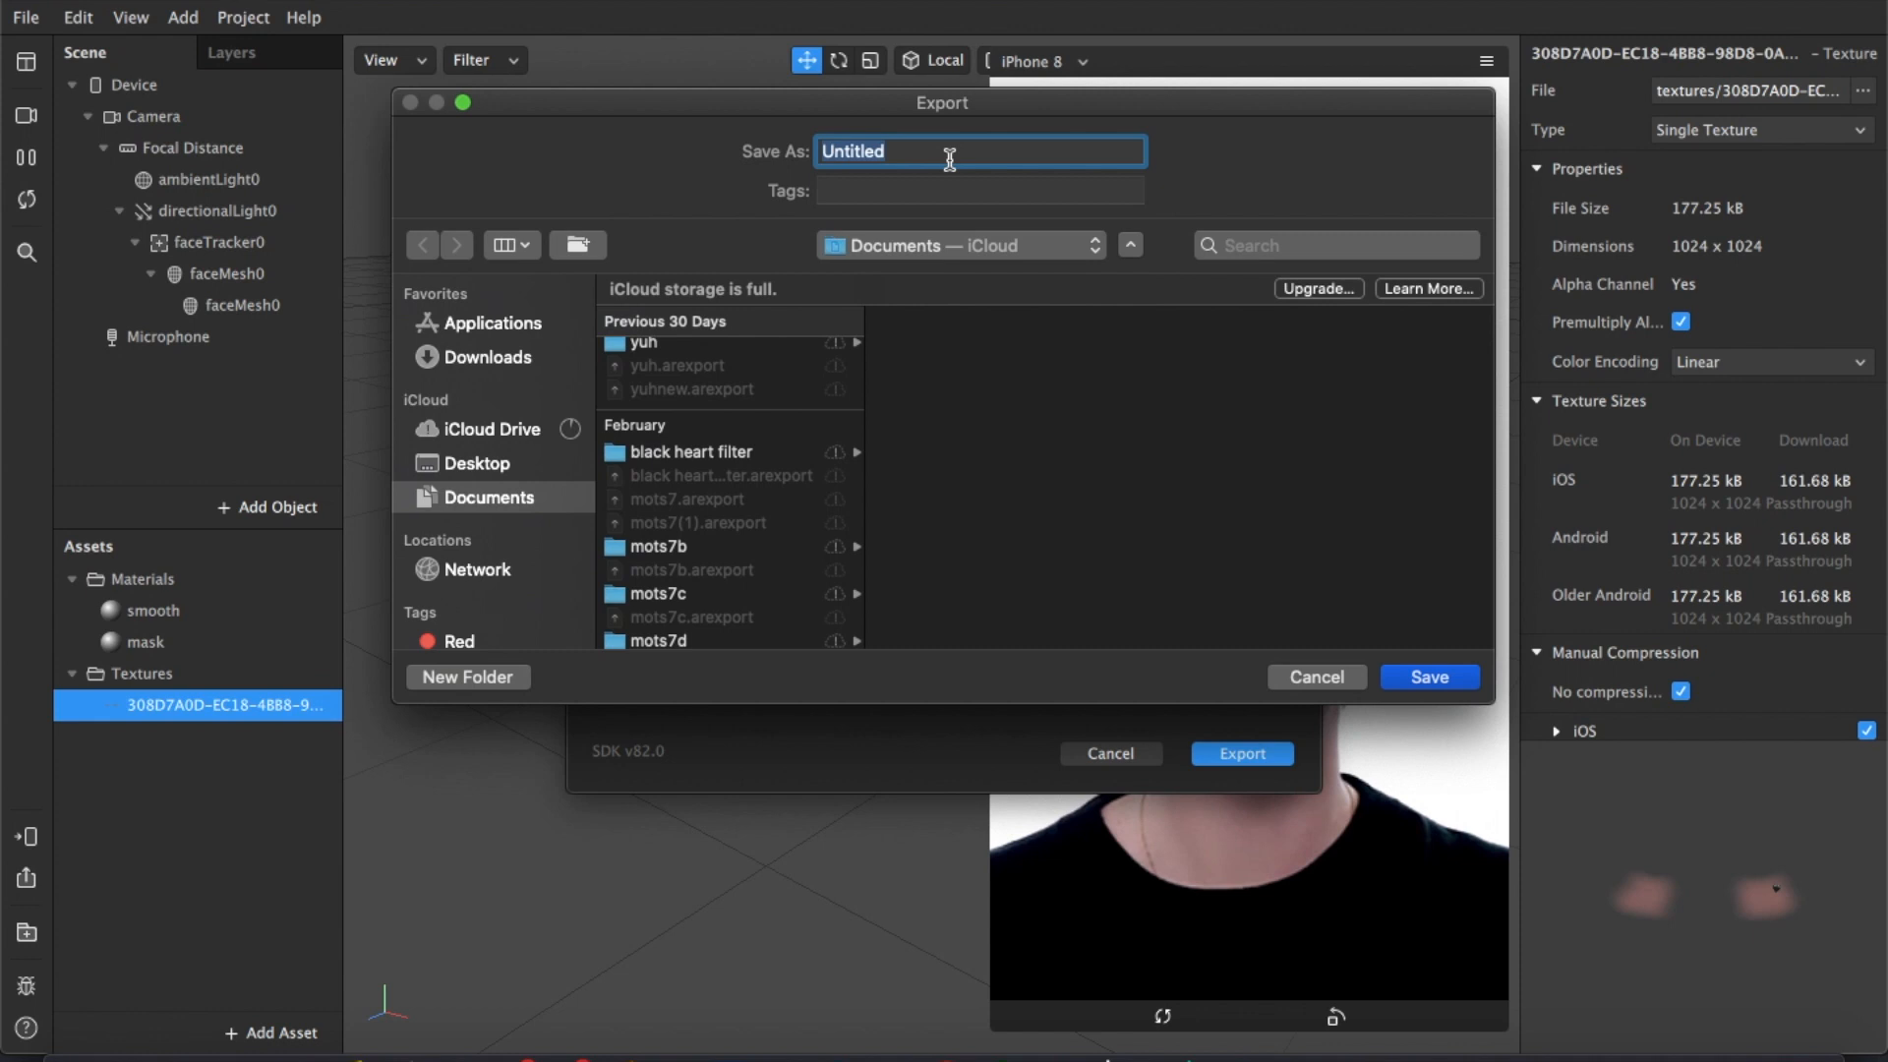
key("Return")
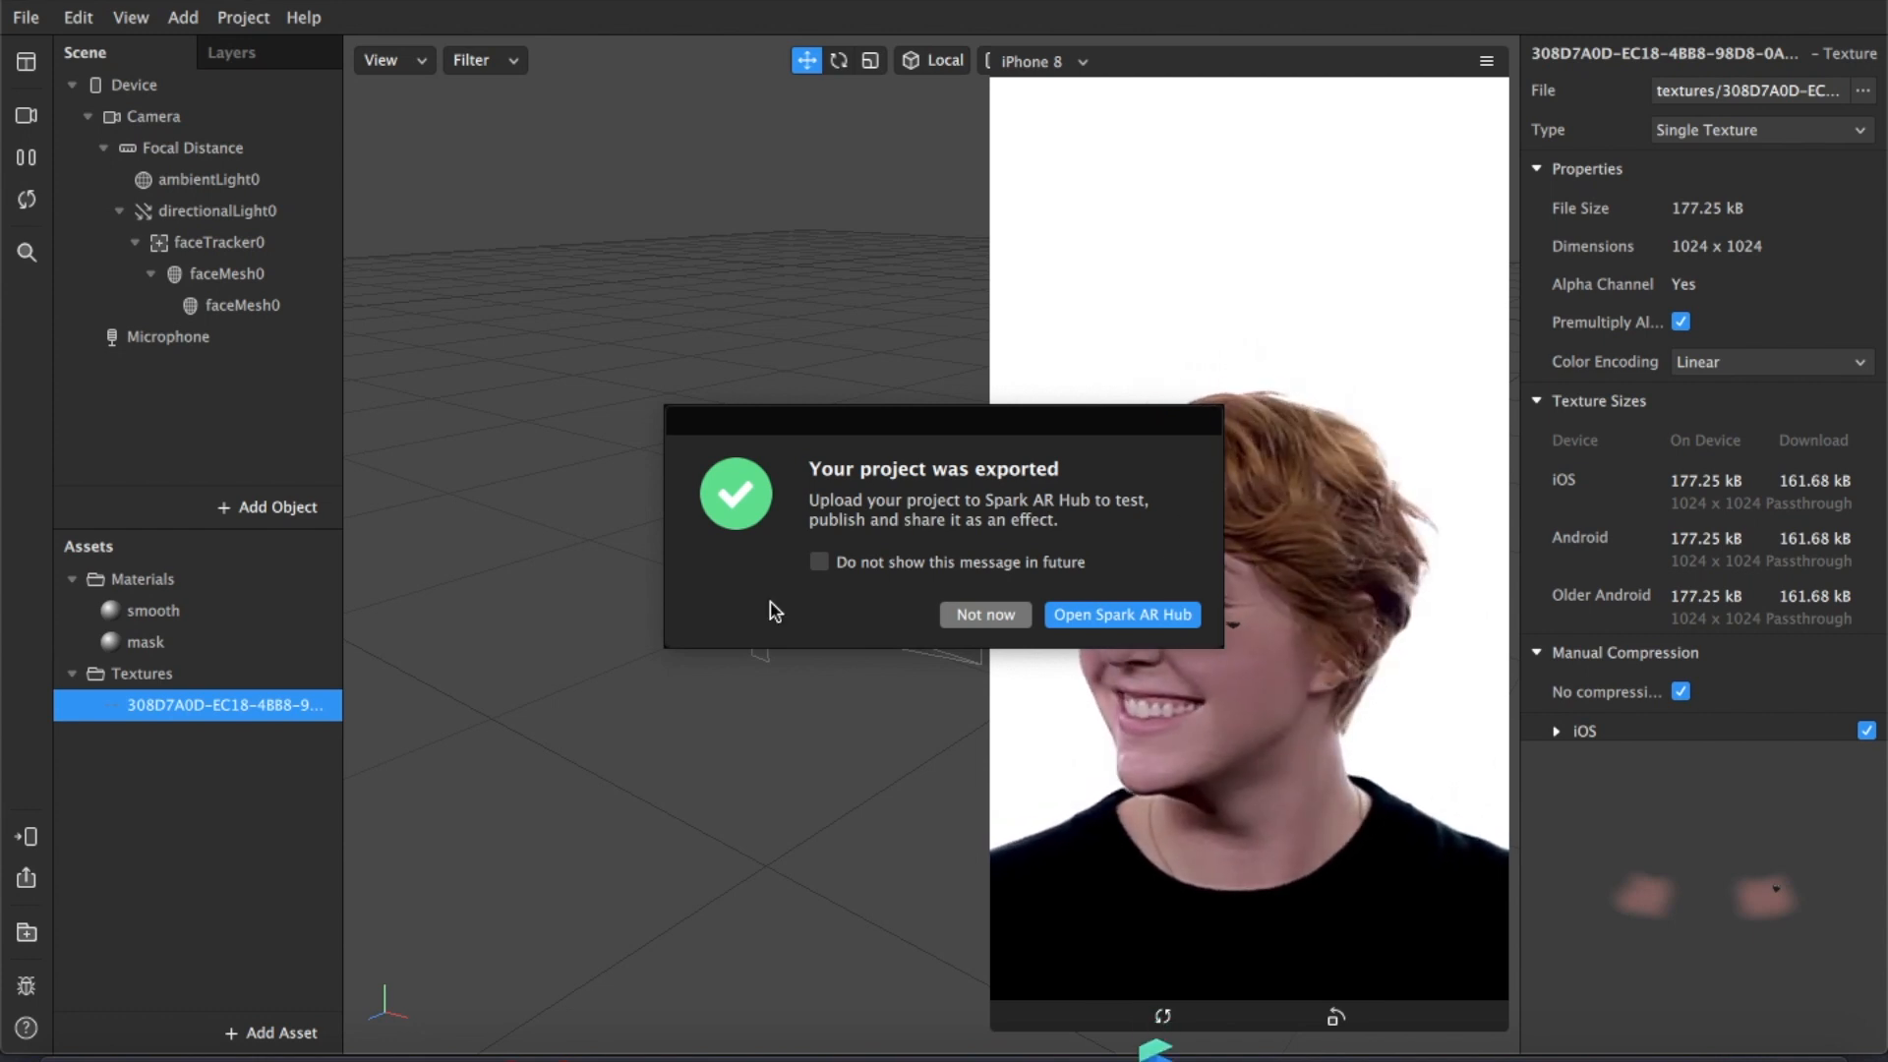
Switch to Spark AR Hub and start publishing an effect with Instagram as the platform
left_click(1168, 621)
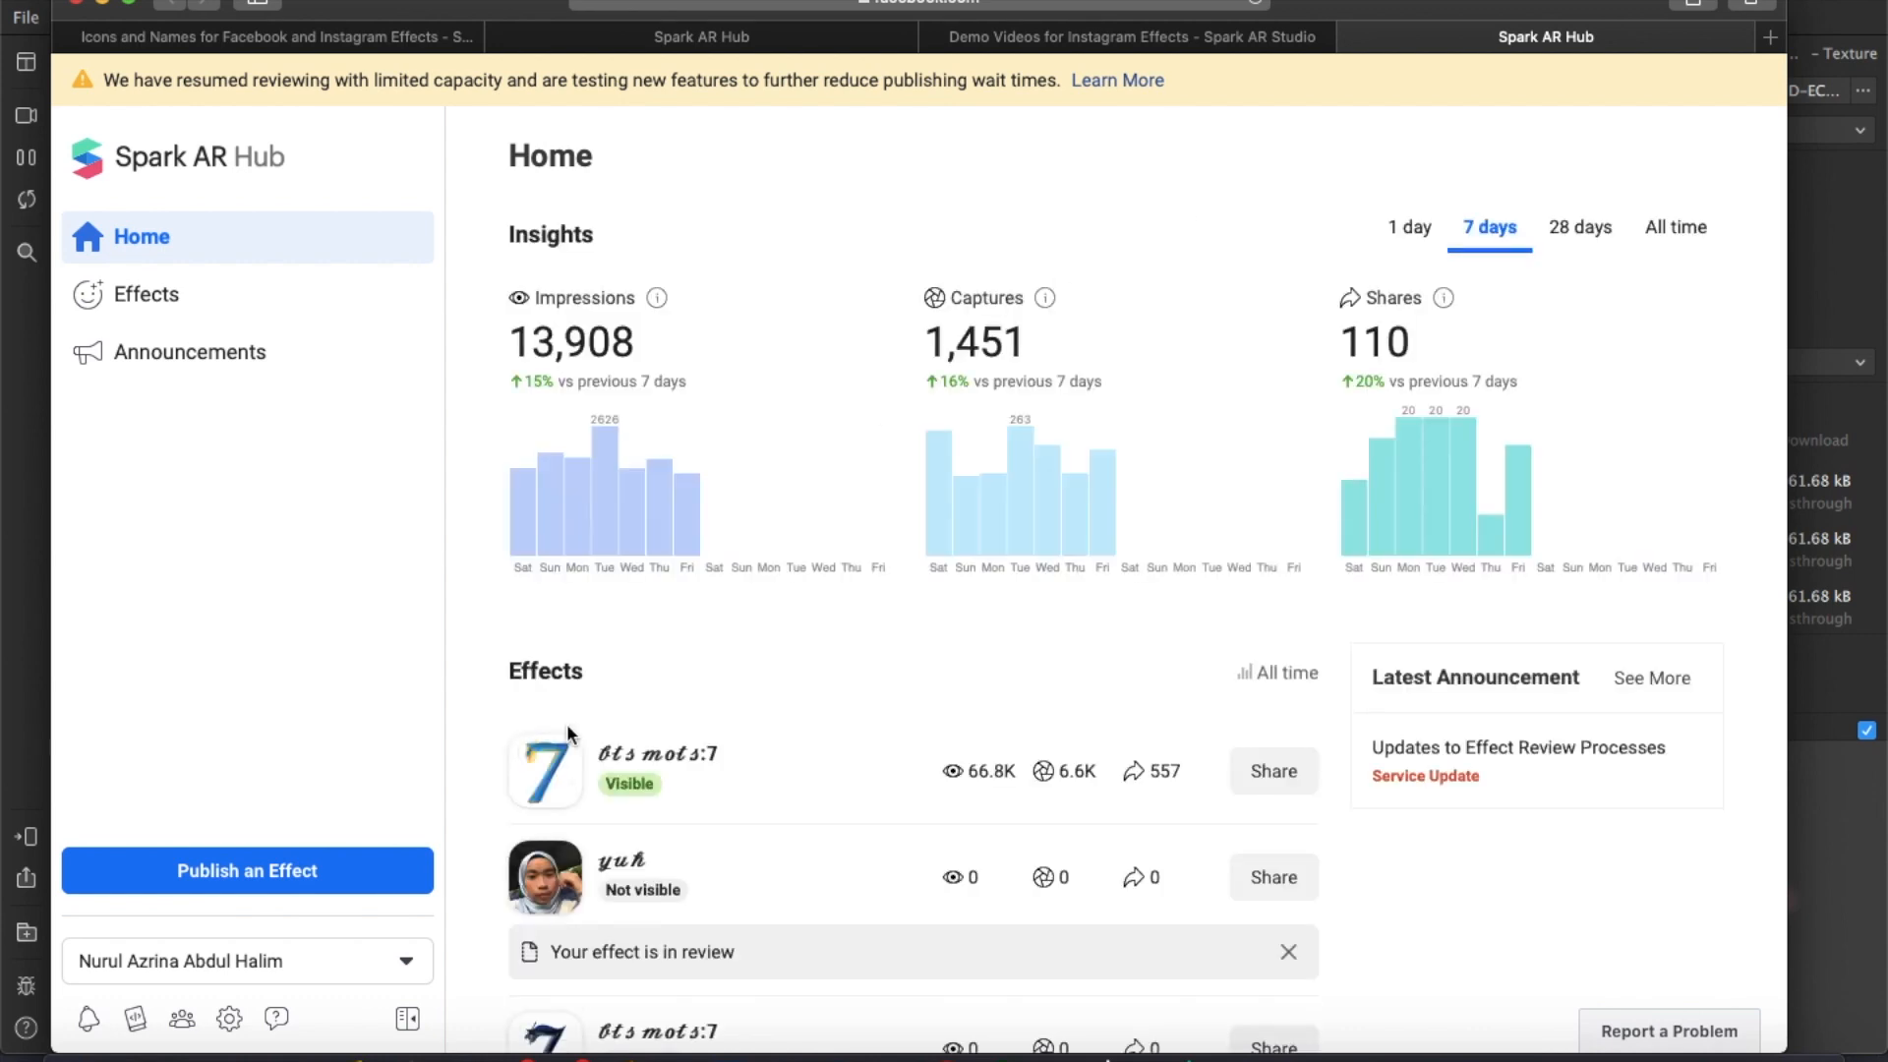
left_click(307, 954)
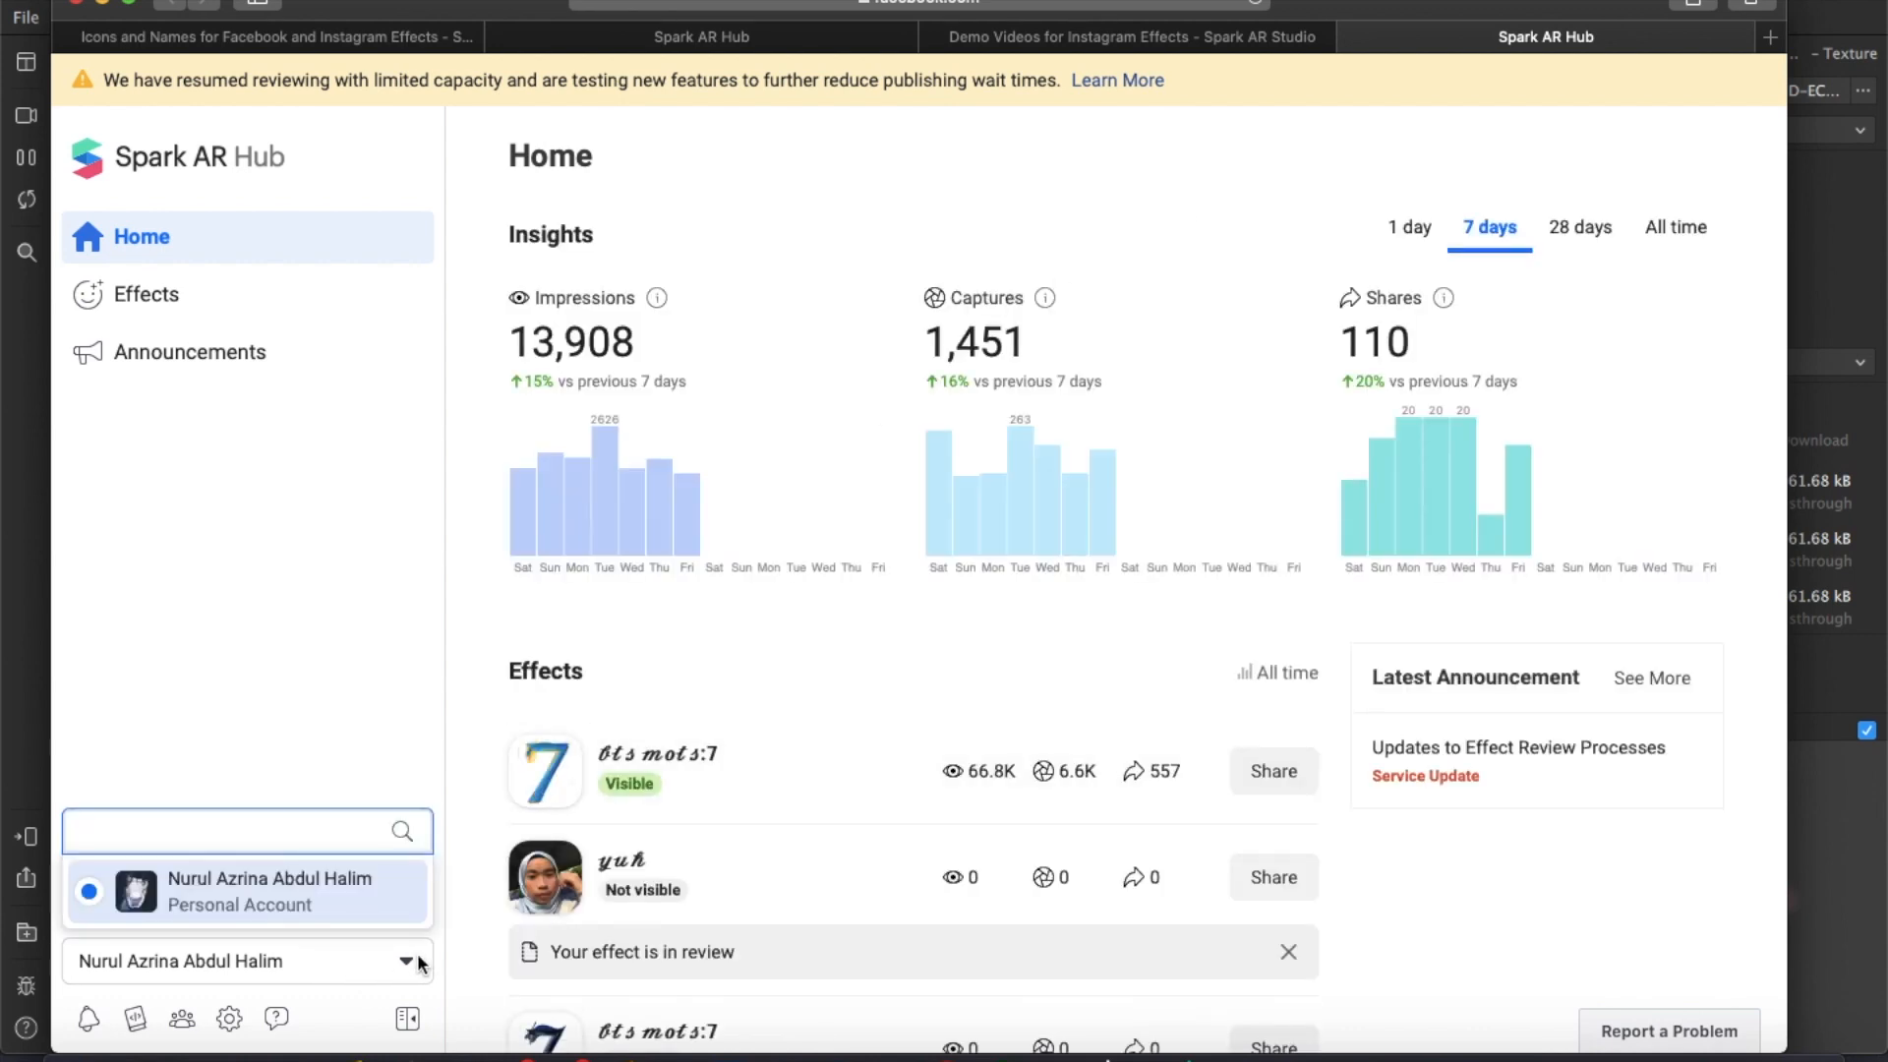
left_click(374, 975)
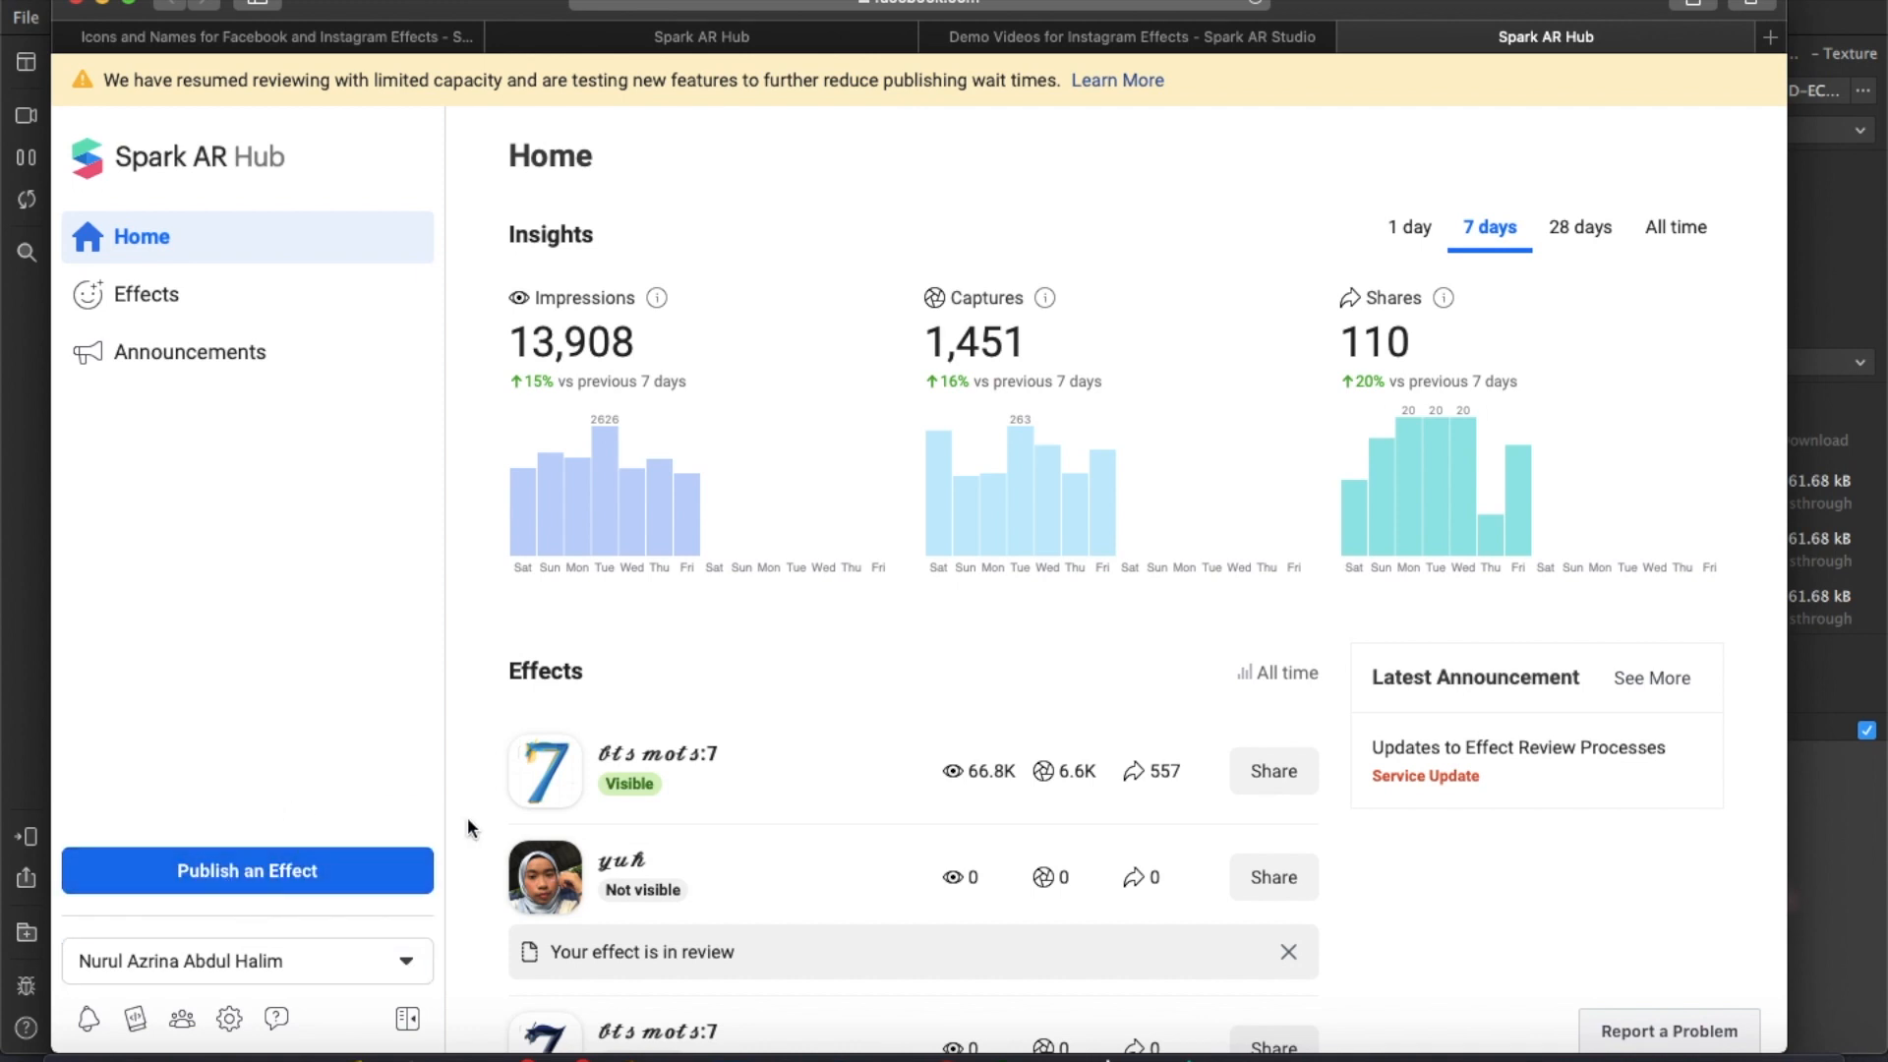
left_click(253, 871)
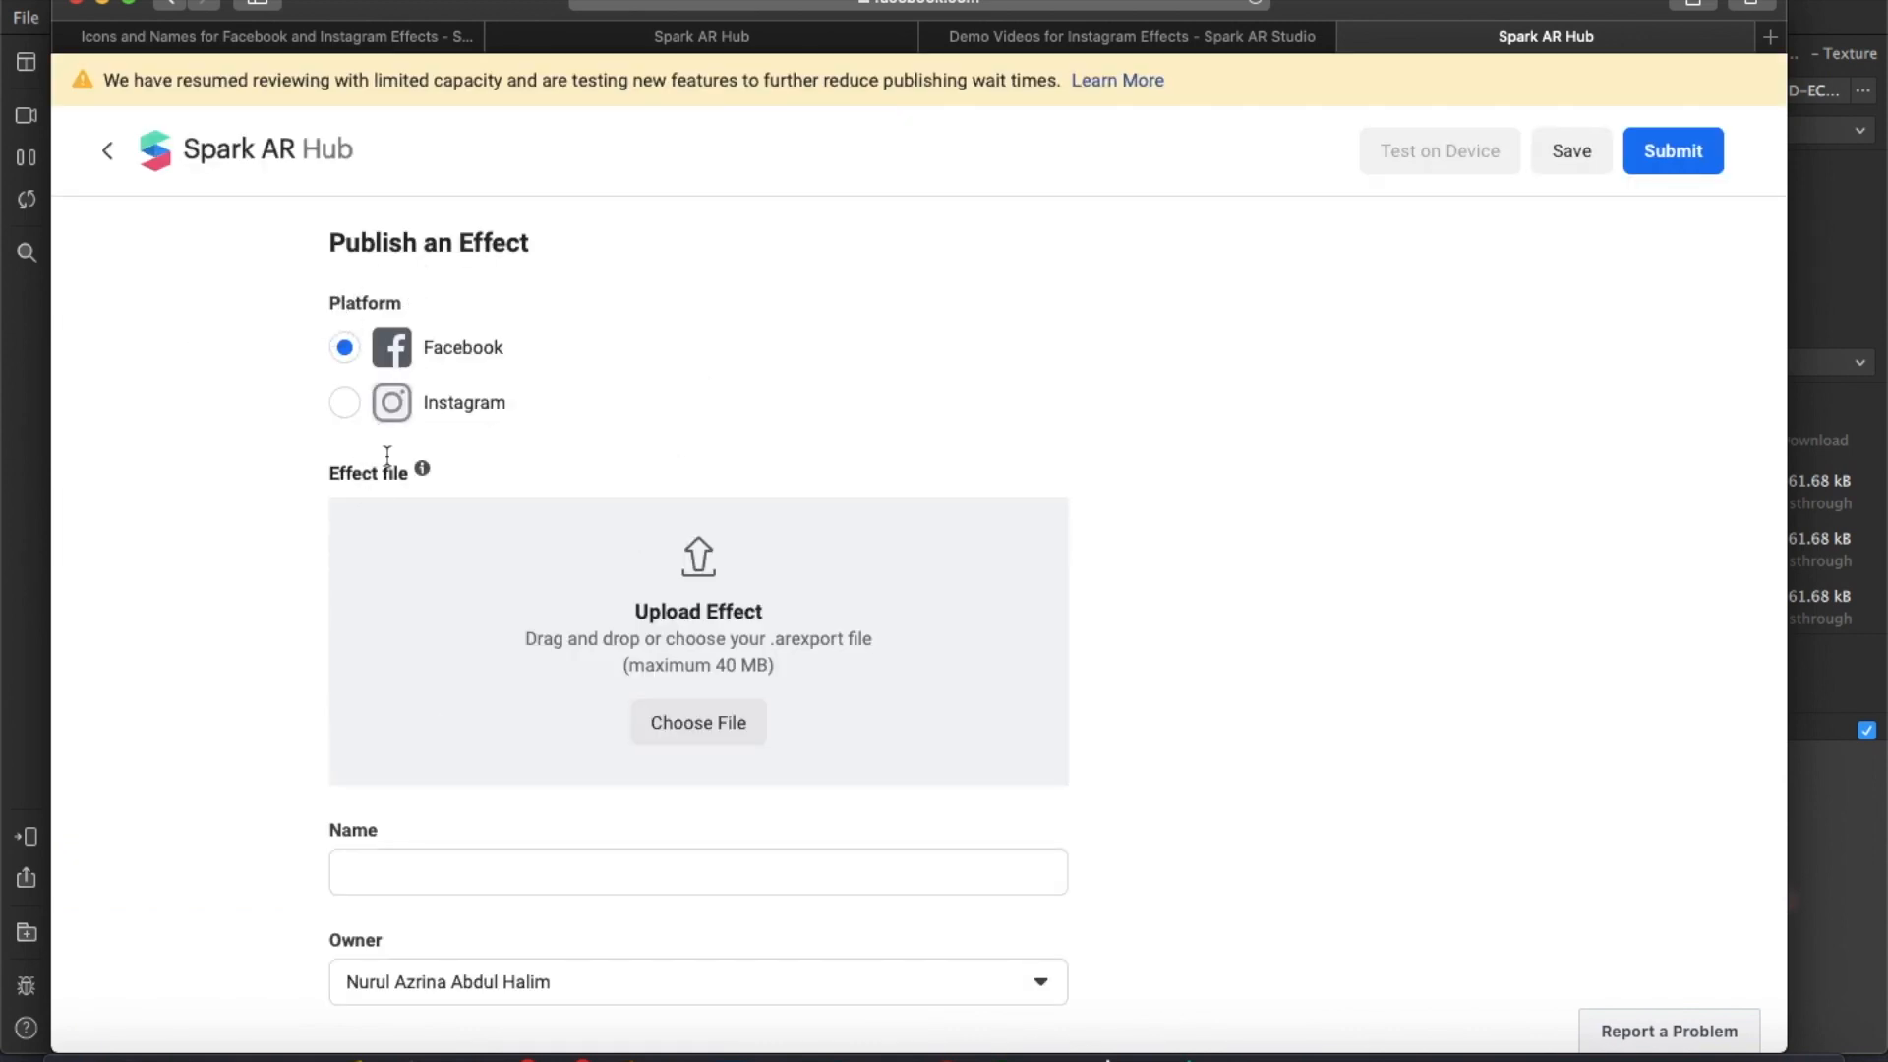
left_click(345, 403)
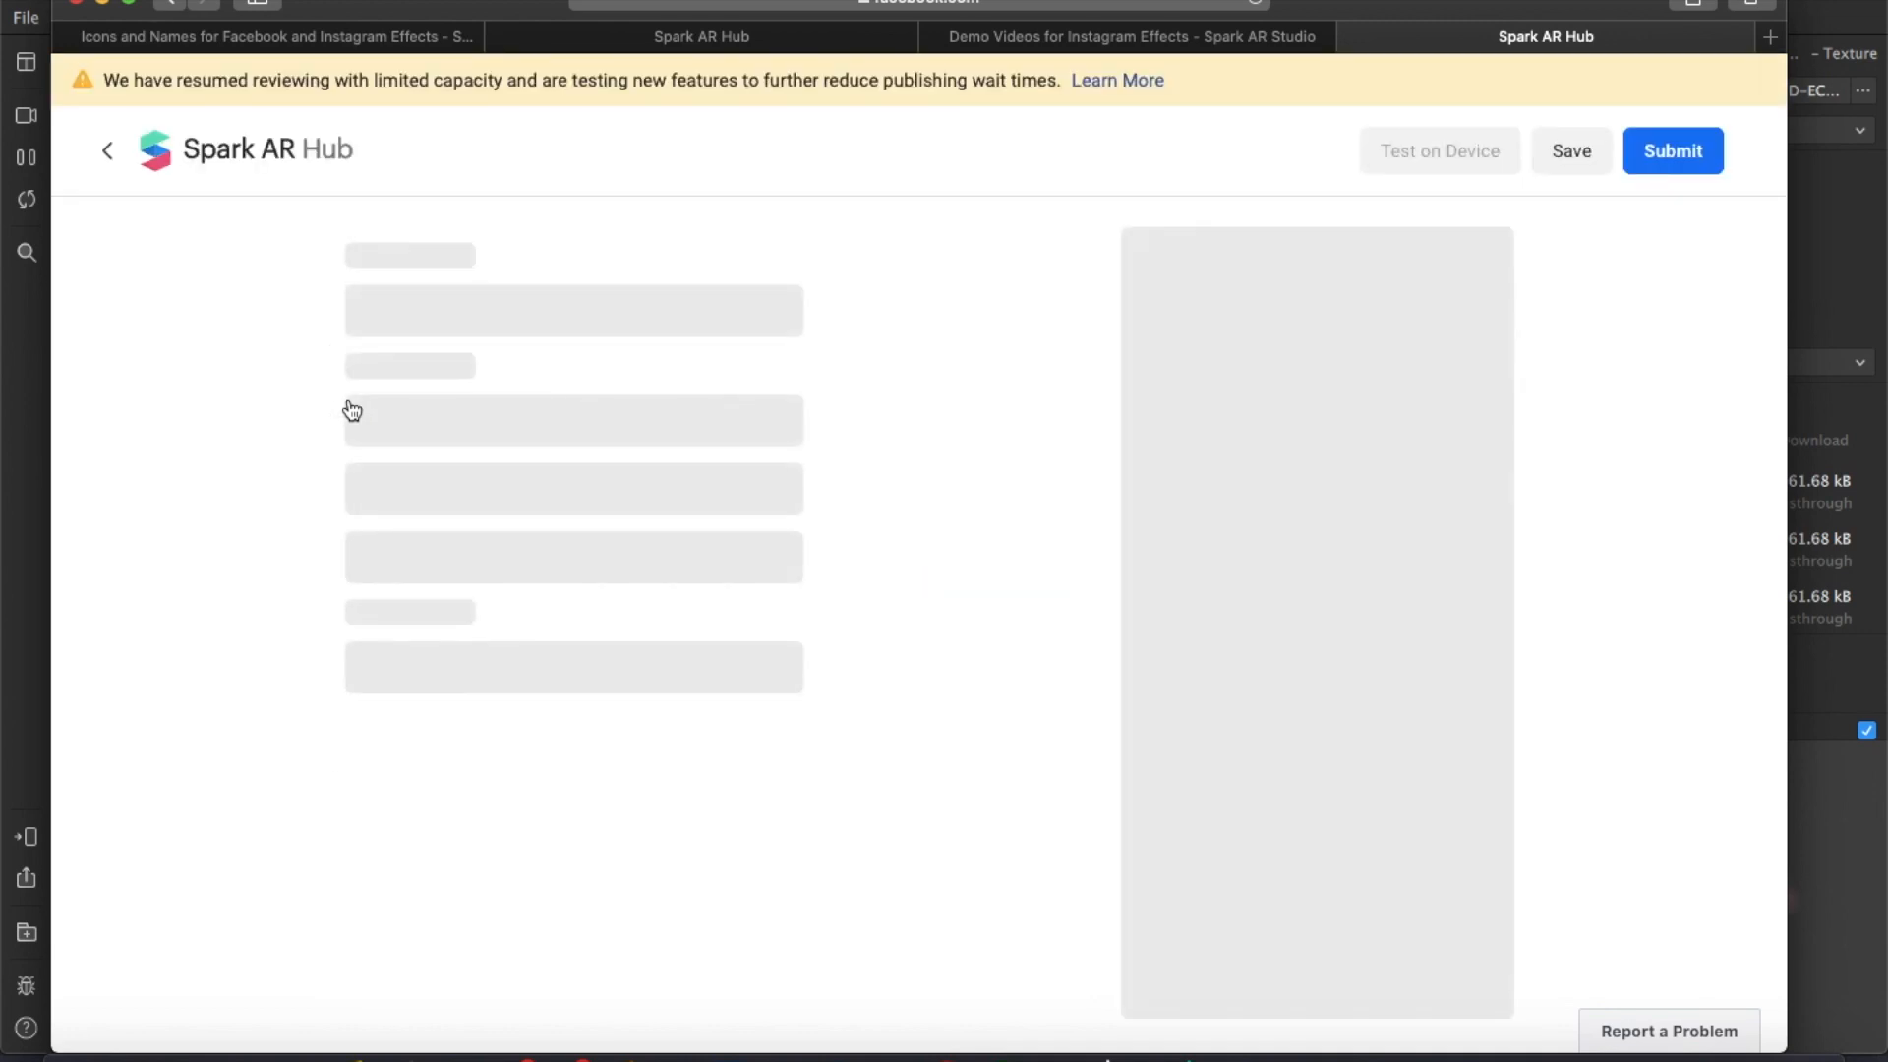
Upload black heart filter.arexport from the Documents folder as the effect file
scroll(905, 573, "down", 3)
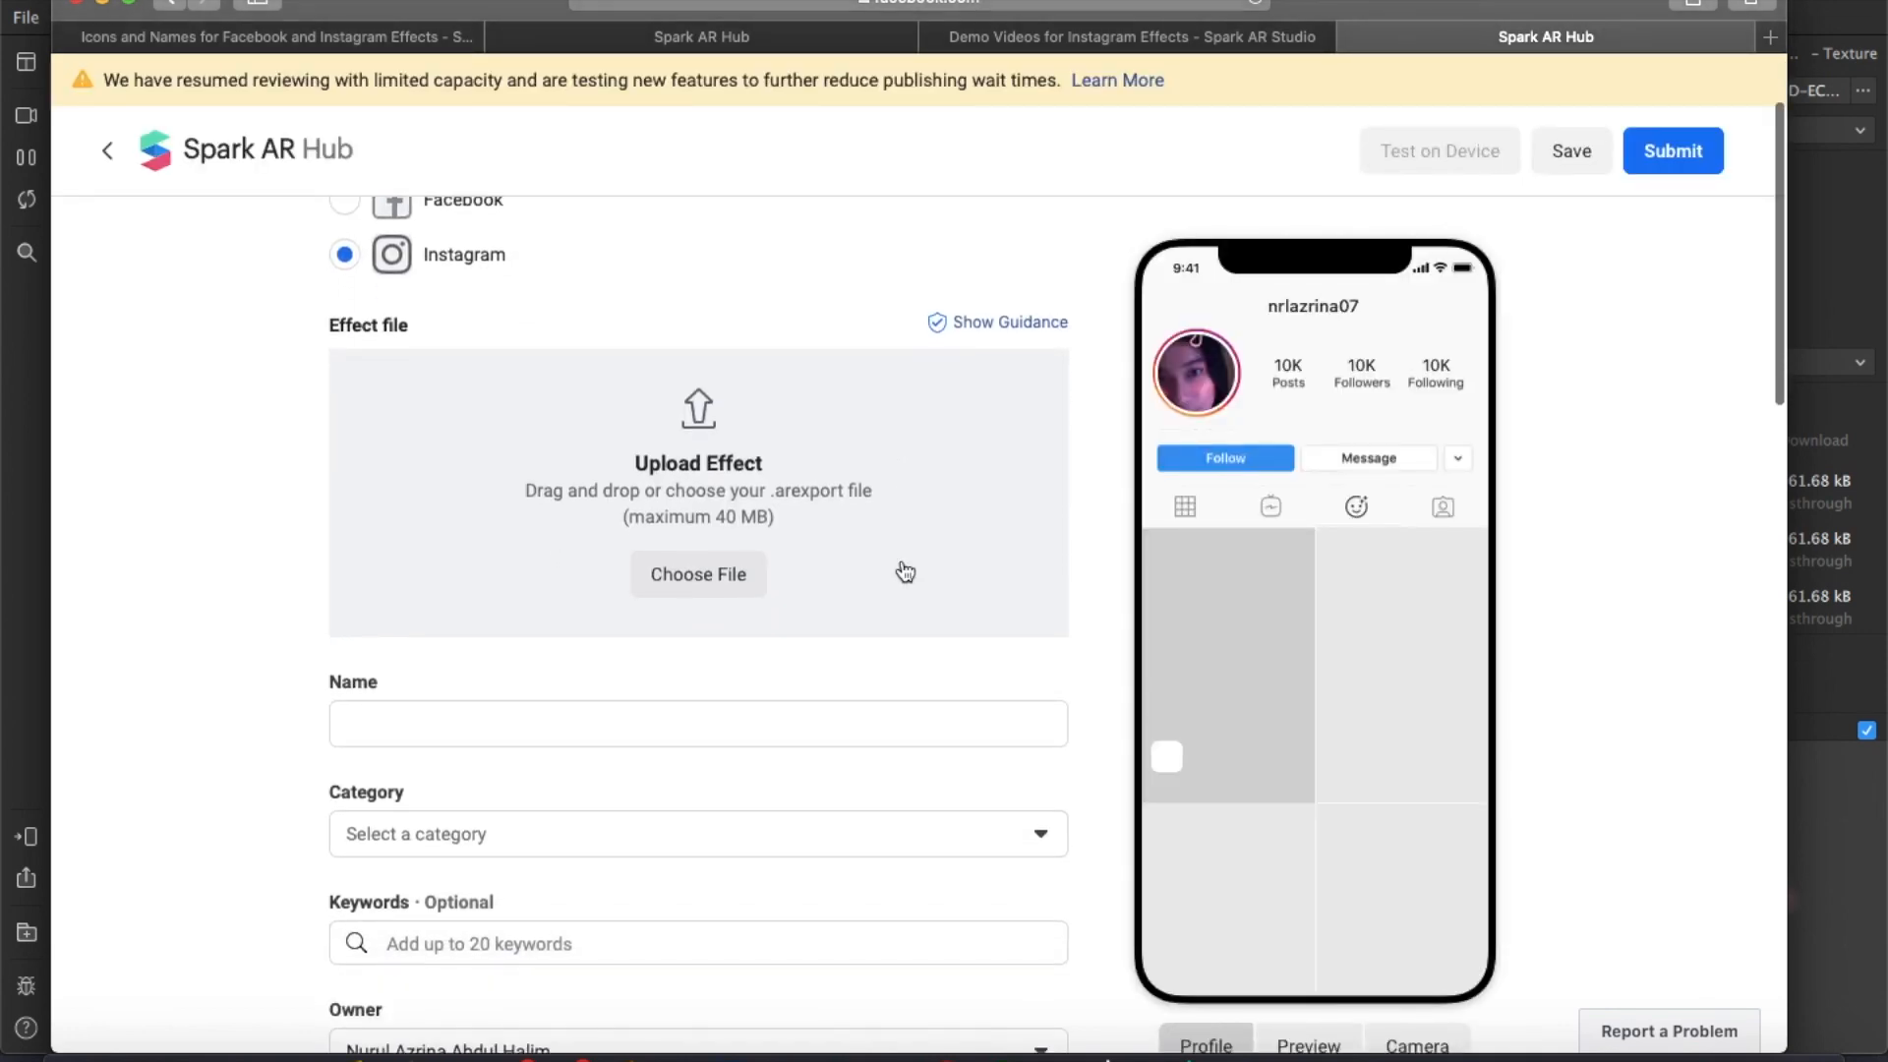
left_click(708, 574)
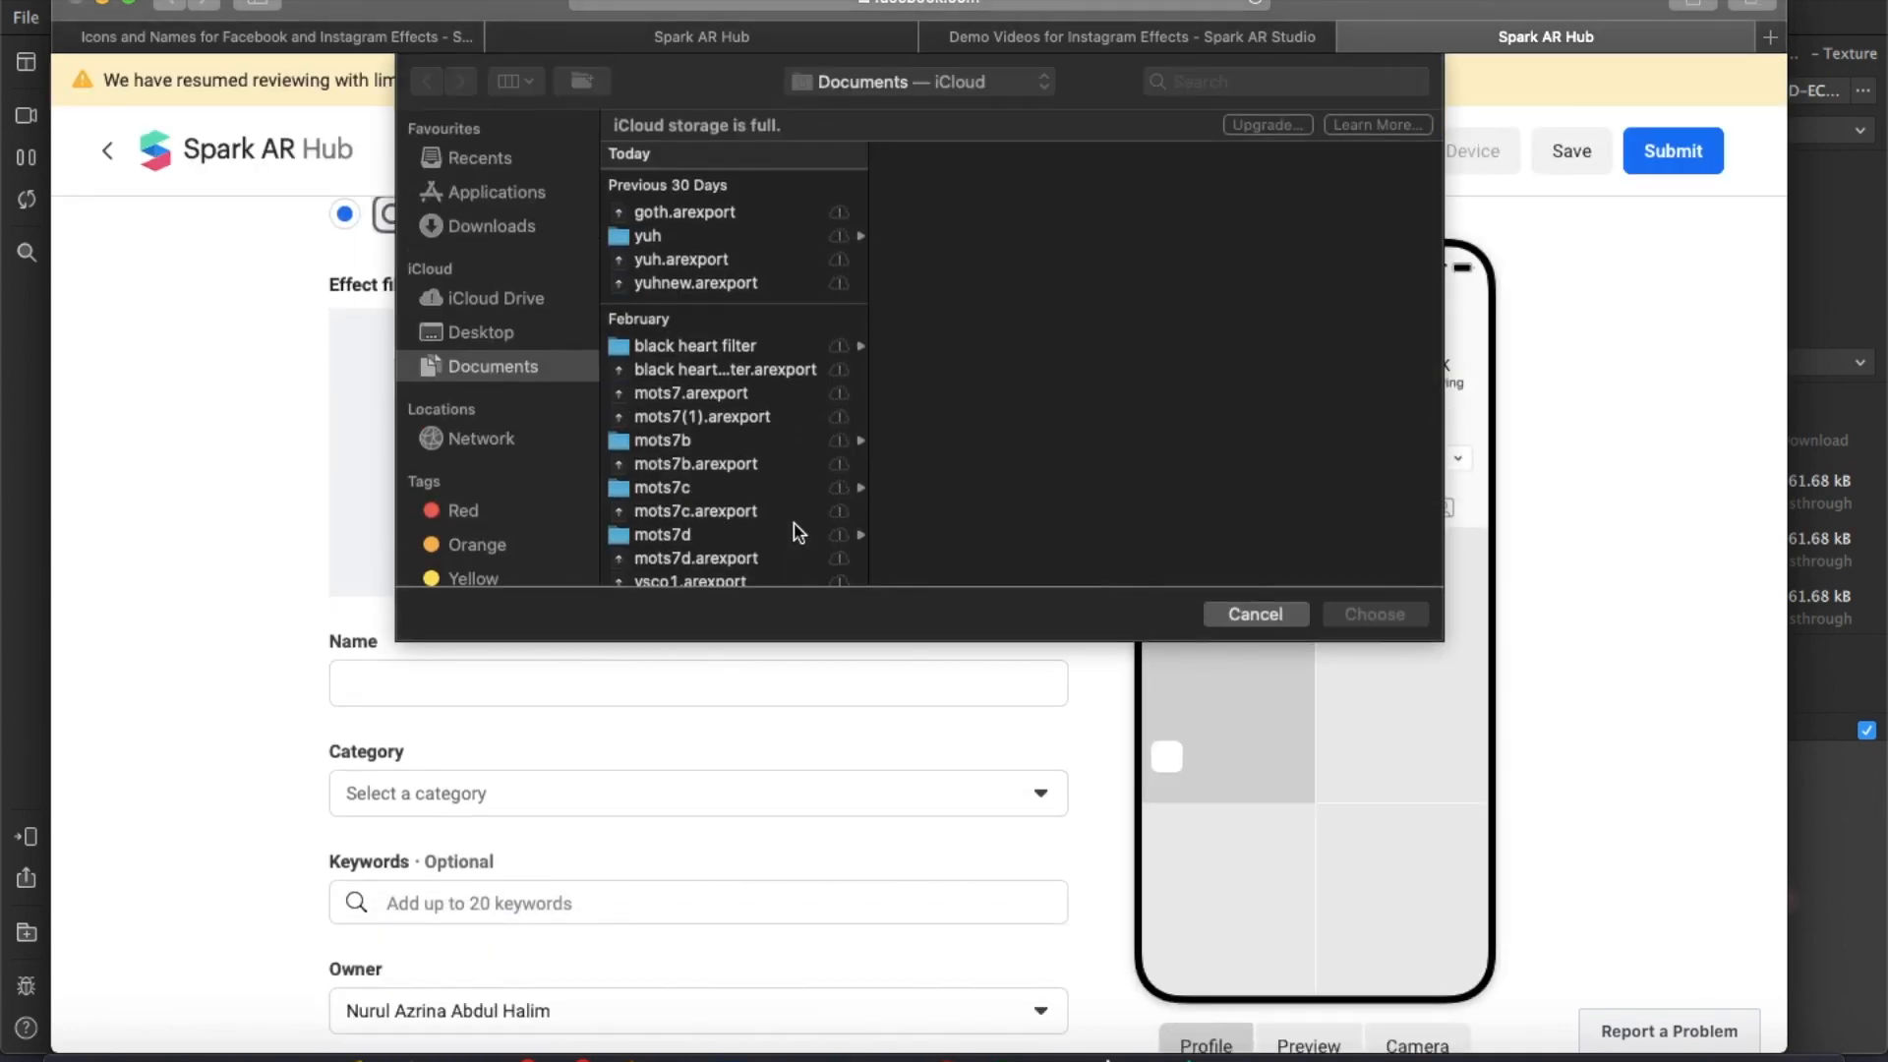
scroll(759, 434, "down", 1)
scroll(759, 435, "up", 1)
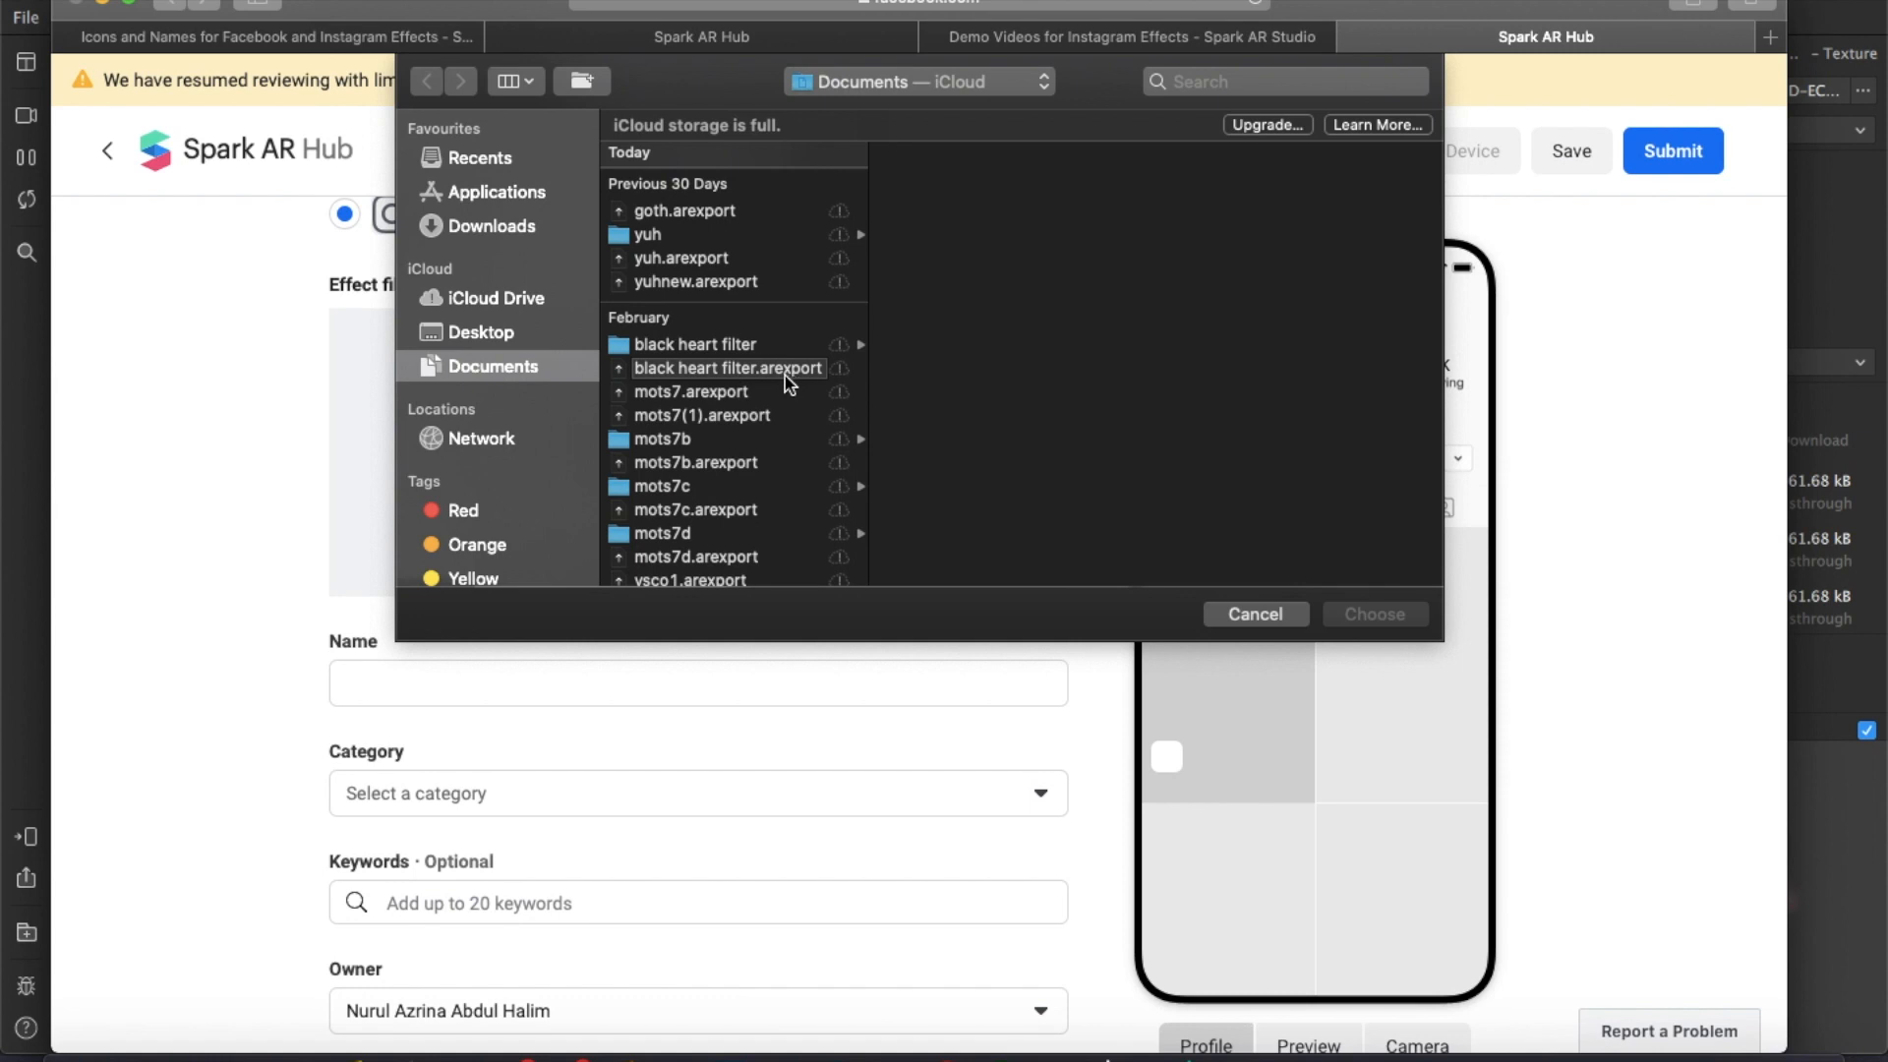
left_click(778, 375)
left_click(1349, 613)
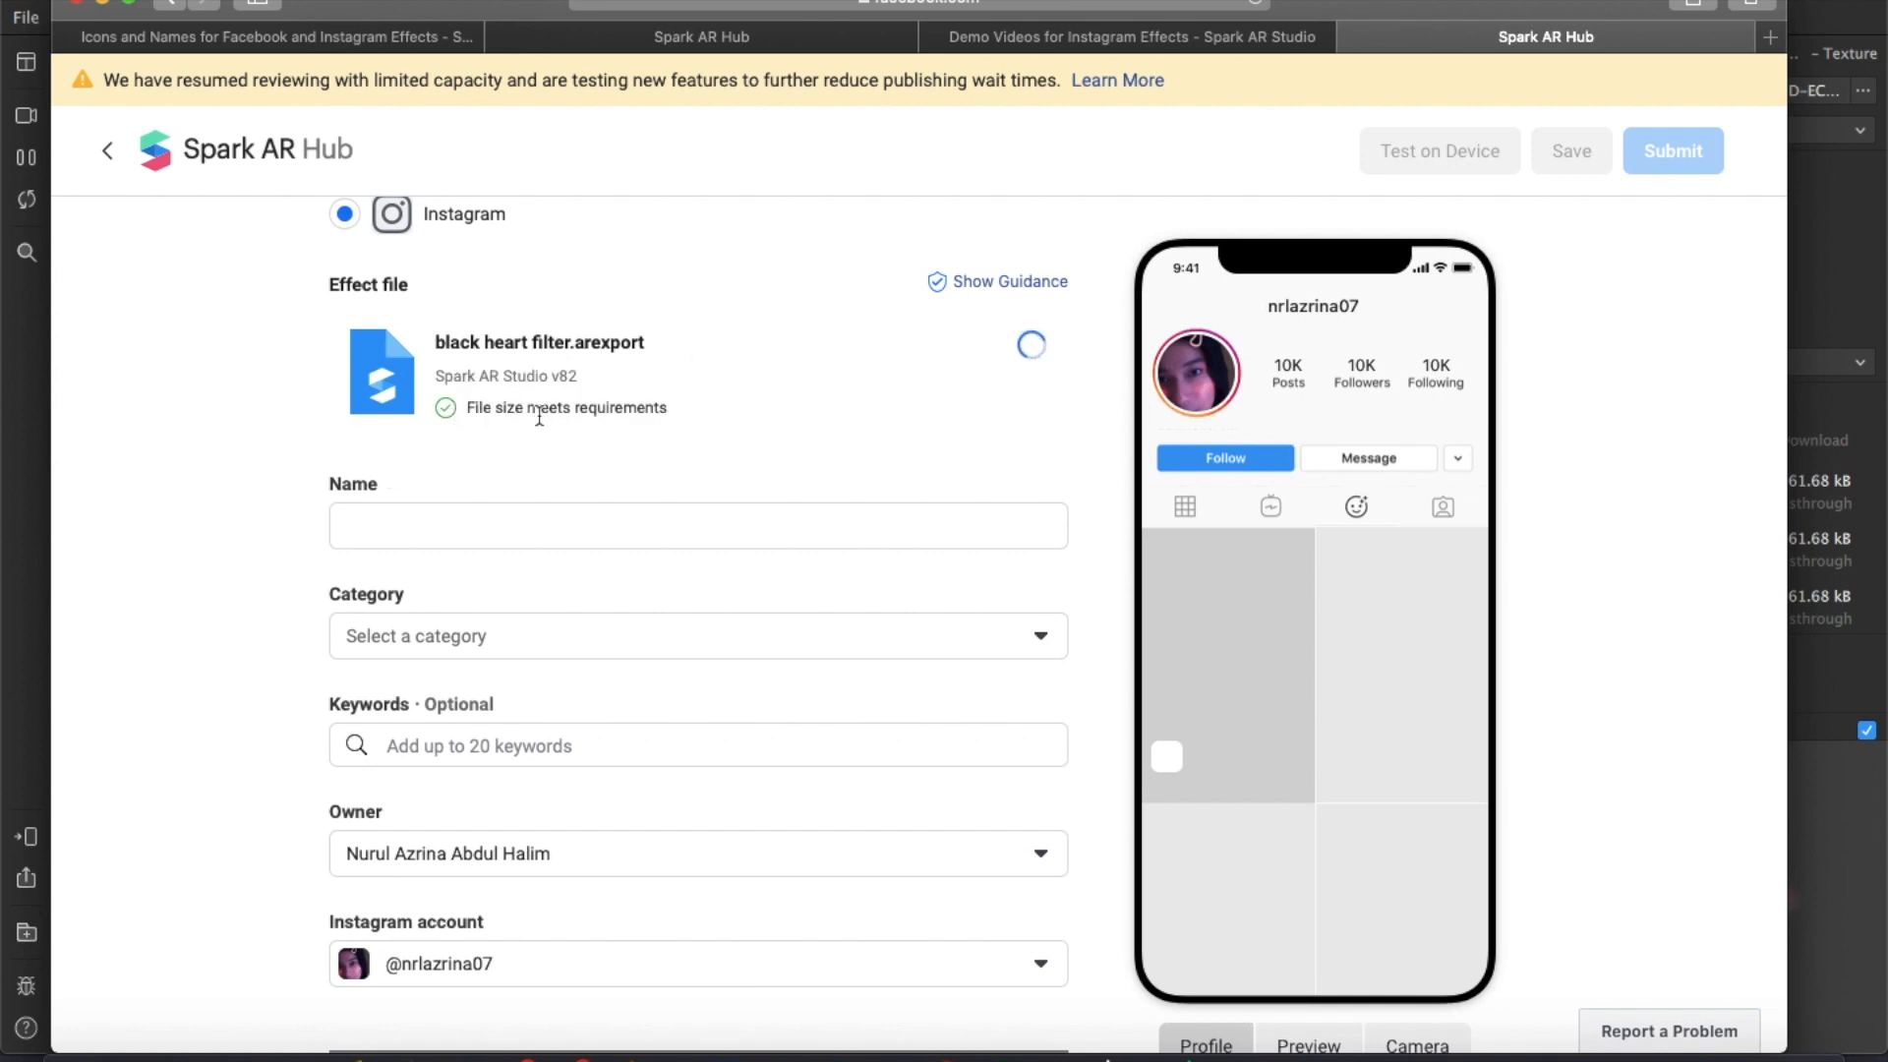
Name the effect black heart
scroll(833, 552, "down", 3)
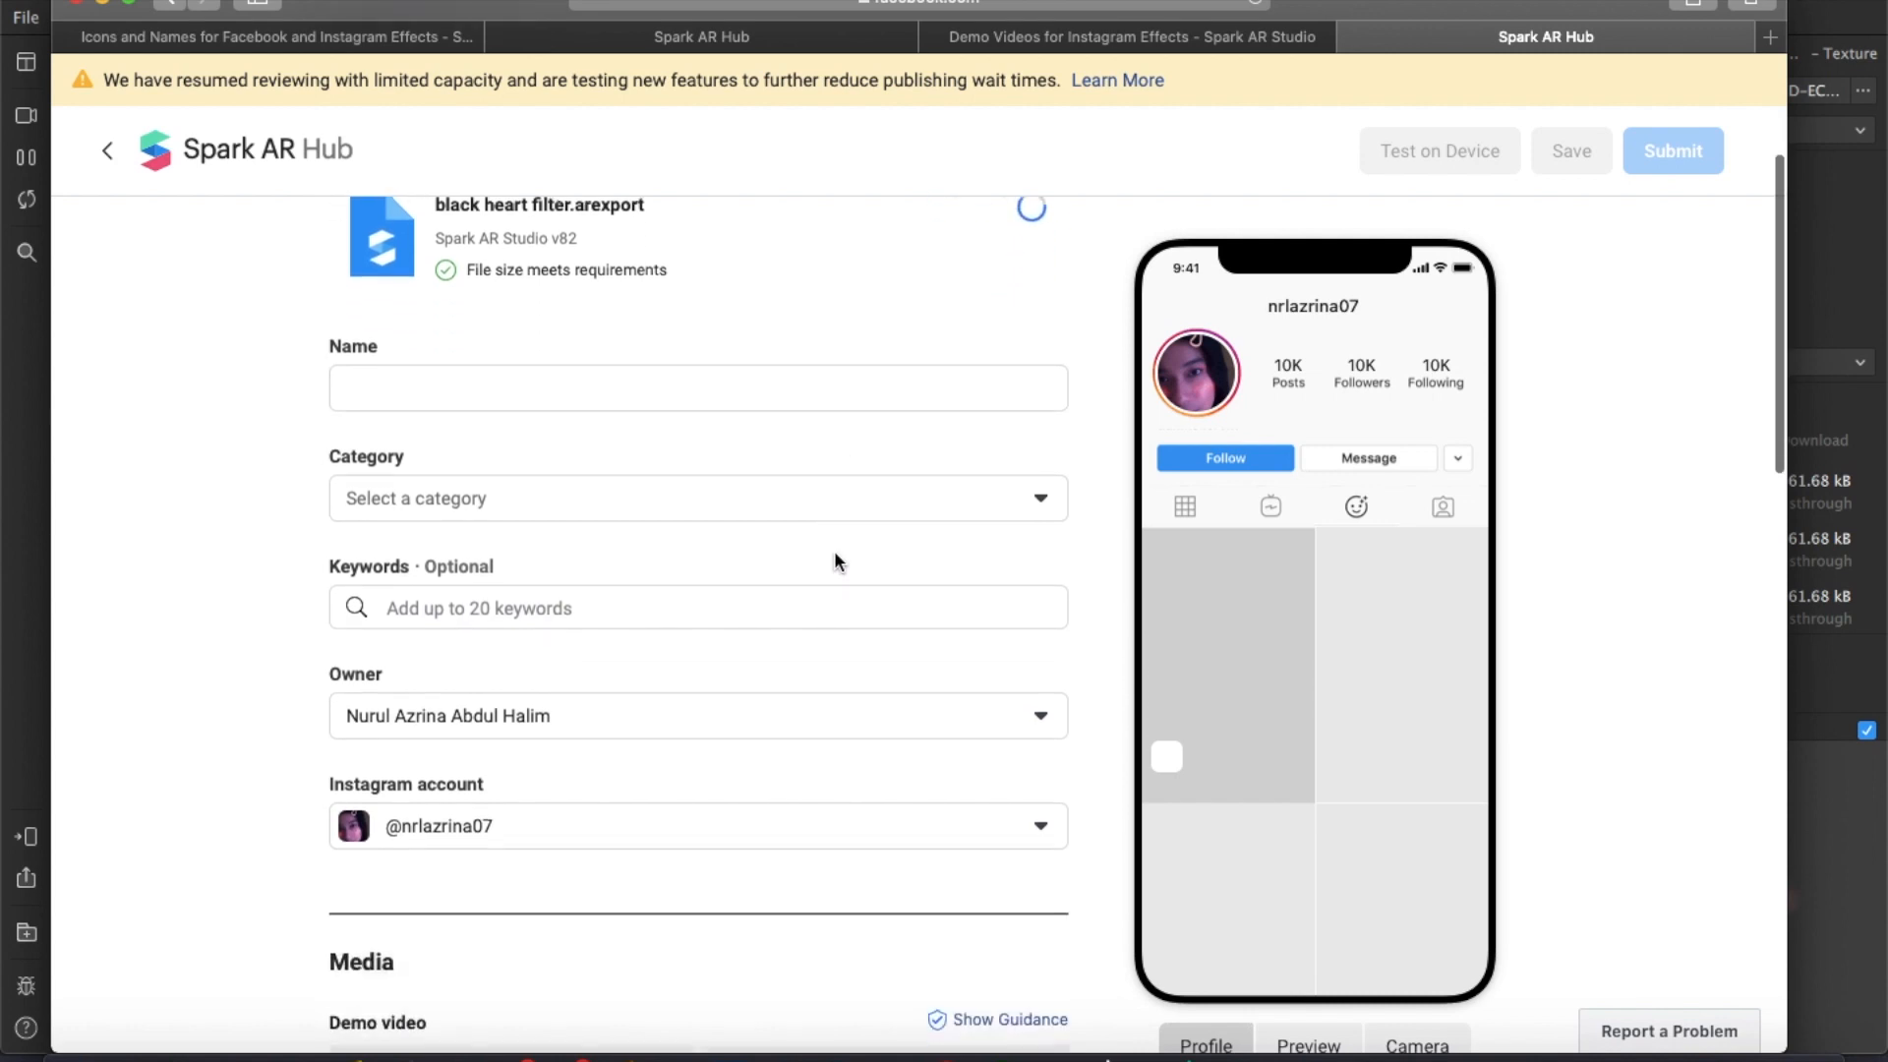
scroll(834, 552, "up", 4)
scroll(834, 552, "down", 4)
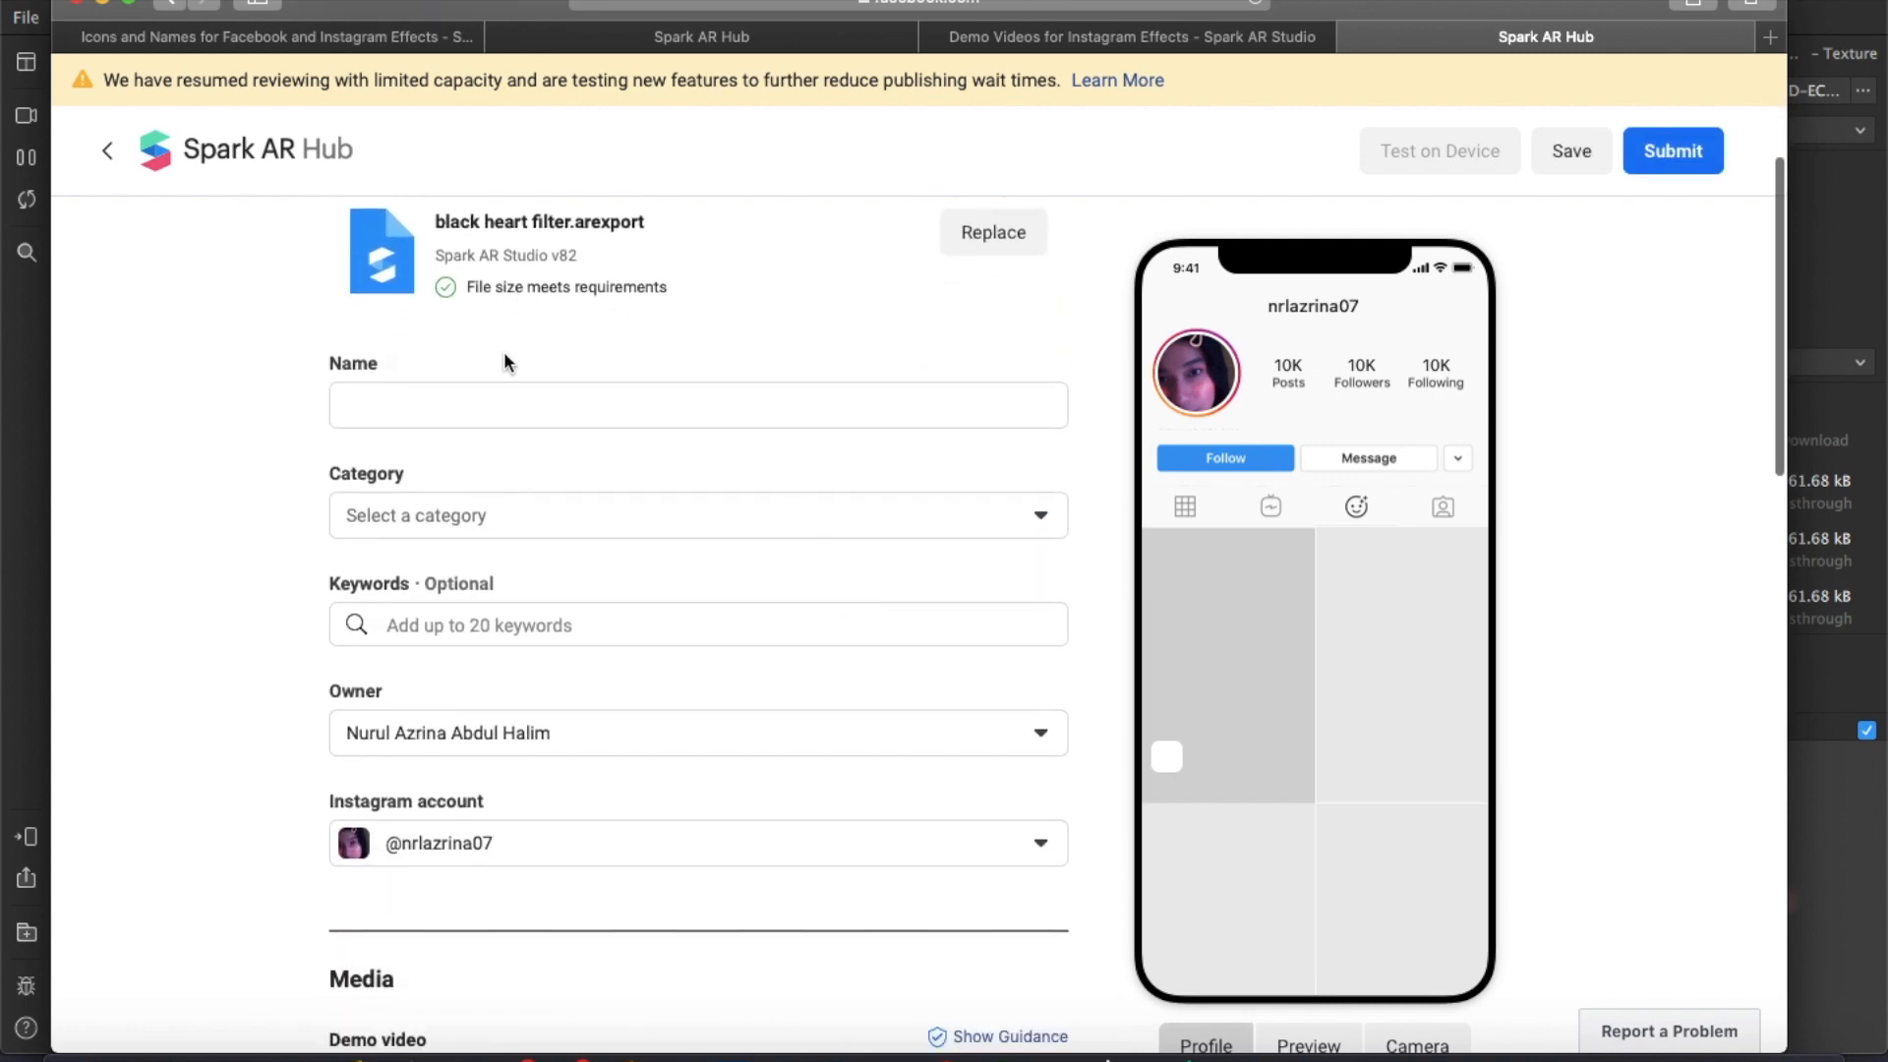
left_click(489, 402)
scroll(489, 405, "up", 1)
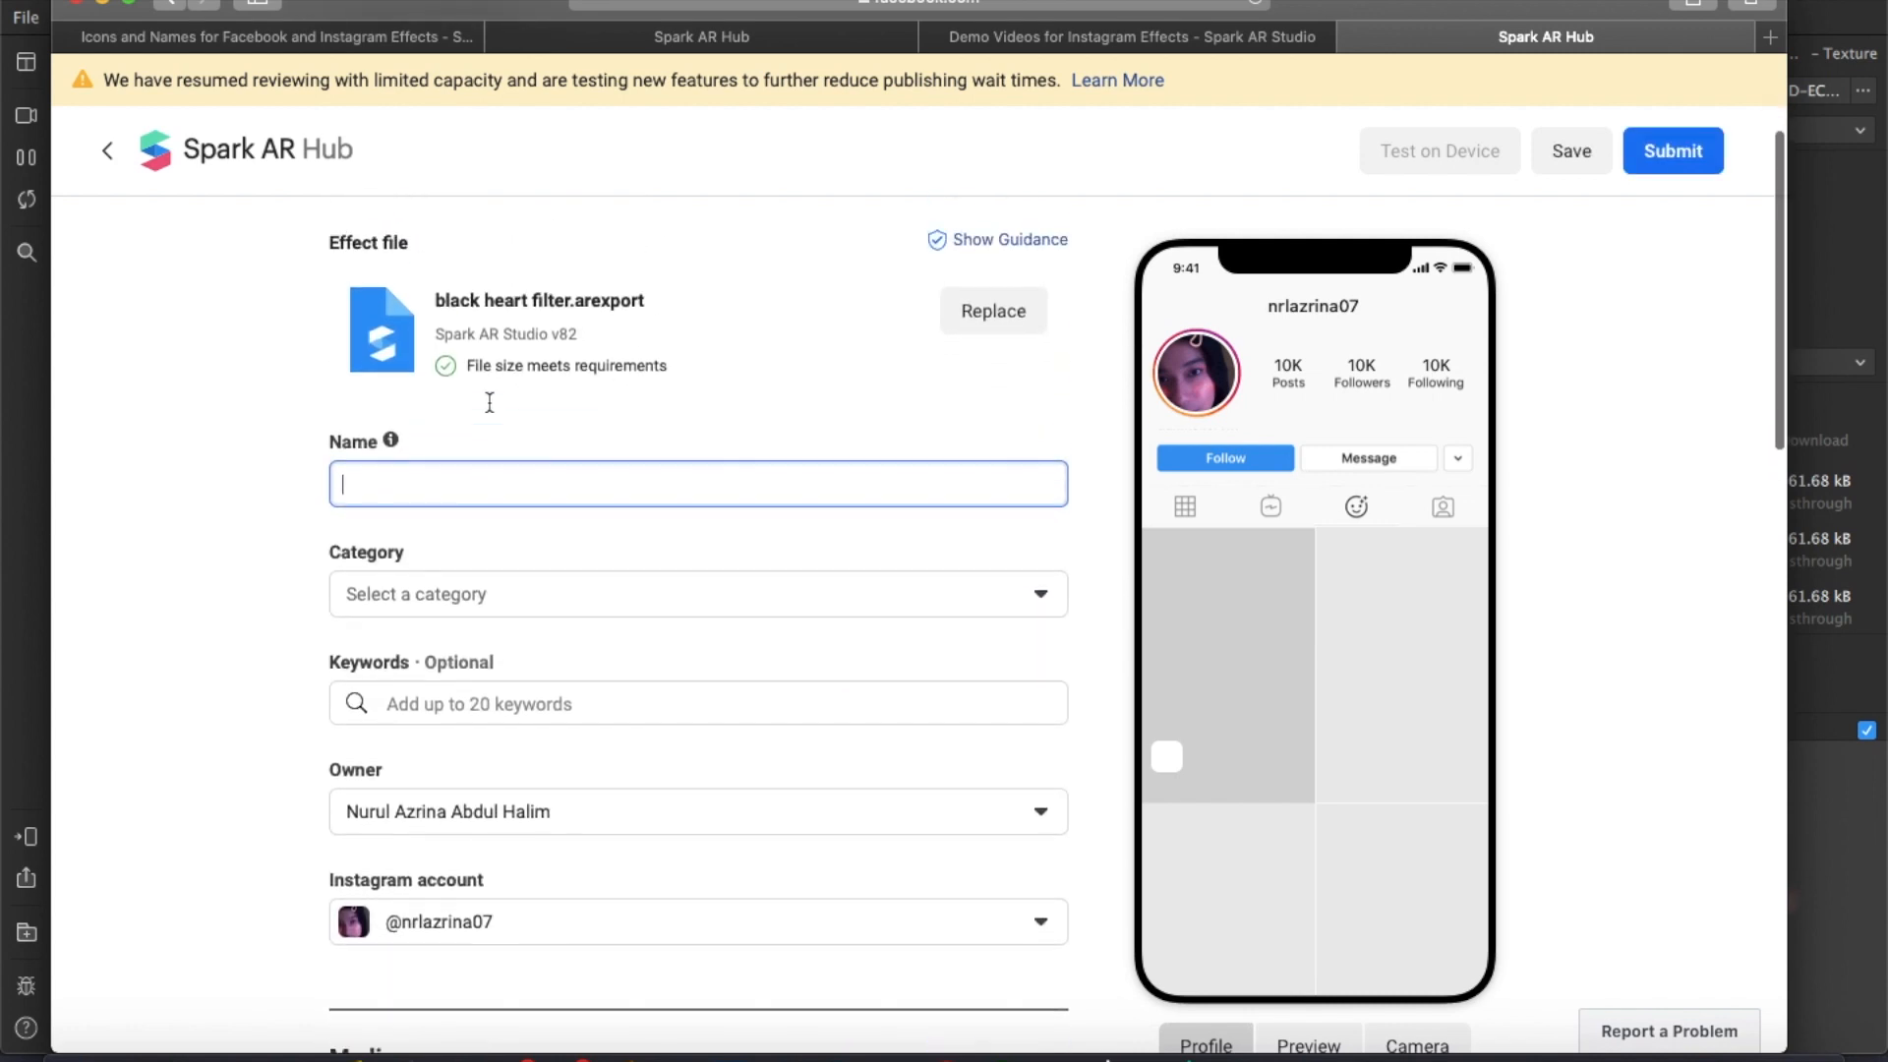
scroll(488, 410, "down", 1)
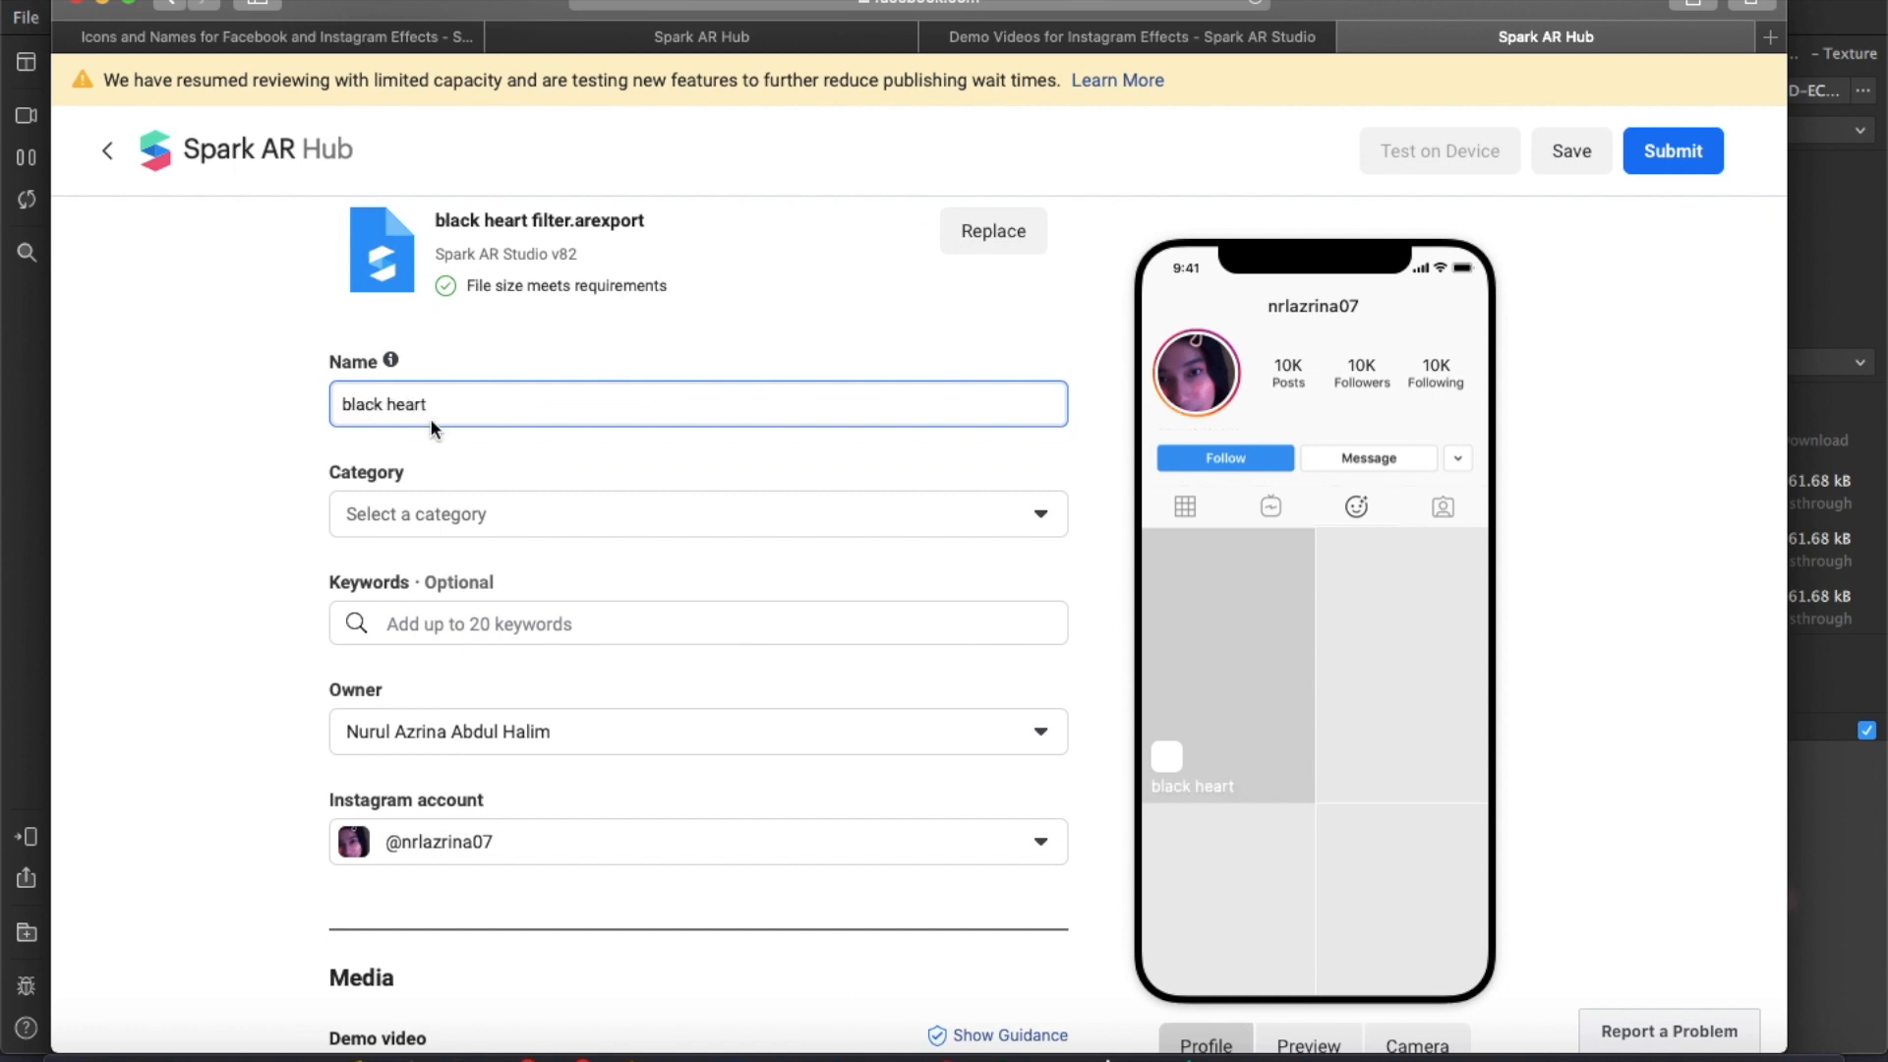
left_click(157, 478)
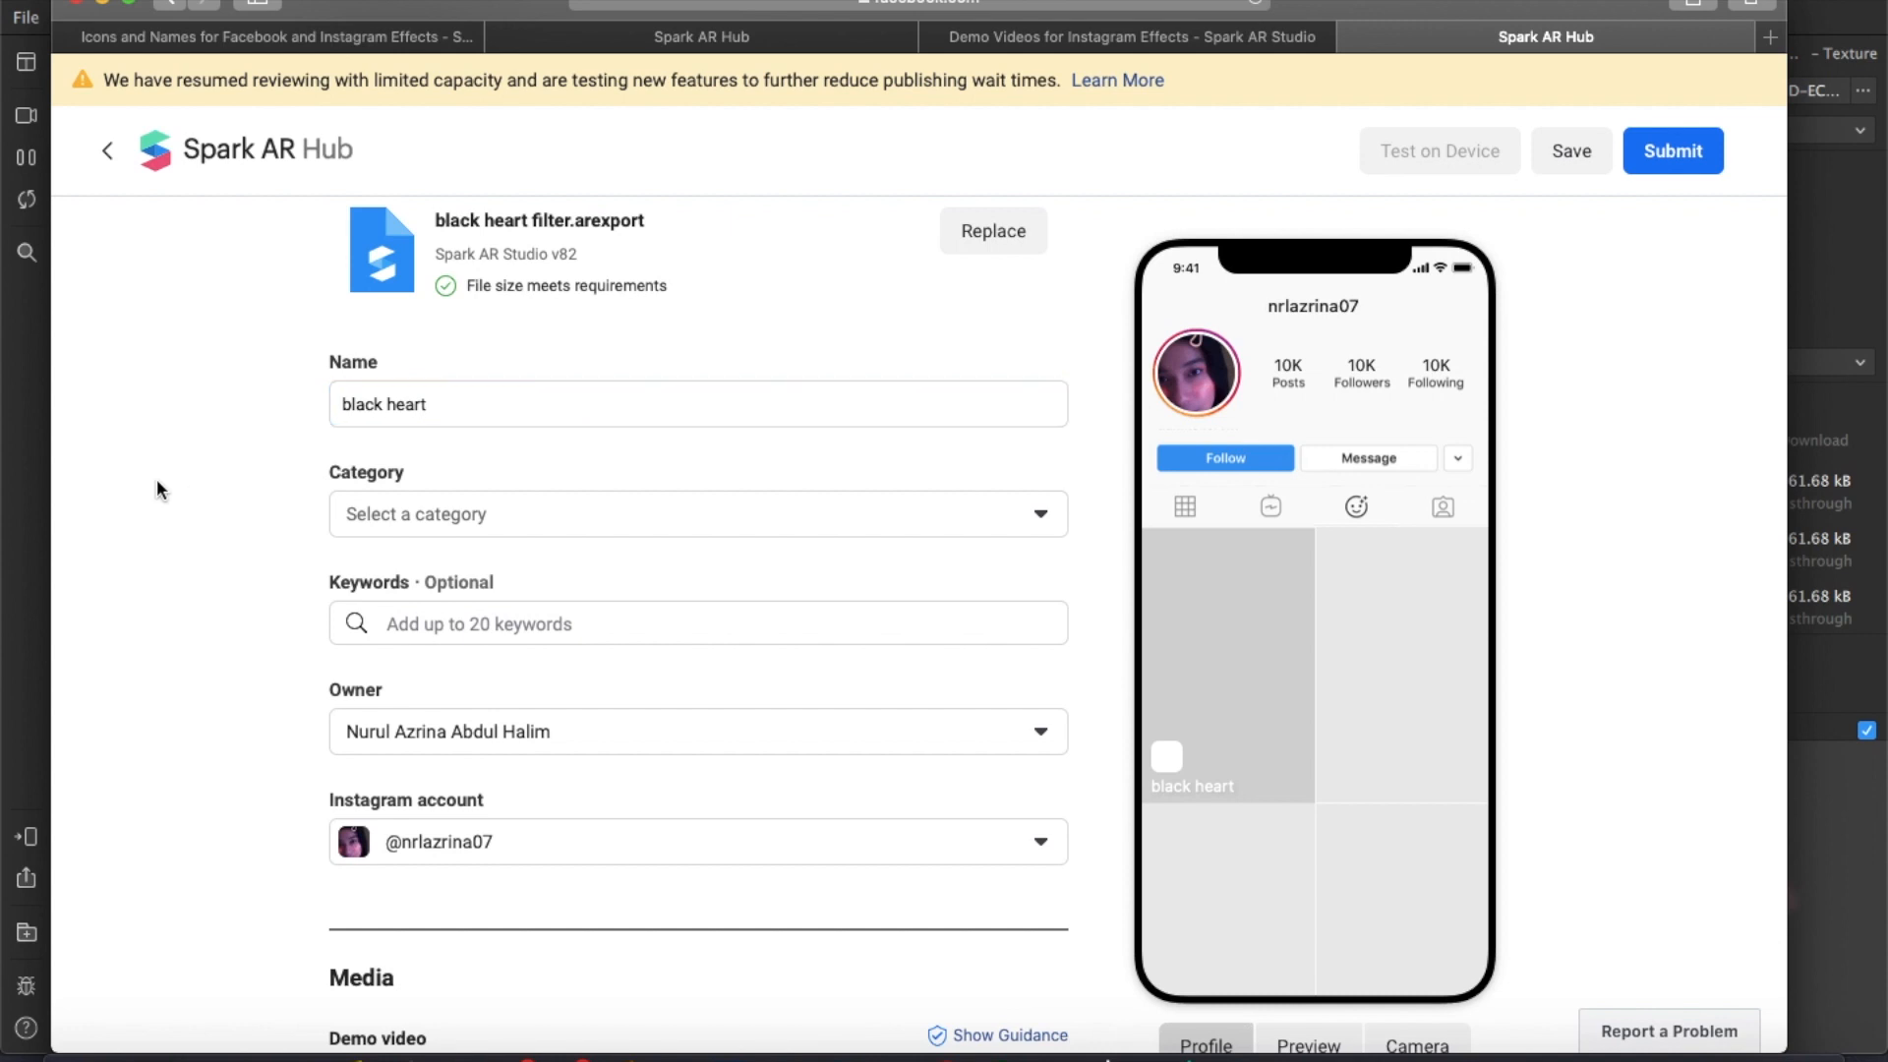
Set the effect's category to Selfies
left_click(440, 515)
scroll(688, 688, "down", 5)
scroll(703, 652, "up", 5)
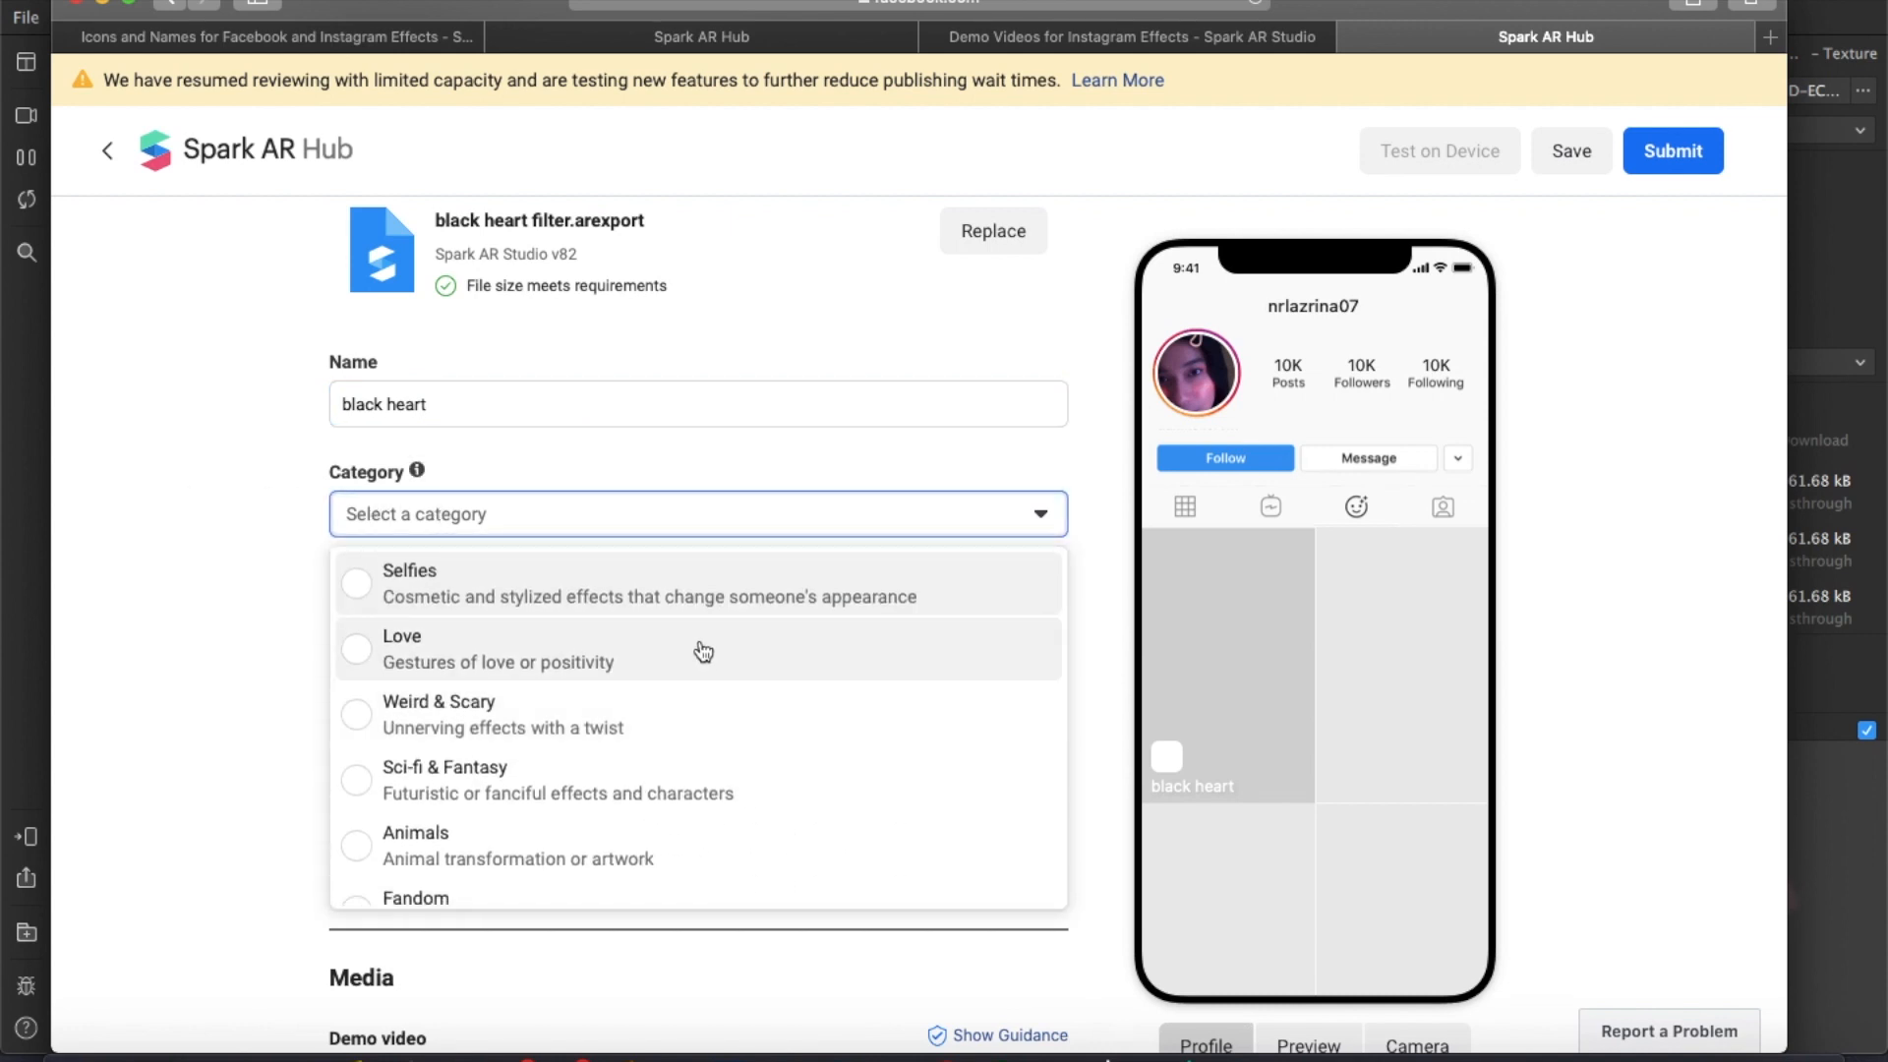
left_click(370, 590)
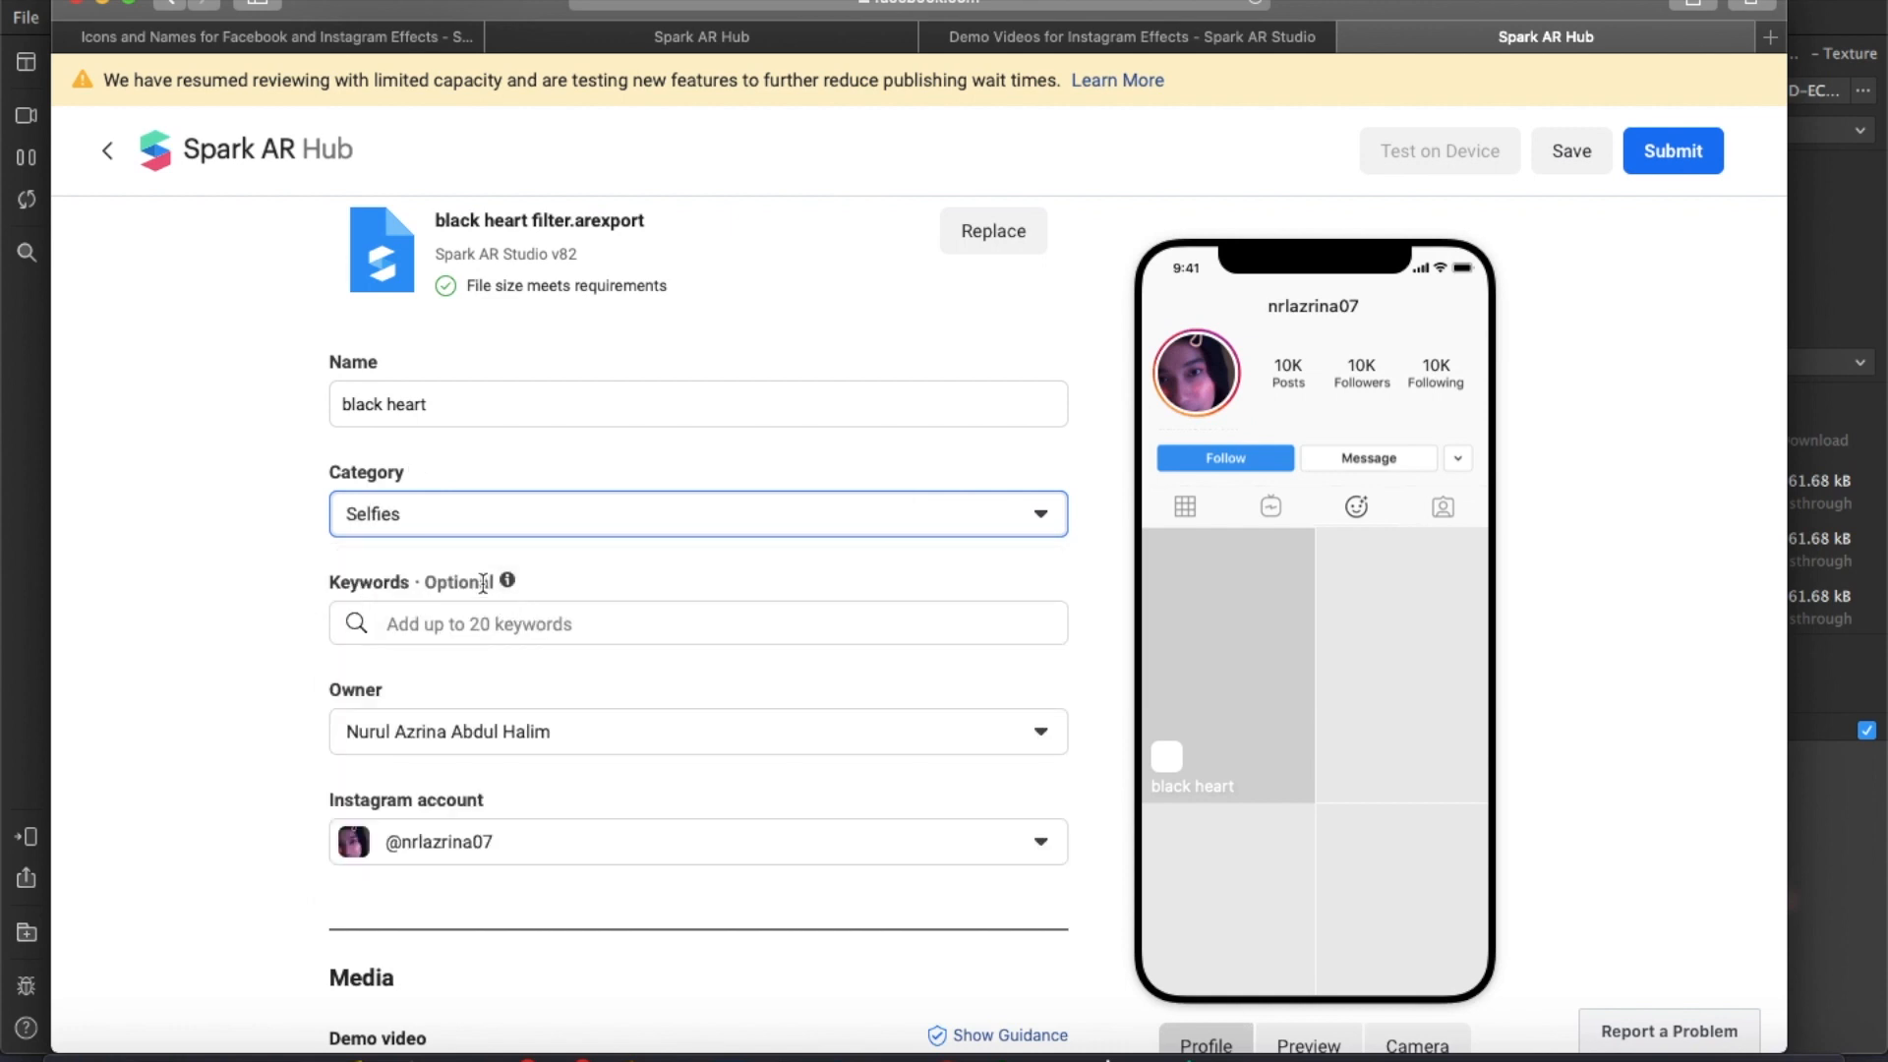
Examine the keywords, owner and Instagram account hints and the demo video and icon upload requirements
mouse_move(507, 581)
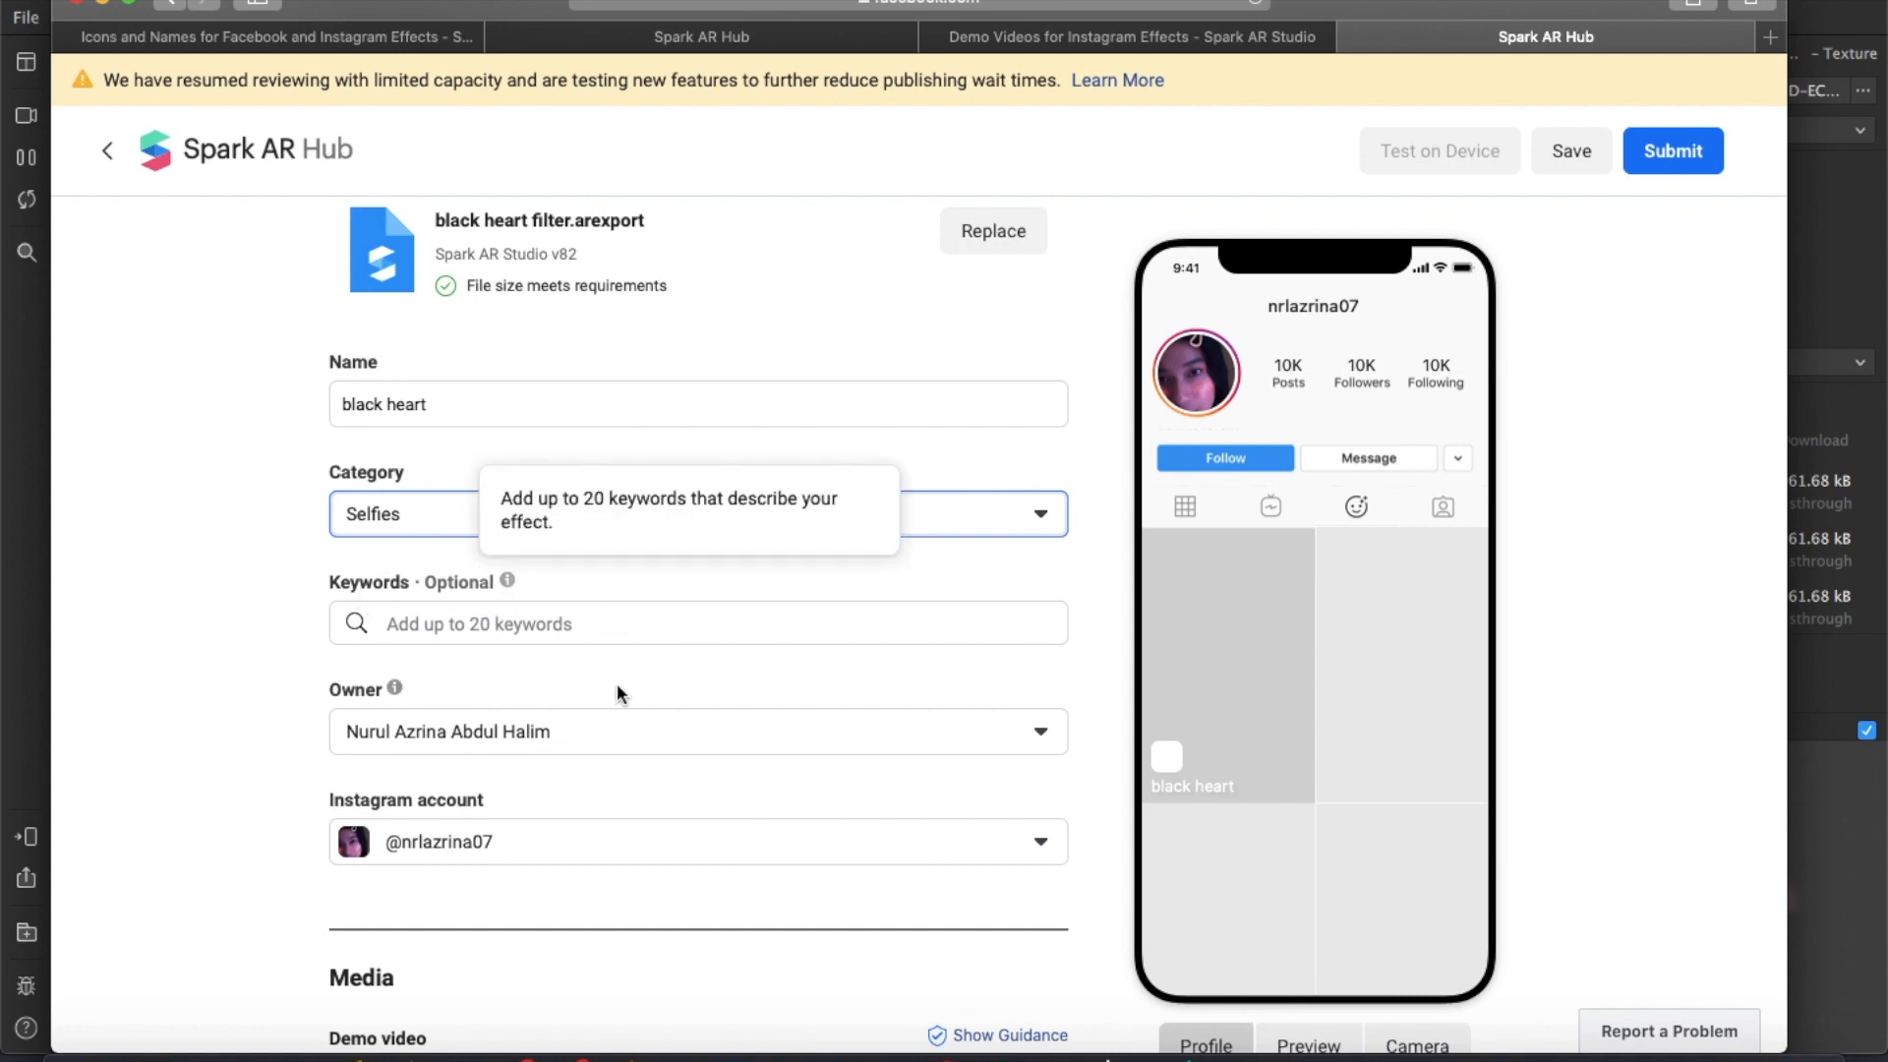
scroll(616, 682, "down", 3)
mouse_move(395, 400)
scroll(491, 502, "up", 4)
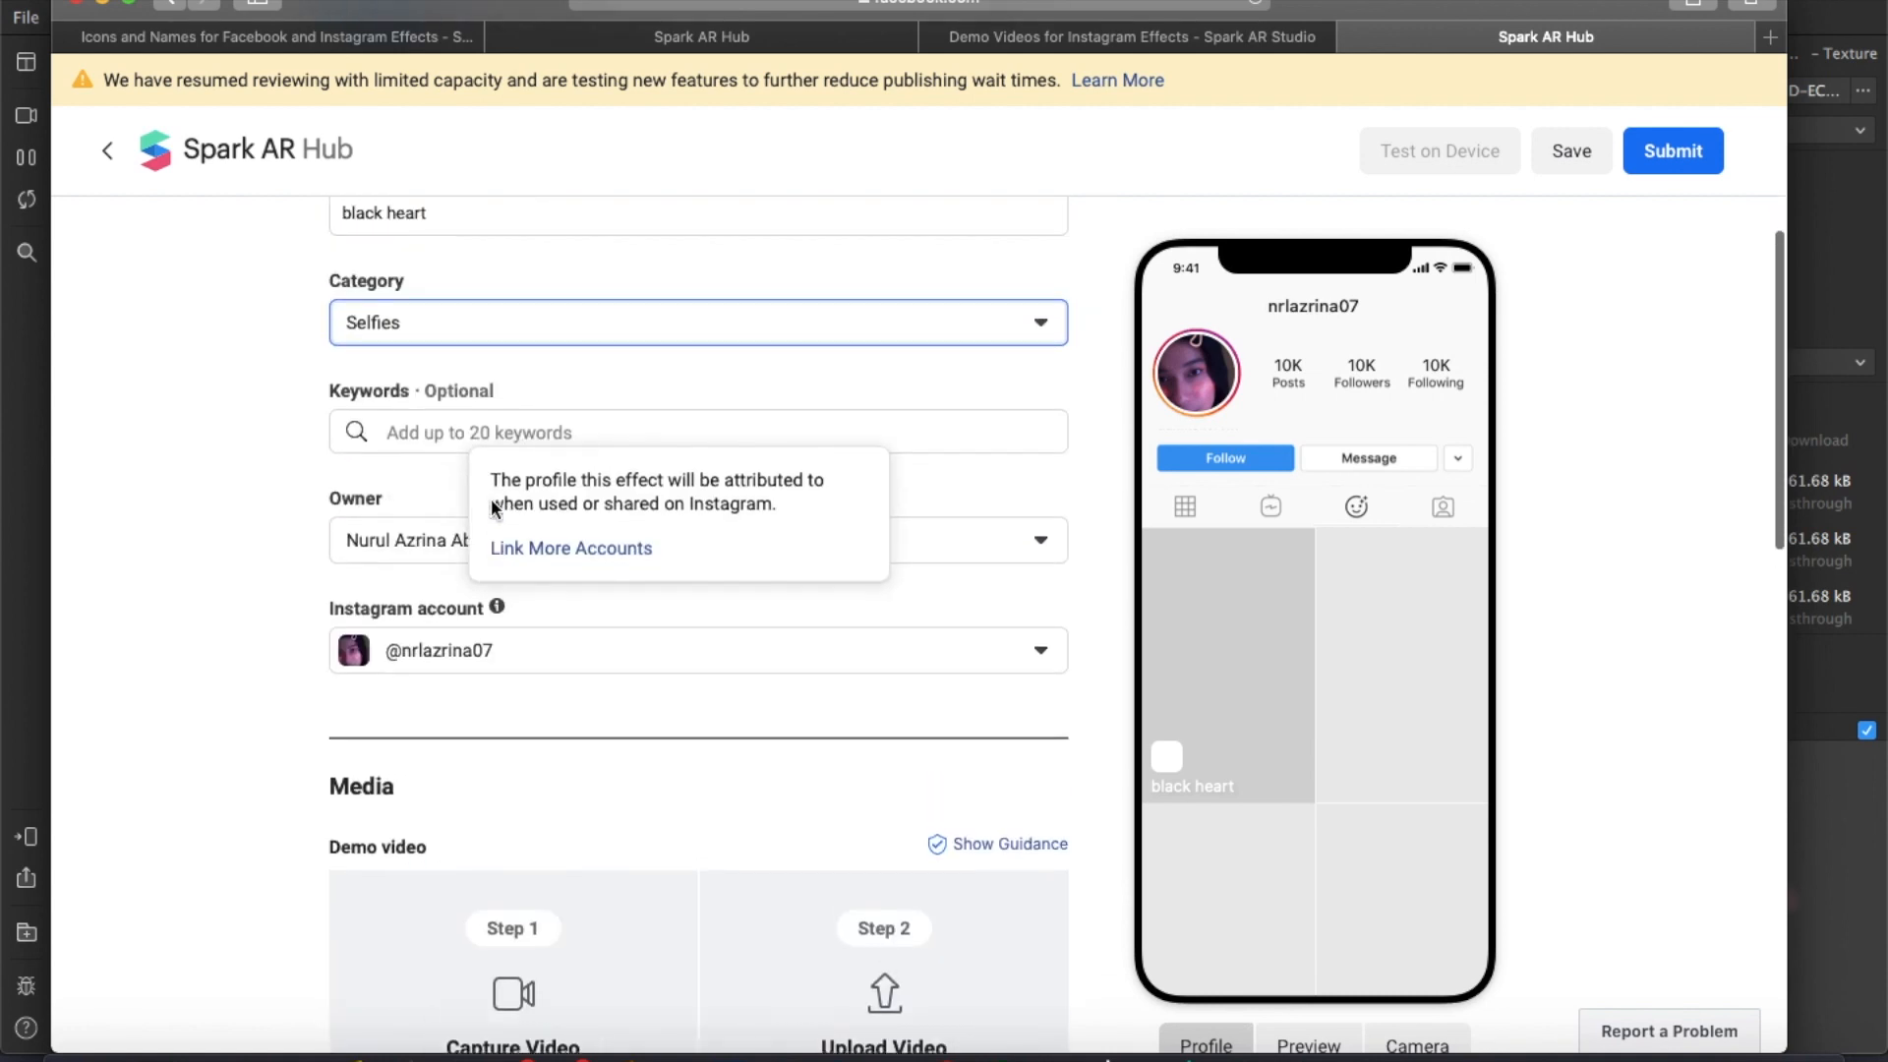
scroll(499, 851, "down", 4)
scroll(502, 854, "down", 3)
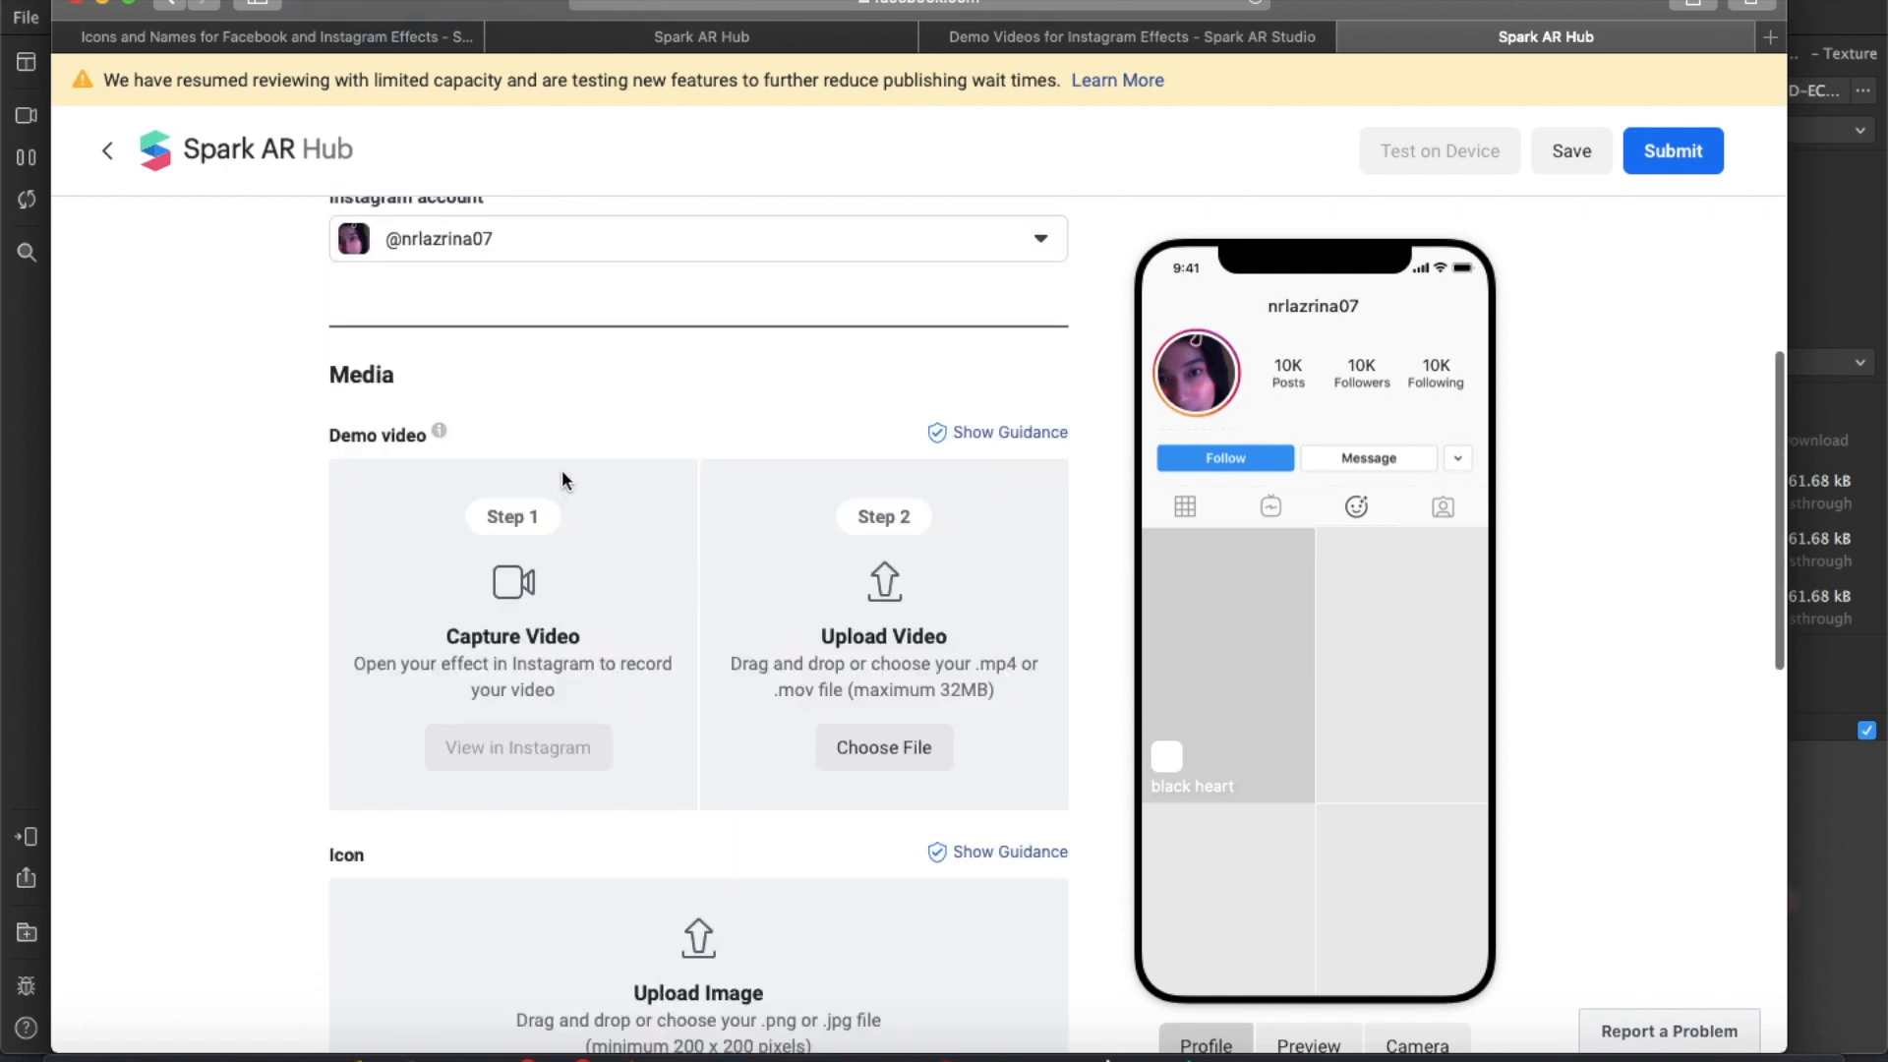
scroll(447, 541, "down", 1)
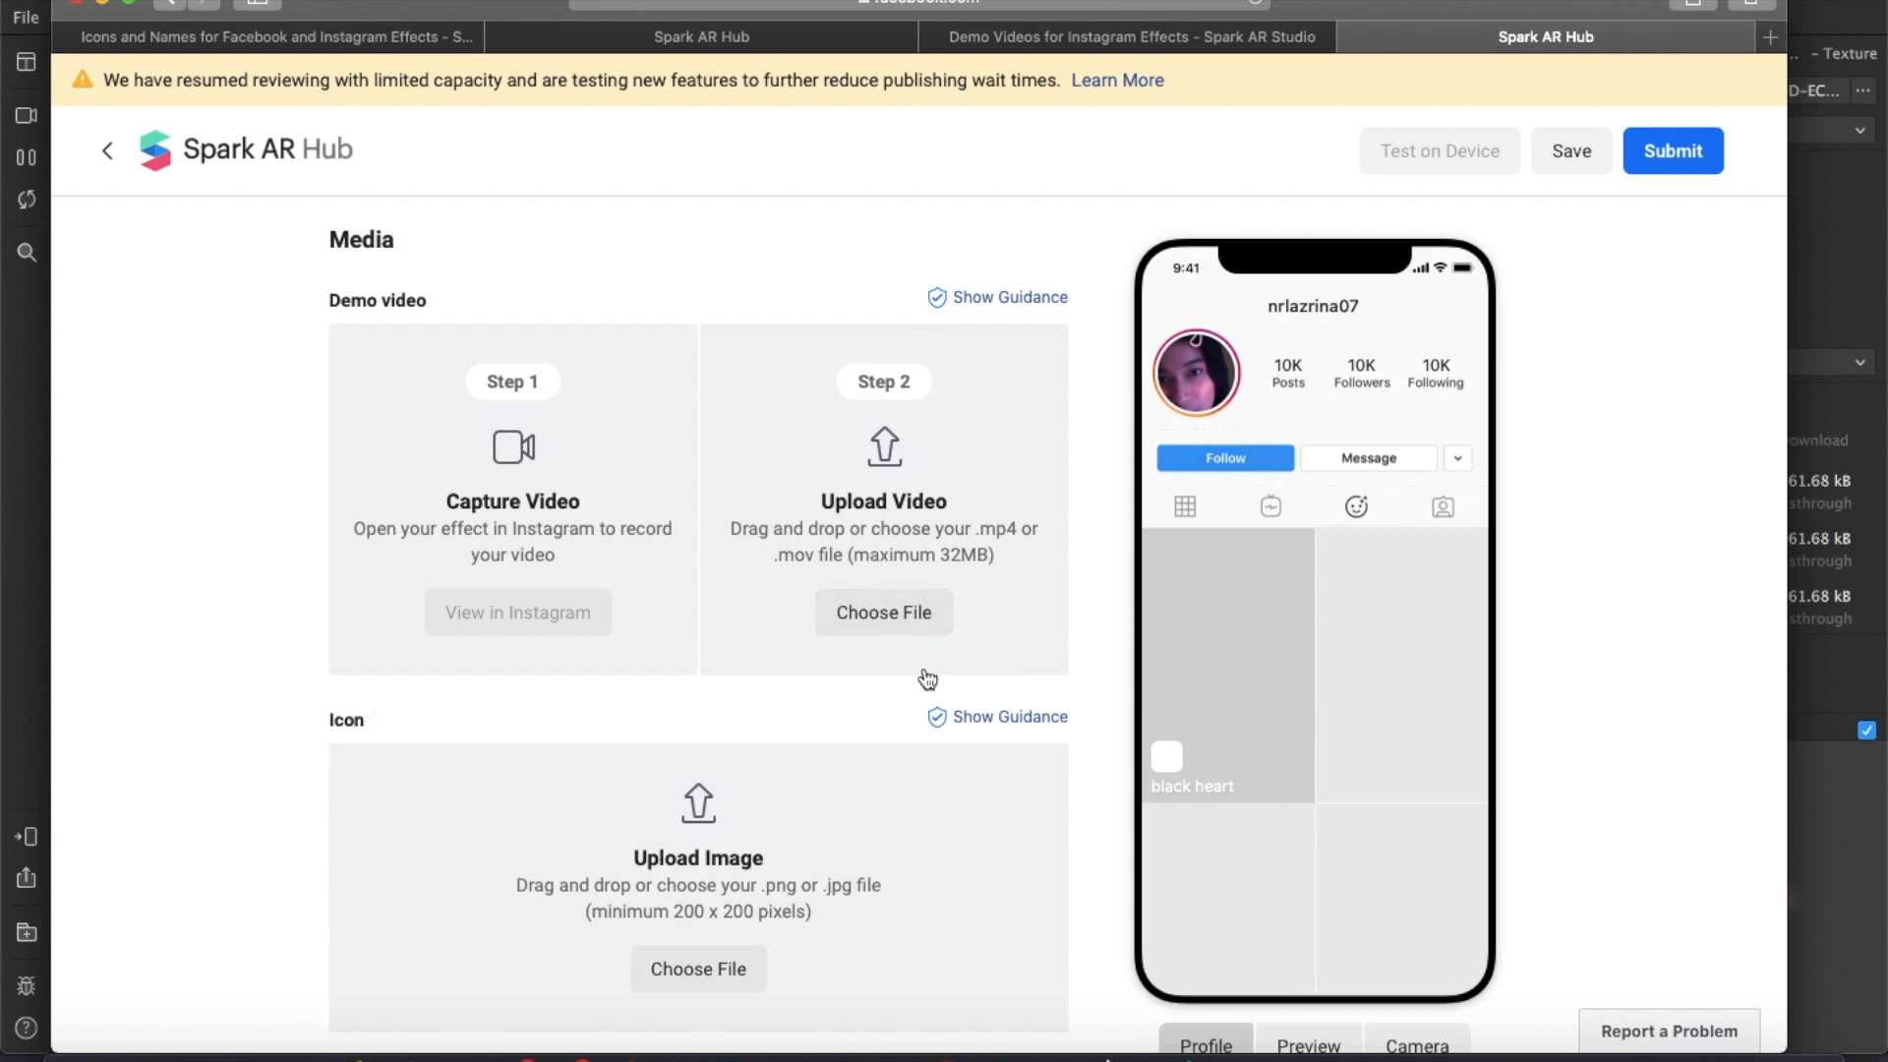
scroll(923, 679, "down", 4)
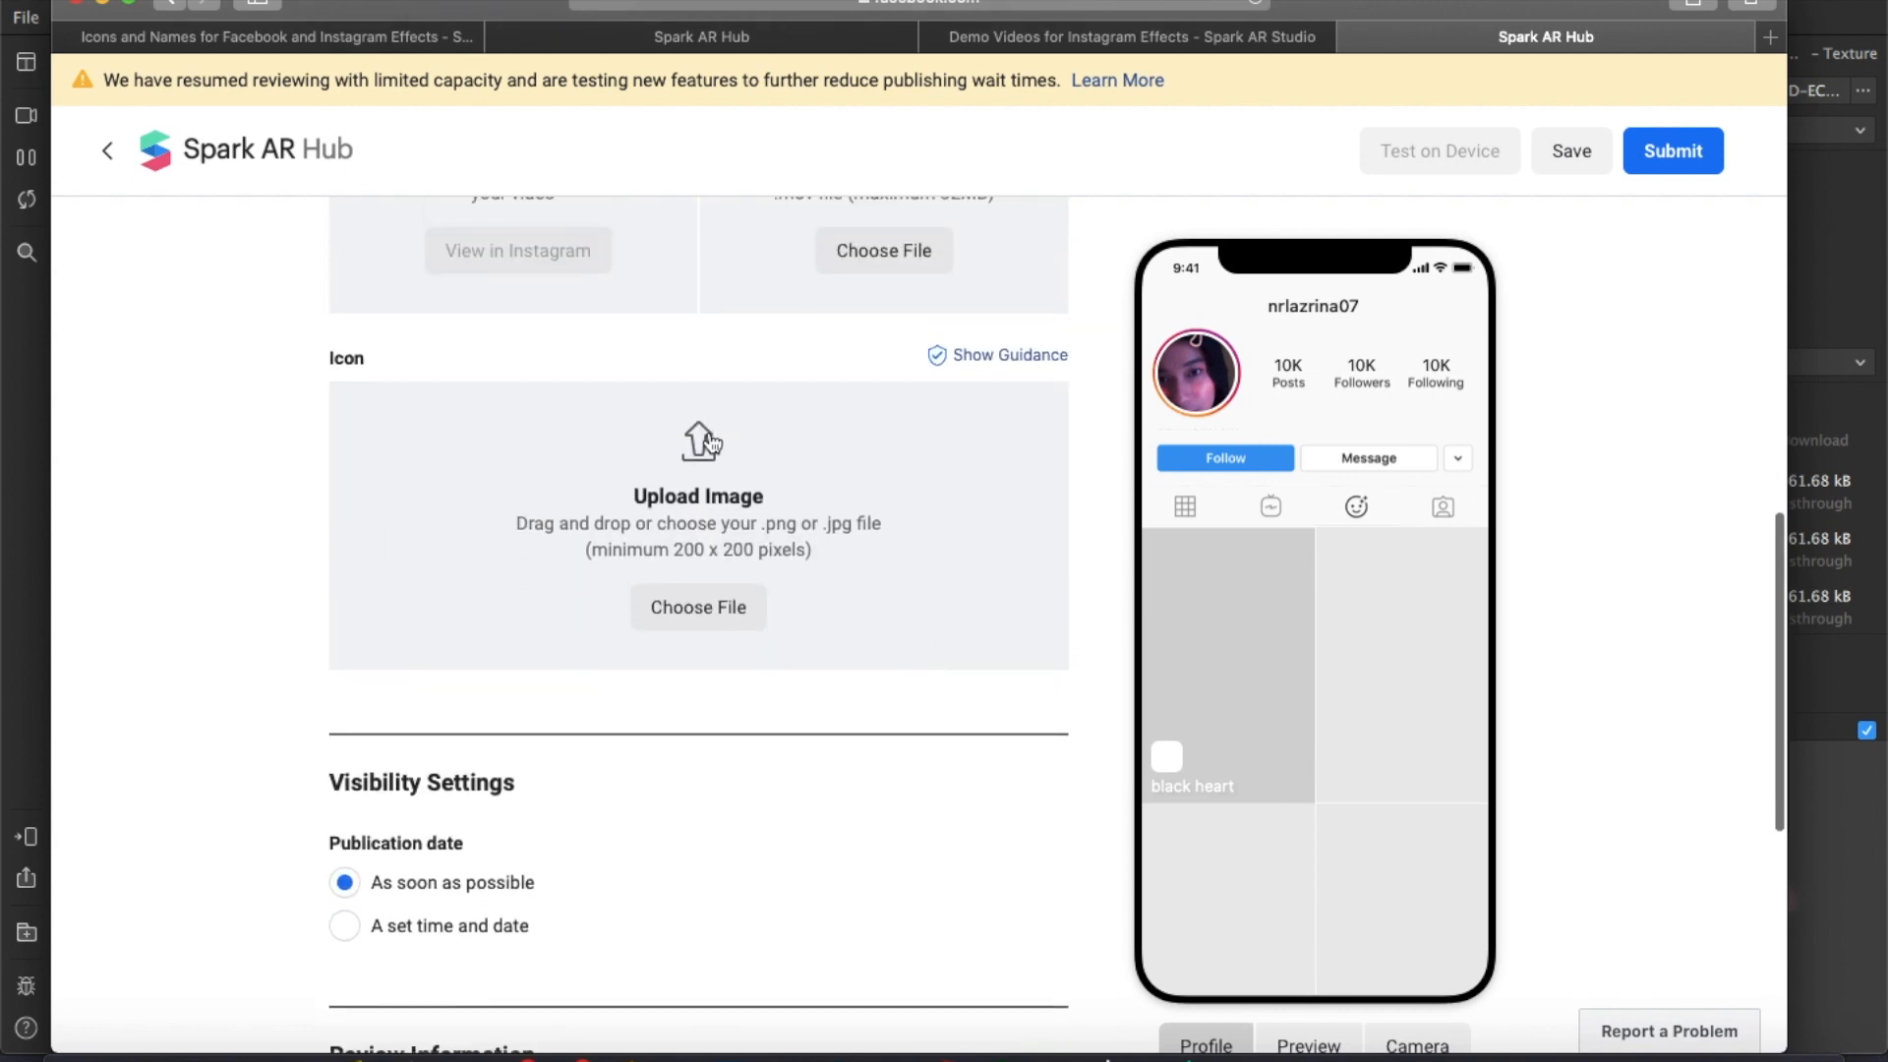
scroll(373, 287, "up", 3)
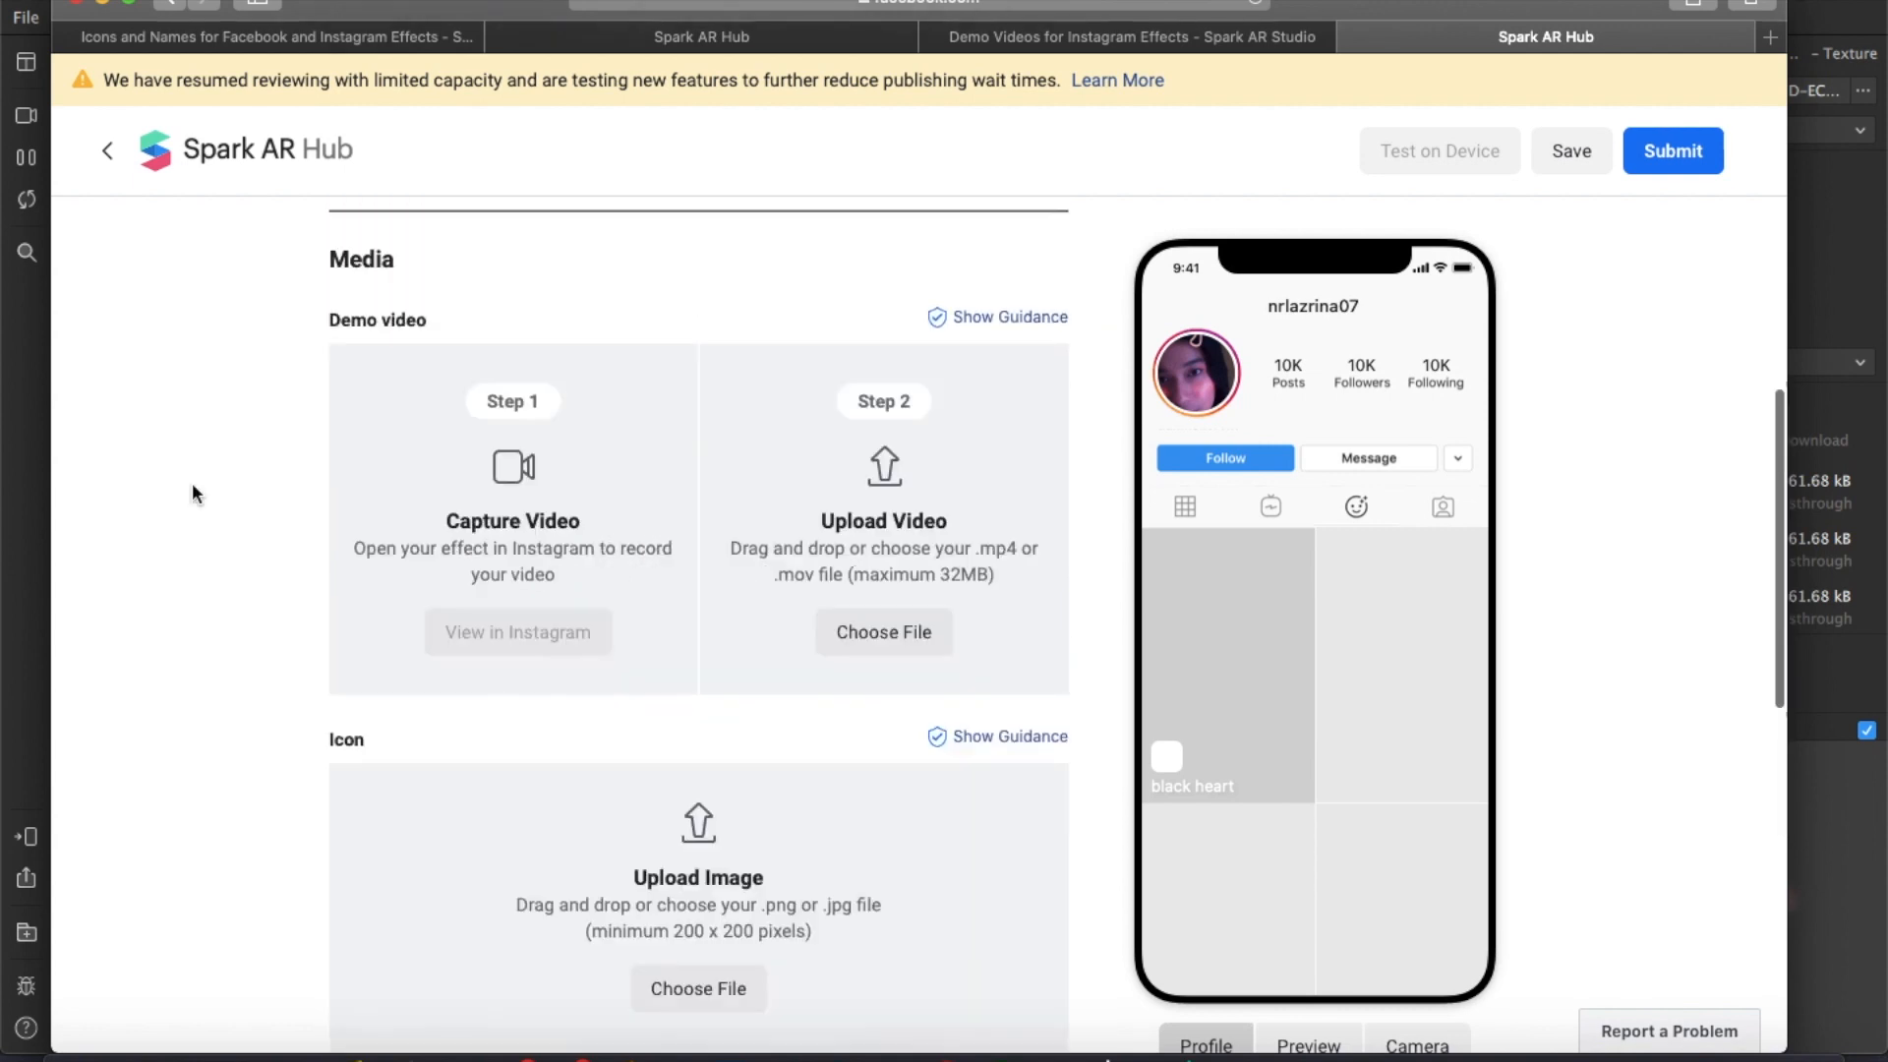
scroll(193, 486, "up", 1)
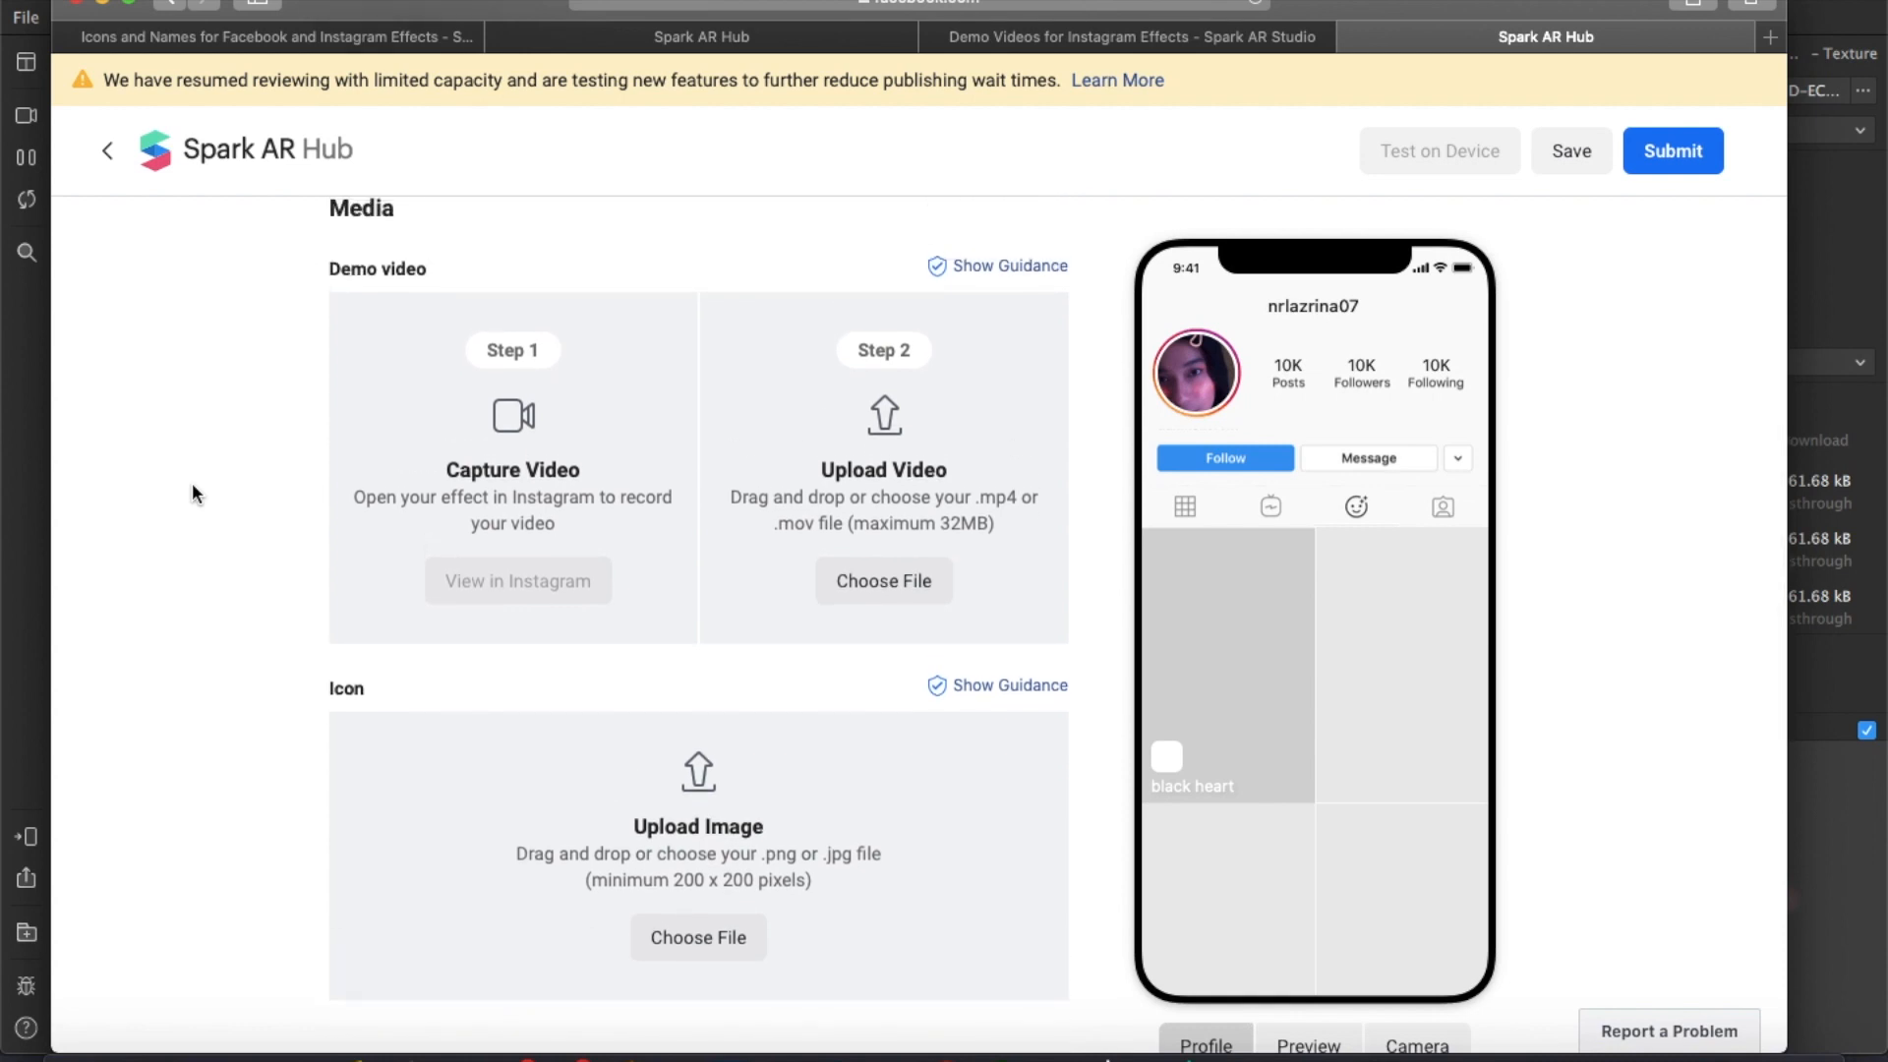
Show the icon guidance and look through the visibility settings, reviewer instructions, promotional status and legal agreement
left_click(1000, 687)
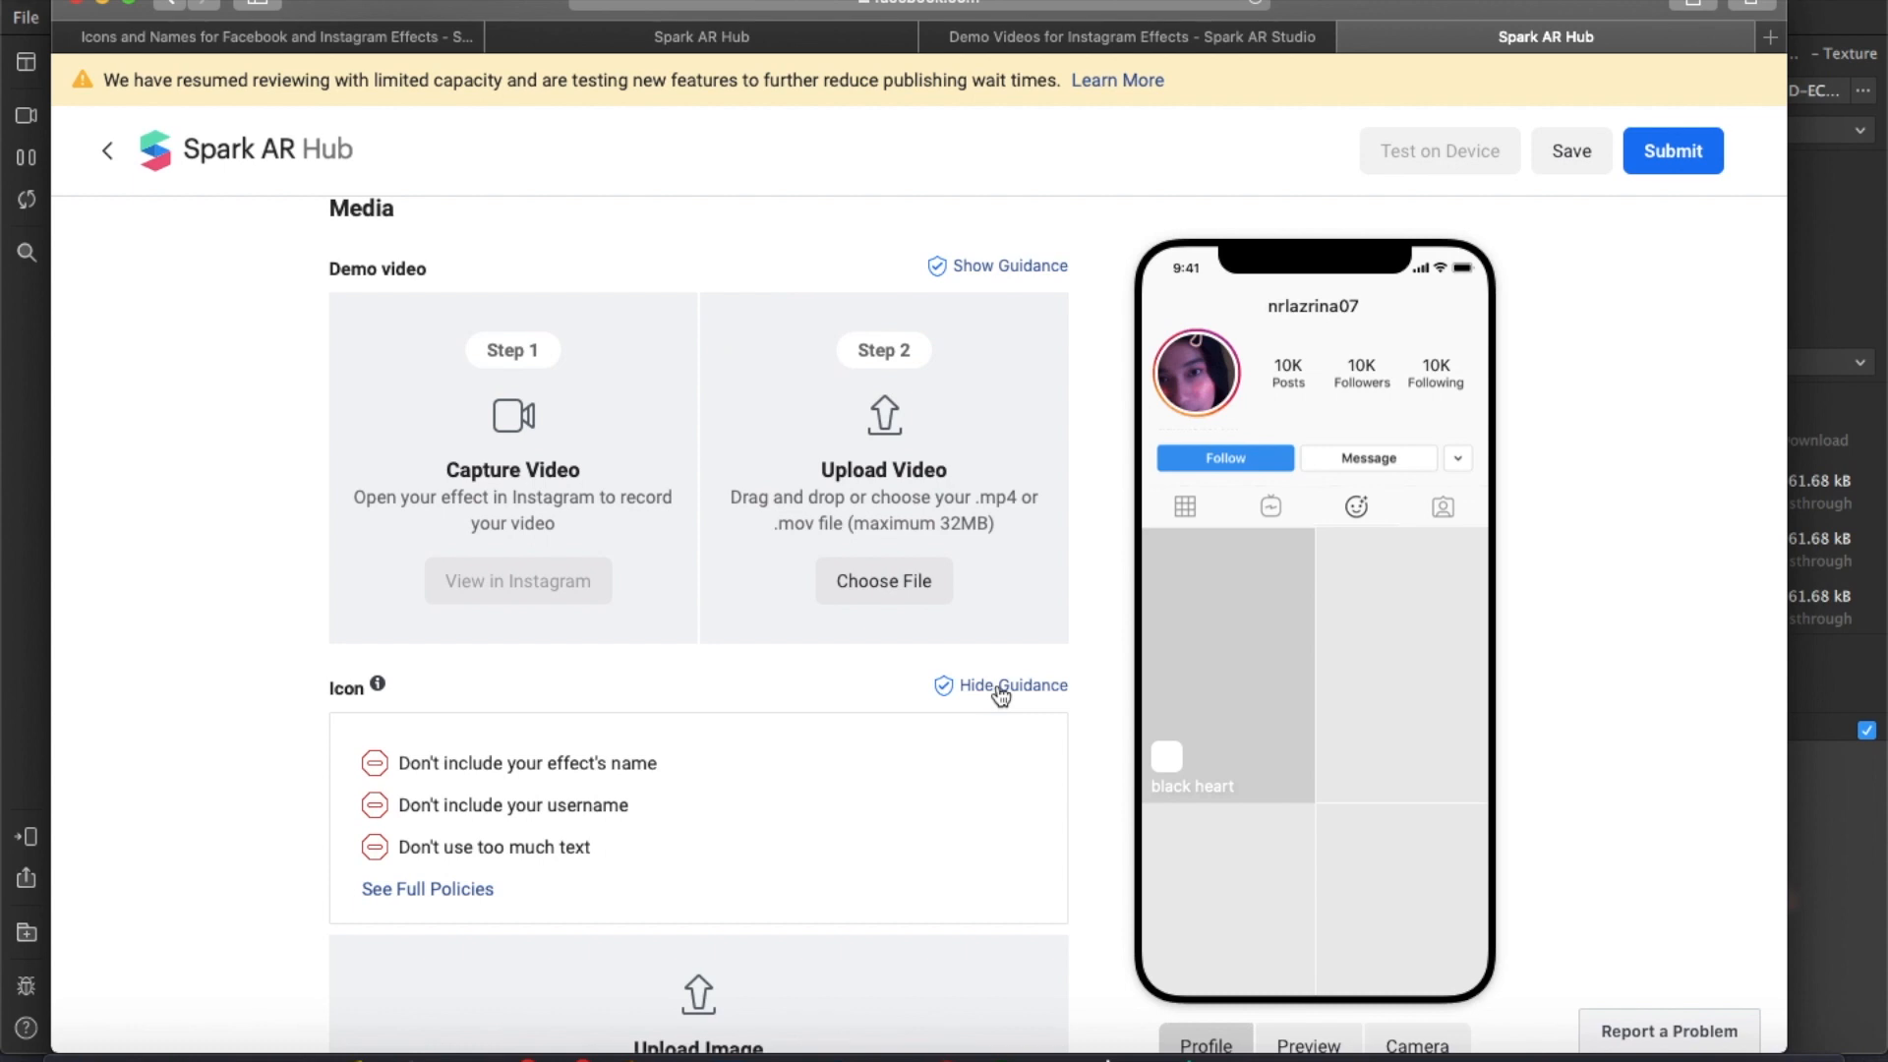
scroll(899, 759, "down", 3)
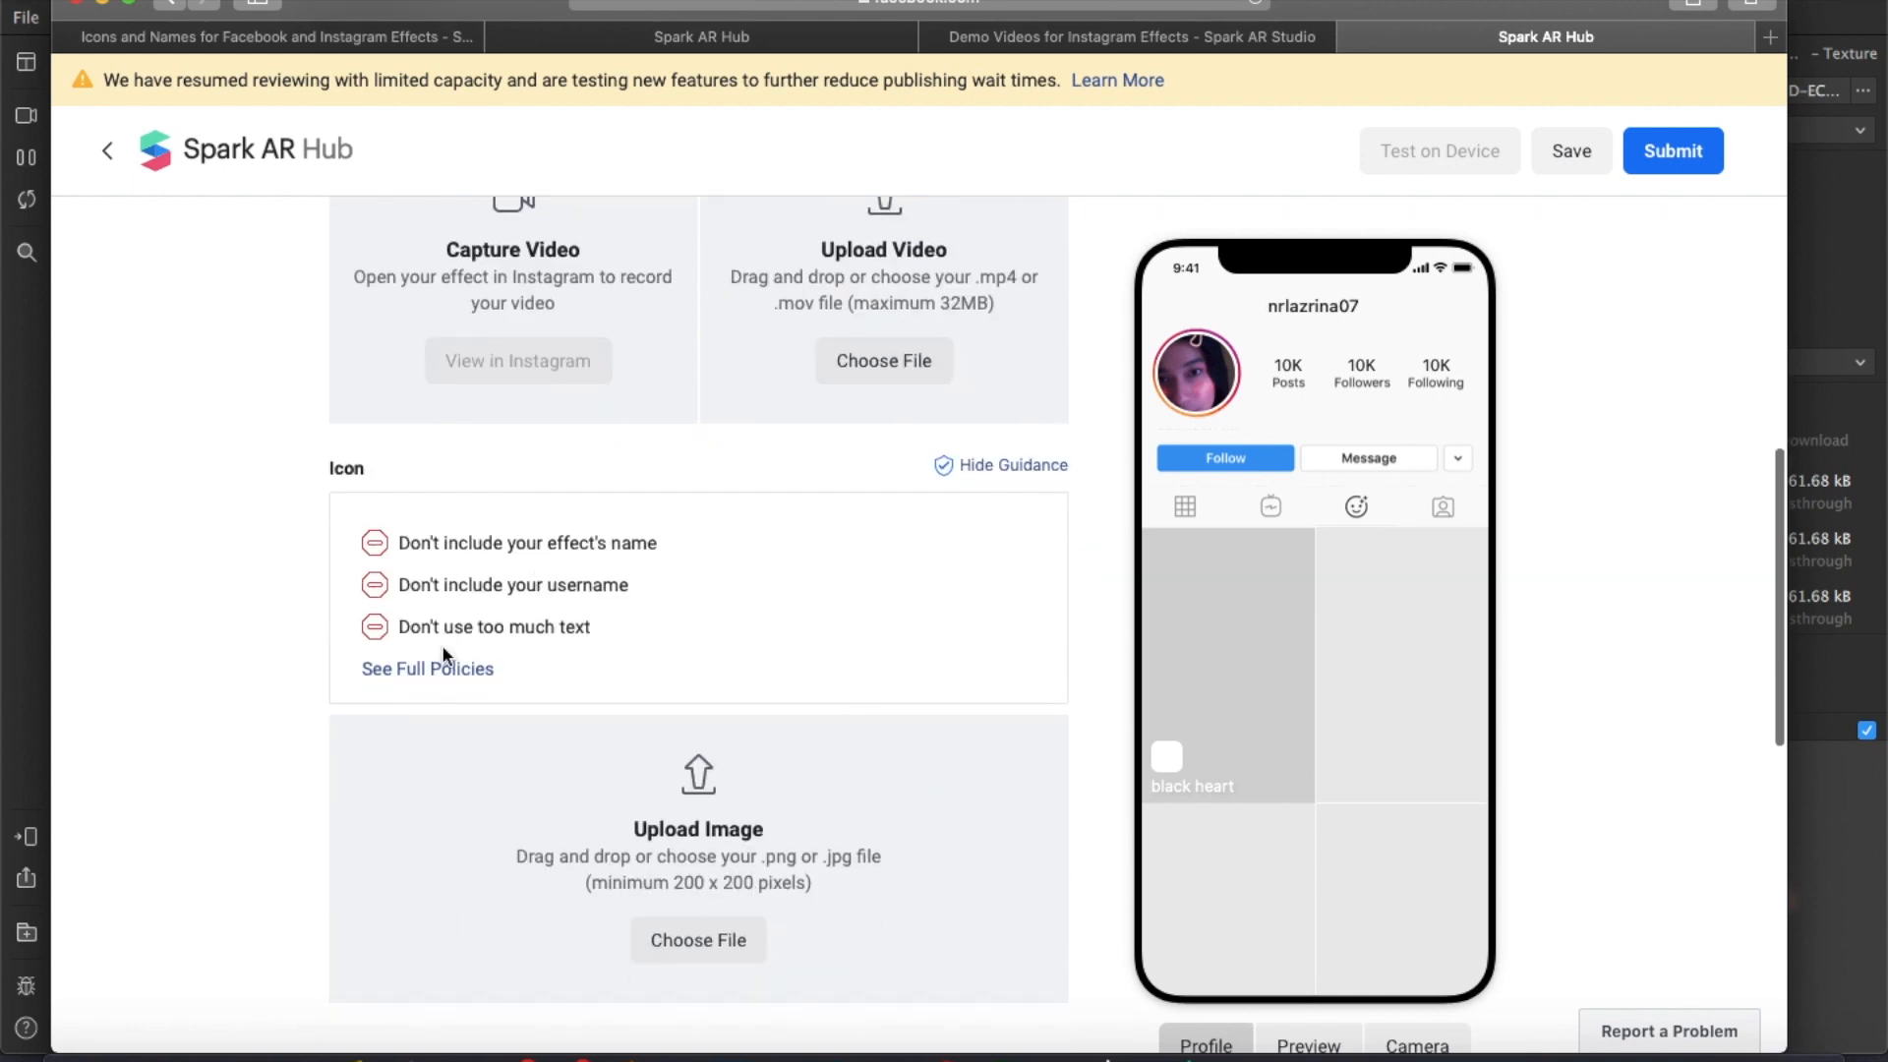
scroll(727, 569, "down", 10)
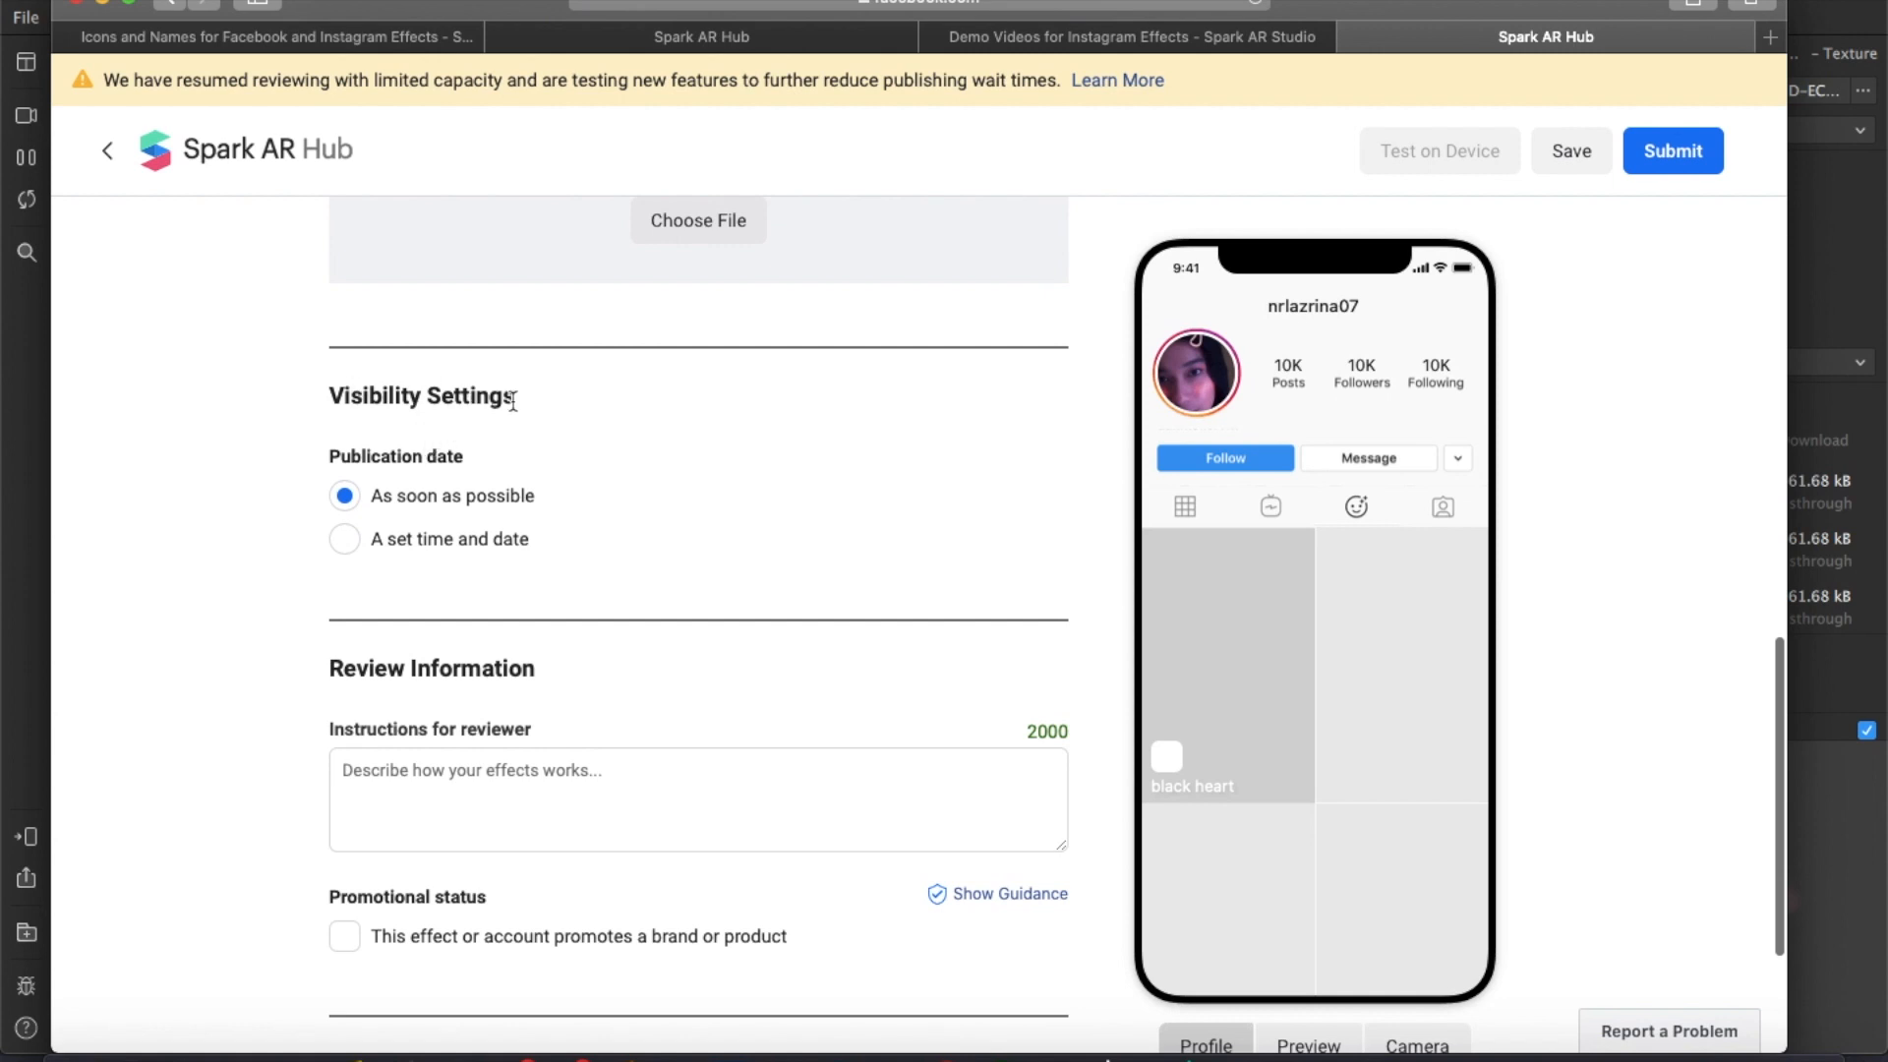
scroll(495, 492, "down", 4)
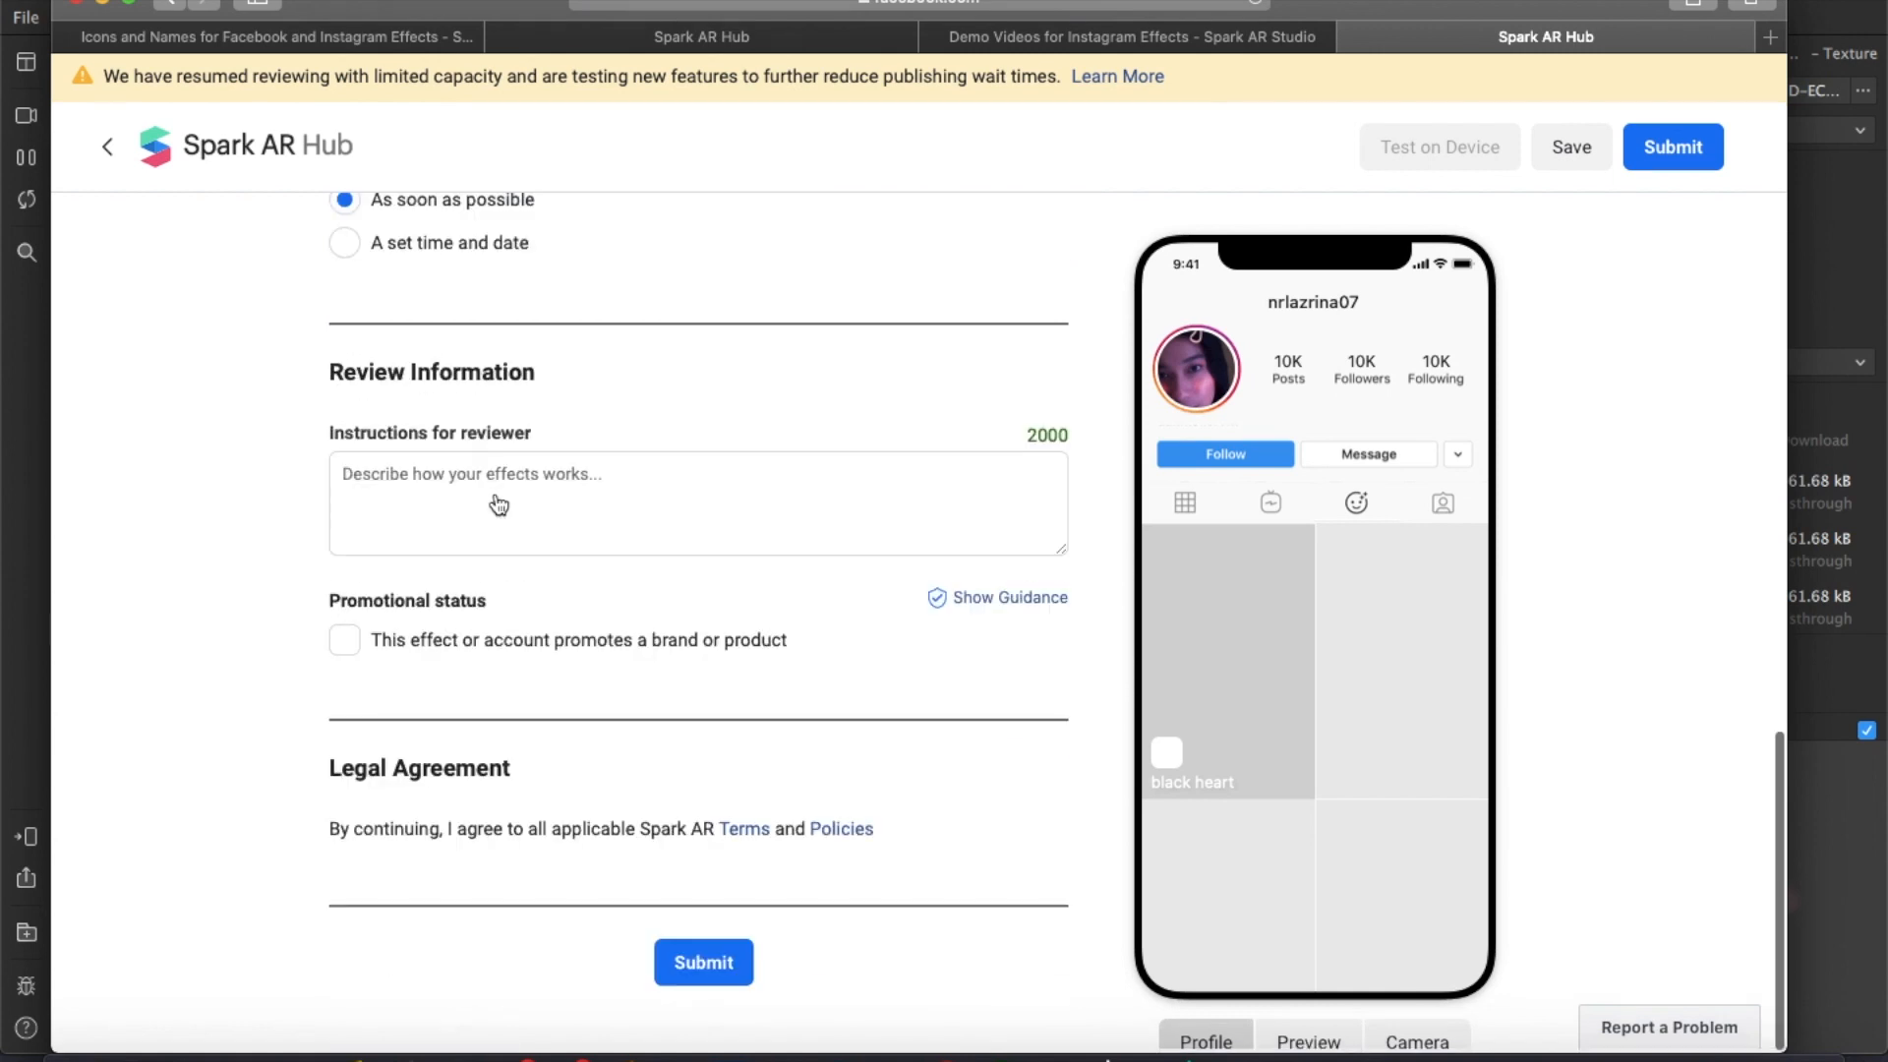
left_click(574, 509)
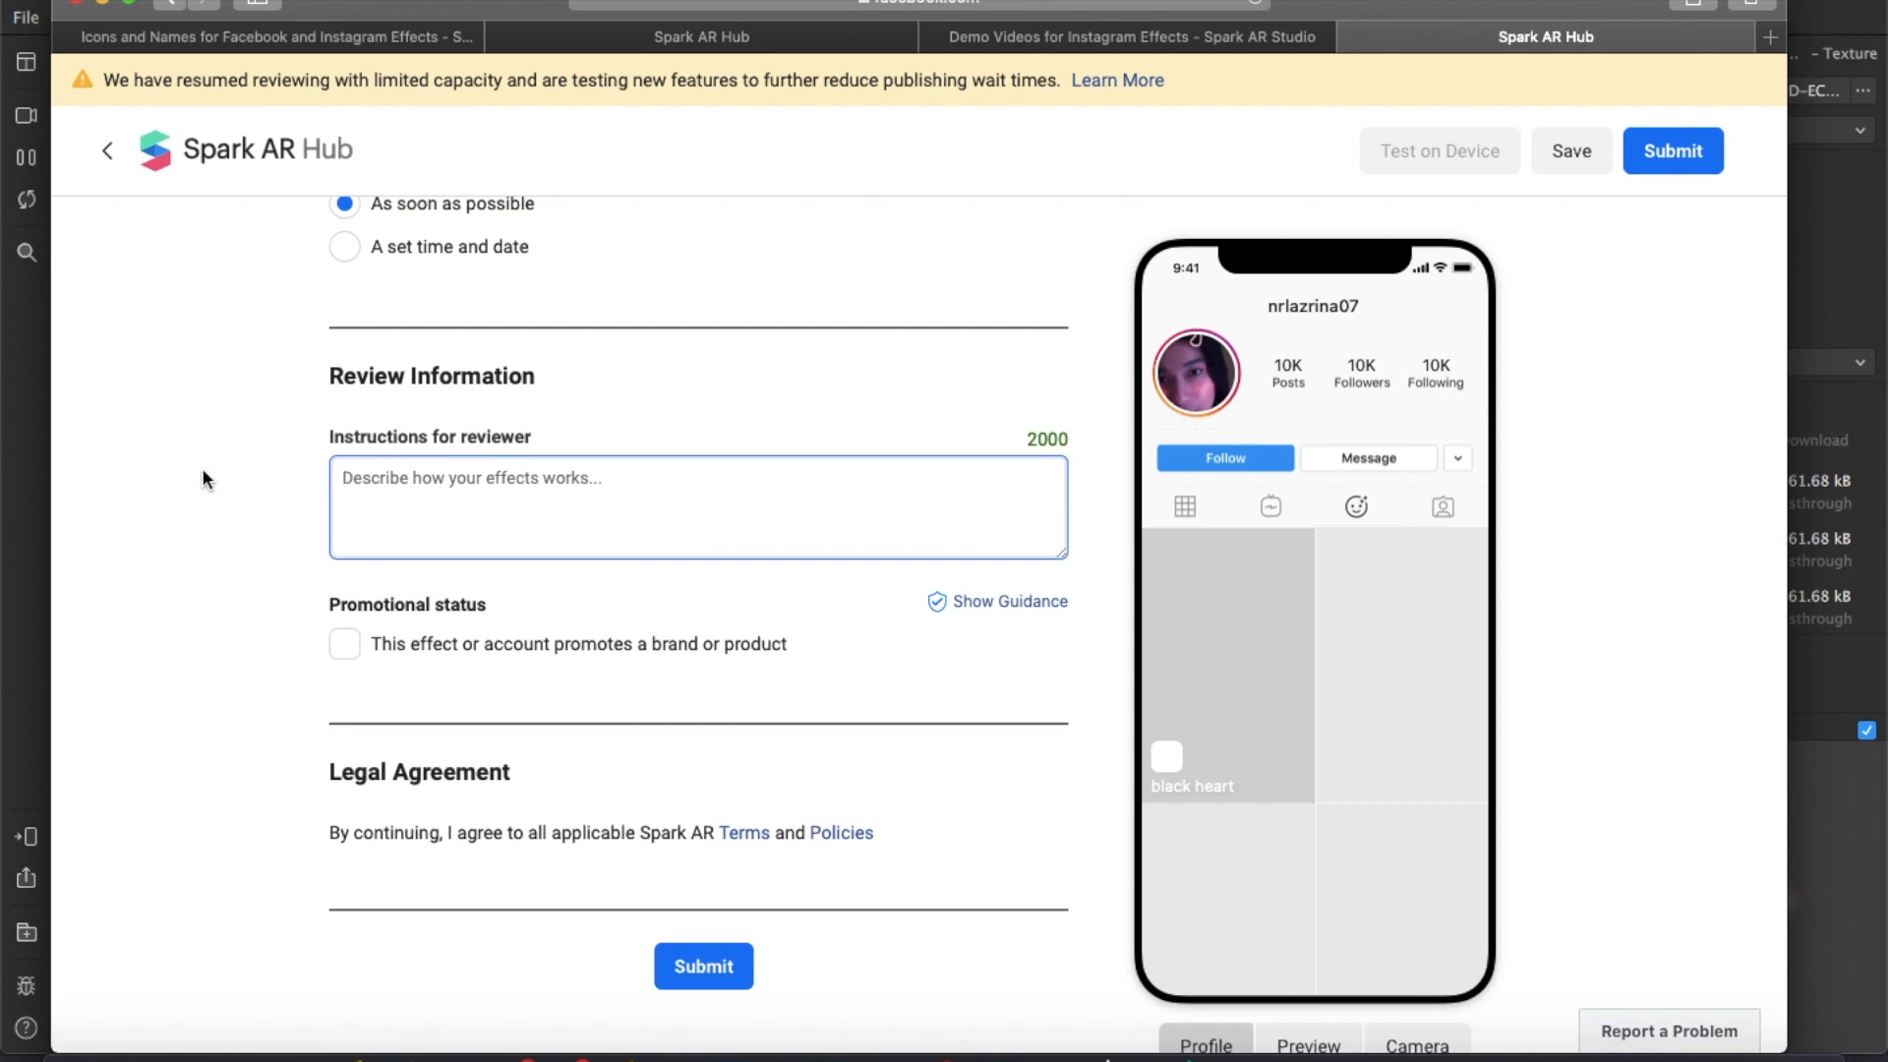
type("bmmuth Hi")
key("BackSpace")
key("BackSpace")
key("BackSpace")
key("BackSpace")
key("BackSpace")
key("BackSpace")
key("BackSpace")
key("BackSpace")
key("BackSpace")
scroll(698, 590, "up", 6)
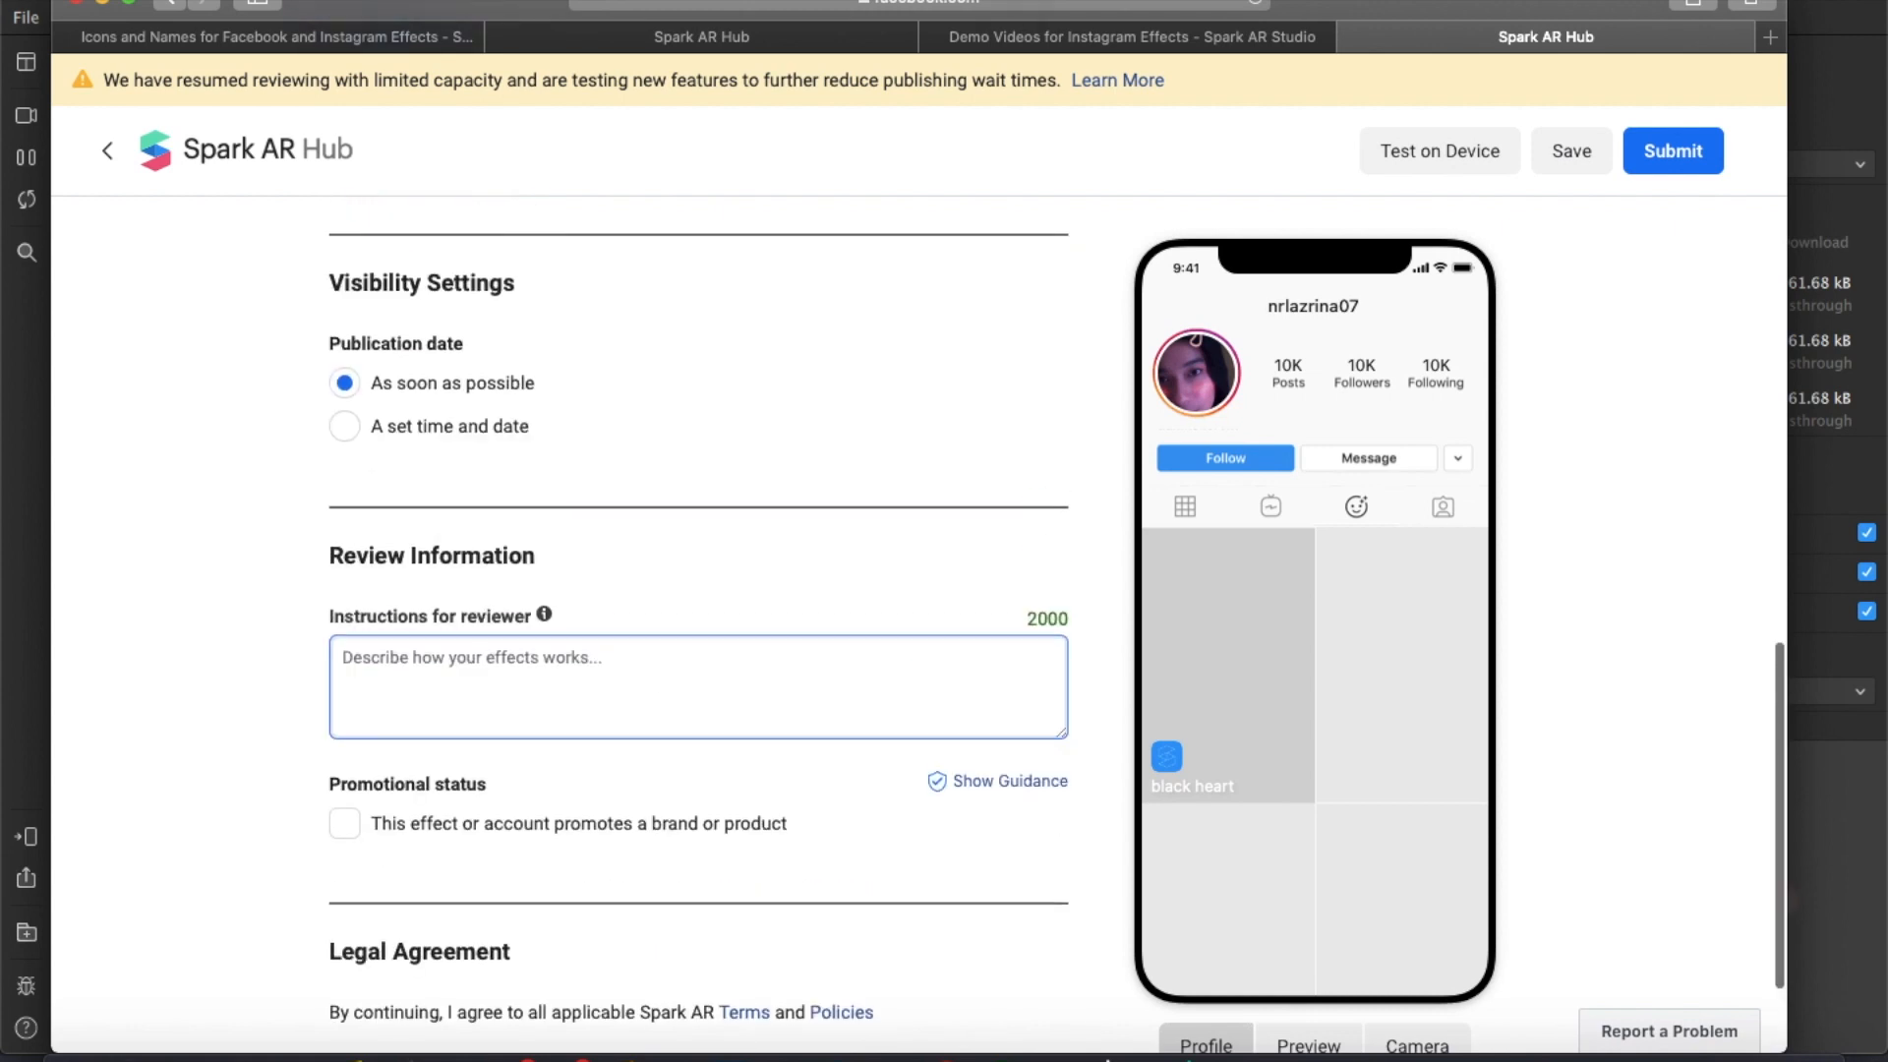
scroll(698, 590, "down", 6)
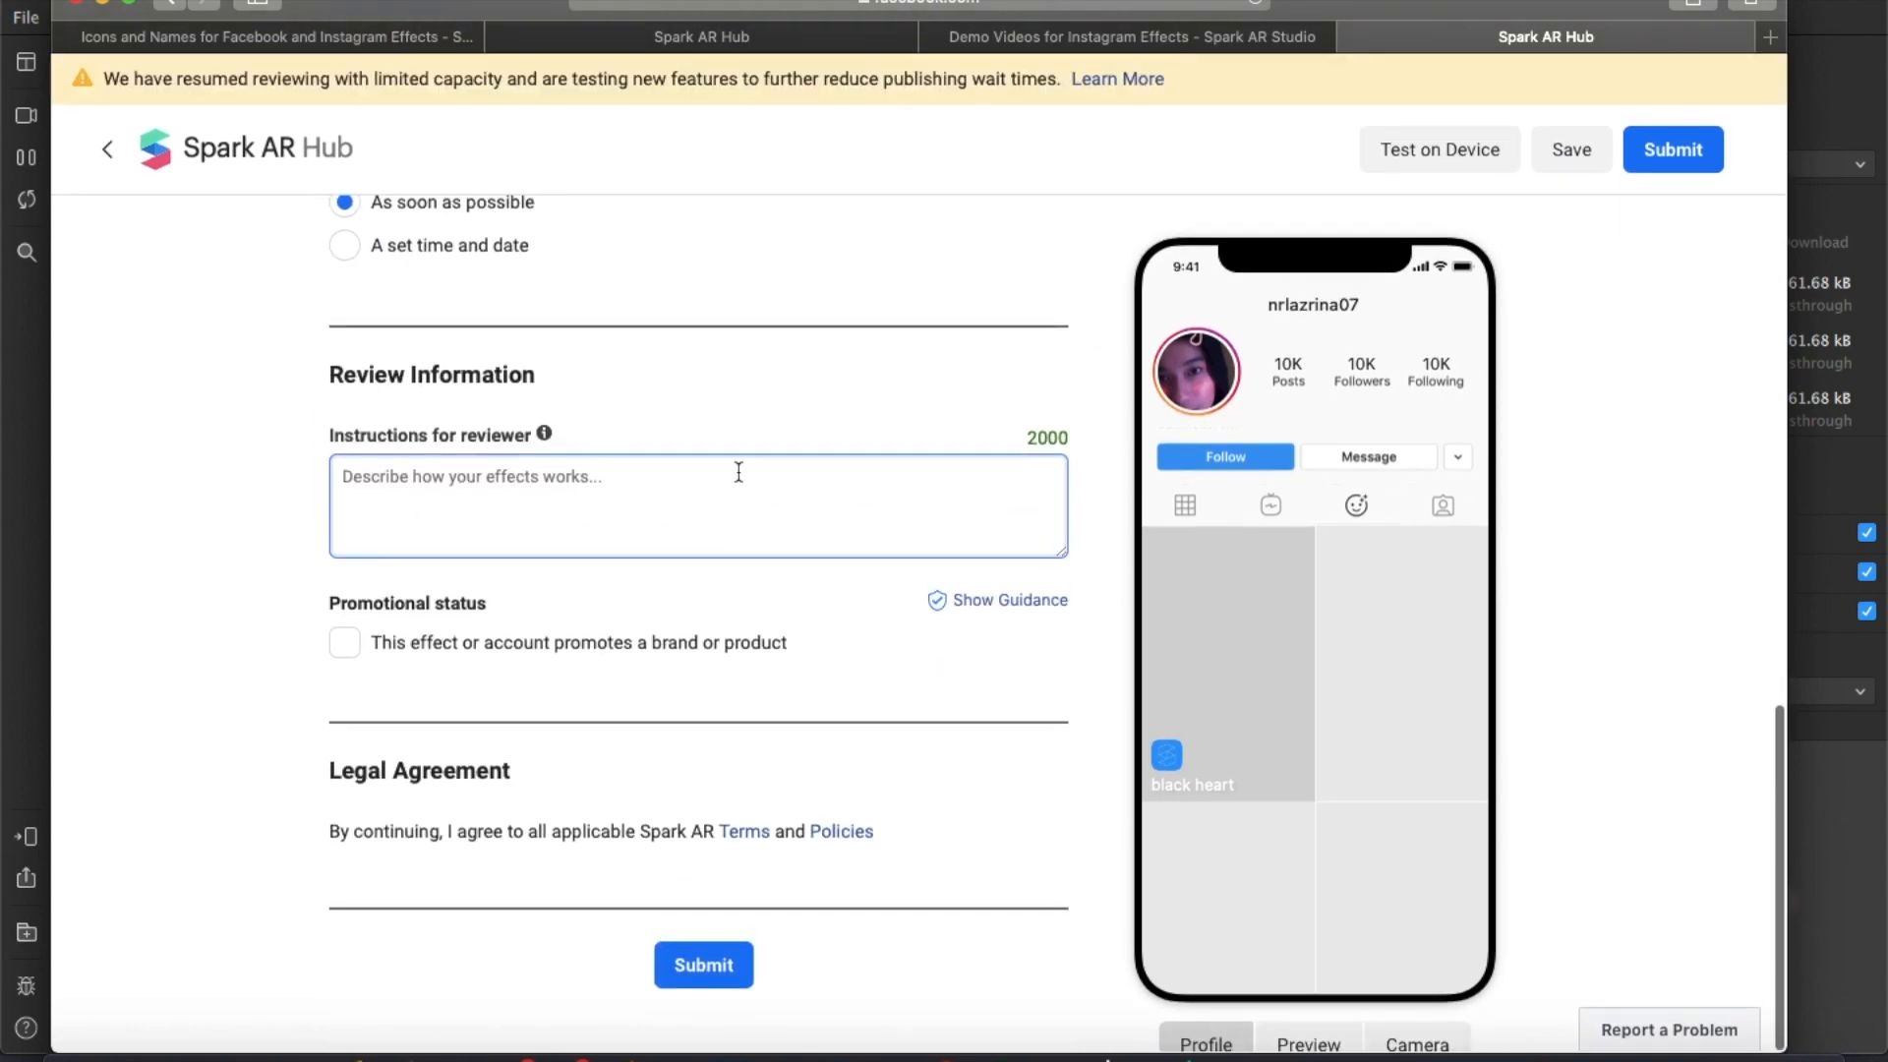
Enter "my filter has the bl" as the instructions for the reviewer
type("my filter")
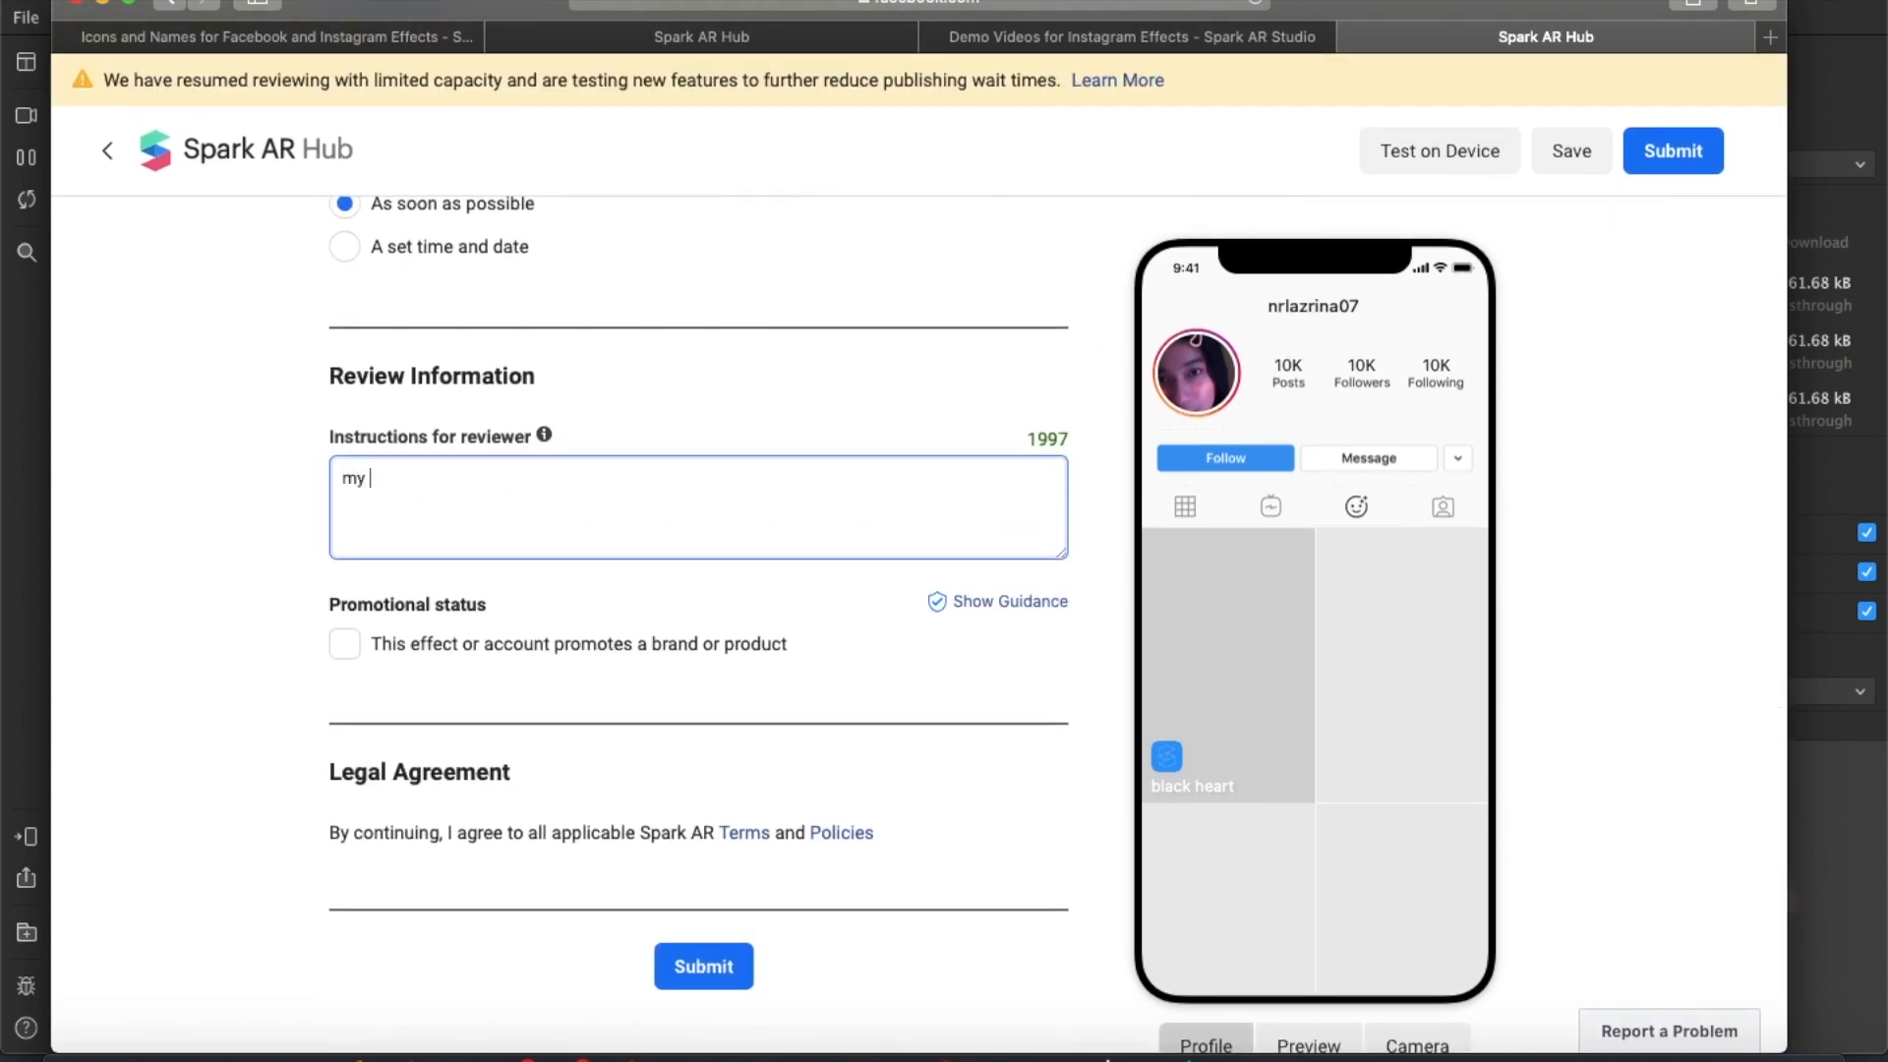
type(" has the bl")
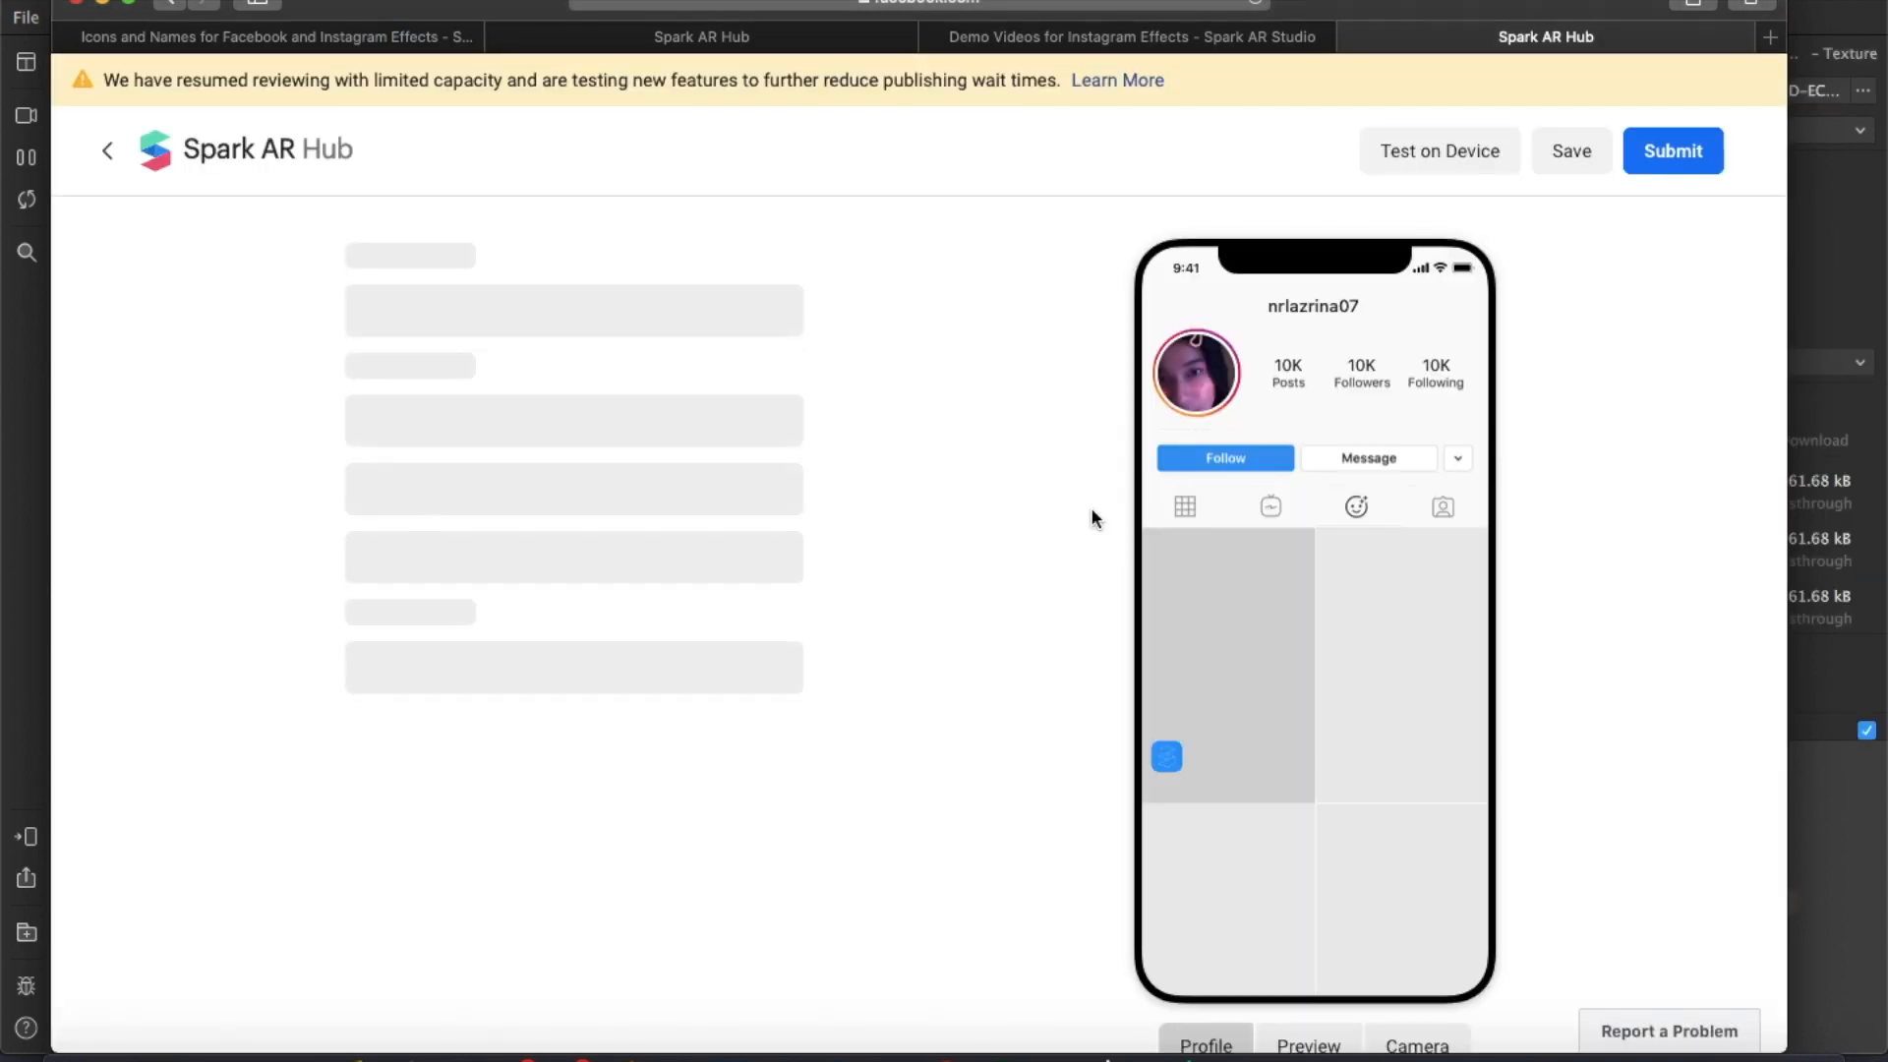
Show the Test on Device options and examine the test link's remaining uses
left_click(1426, 157)
left_click(1242, 150)
left_click(1424, 151)
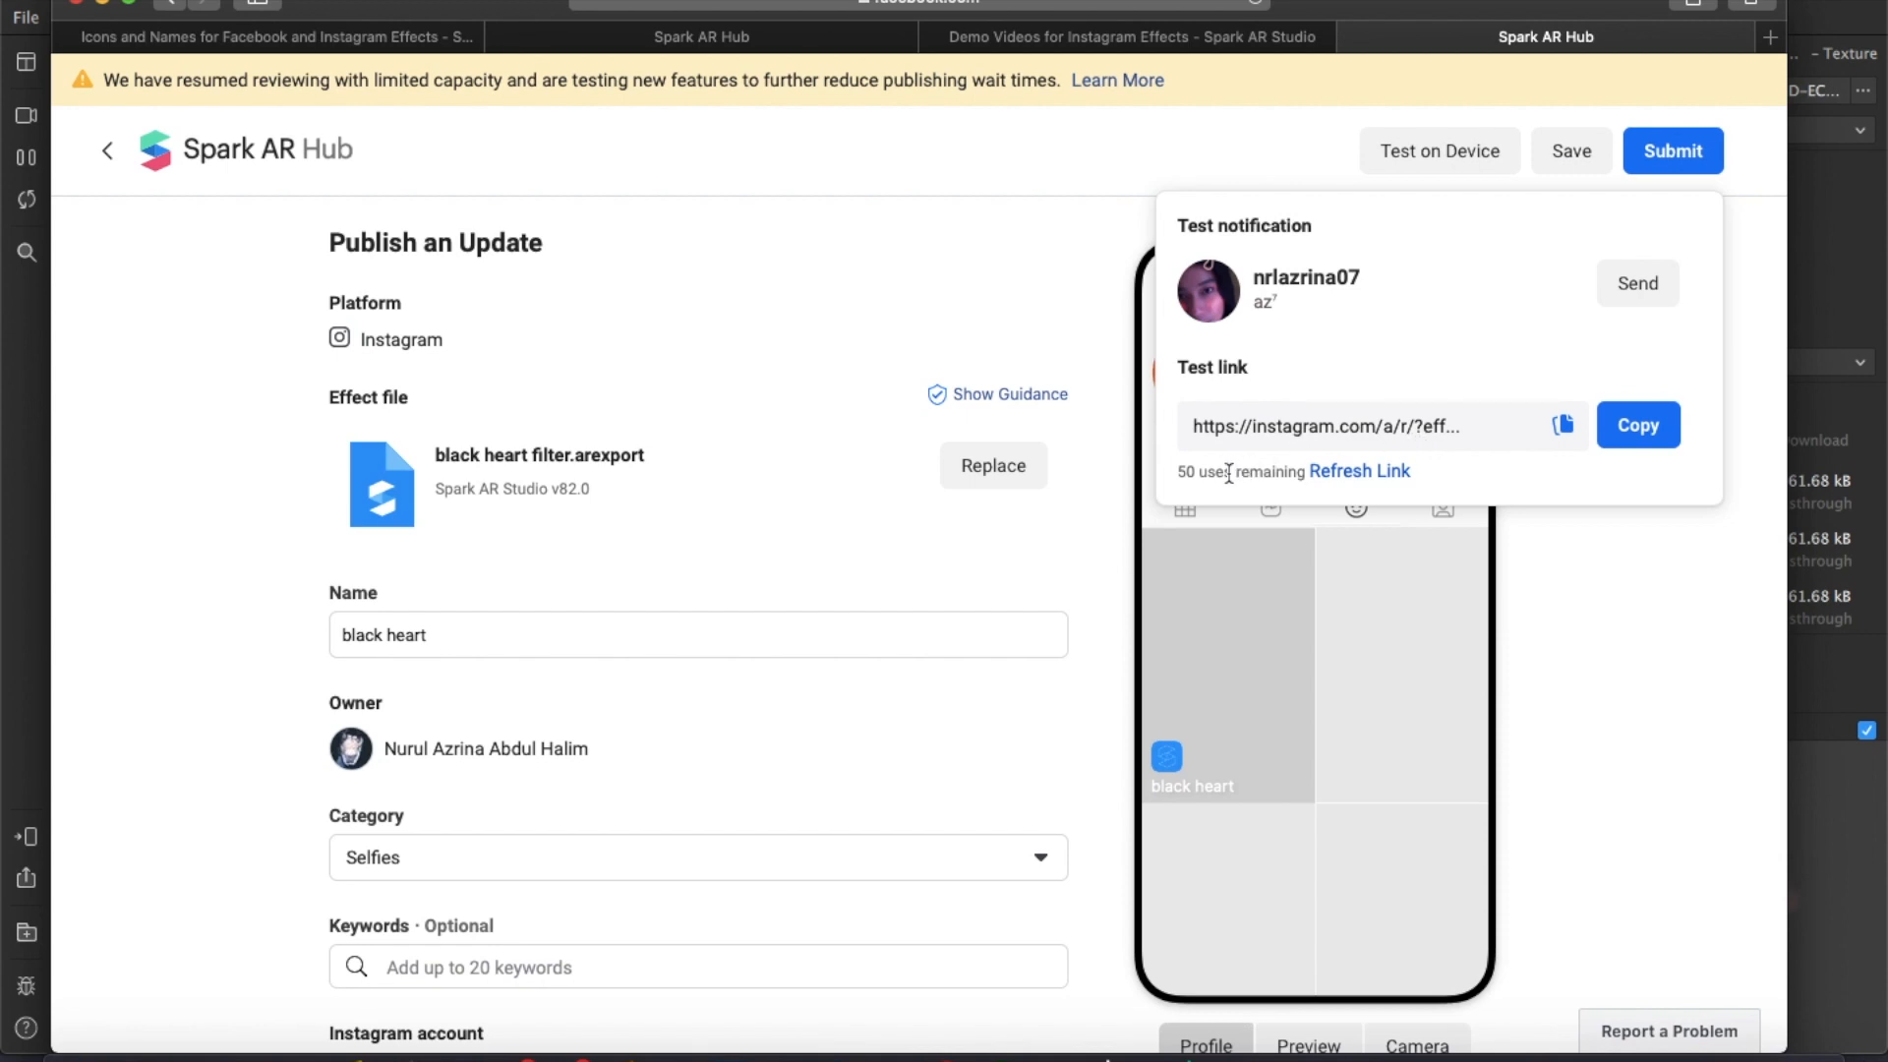
left_click_drag(1176, 466, 1306, 482)
left_click(1456, 391)
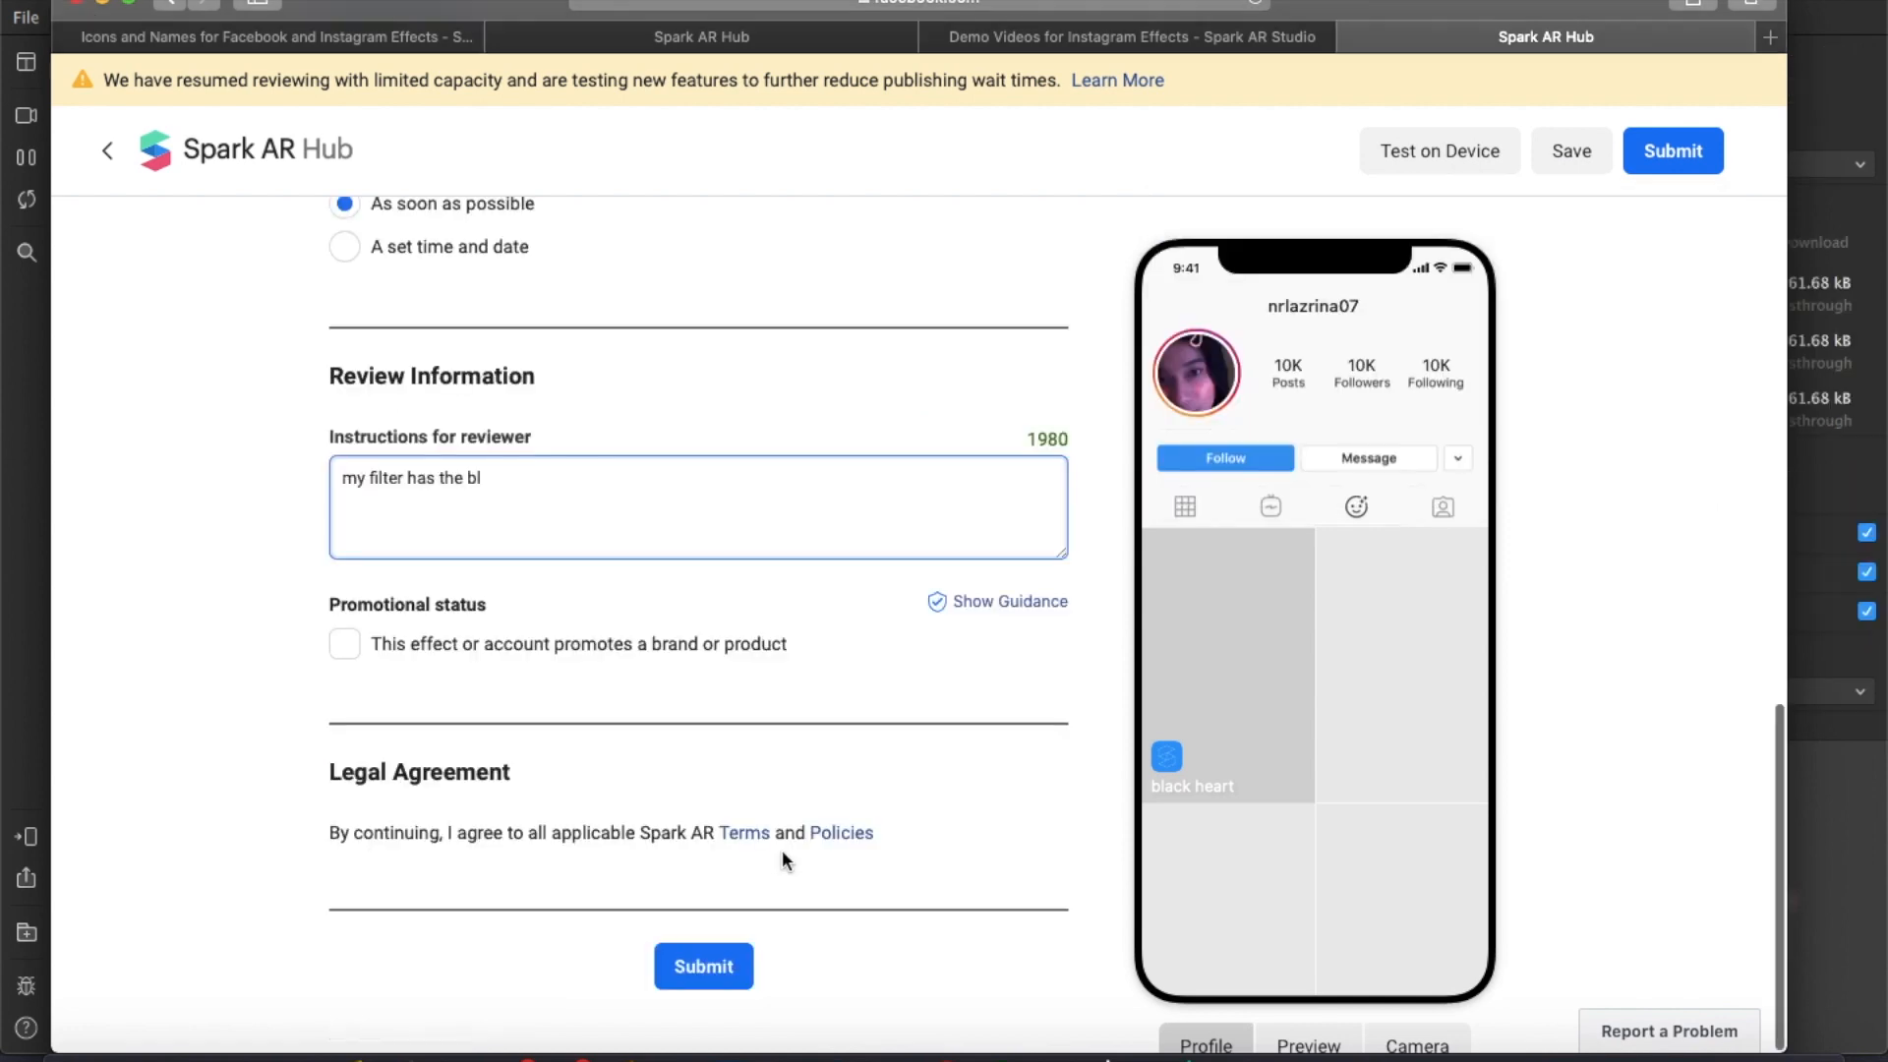
Switch to the hub's home page and look through the effects list and the announcements, ending back on Home
scroll(918, 552, "up", 15)
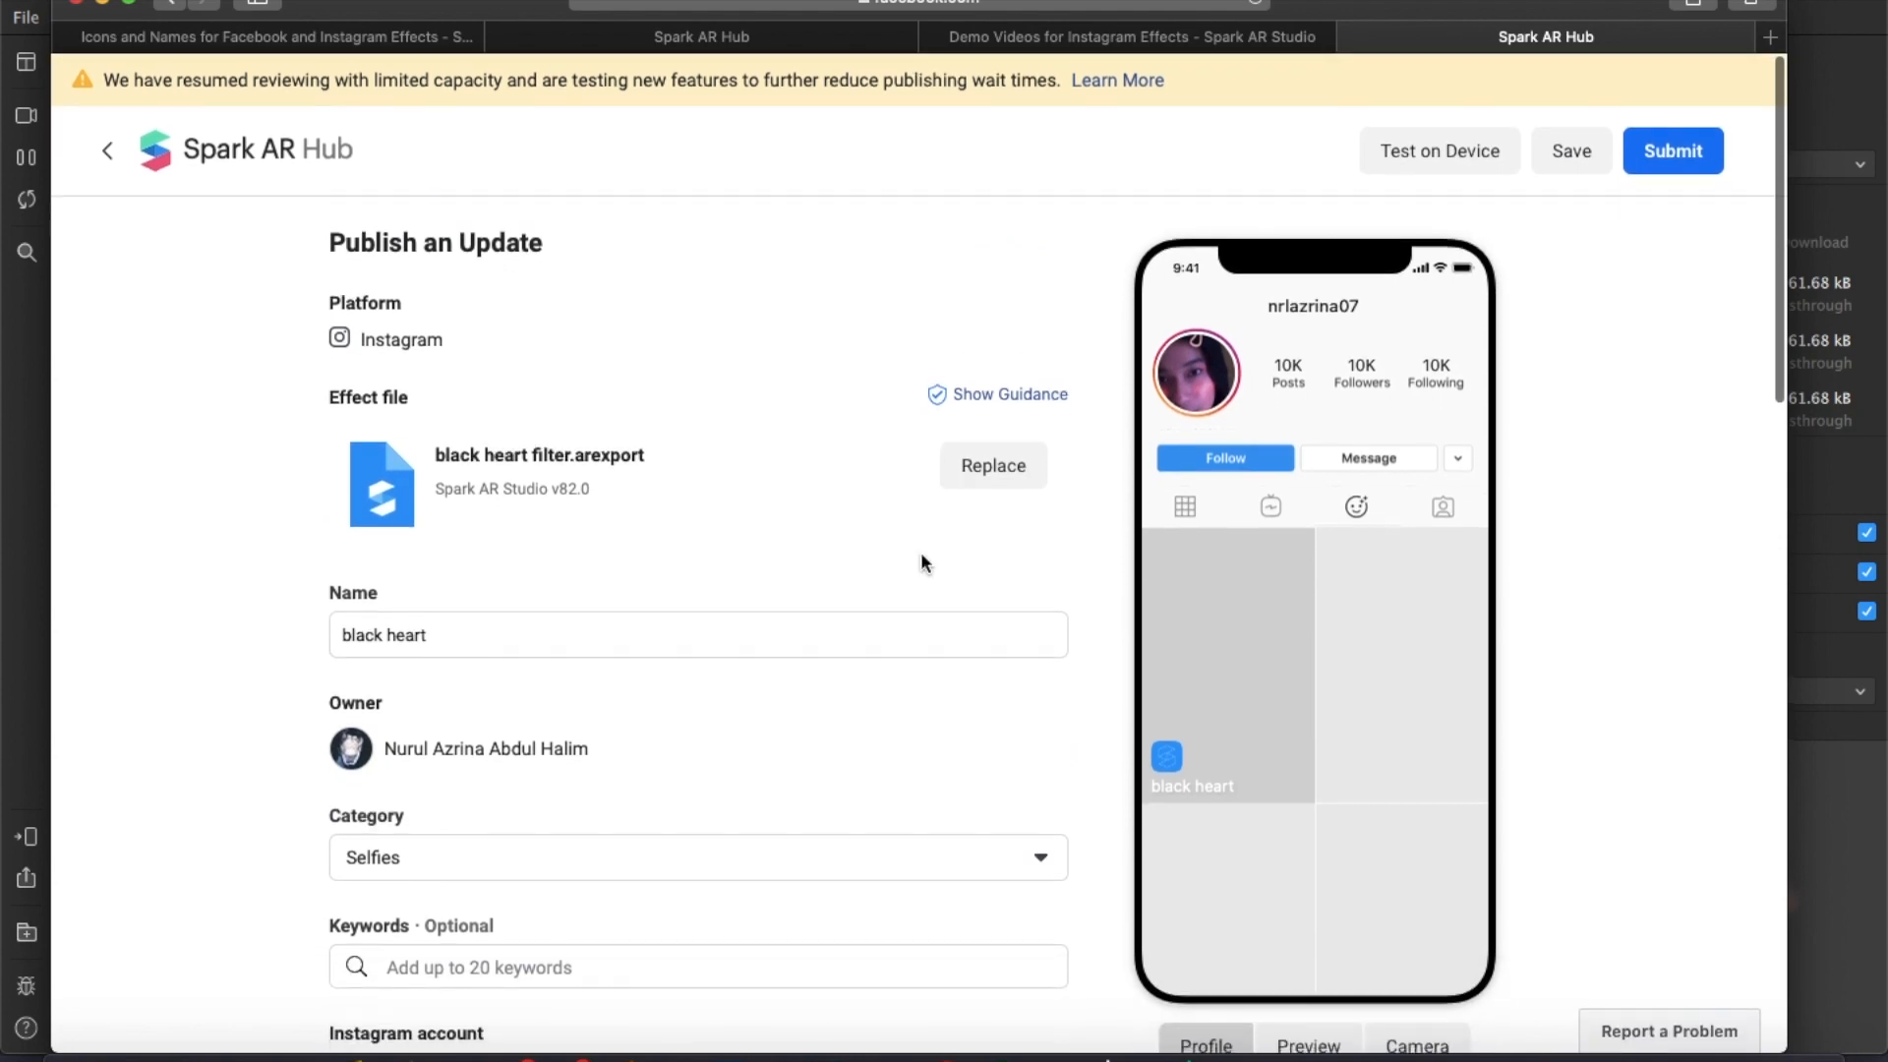
left_click(761, 44)
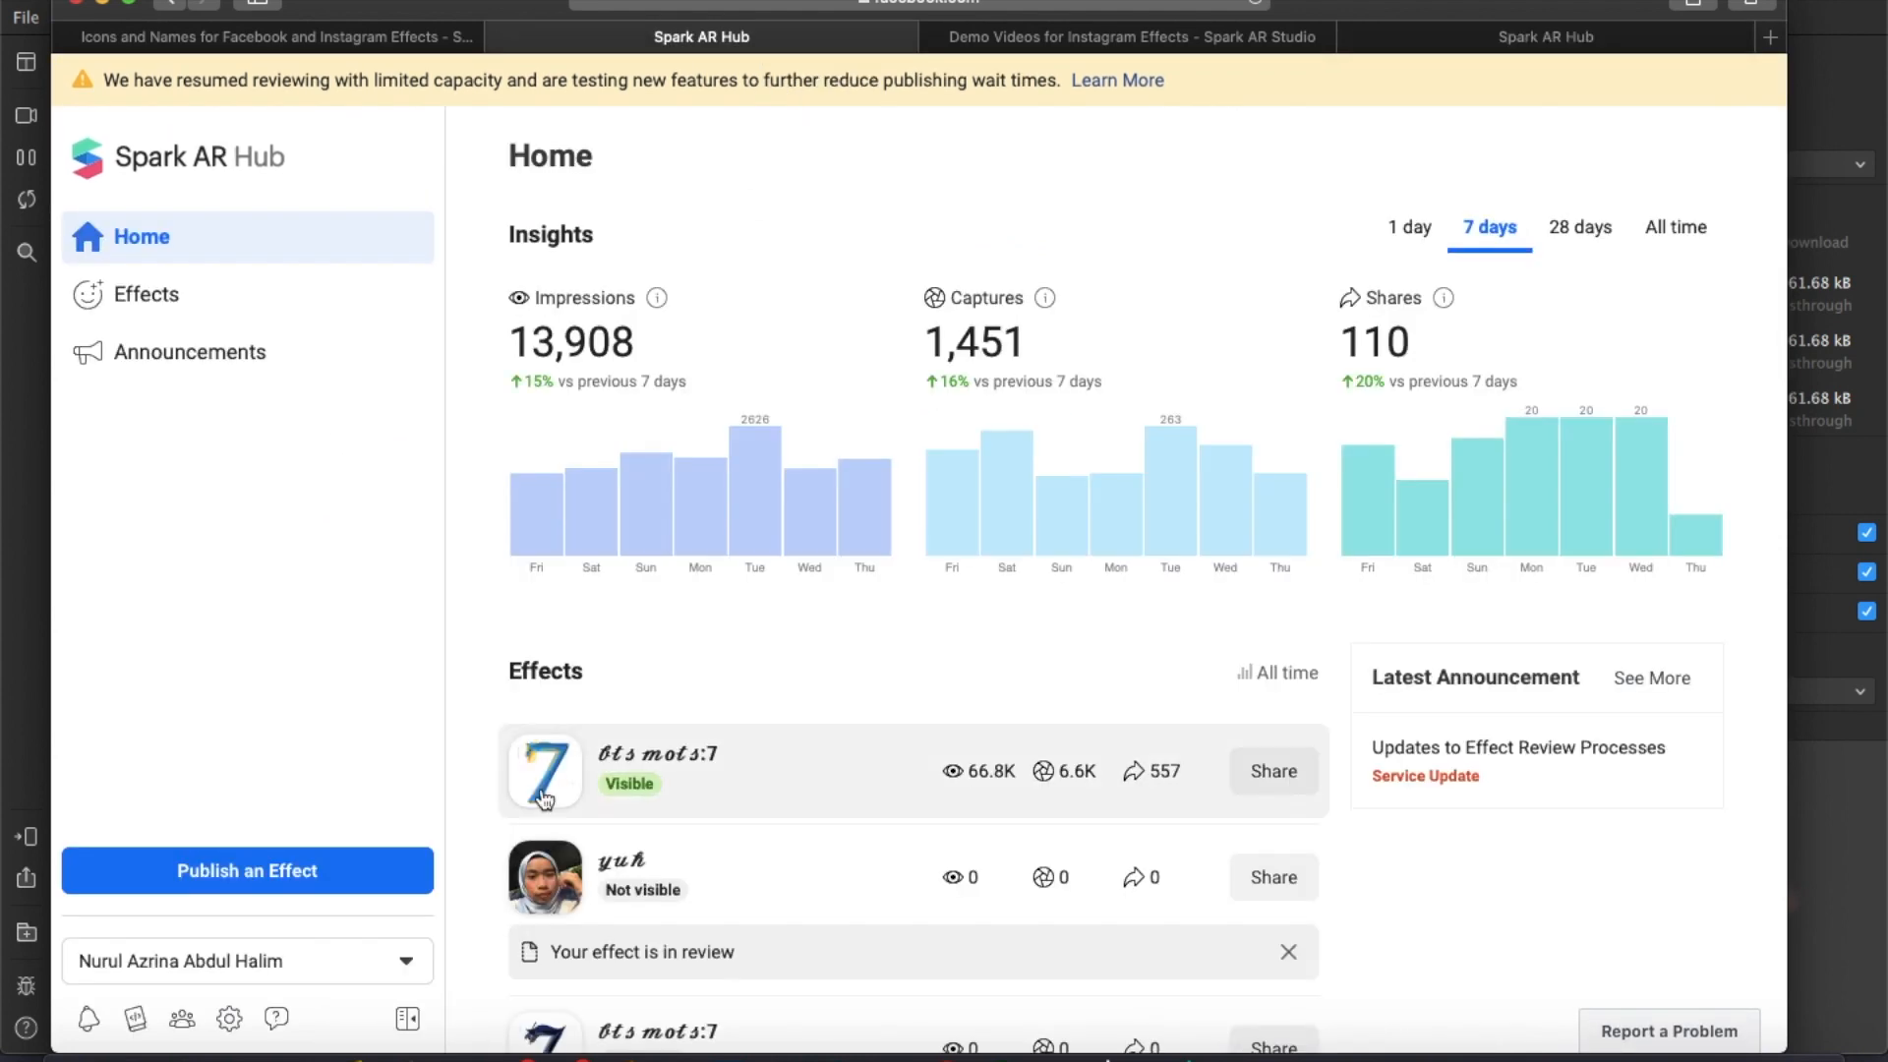
scroll(542, 792, "down", 3)
scroll(542, 792, "up", 3)
left_click(187, 352)
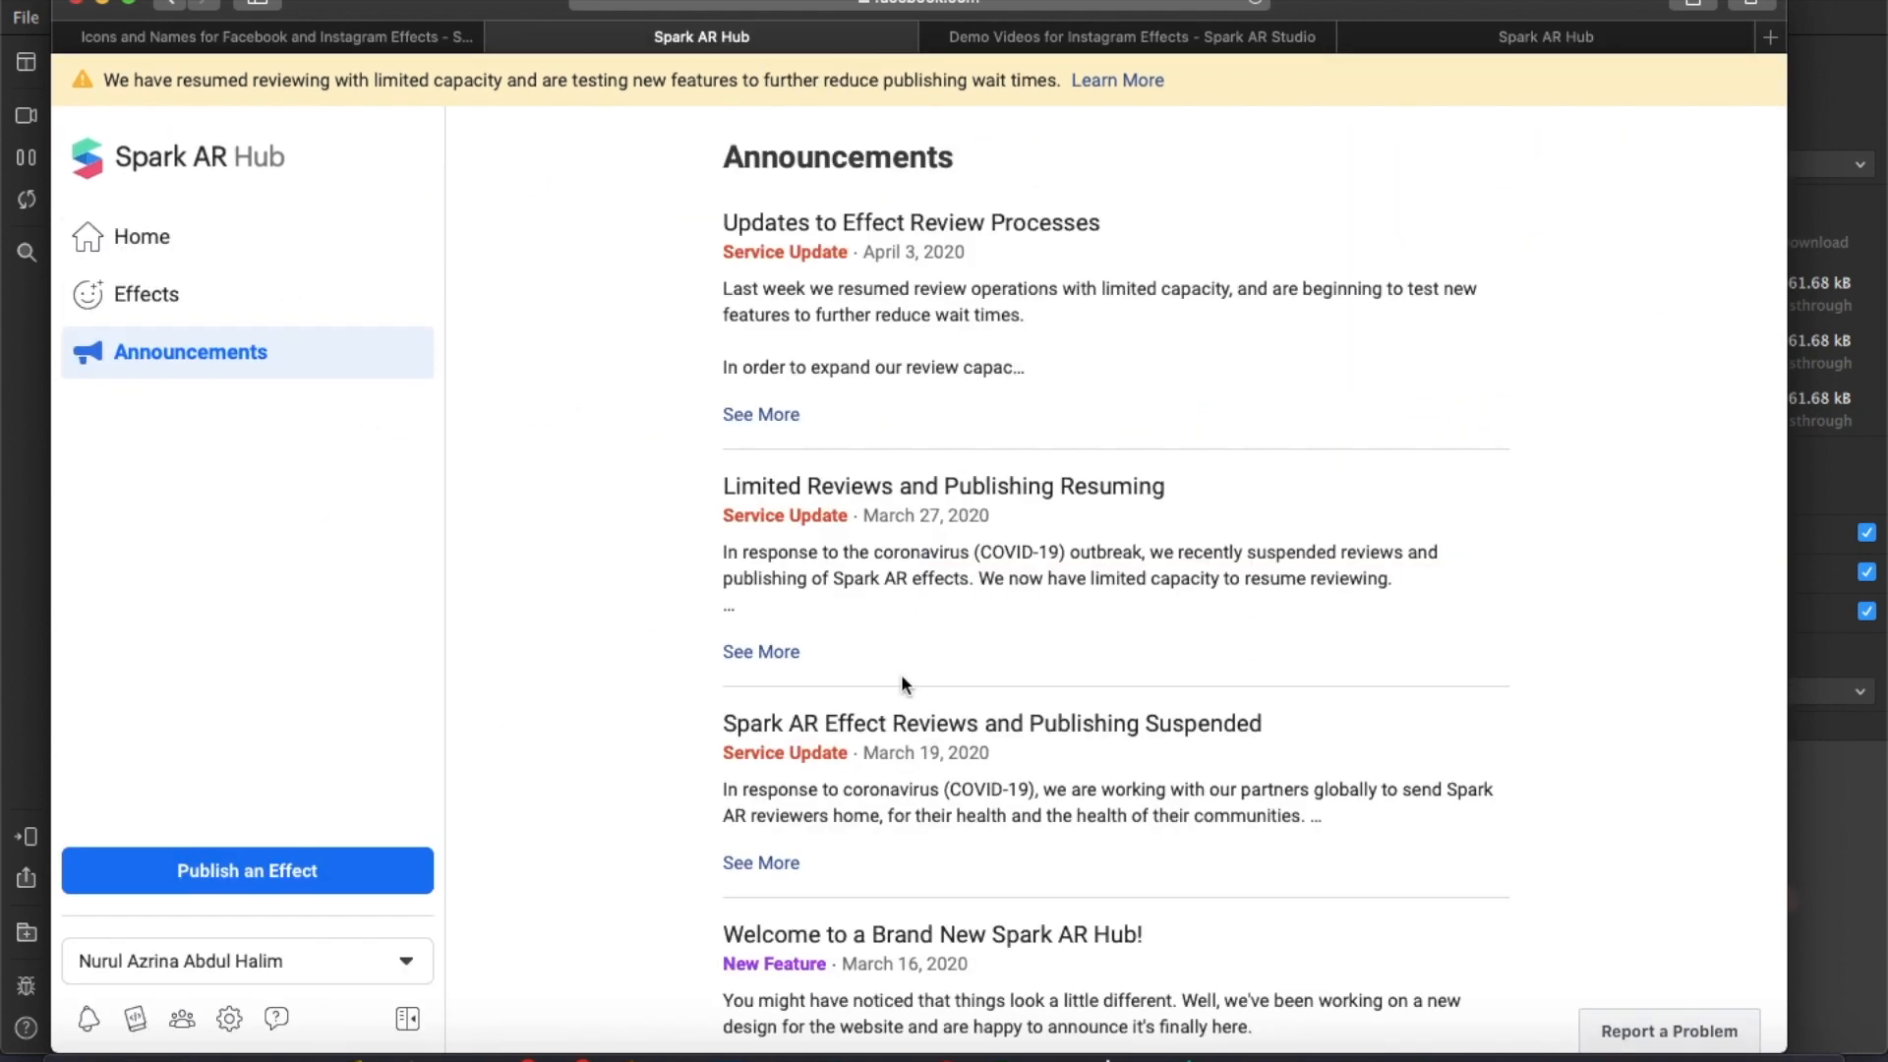
scroll(897, 679, "down", 2)
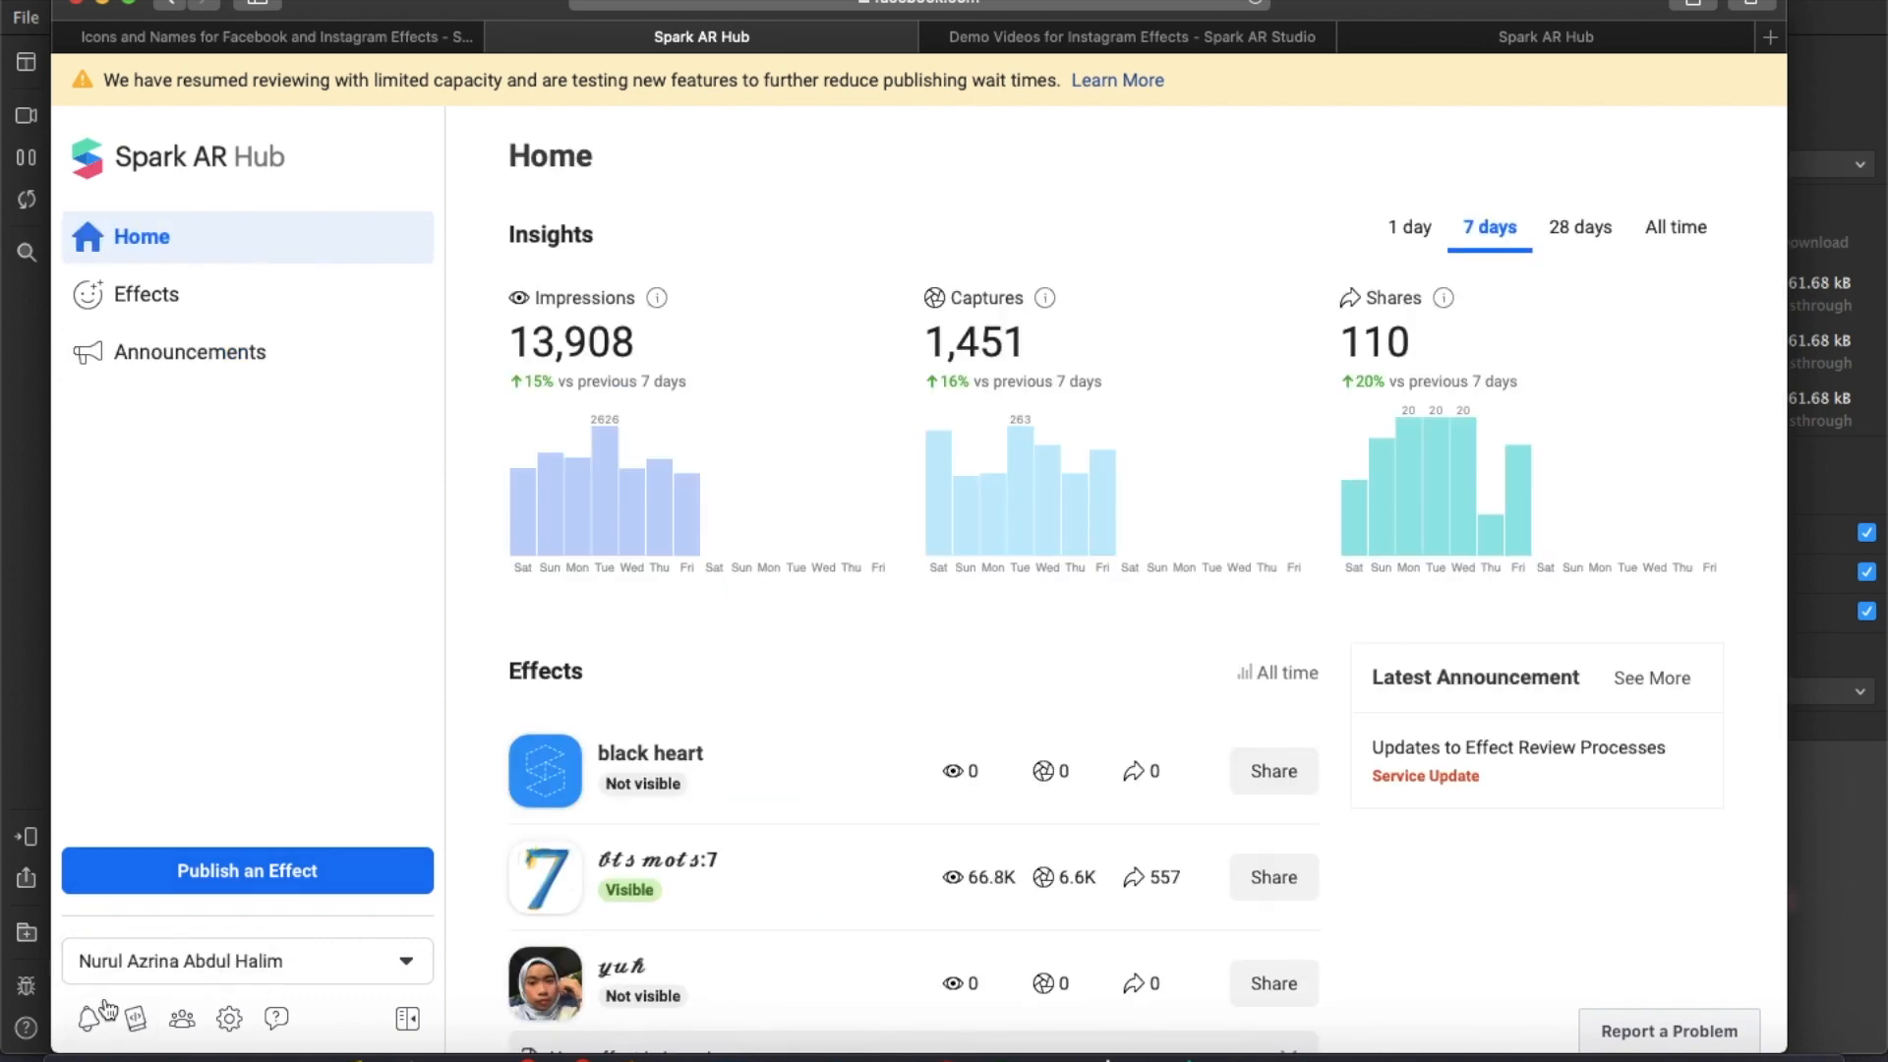
Show the notifications, open the oldest rejection notice for the bts mots:7 effect, and return to Home
left_click(90, 1019)
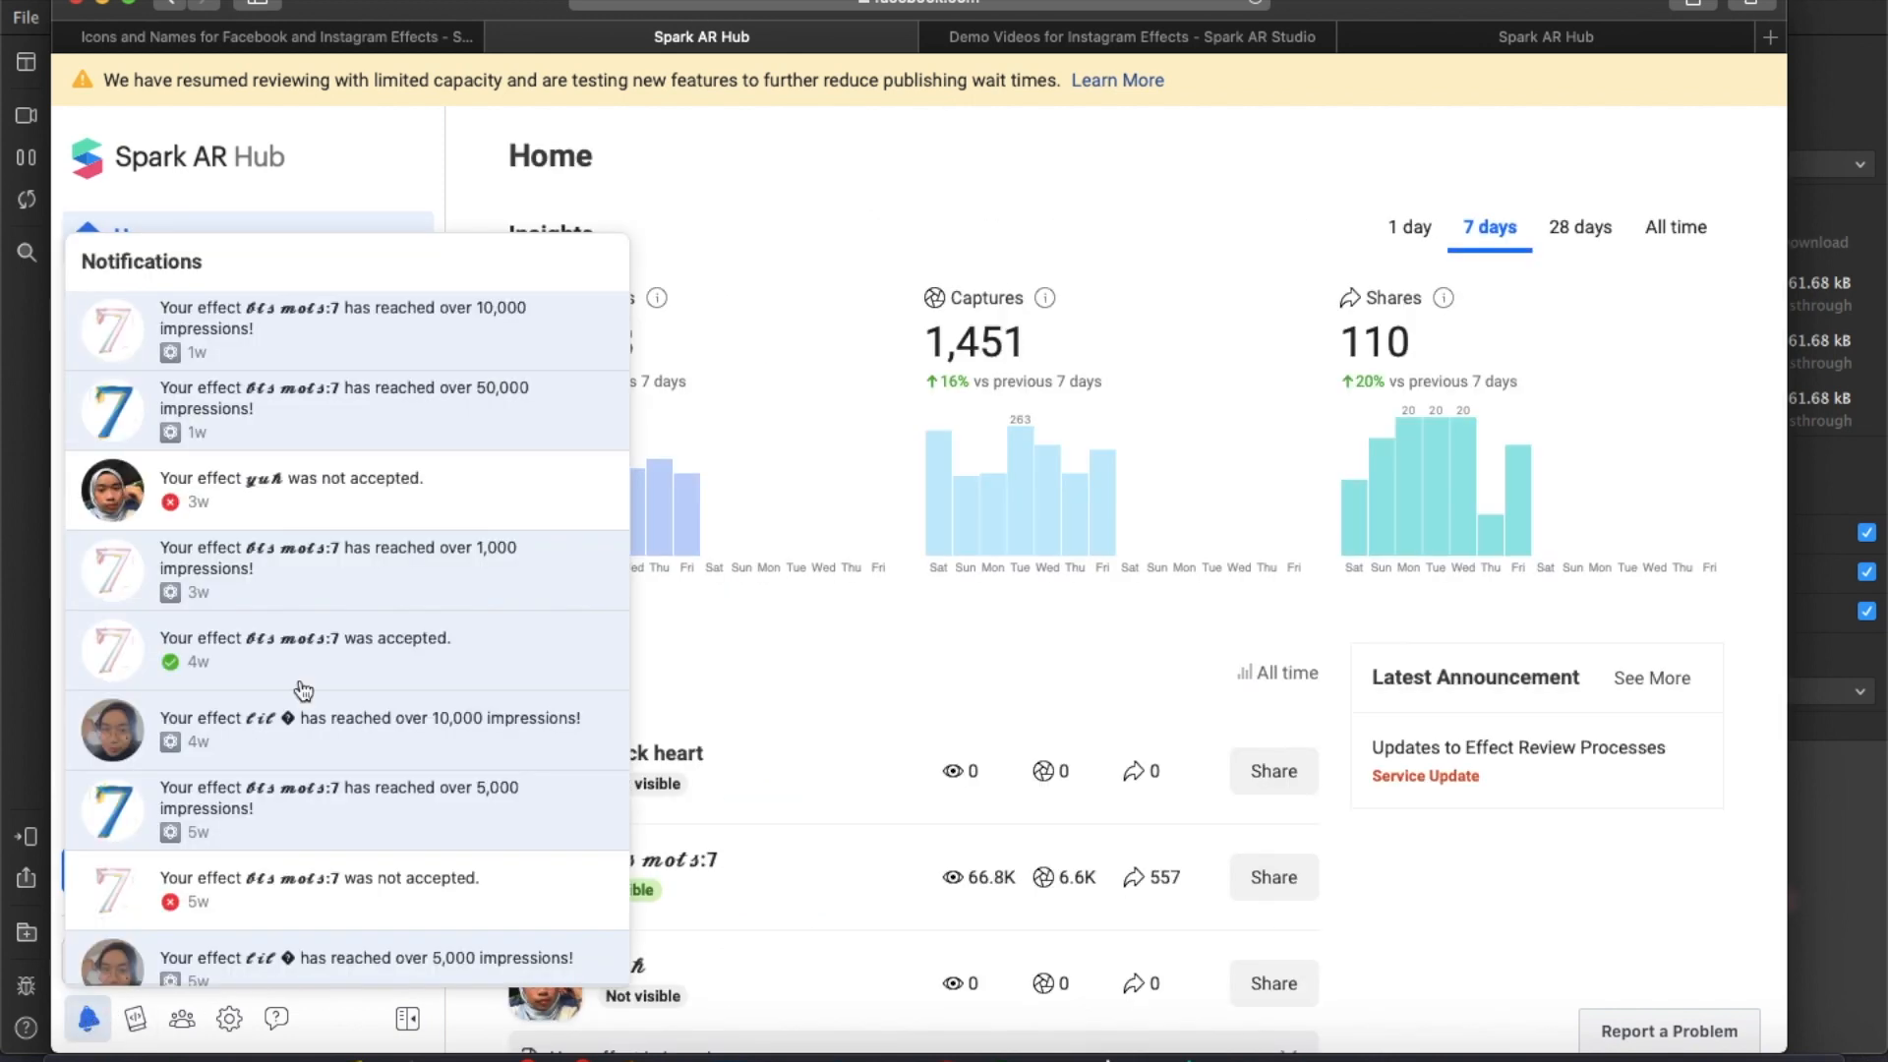
scroll(325, 678, "down", 3)
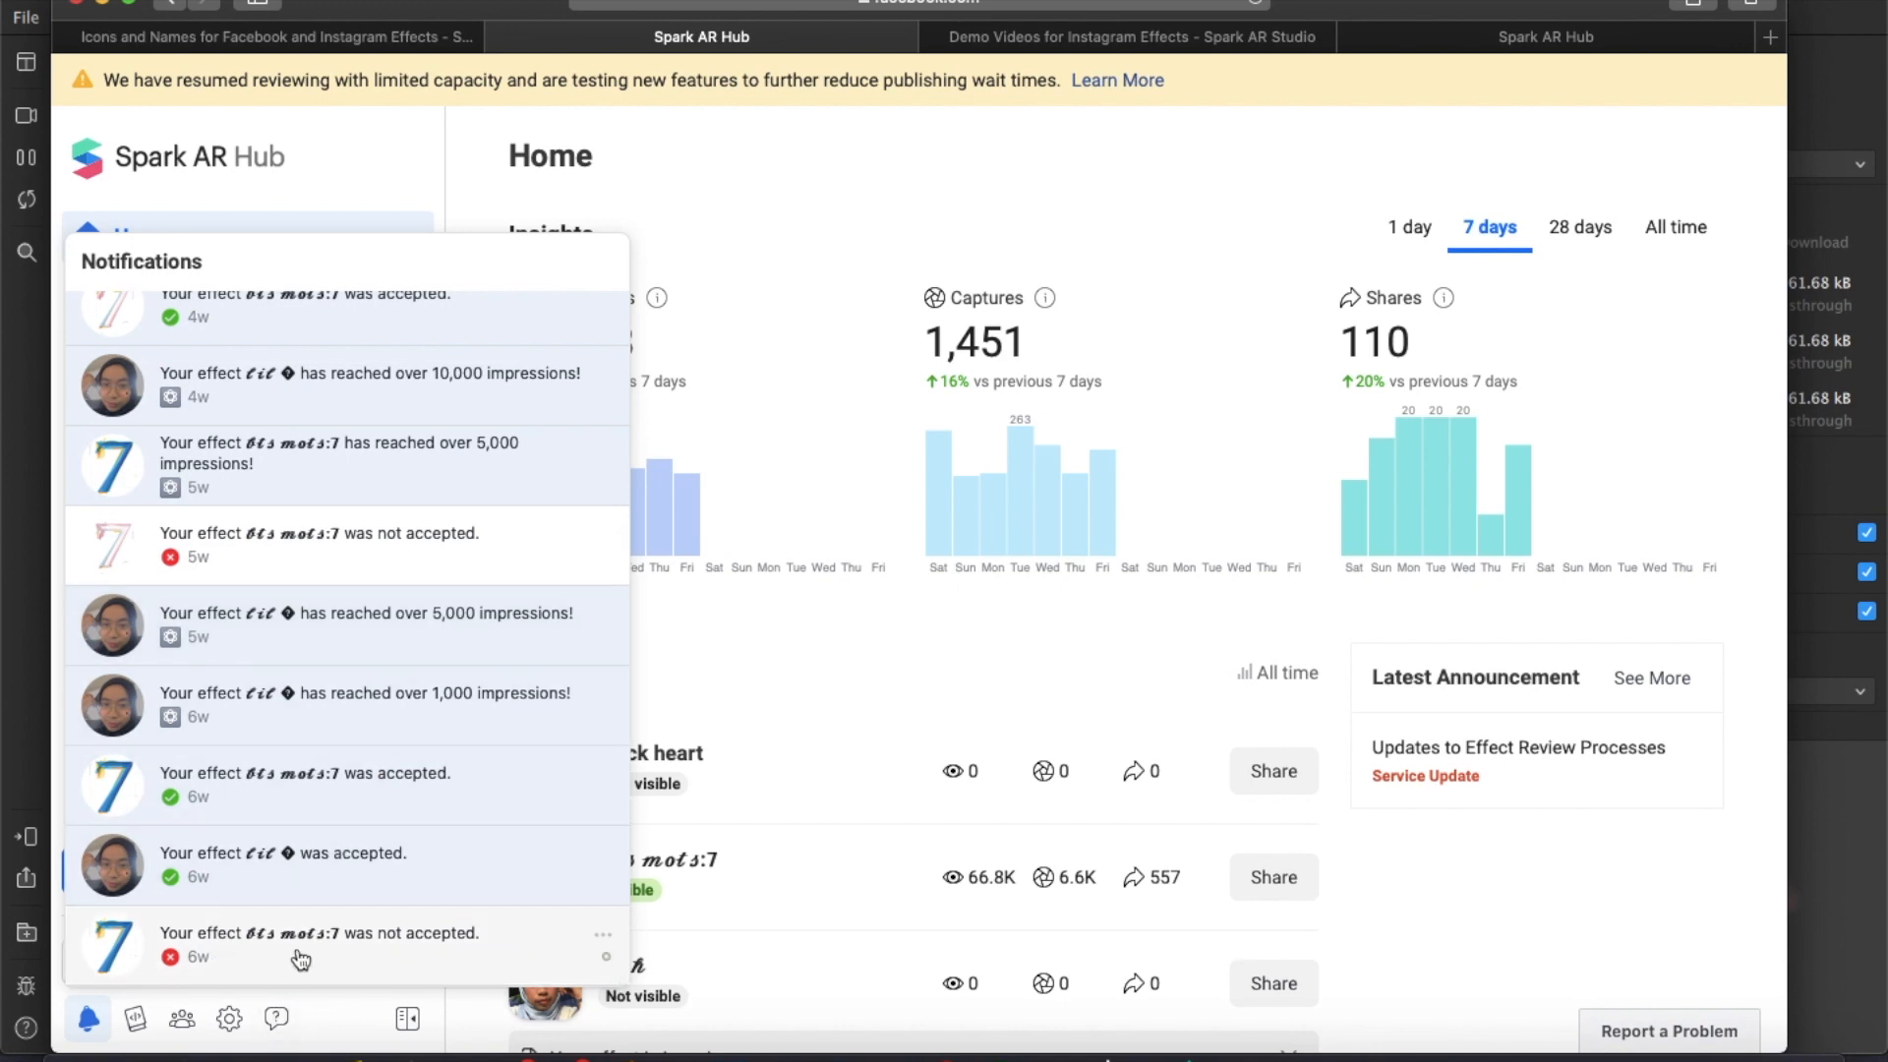
left_click(364, 958)
left_click(175, 250)
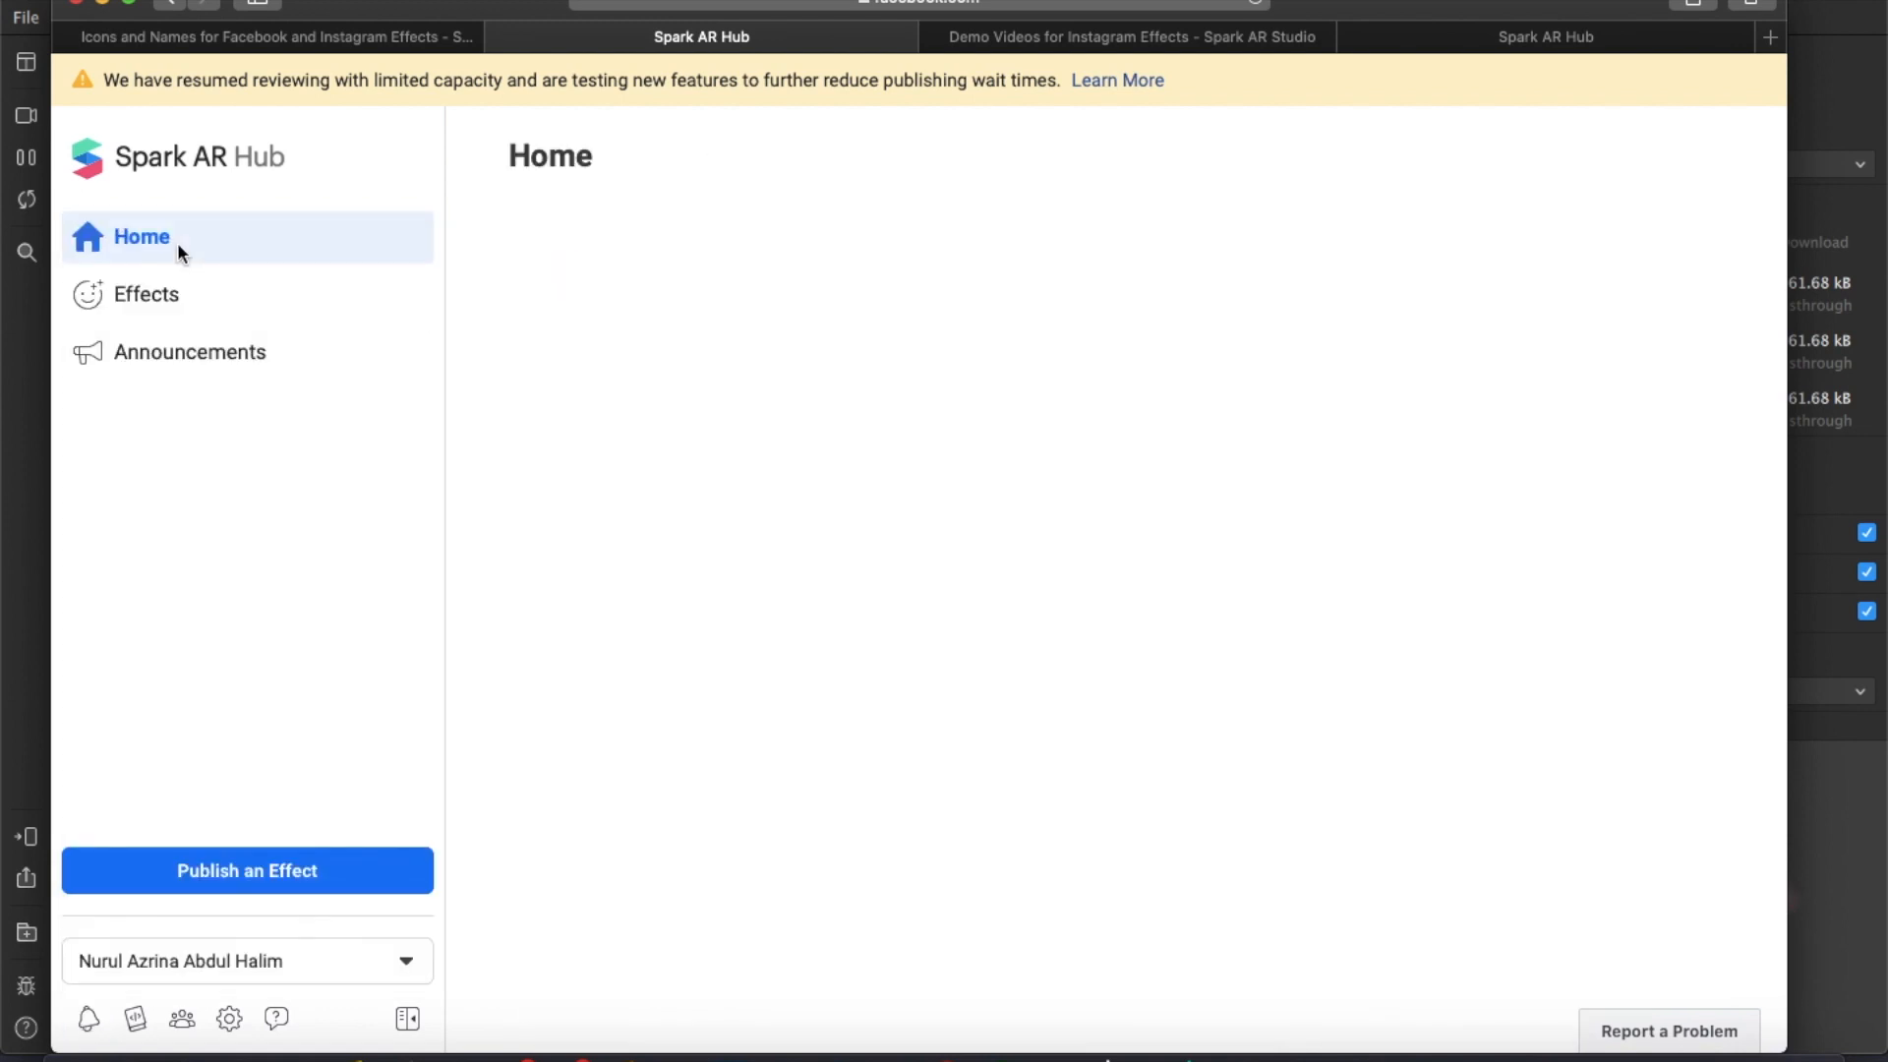
Look through the notifications for accepted and rejected effects and impression milestones, and close the list
left_click(88, 1019)
scroll(240, 854, "down", 4)
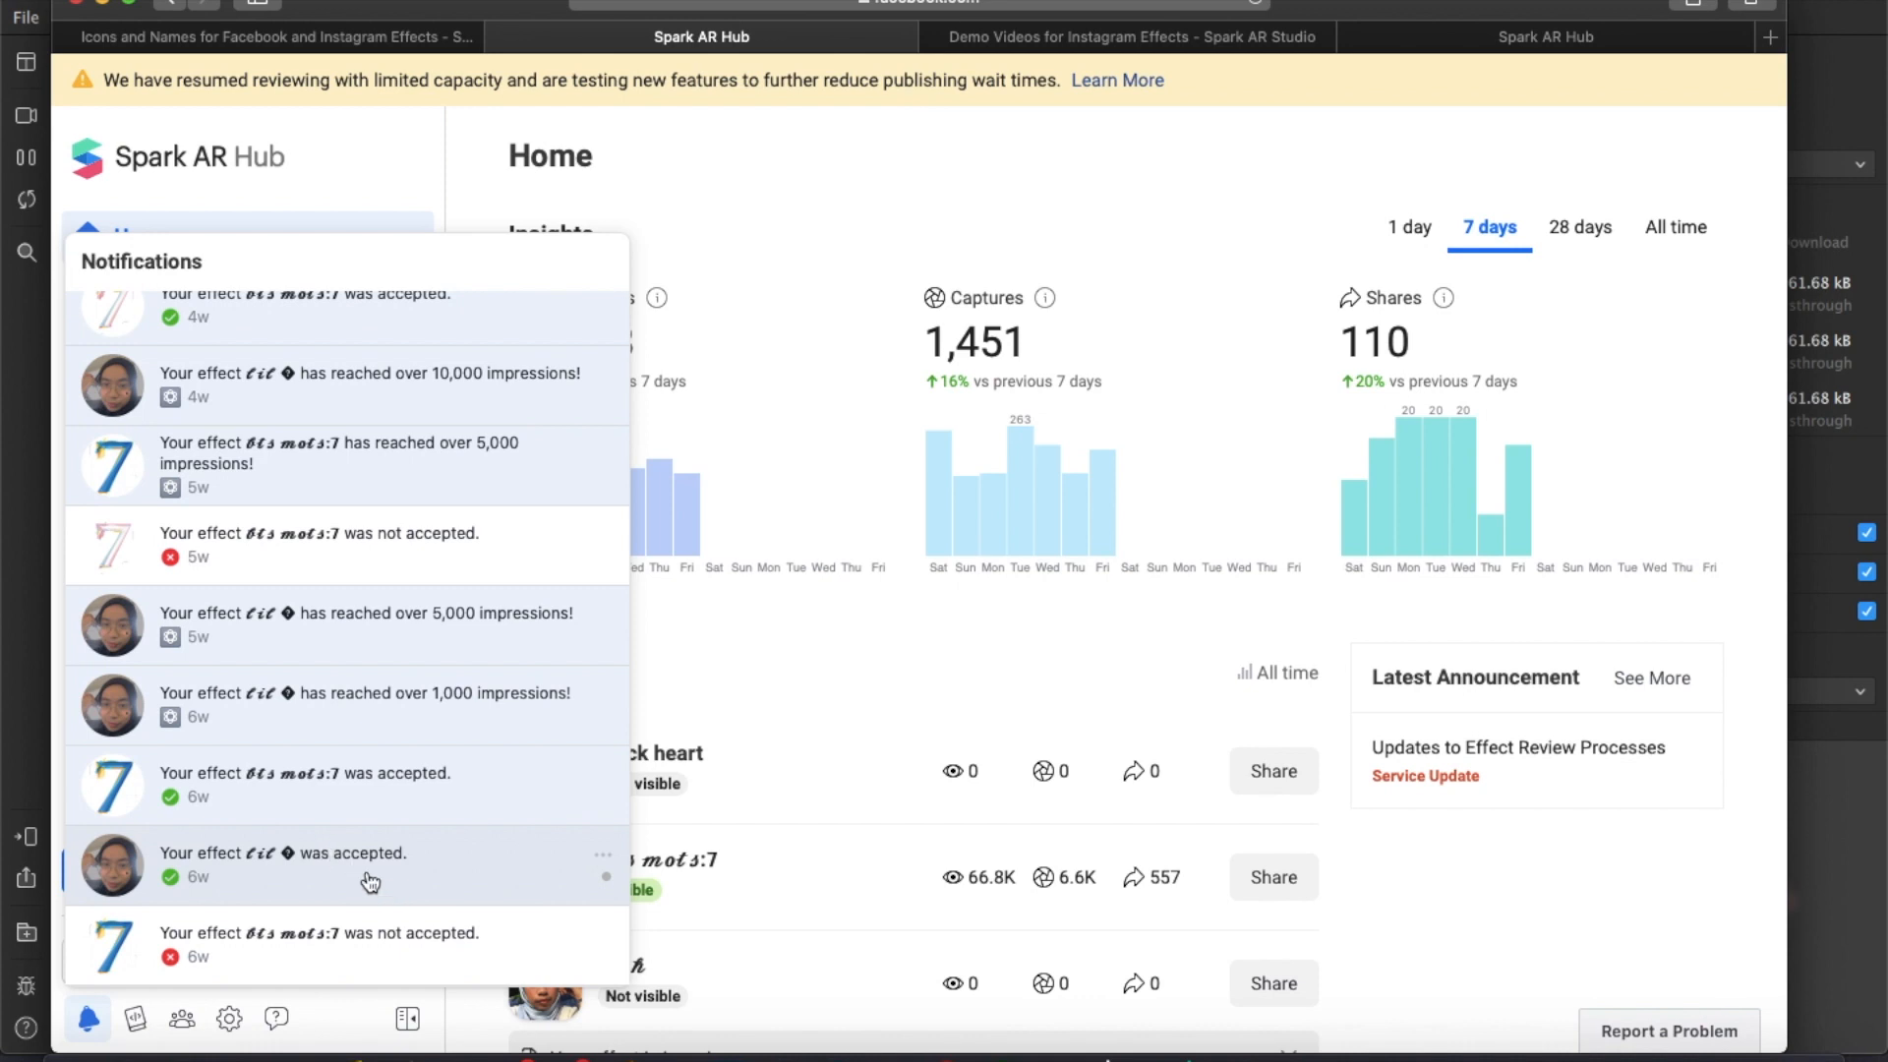
scroll(287, 873, "up", 2)
scroll(287, 873, "down", 2)
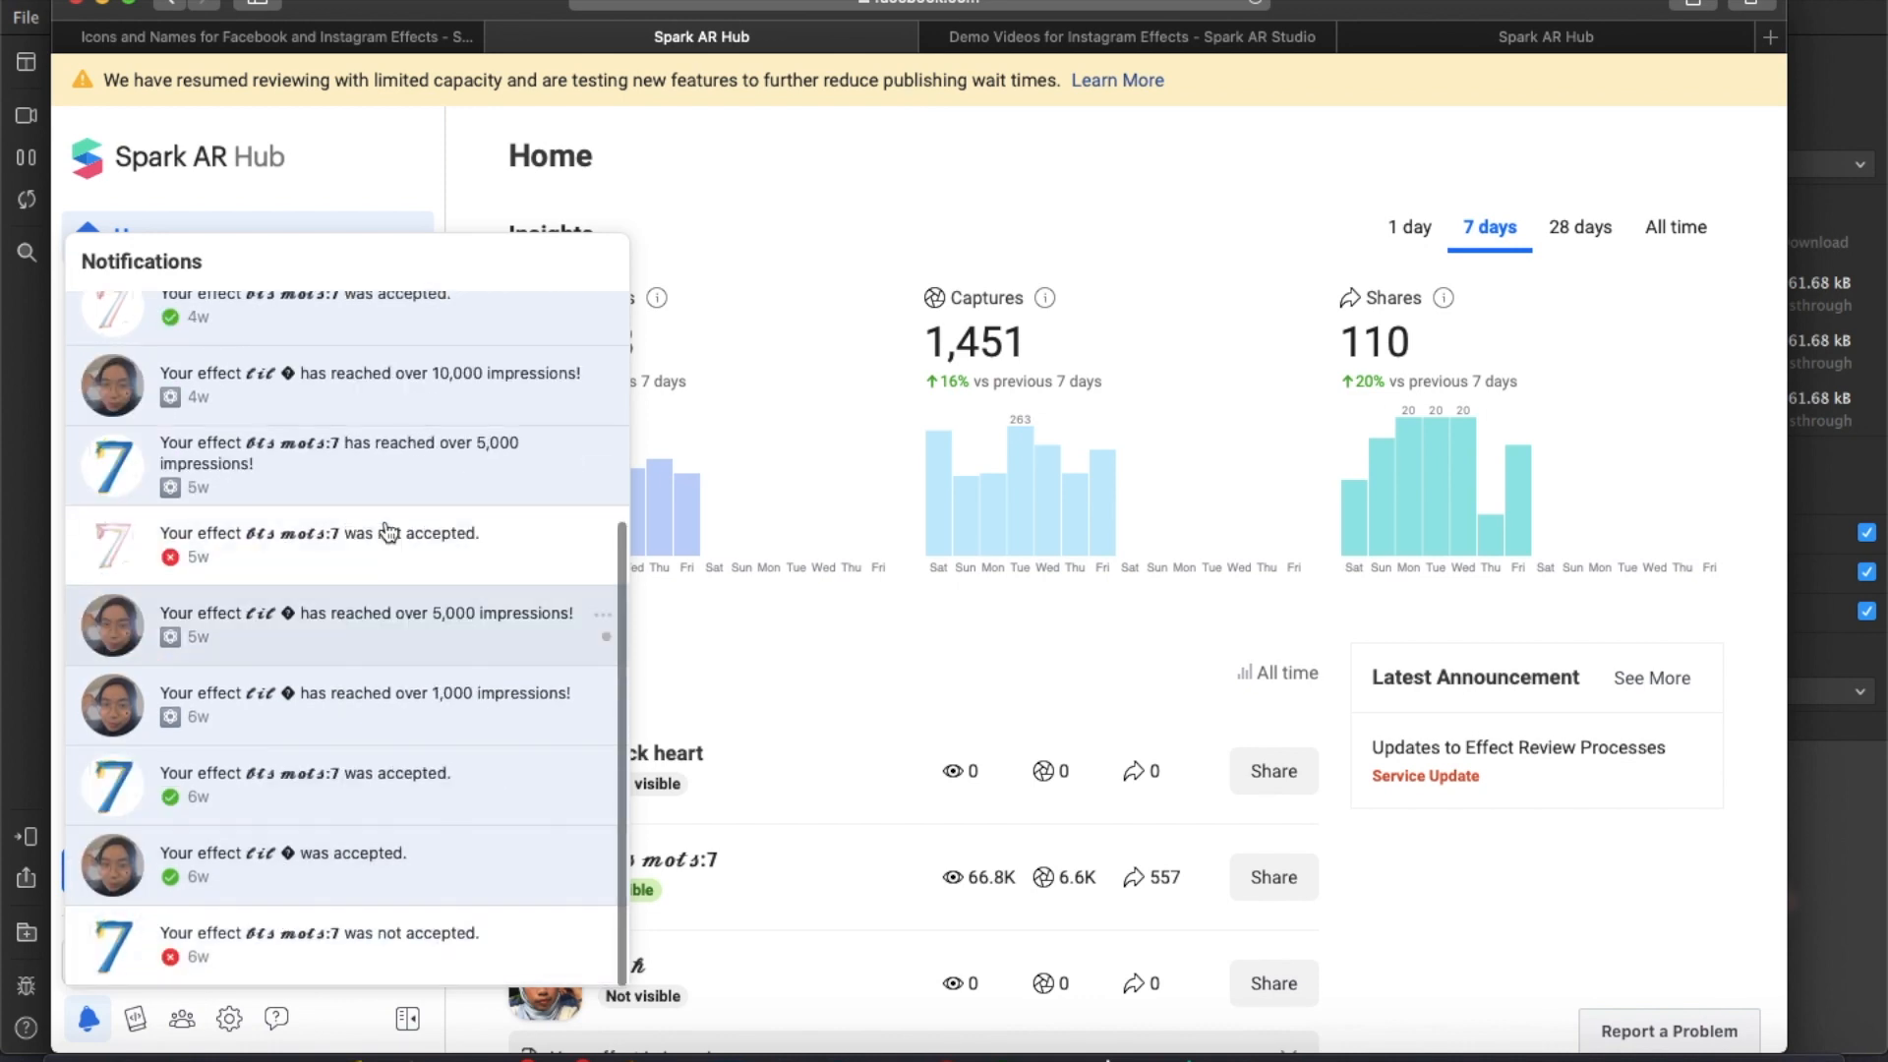
scroll(385, 629, "up", 4)
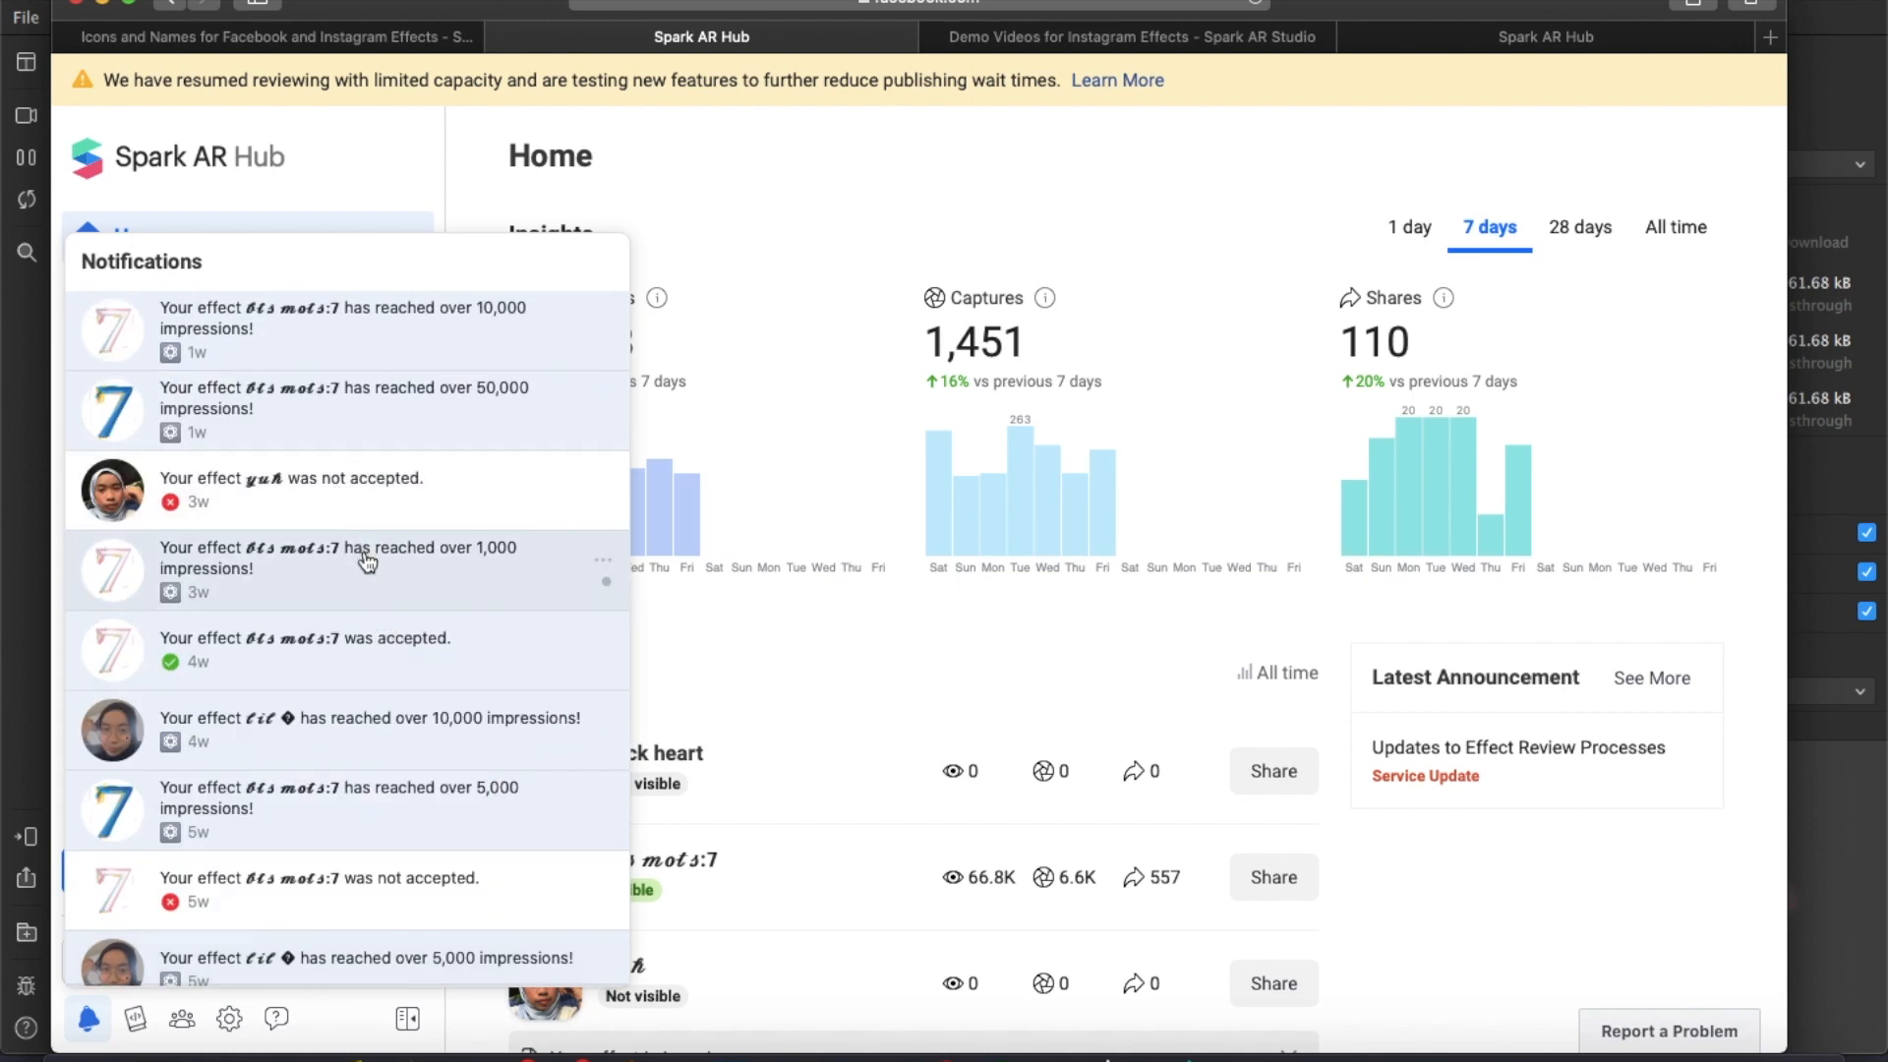
scroll(367, 561, "down", 3)
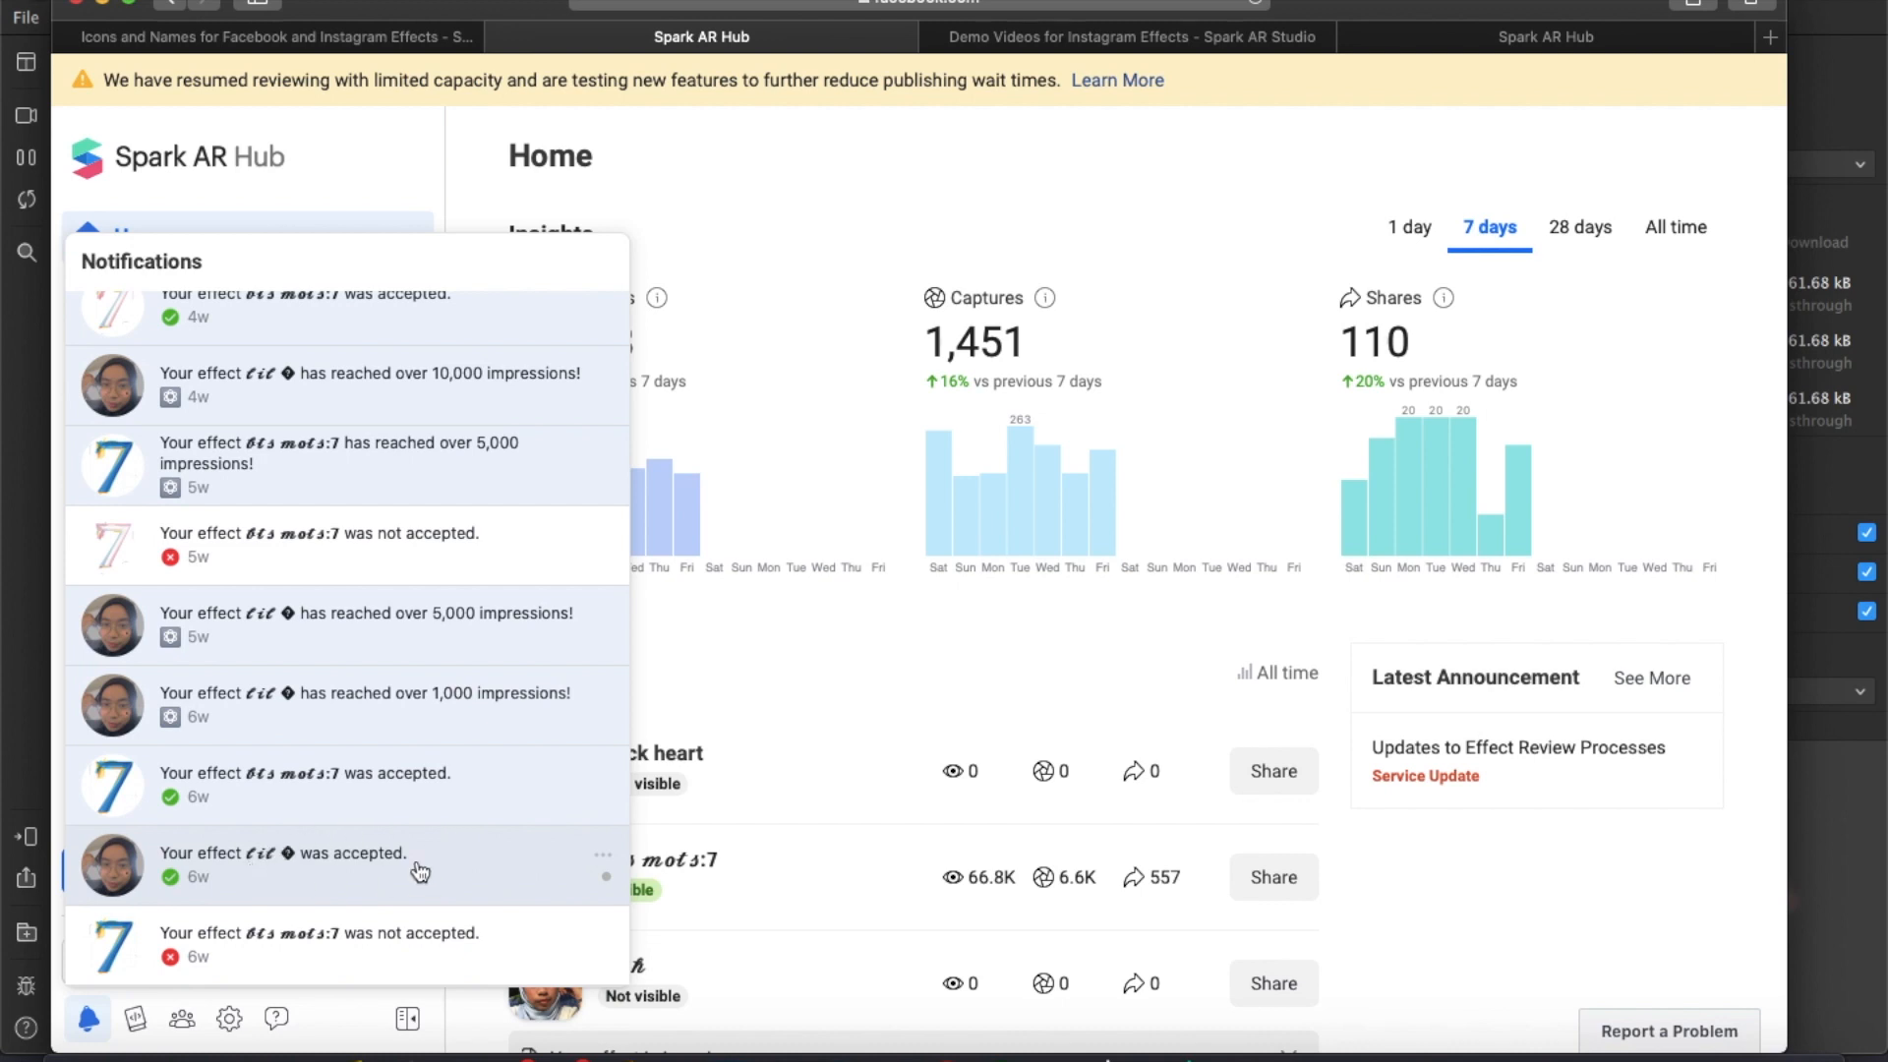
scroll(421, 873, "up", 3)
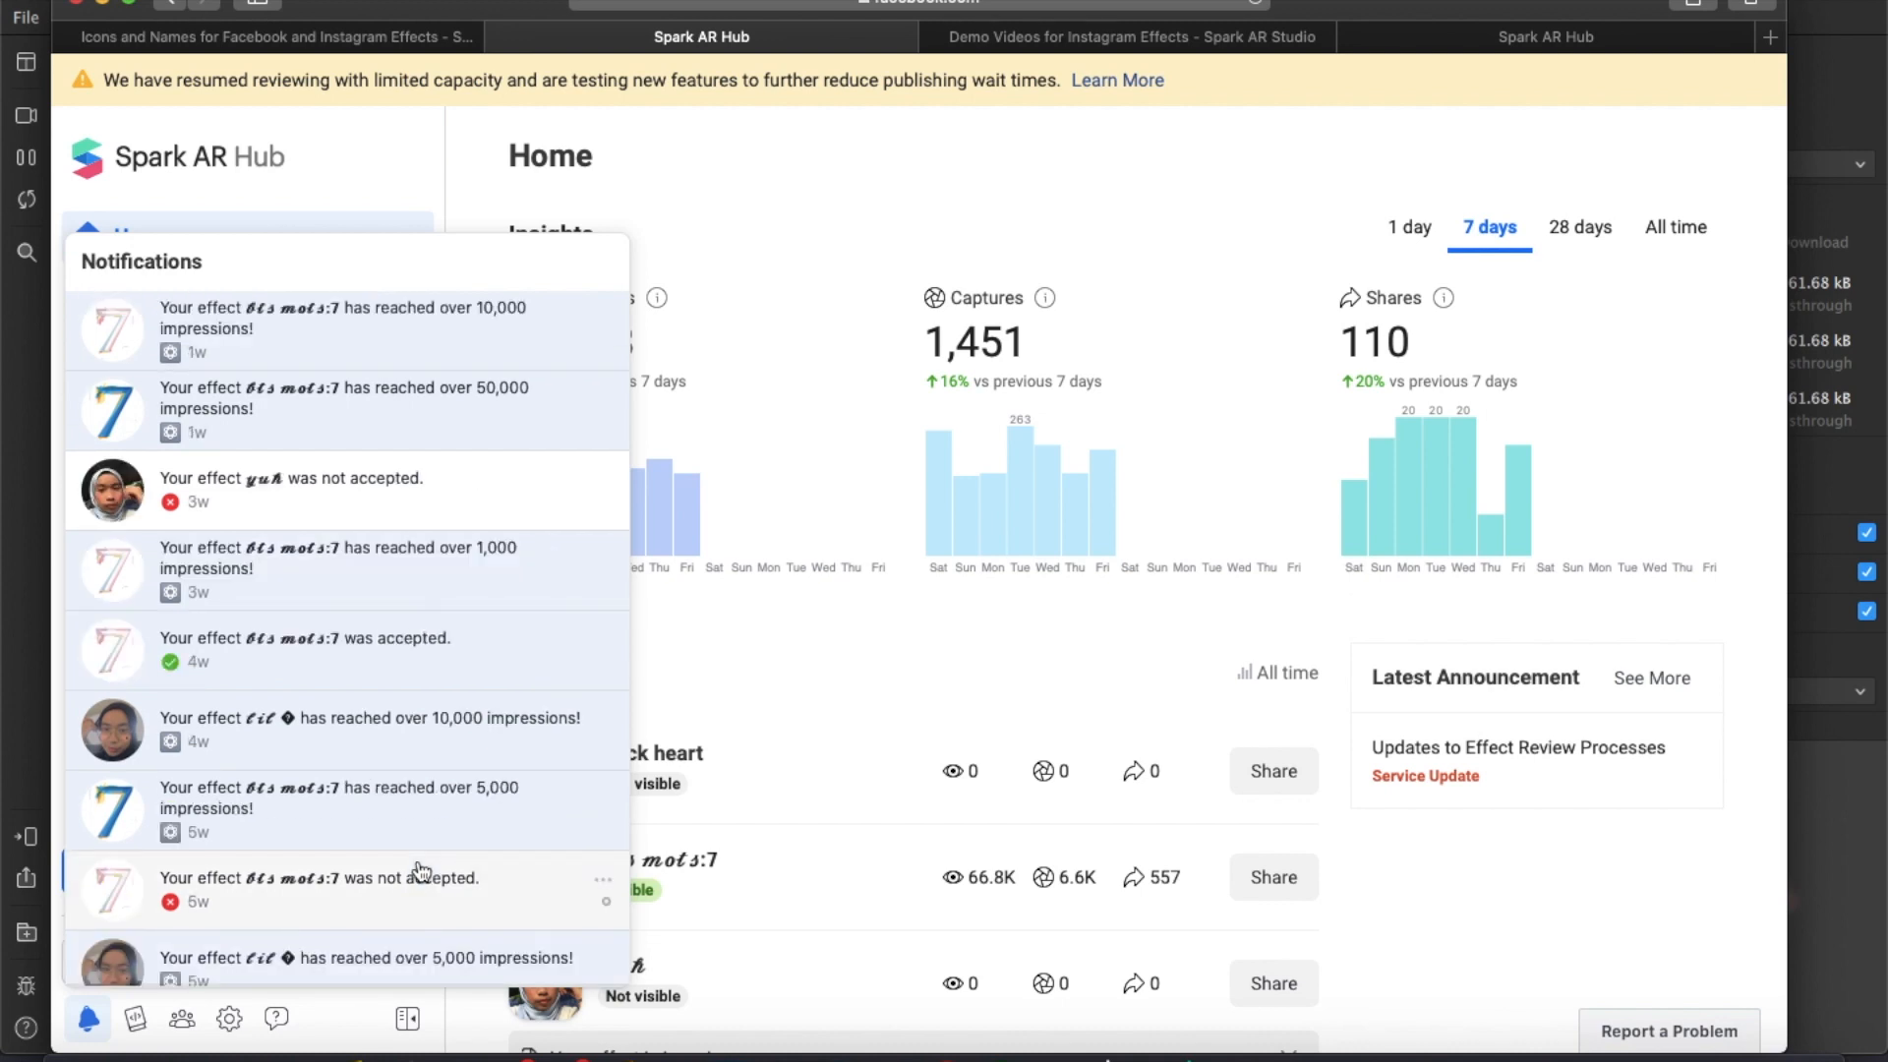
scroll(421, 872, "down", 3)
scroll(421, 872, "up", 3)
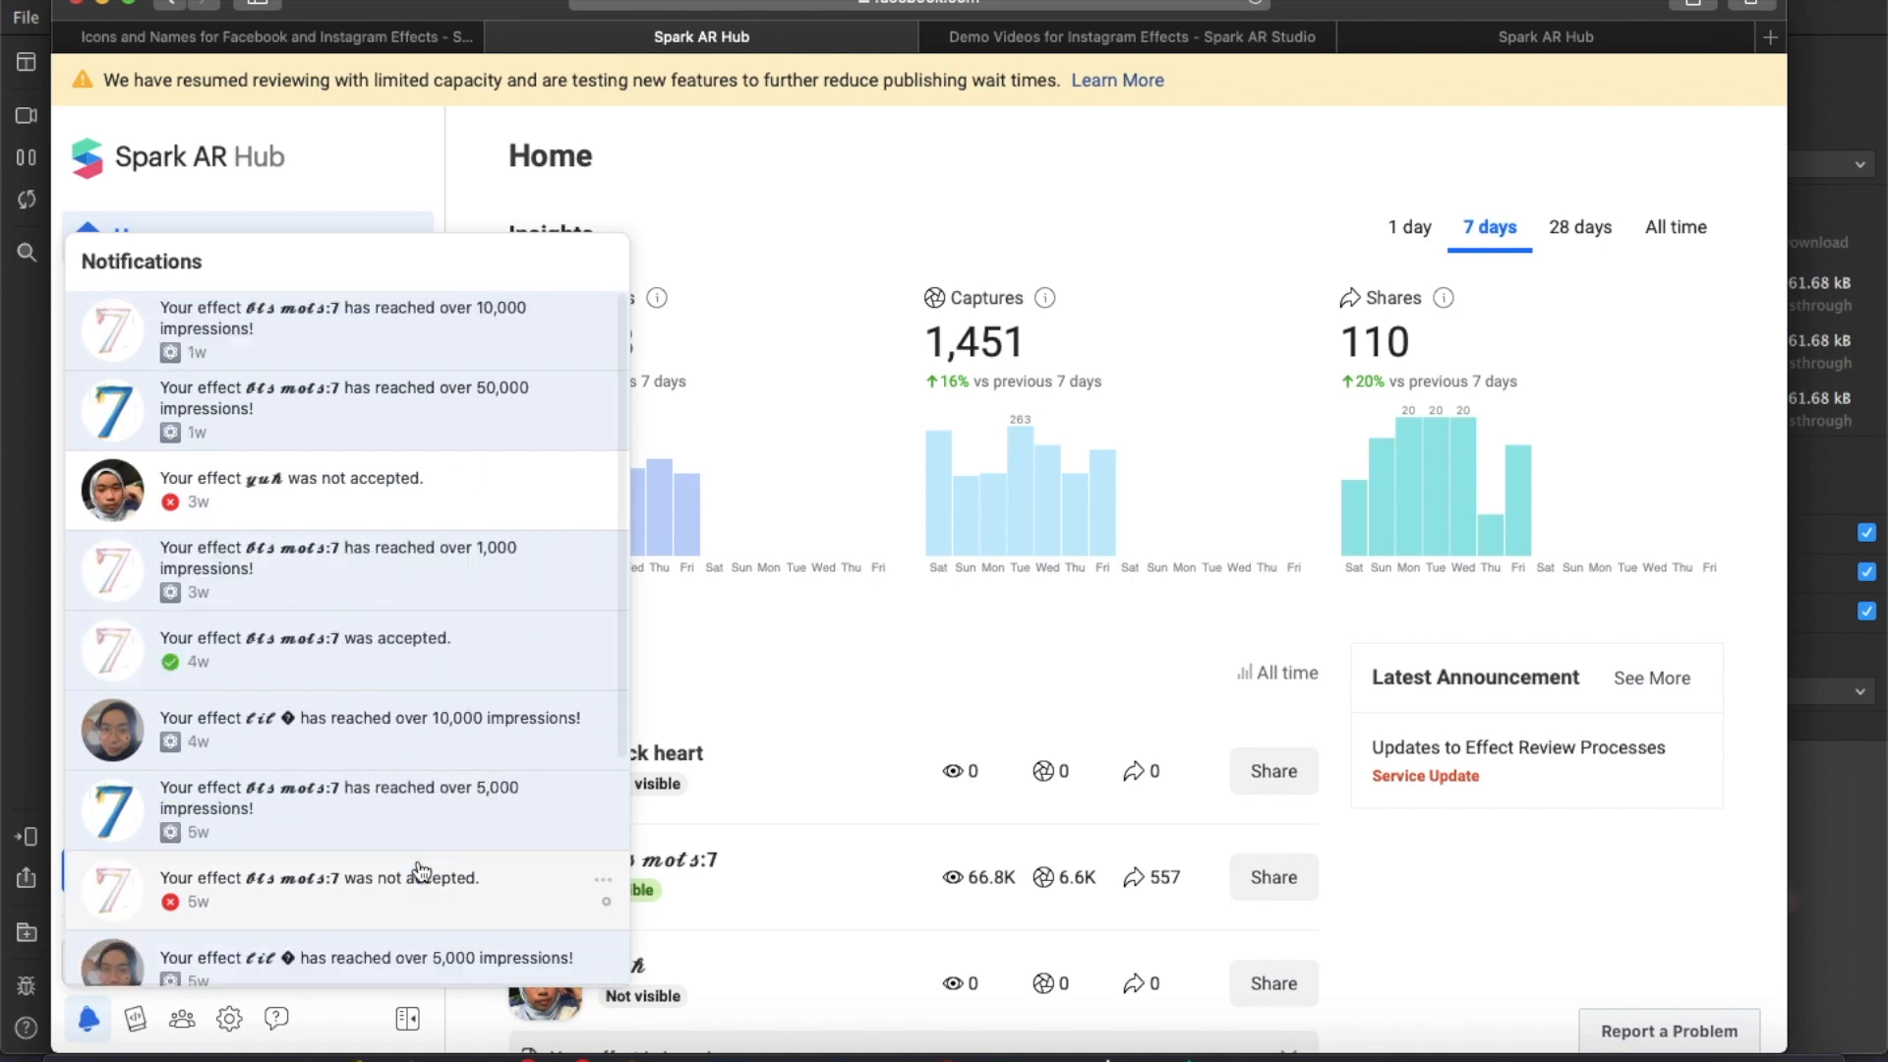
left_click(885, 599)
Return to the black heart update form and show its device test notification and test link once more
left_click(1479, 49)
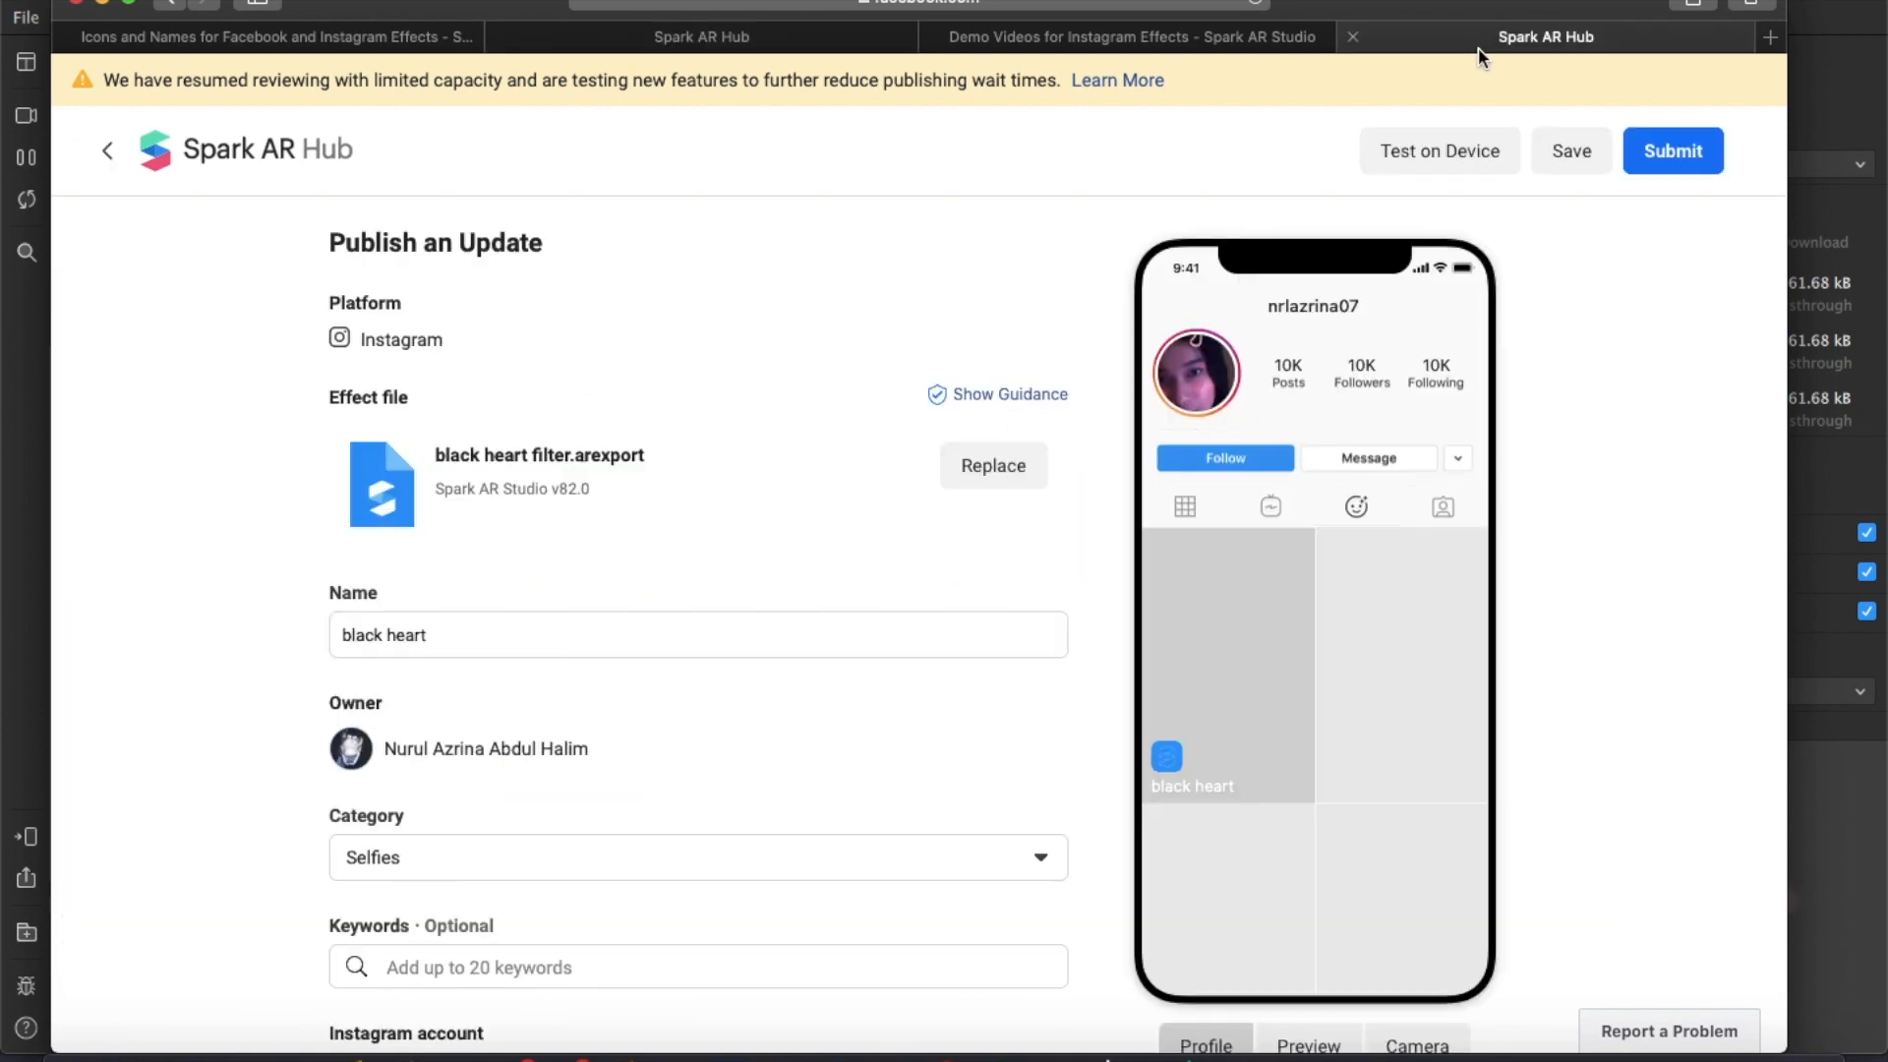
left_click(1452, 157)
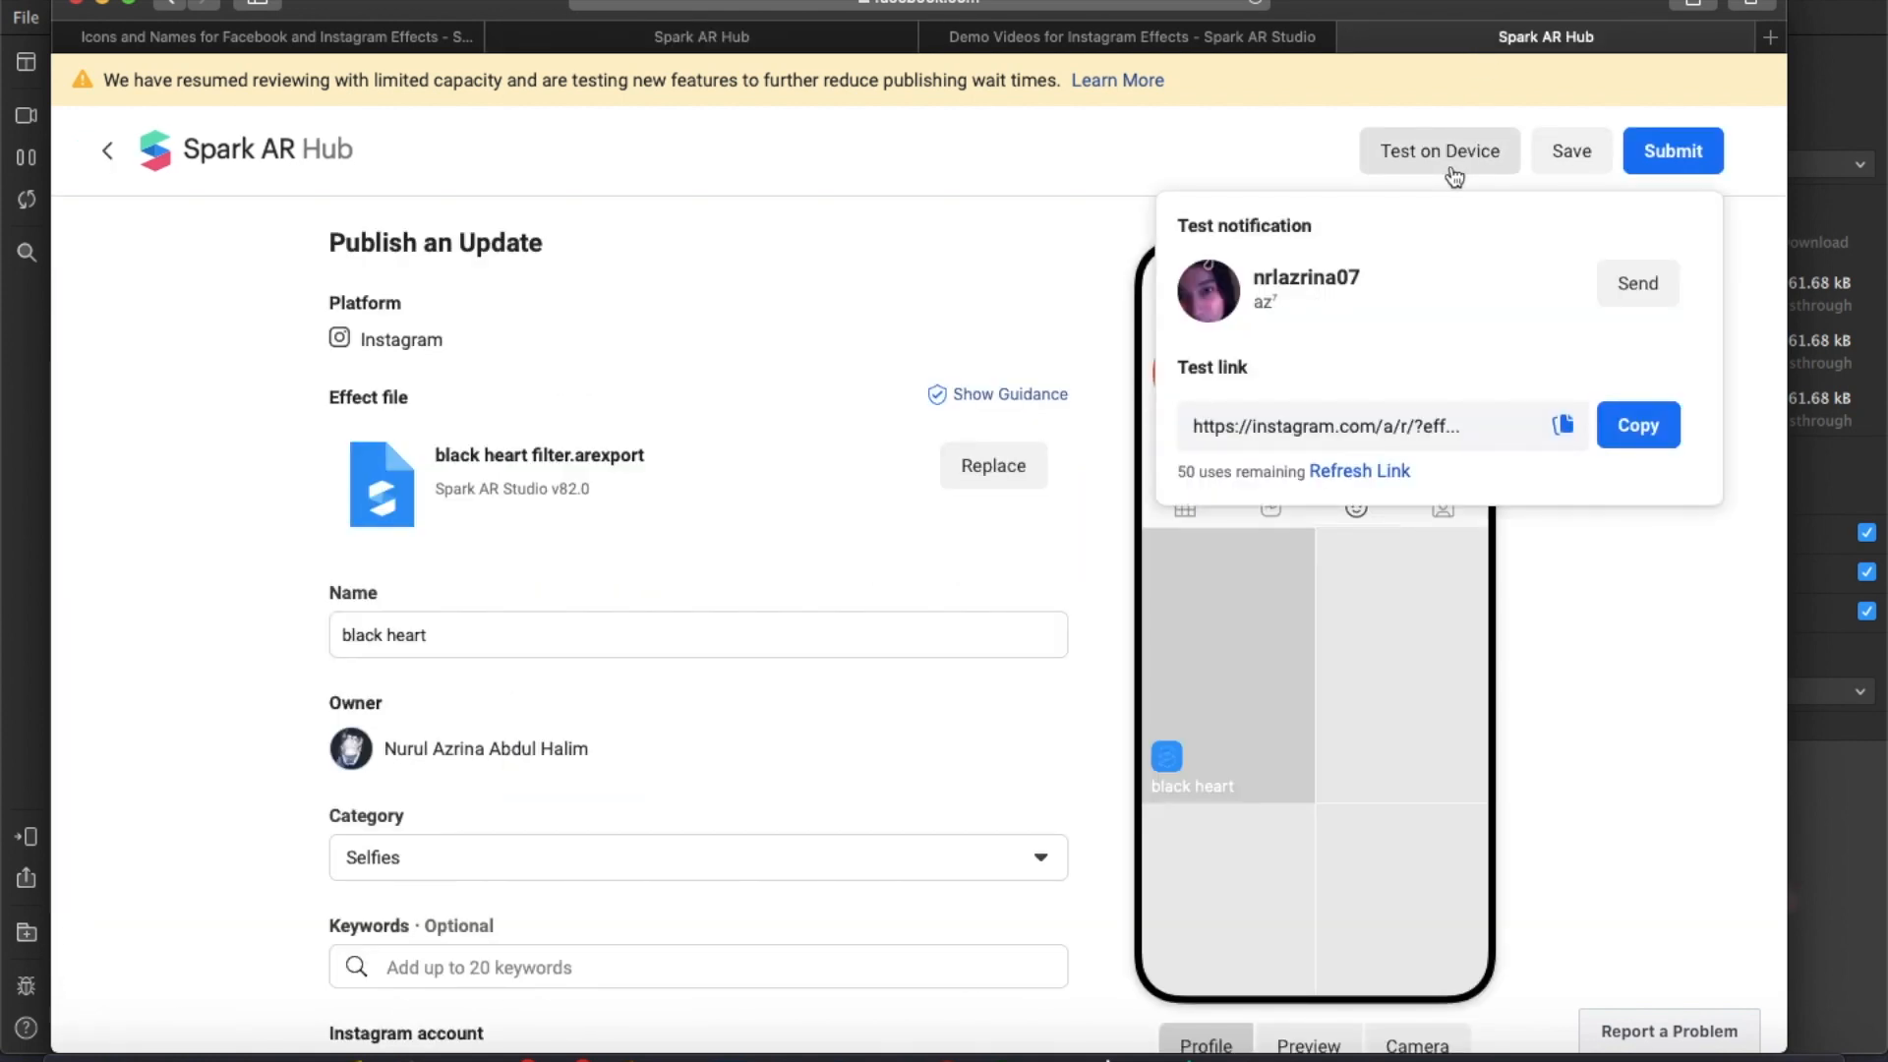
left_click(1145, 209)
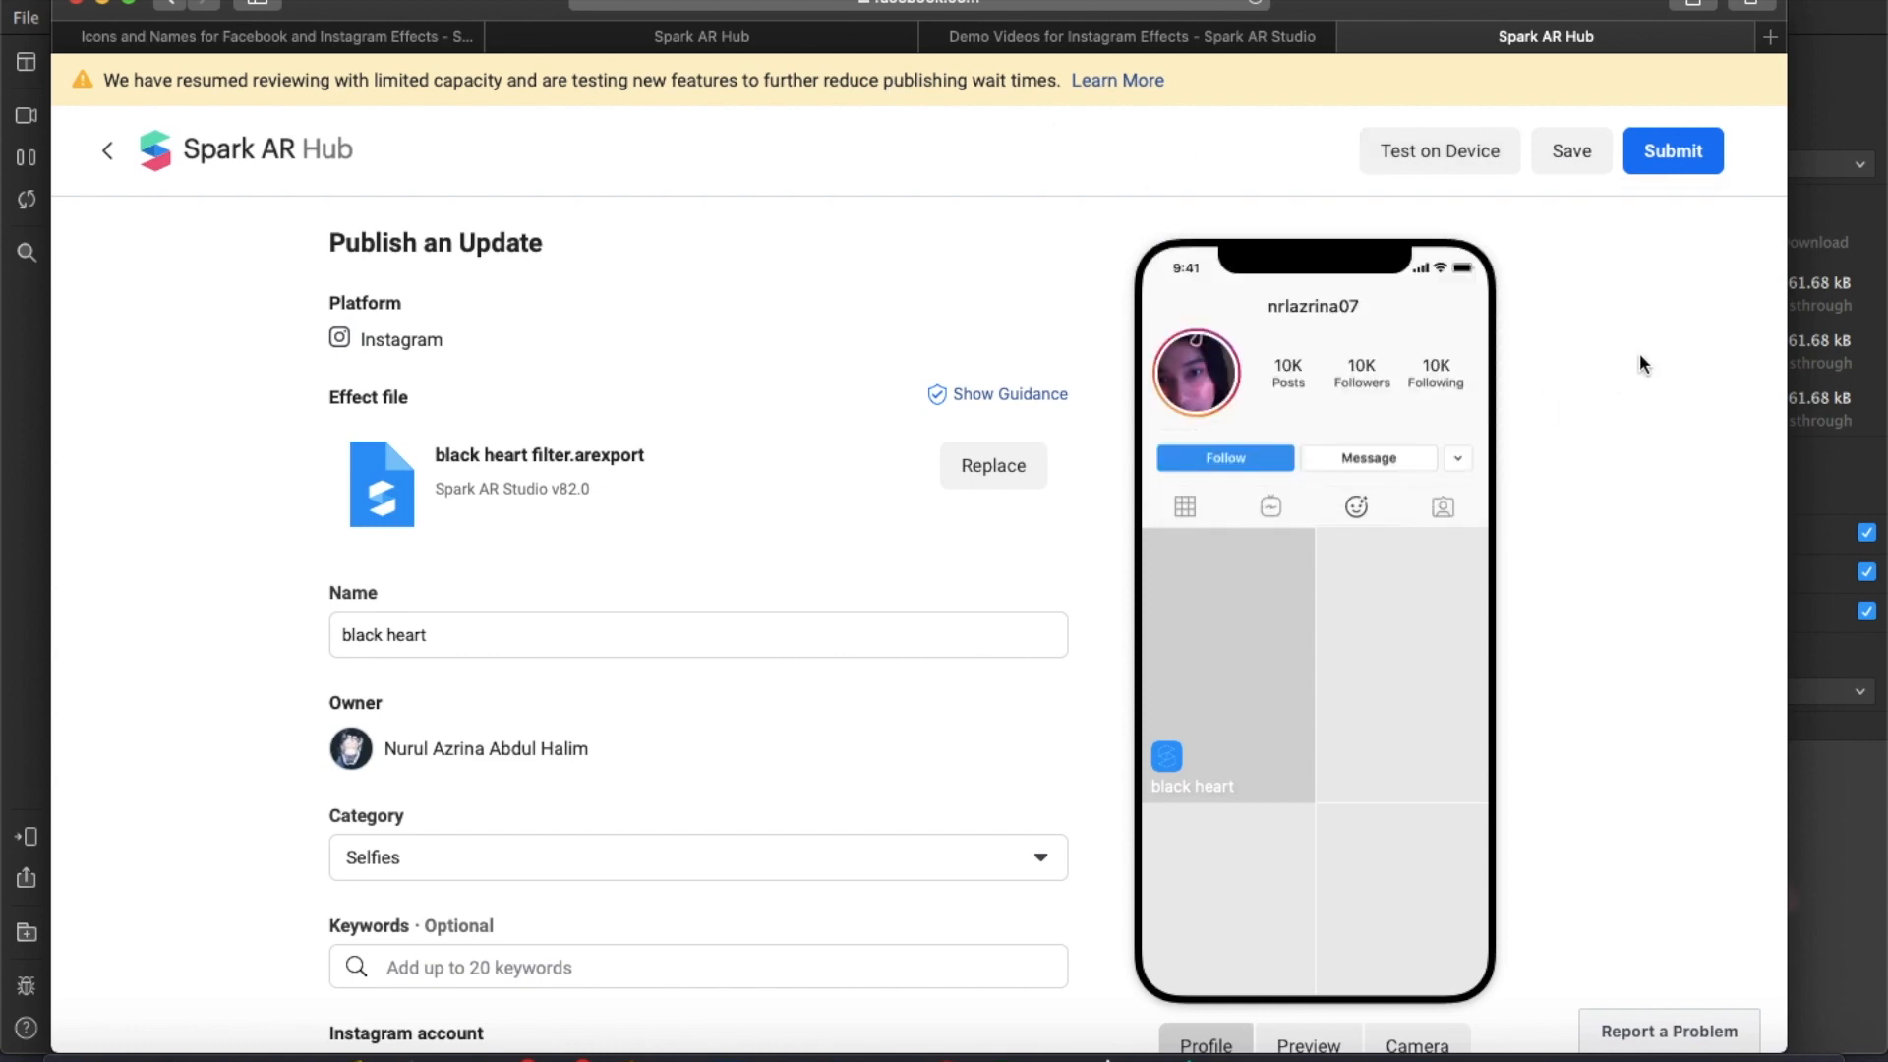
scroll(842, 504, "down", 1)
scroll(842, 505, "up", 1)
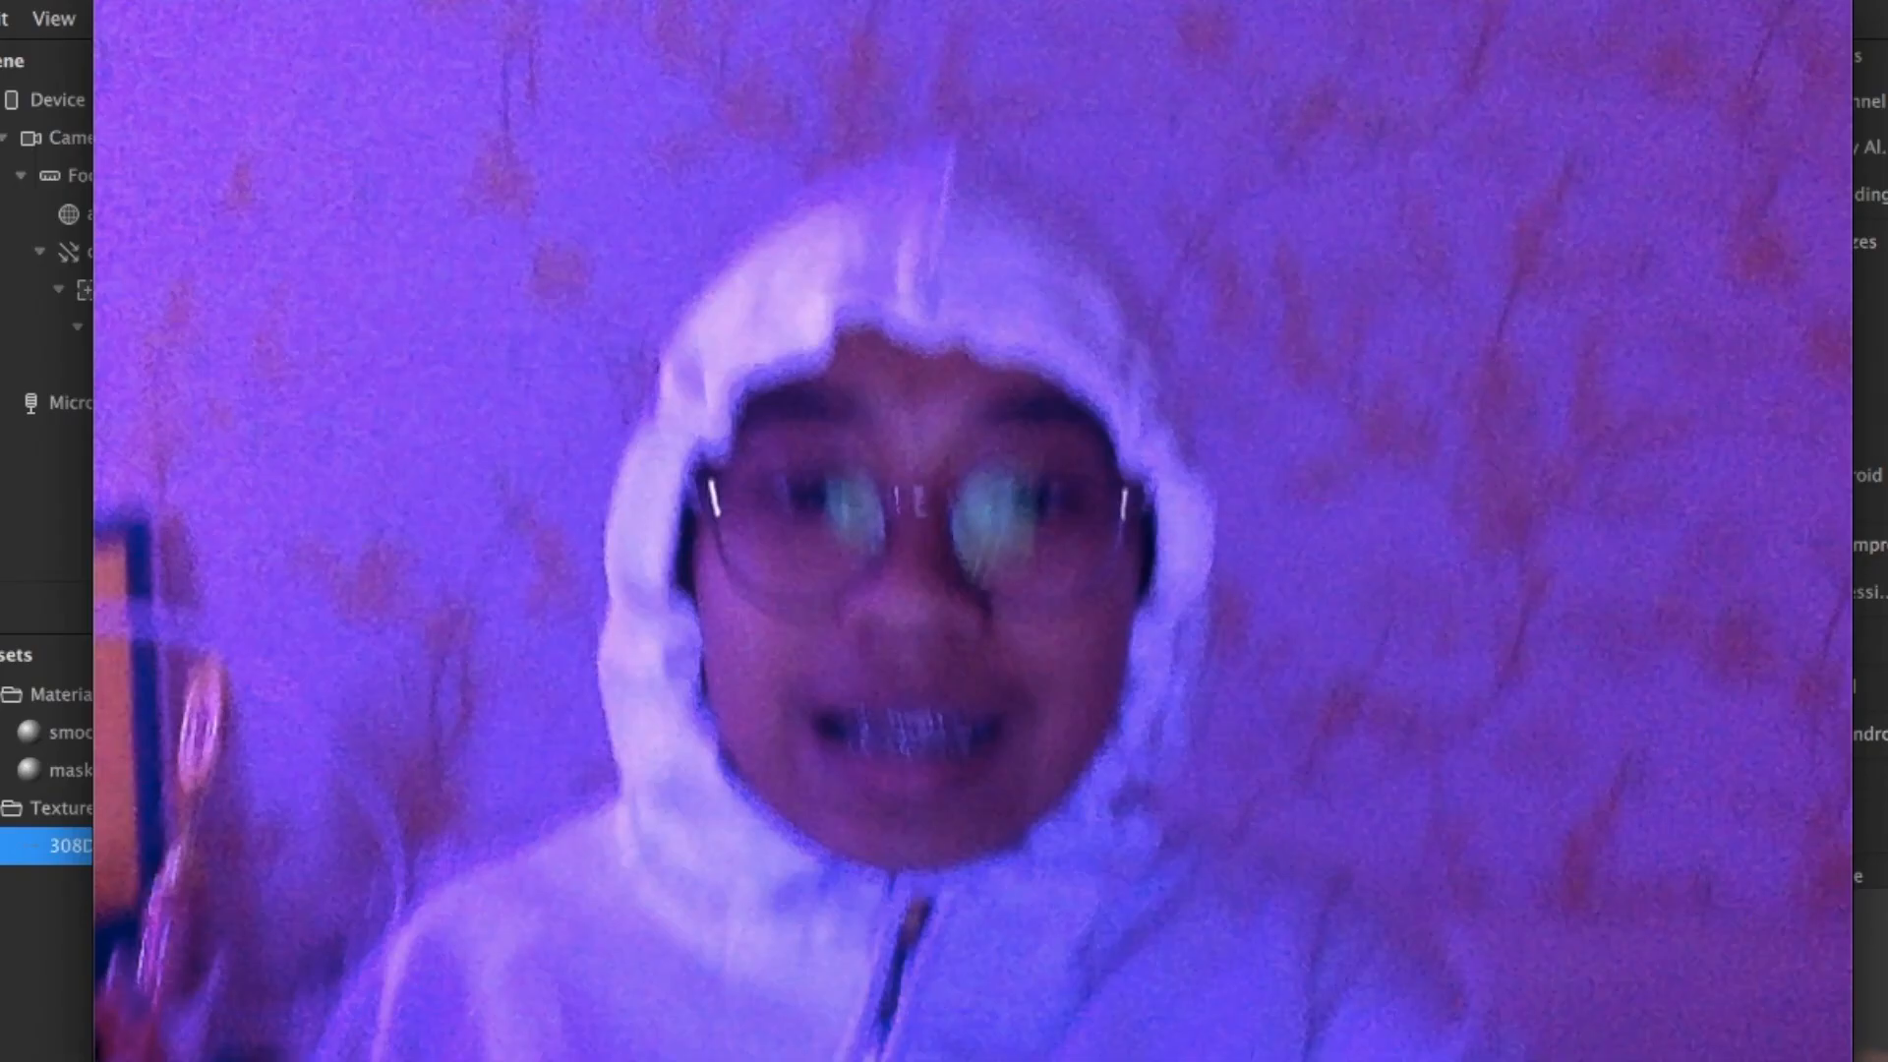